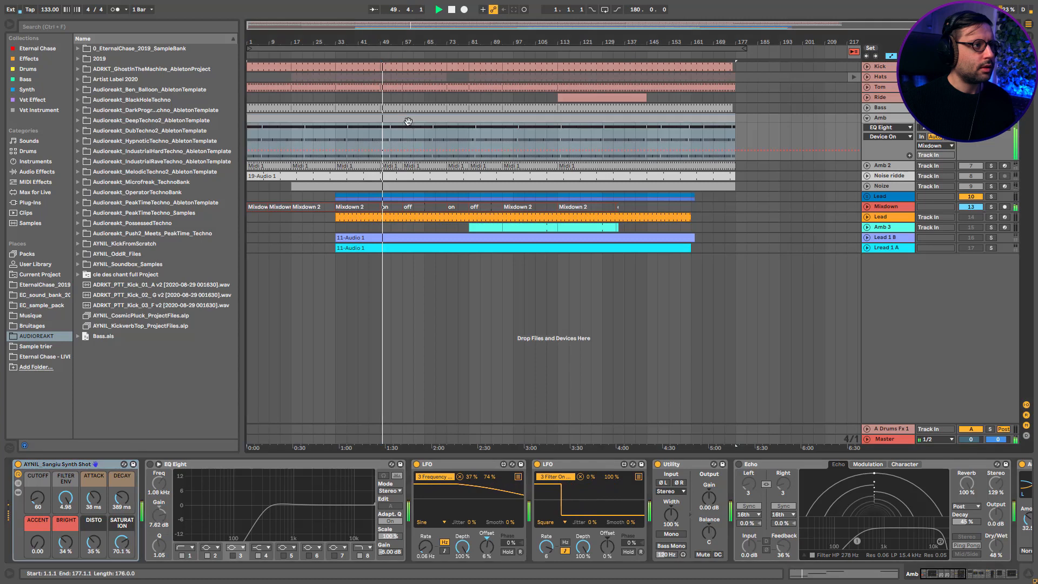
# Step: Examine the note pattern in the Amb track's MIDI clip and return to the track's device chain
pyautogui.doubleClick(410, 131)
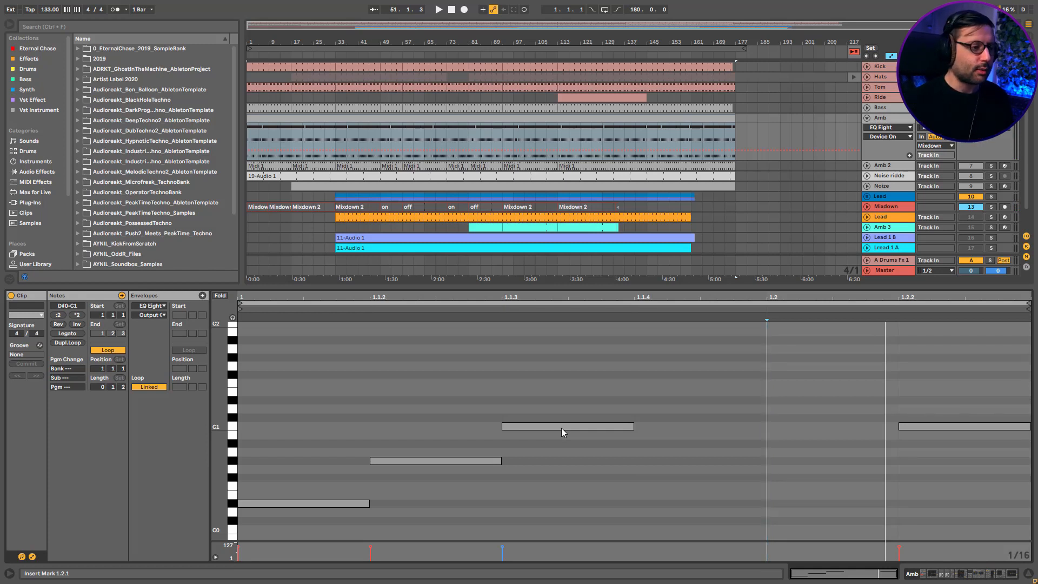
pyautogui.doubleClick(881, 118)
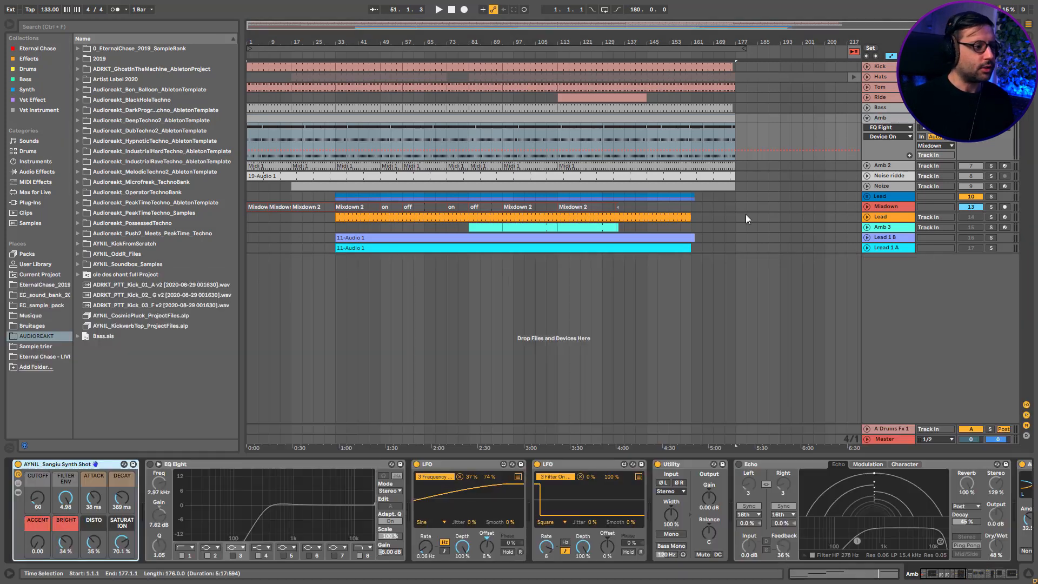
# Step: Compare the Amb sound with the first EQ Eight enabled and bypassed during playback
pyautogui.click(150, 463)
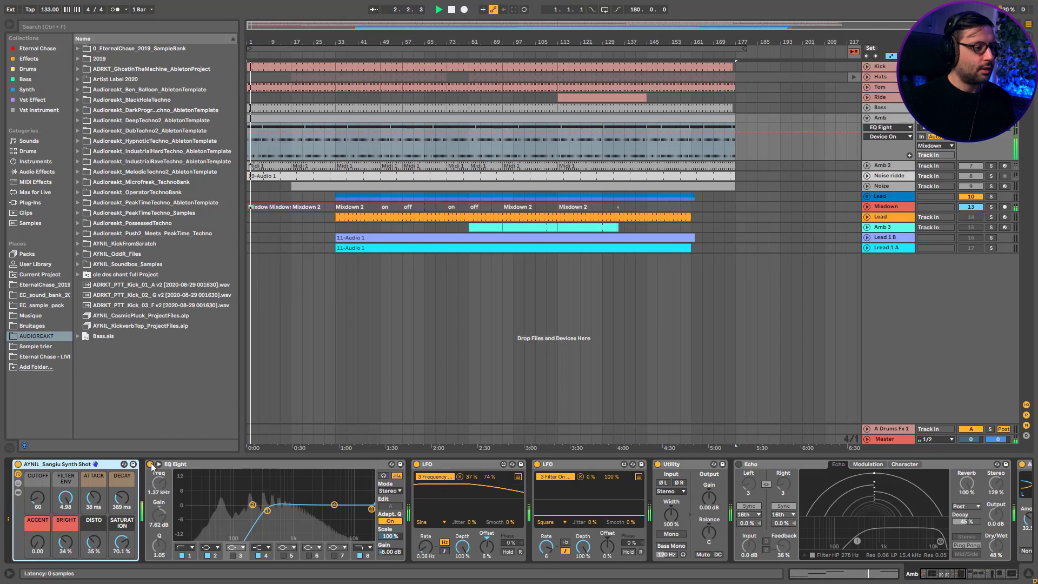
pyautogui.click(151, 463)
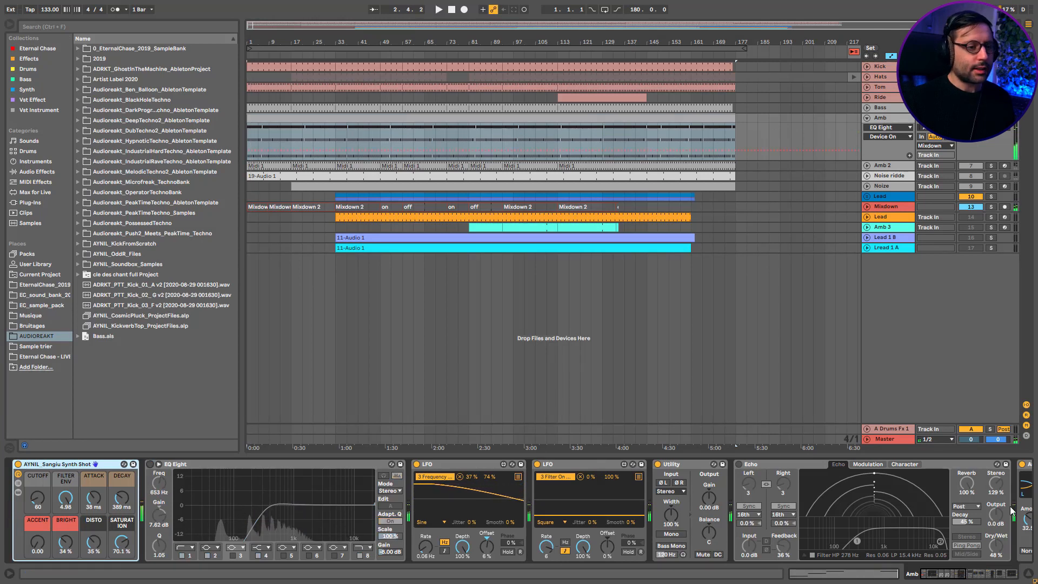
# Step: Enable the Echo device on the Amb track and play the arrangement from the beginning
pyautogui.click(744, 466)
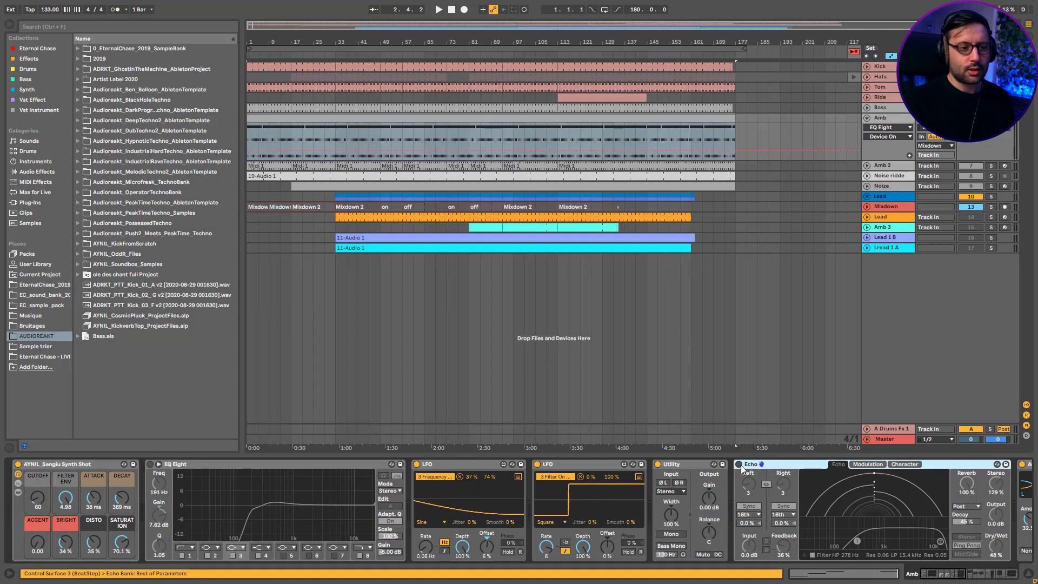
pyautogui.click(740, 465)
pyautogui.press('space')
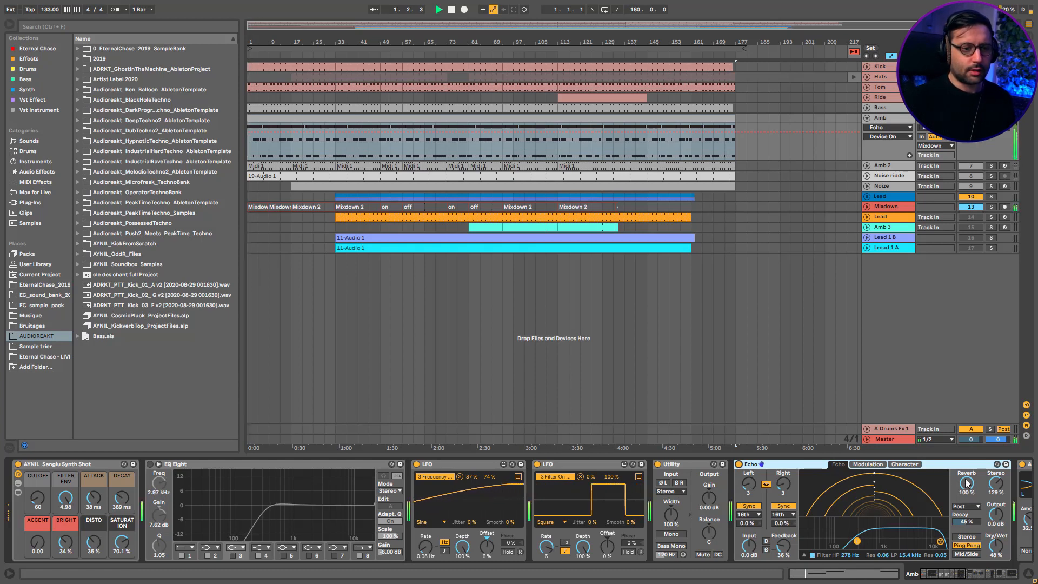
# Step: Try the Amb track's Echo with its reverb level at 0 %, and undo the change
pyautogui.moveTo(967, 489); pyautogui.dragTo(968, 530)
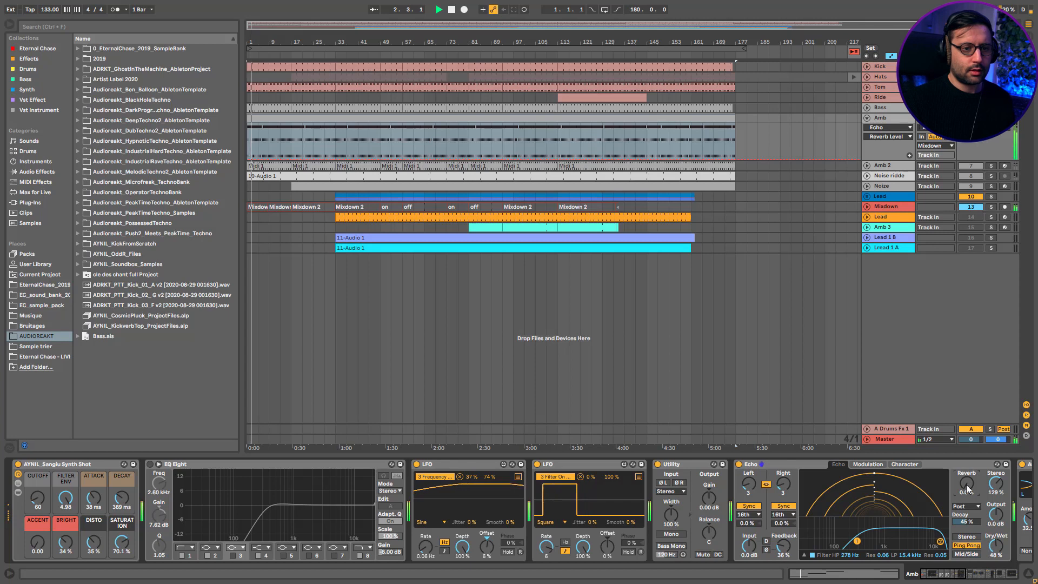
pyautogui.hotkey('ctrl', 'z')
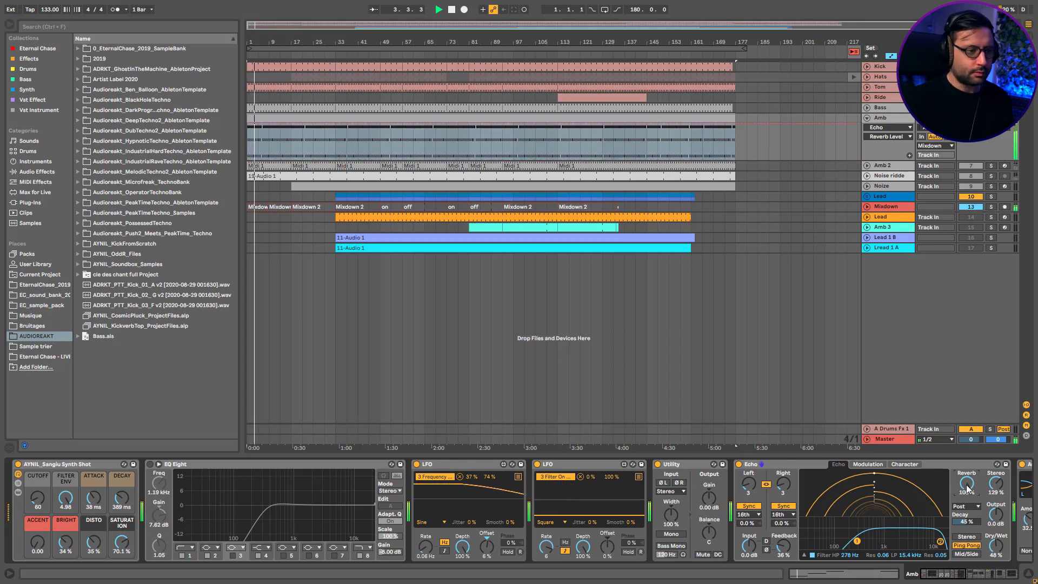
# Step: Enable the first EQ Eight on the Amb track and play the arrangement to hear its LFO-modulated band
pyautogui.click(150, 465)
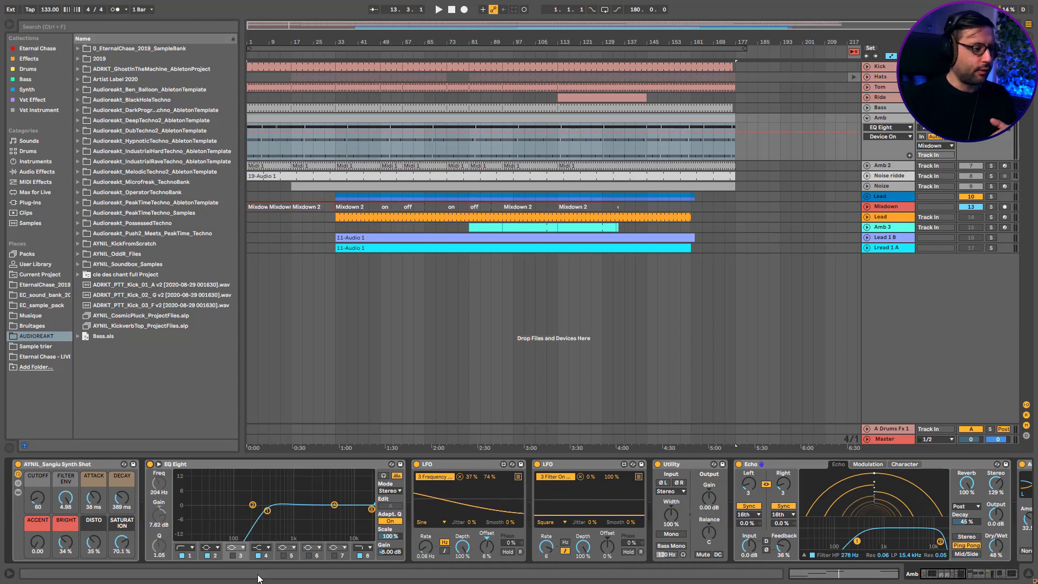
pyautogui.click(235, 562)
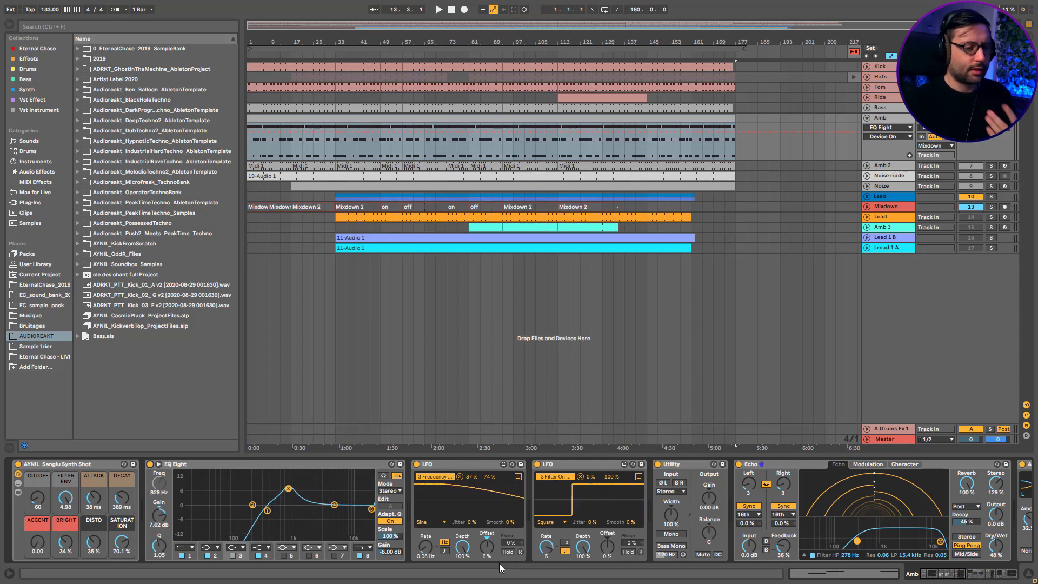
pyautogui.press('space')
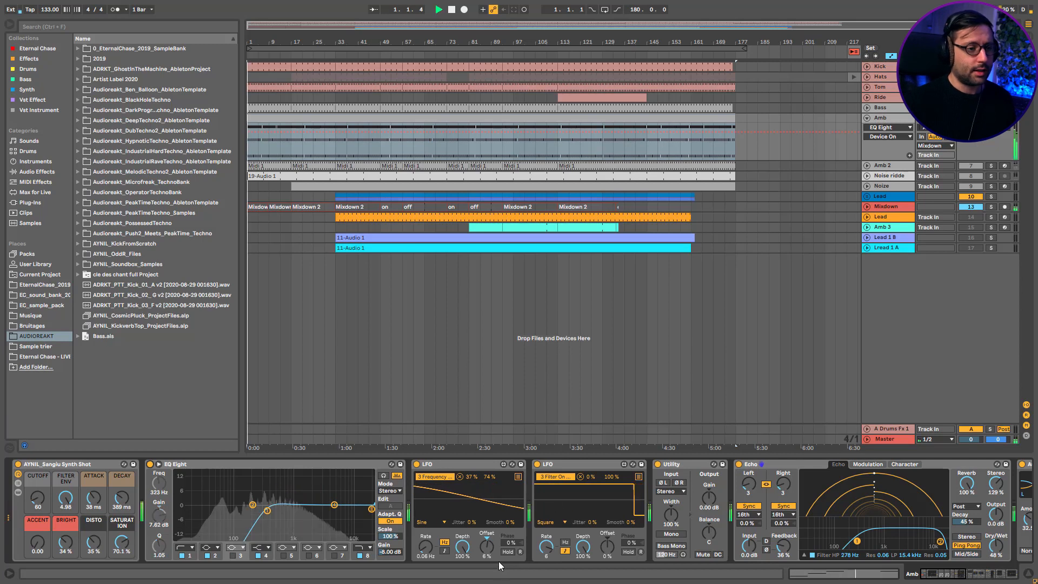
# Step: Enable the ADRKT_Default_Reverb and Auto Filter devices in the Amb track's chain
pyautogui.moveTo(937, 574); pyautogui.dragTo(965, 575)
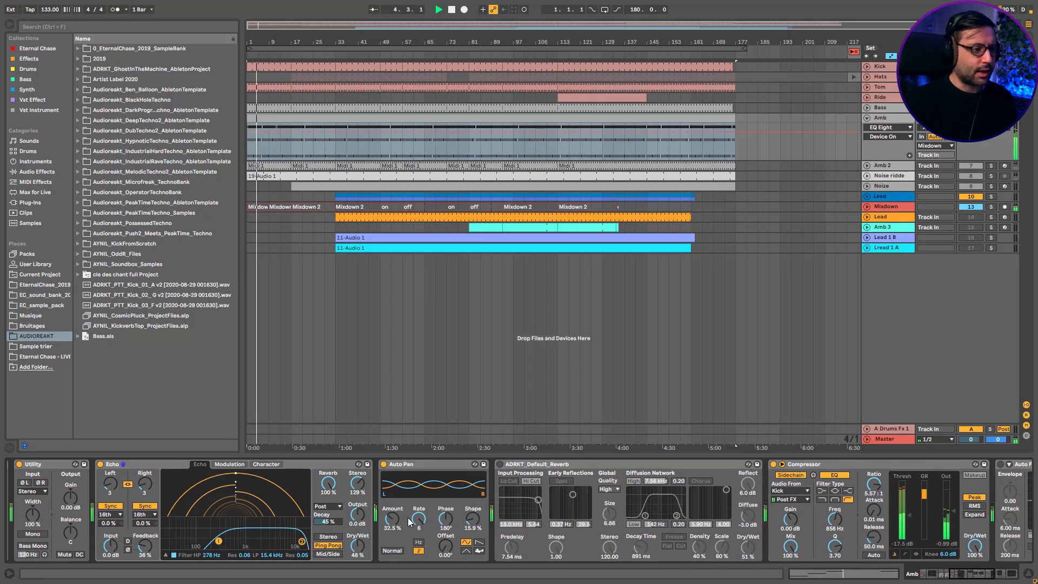
pyautogui.click(500, 464)
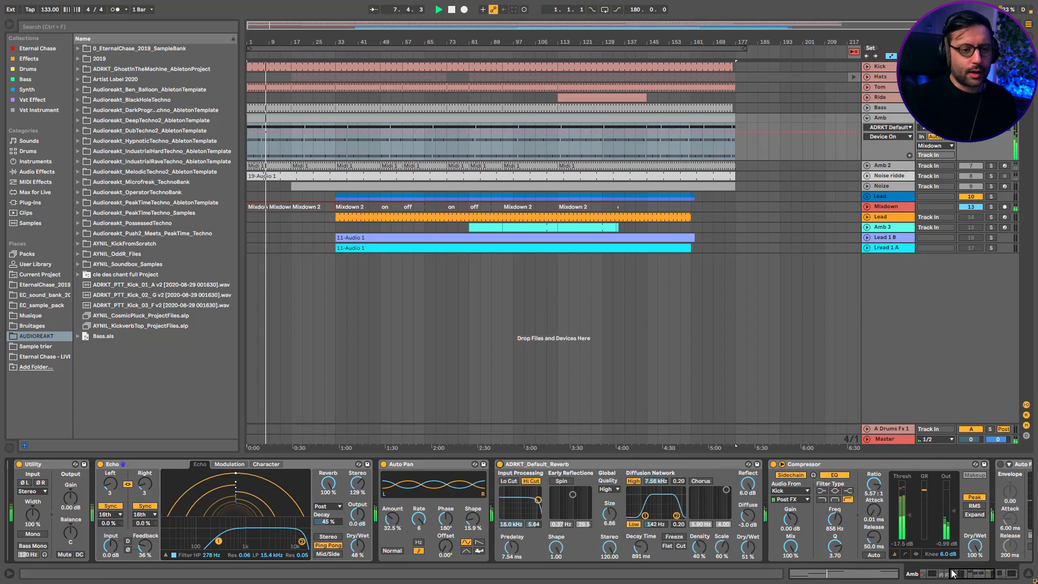
pyautogui.moveTo(953, 573); pyautogui.dragTo(984, 576)
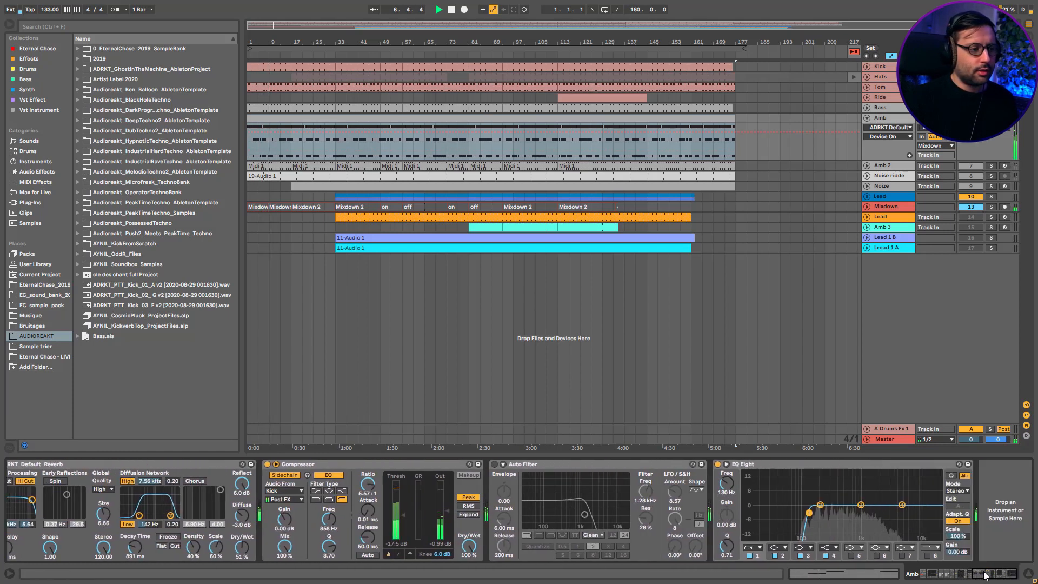
pyautogui.click(490, 464)
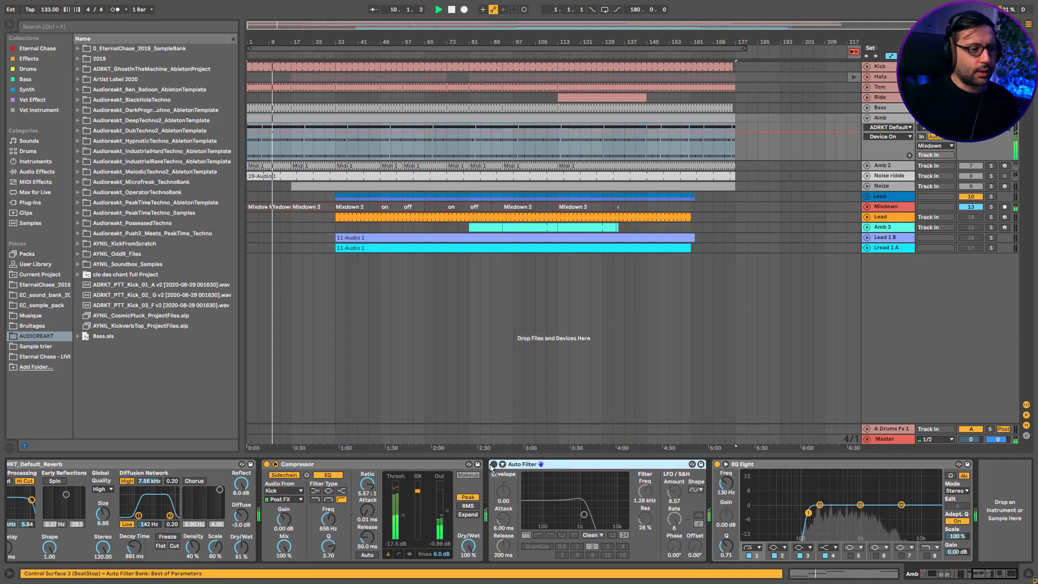
pyautogui.click(492, 464)
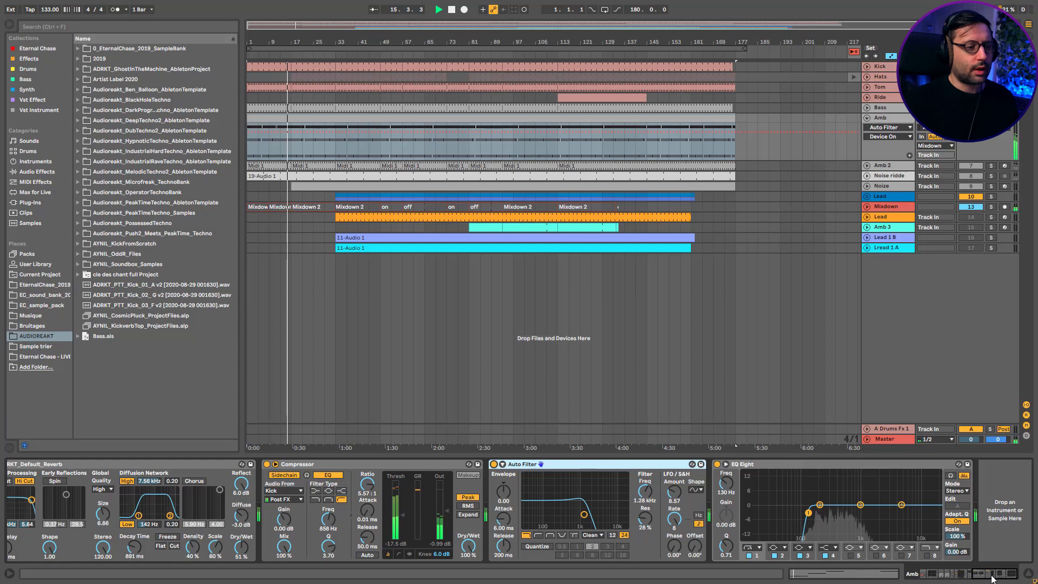
# Step: Compare the Amb sound with the last EQ Eight bypassed and enabled, and return to the chain's first device
pyautogui.moveTo(994, 580); pyautogui.dragTo(985, 577)
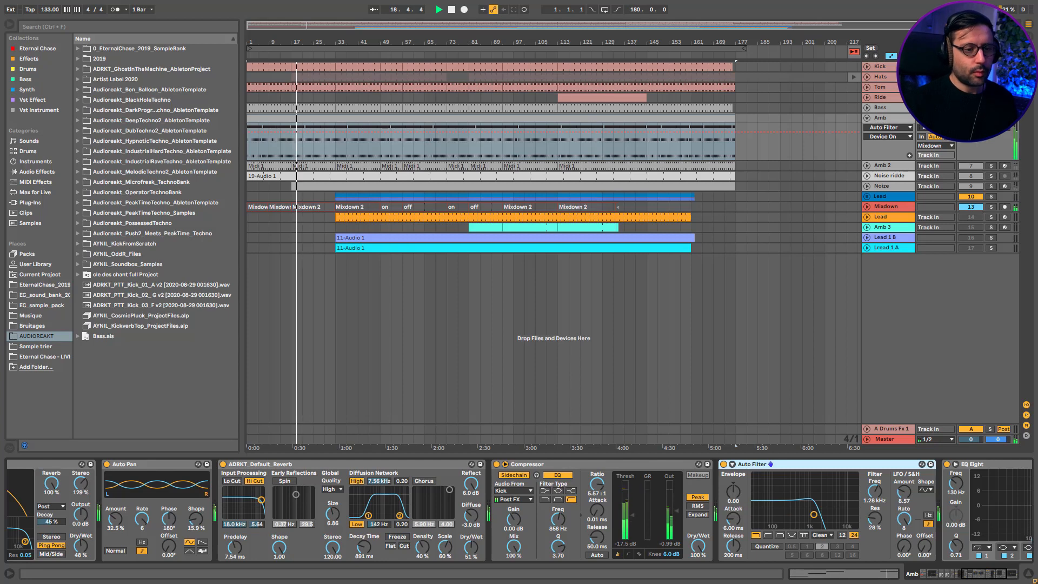
pyautogui.click(980, 576)
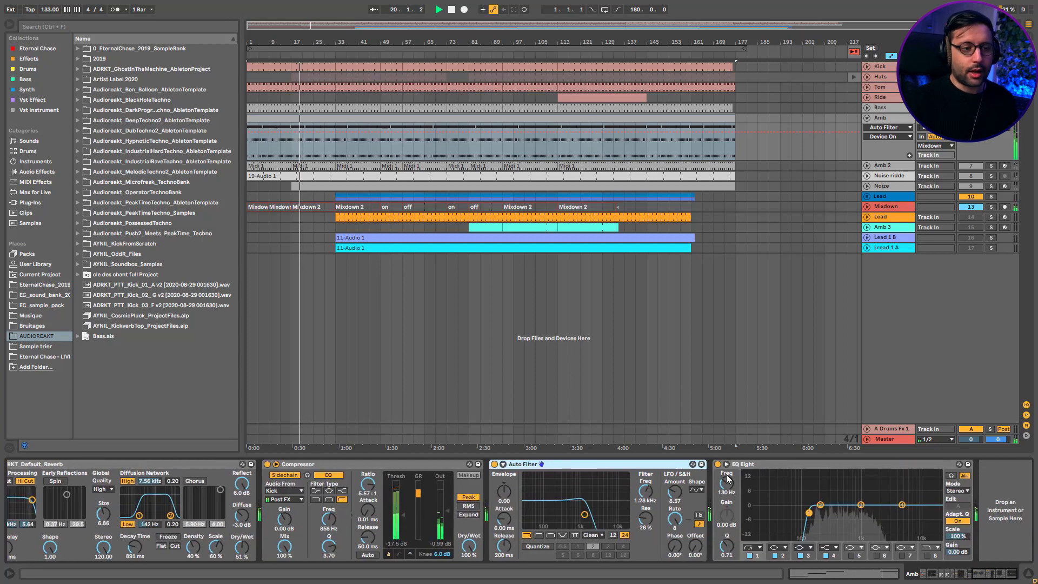
pyautogui.click(717, 465)
pyautogui.click(717, 466)
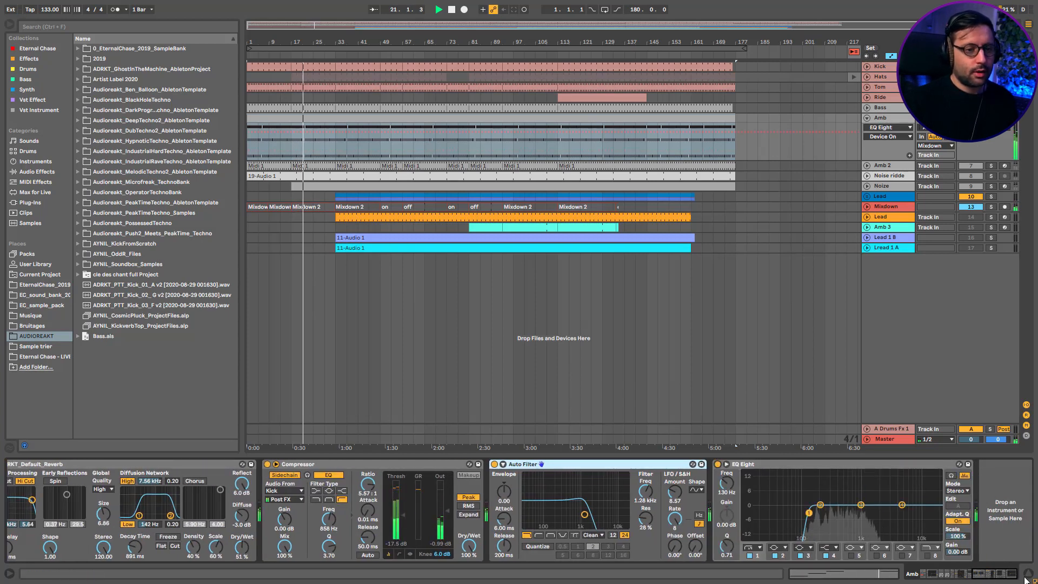
pyautogui.moveTo(1002, 574); pyautogui.dragTo(950, 574)
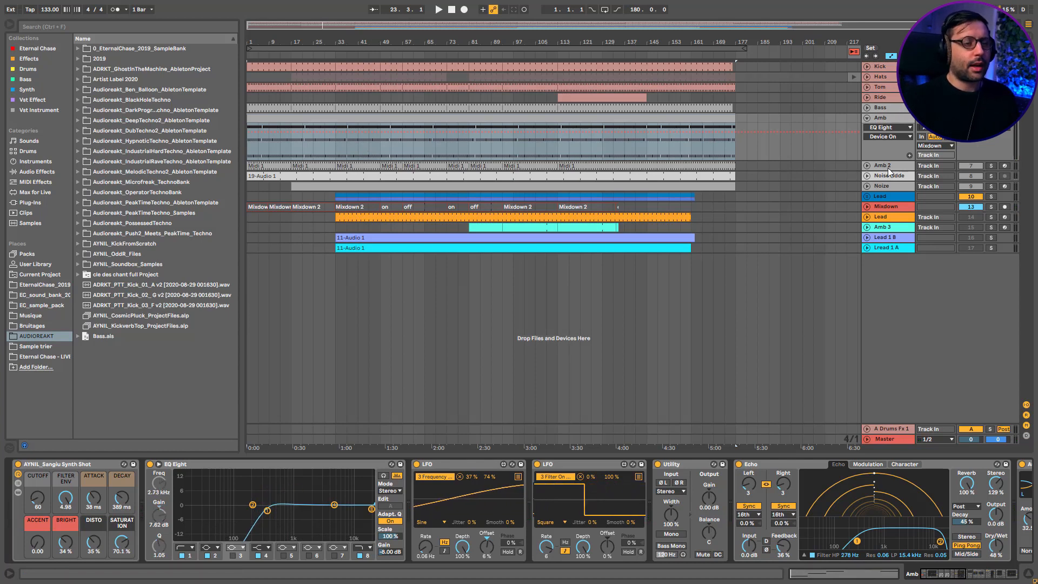
# Step: Play the arrangement and inspect the devices of the Kick pad in the Kick track's Drum Rack
pyautogui.click(904, 195)
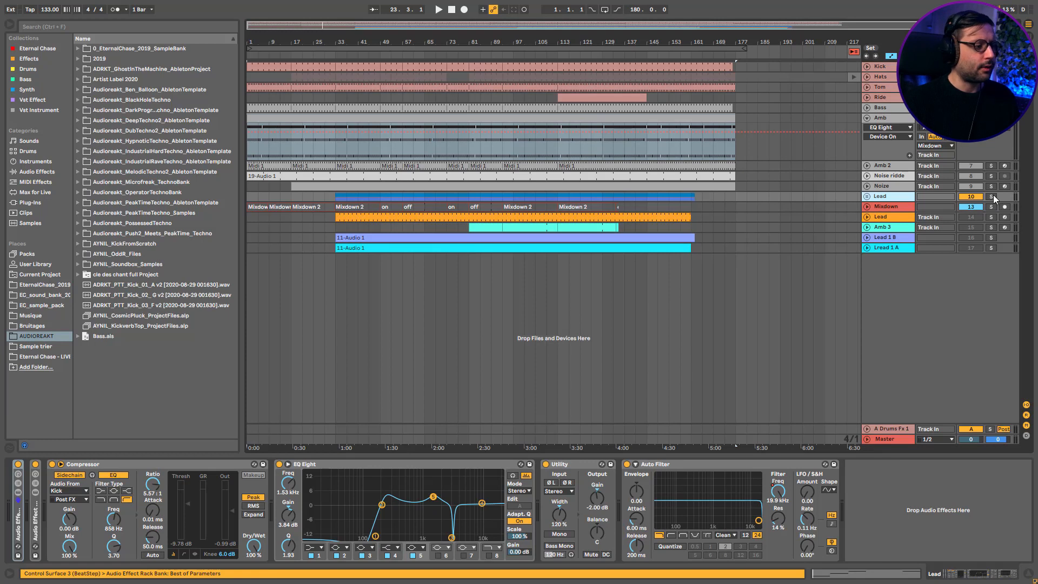
pyautogui.click(881, 66)
pyautogui.press('space')
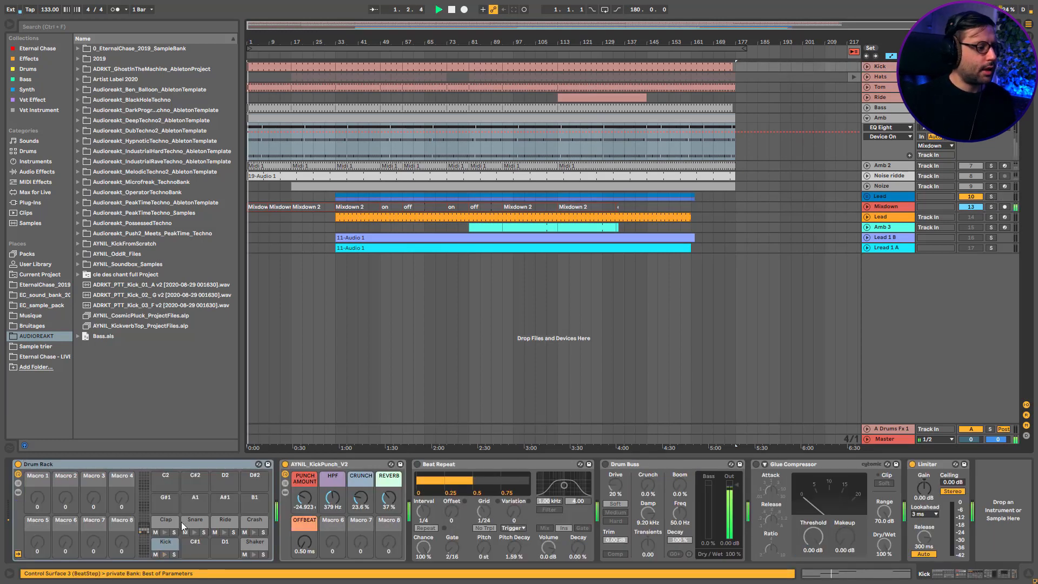
pyautogui.click(159, 546)
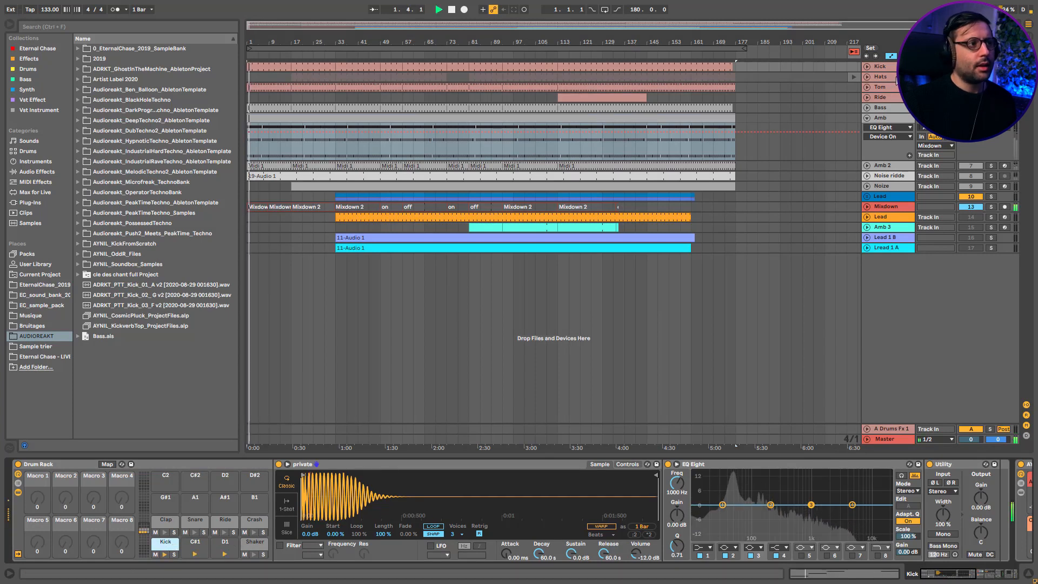
# Step: Examine the Tom track's device chain from its sampler through to the sidechained Compressor
pyautogui.click(886, 87)
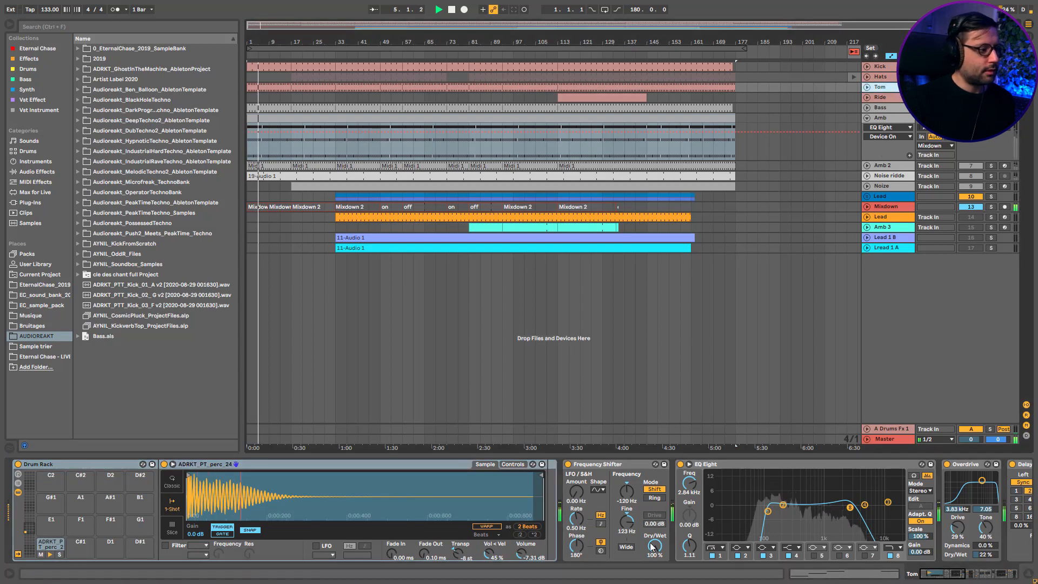
pyautogui.click(943, 578)
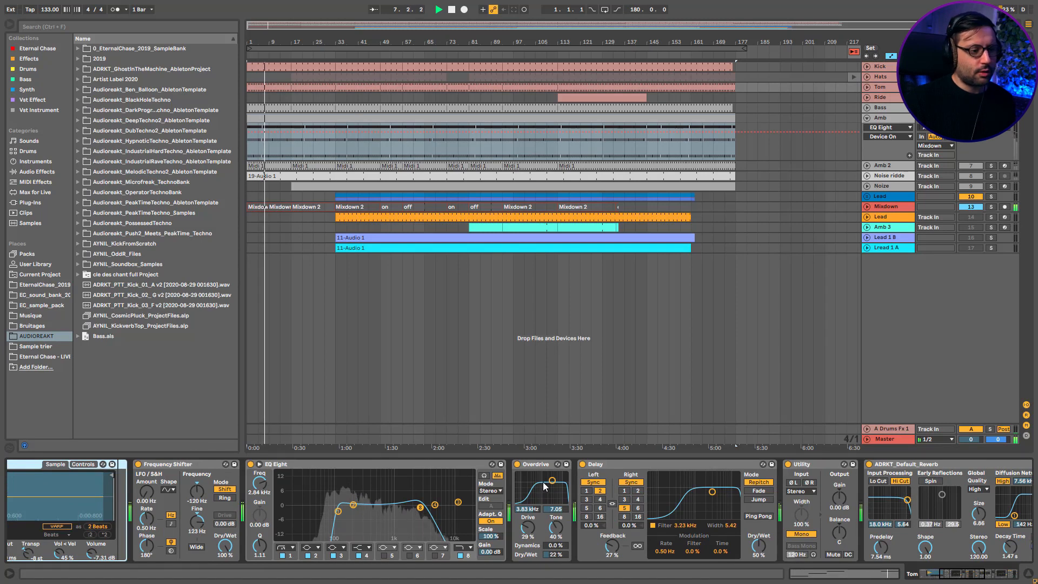
pyautogui.moveTo(979, 579); pyautogui.dragTo(1010, 580)
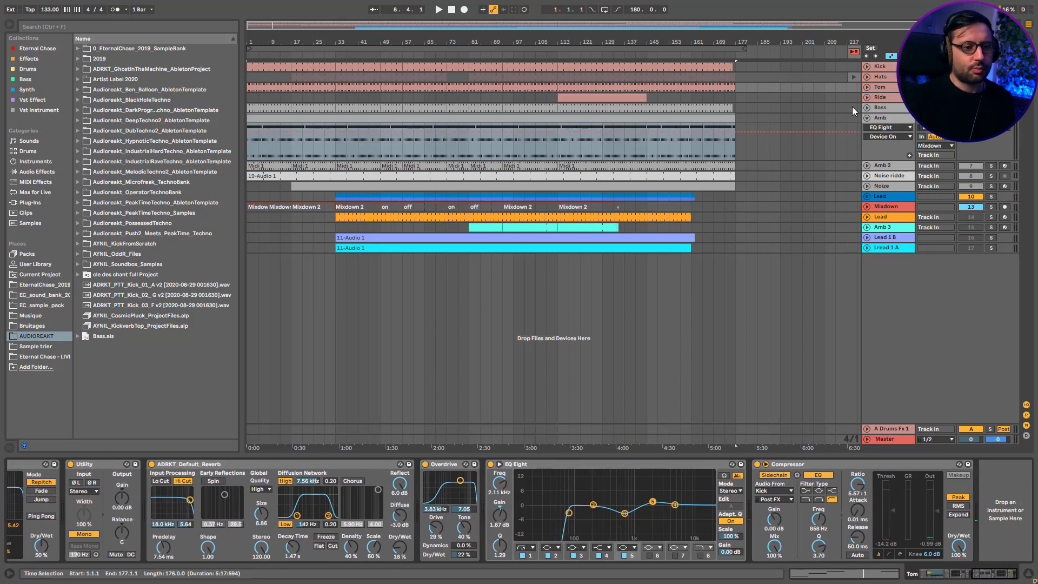
# Step: Play the arrangement, unfold the Bass track and examine the notes in its first MIDI clip
pyautogui.click(897, 108)
pyautogui.press('space')
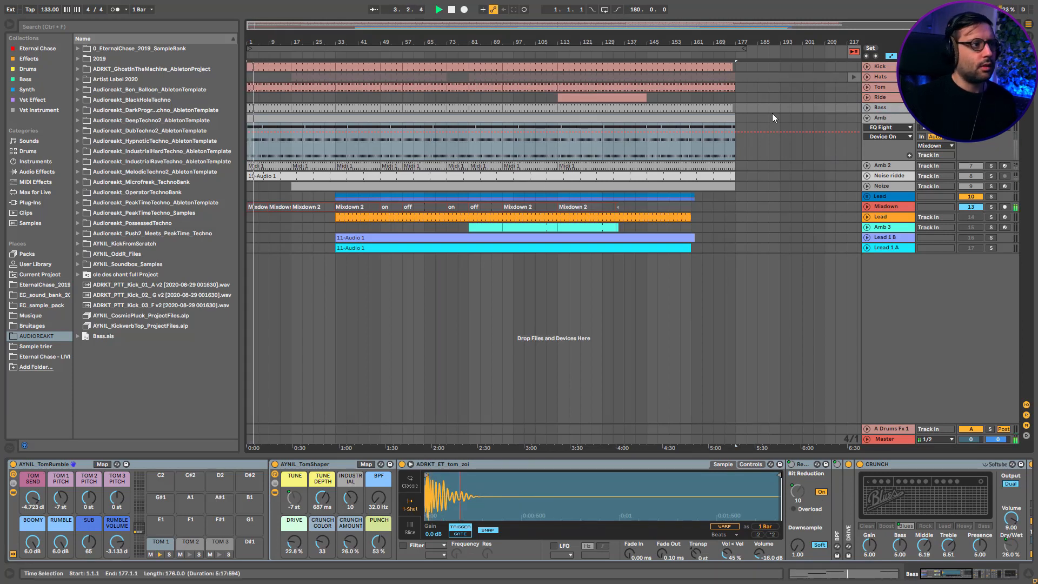
pyautogui.click(867, 107)
pyautogui.doubleClick(266, 108)
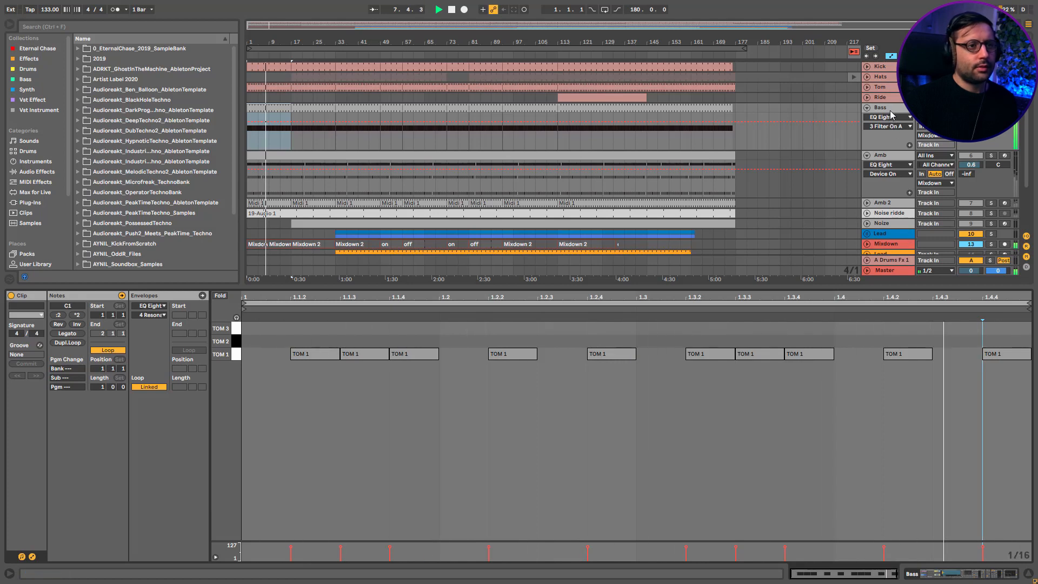
# Step: Return to the Bass track's devices, hide the TomRumble rack's inner devices and play to inspect the remaining effects
pyautogui.hotkey('shift', 'Tab')
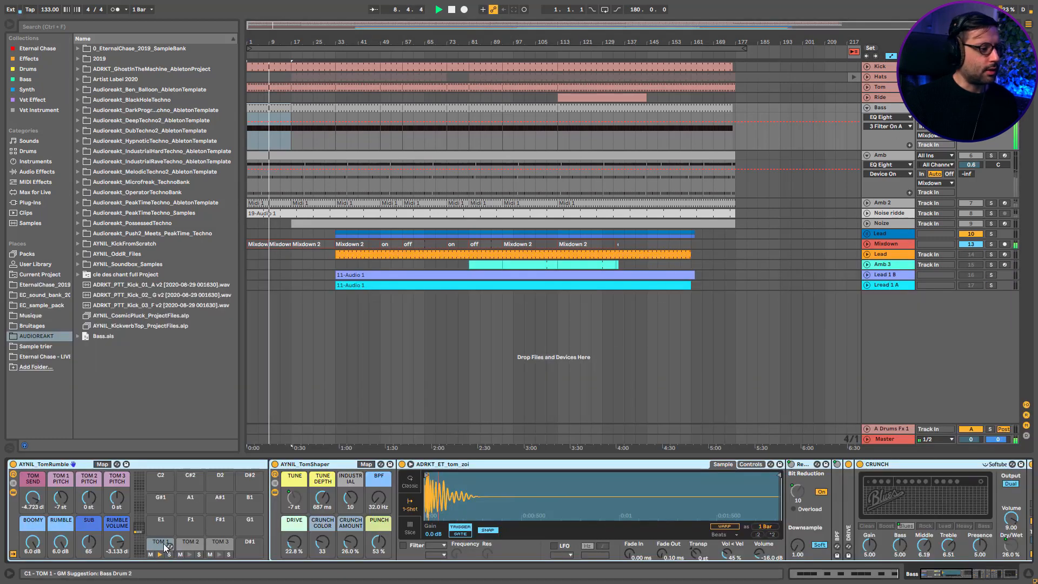
pyautogui.click(14, 493)
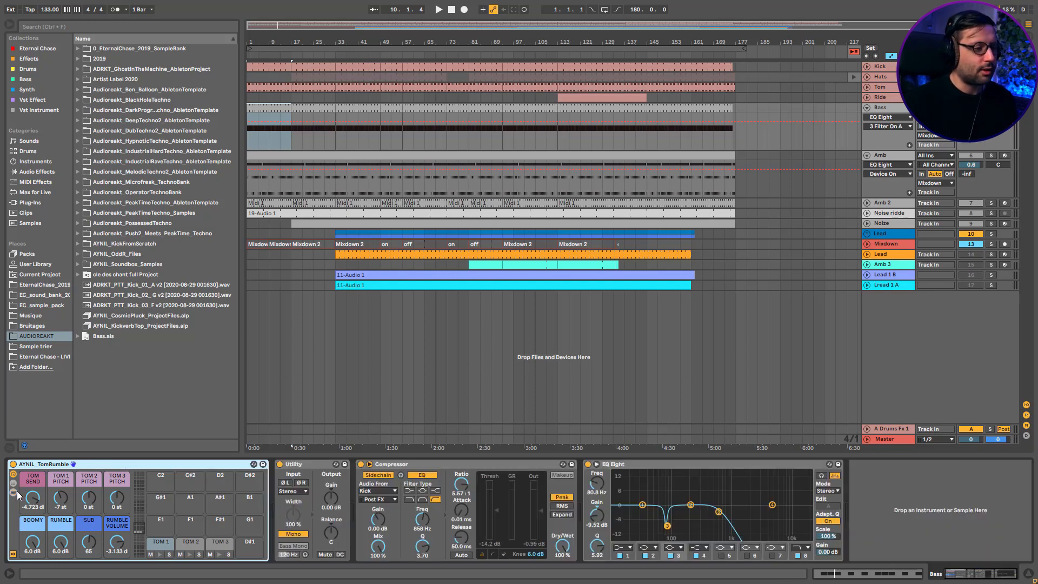
pyautogui.press('space')
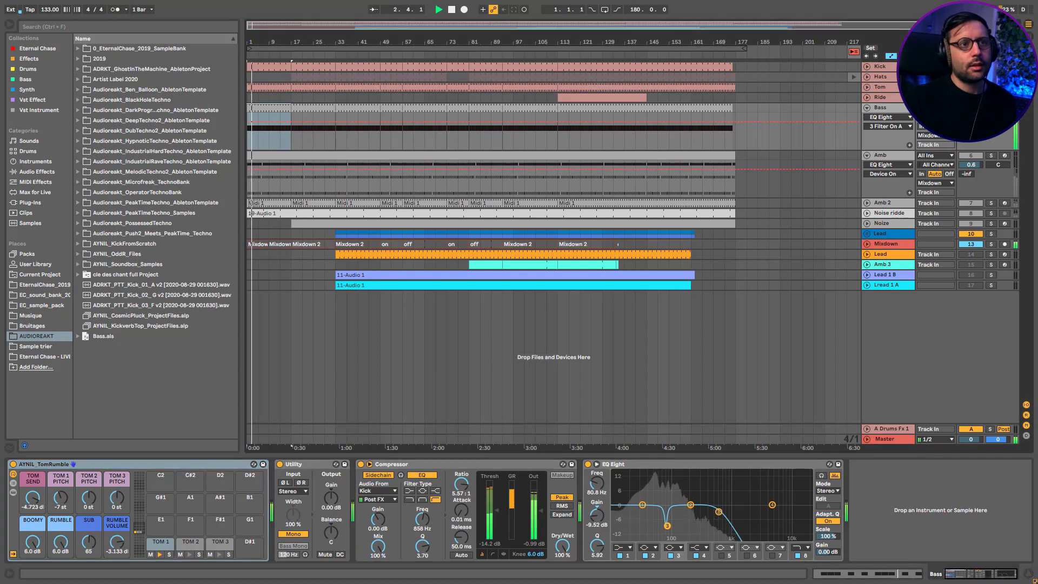
# Step: Solo the Amb track to listen to it and release the solo
pyautogui.click(992, 155)
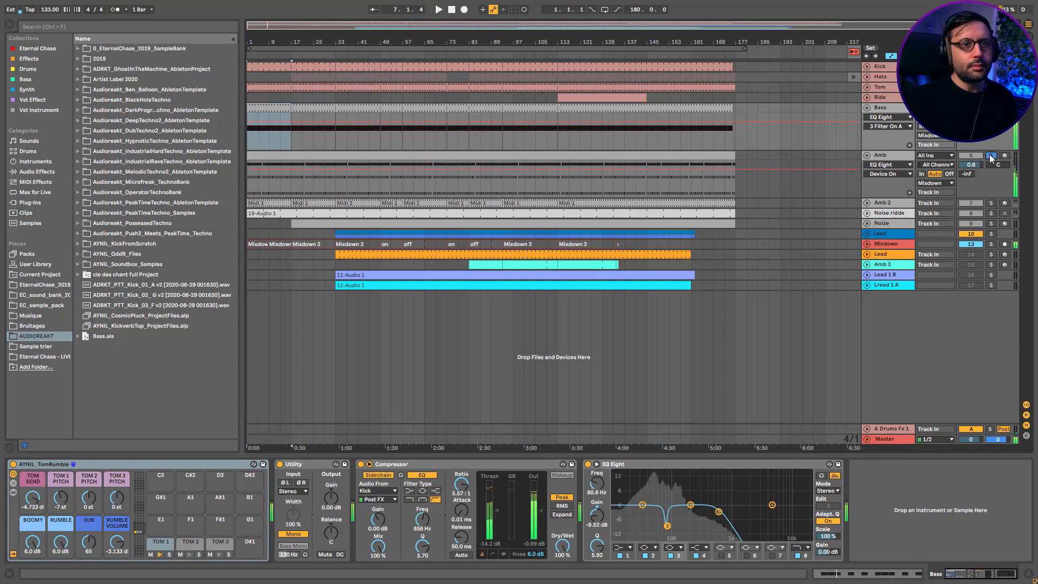
pyautogui.click(991, 155)
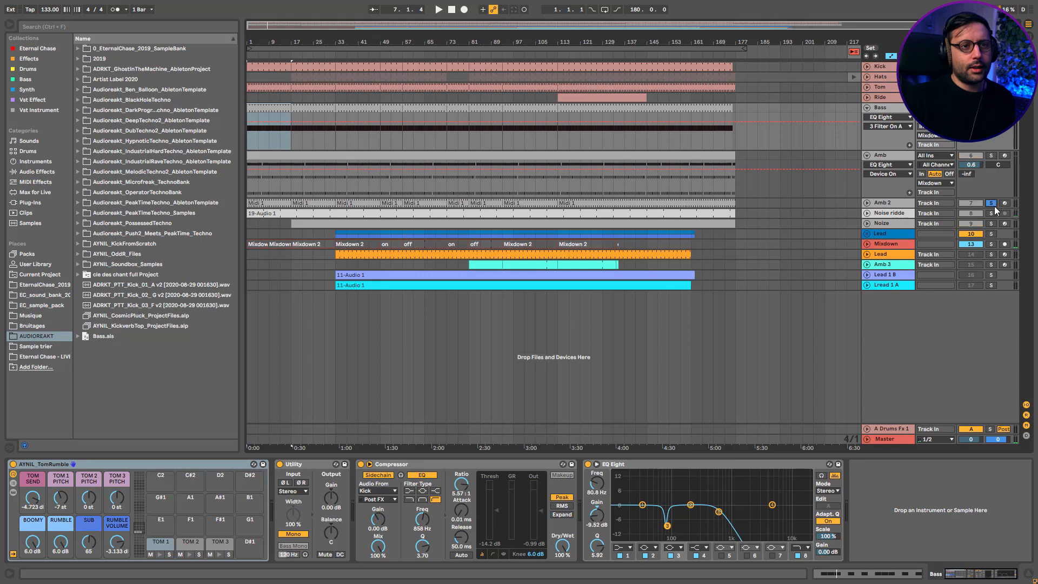
# Step: Solo the Amb 2 and Noise ridde tracks and start playback from bar 17, where the Noise clip begins
pyautogui.click(307, 219)
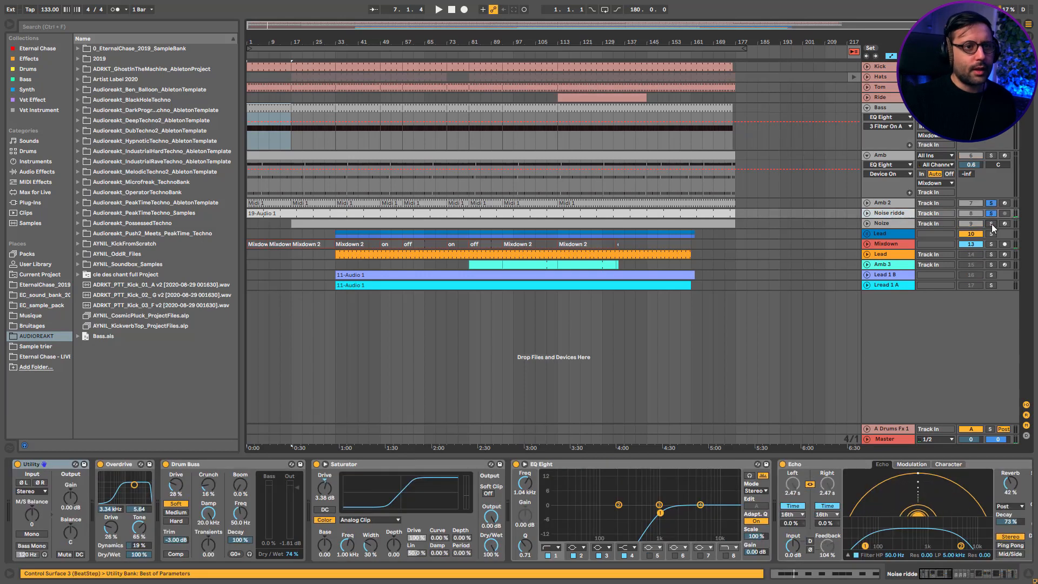
pyautogui.click(287, 225)
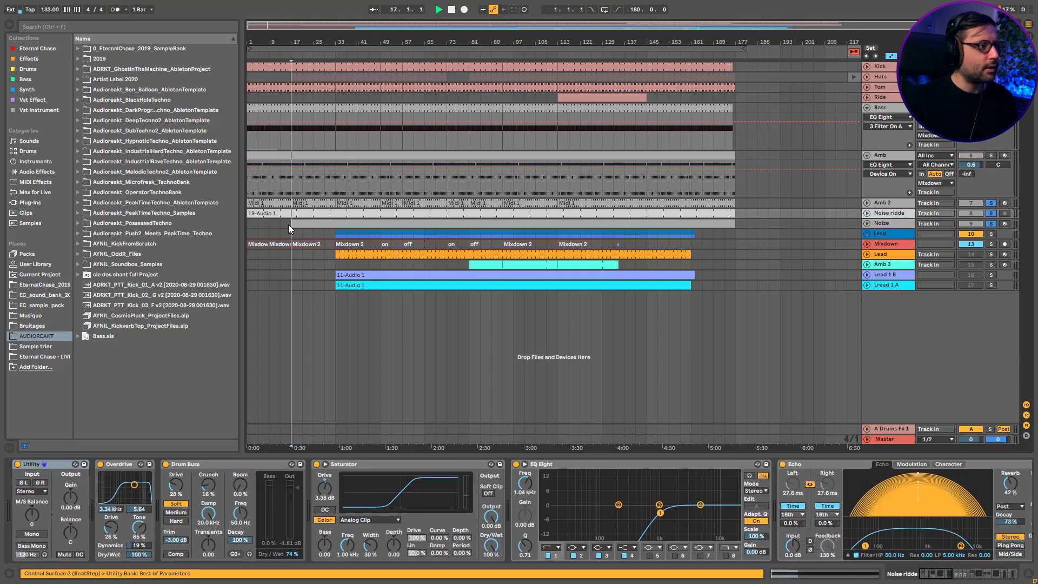
# Step: Show the Amb 2 track's devices, solo Amb 2 alone and play it from bar 17
pyautogui.press('space')
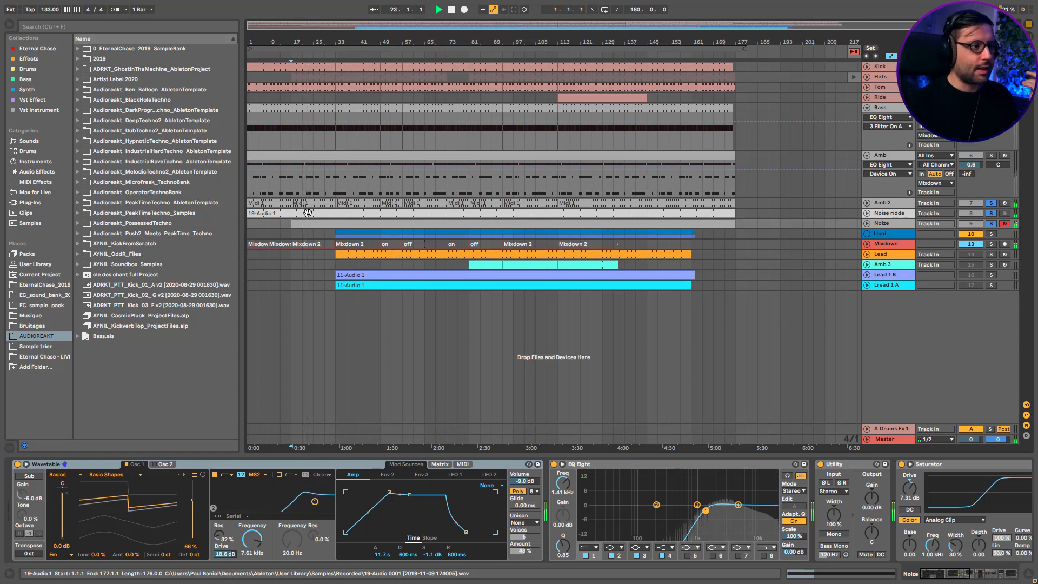
pyautogui.click(889, 203)
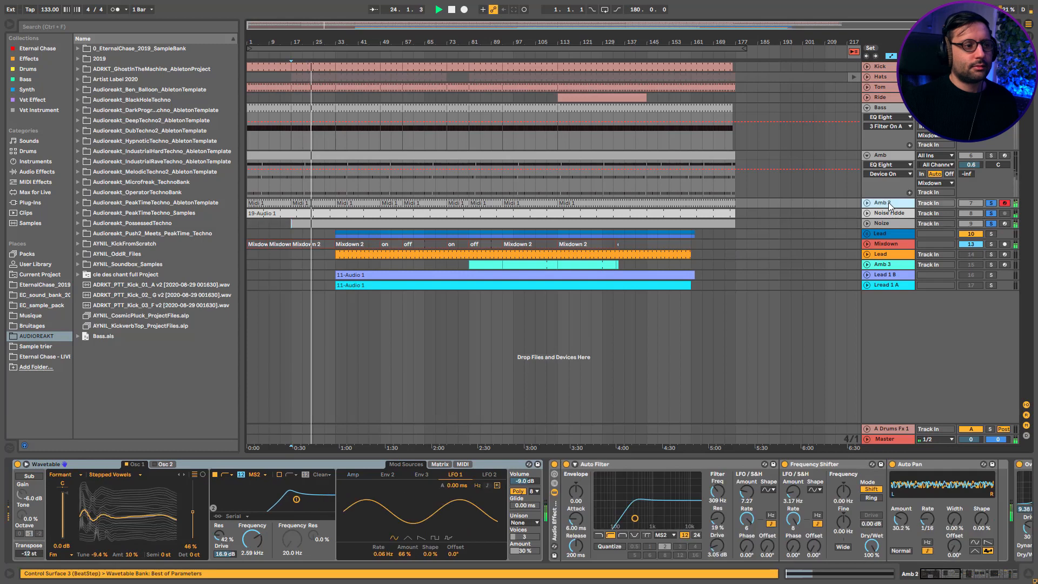
pyautogui.press('space')
pyautogui.click(988, 204)
pyautogui.click(989, 204)
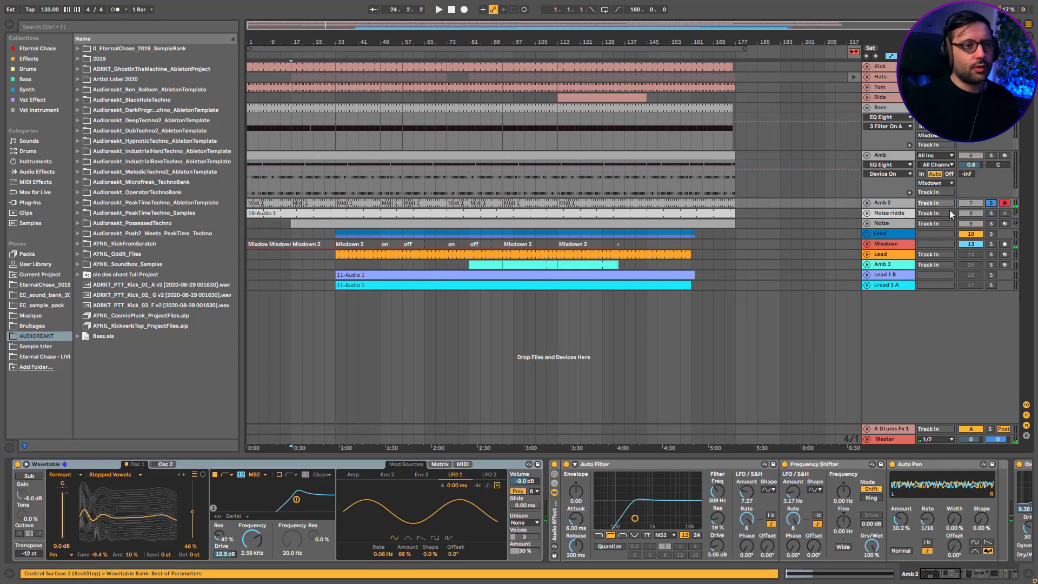
pyautogui.press('space')
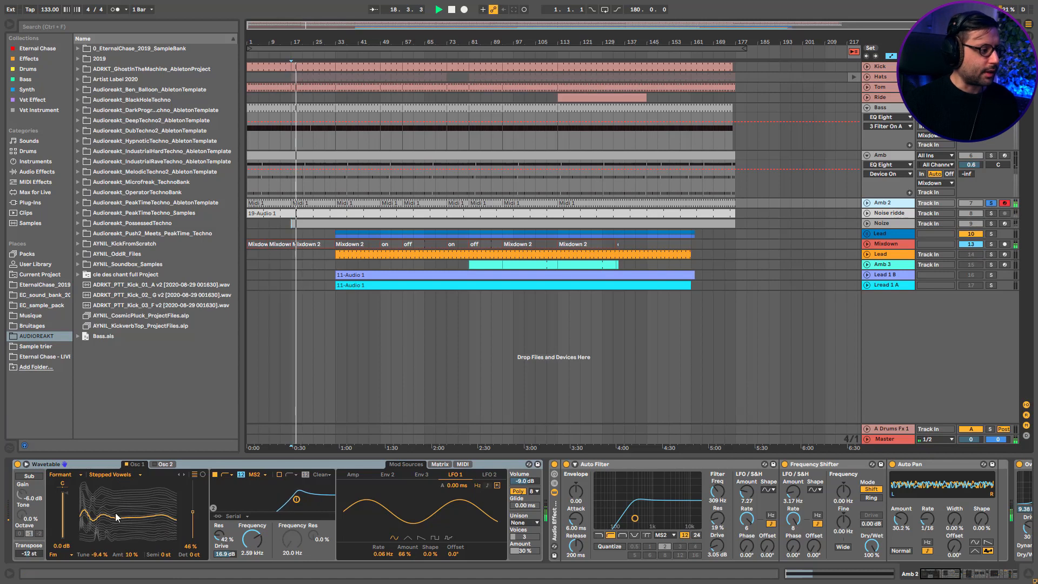
# Step: Open the modulation matrix of Amb 2's Wavetable and play the track to inspect the LFO 1 assignments
pyautogui.moveTo(929, 574)
pyautogui.mouseDown()
pyautogui.moveTo(991, 578)
pyautogui.moveTo(934, 576)
pyautogui.mouseUp()
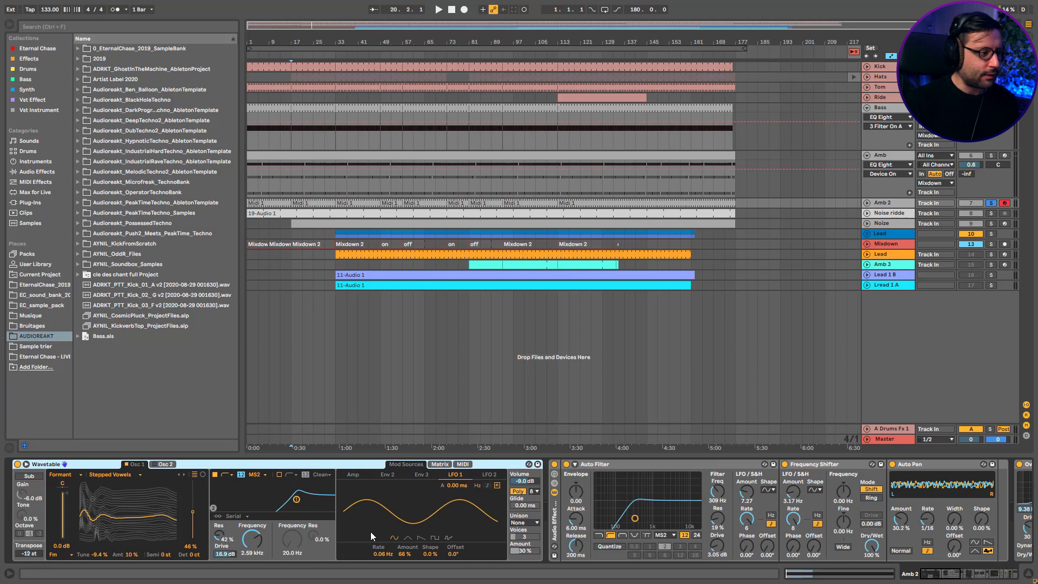
pyautogui.click(450, 466)
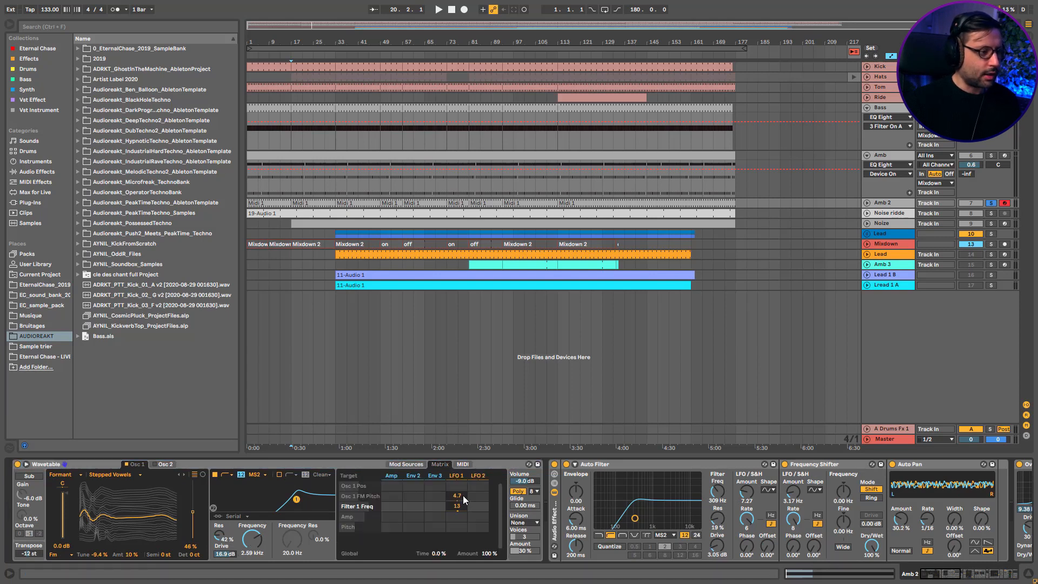
pyautogui.press('space')
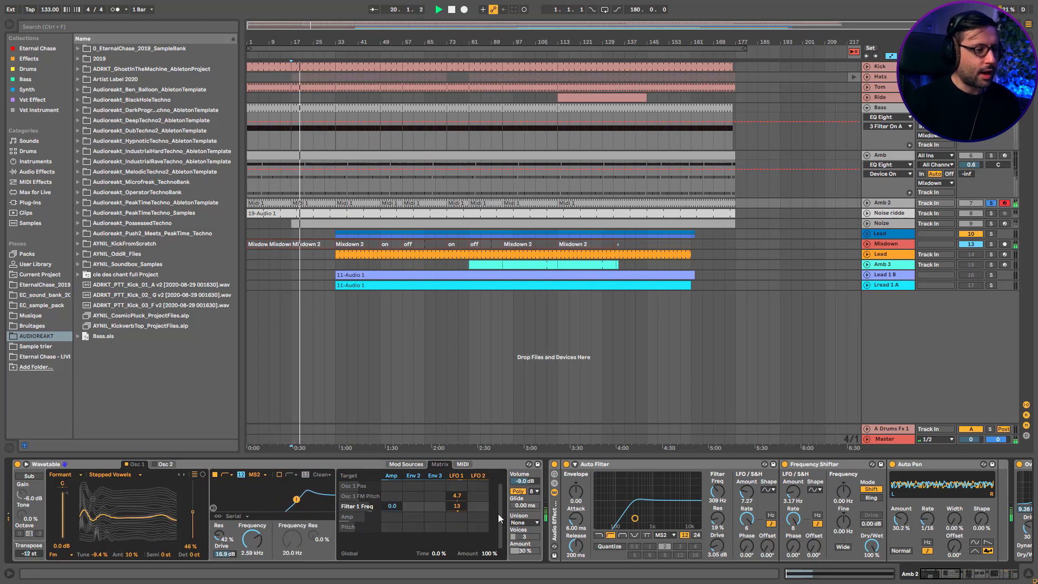
# Step: Inspect Amb 2's Auto Filter, Frequency Shifter and Auto Pan rack, and the remaining effects to the end of the chain
pyautogui.moveTo(943, 574); pyautogui.dragTo(952, 575)
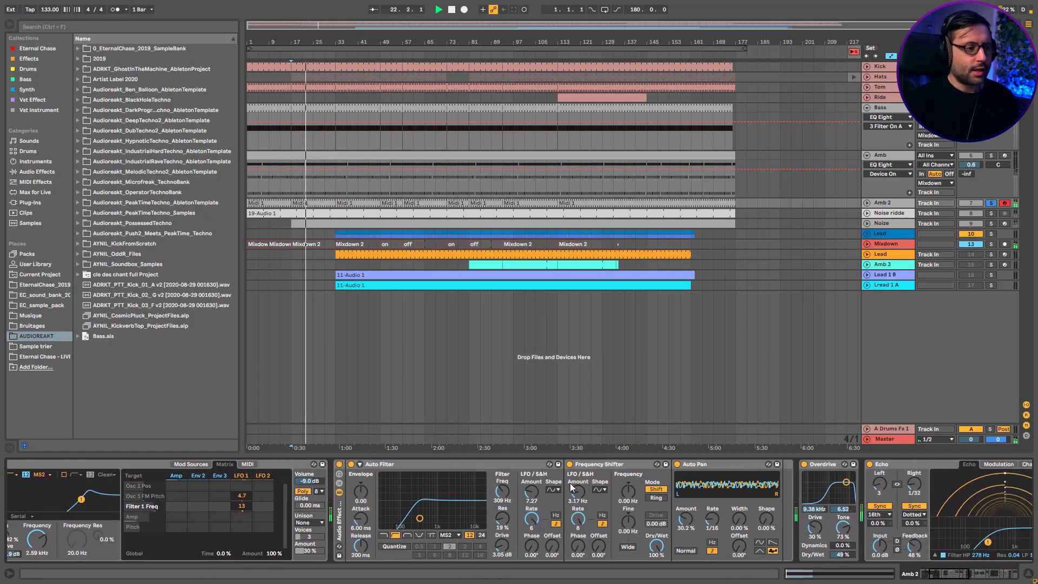
pyautogui.click(696, 462)
pyautogui.press('space')
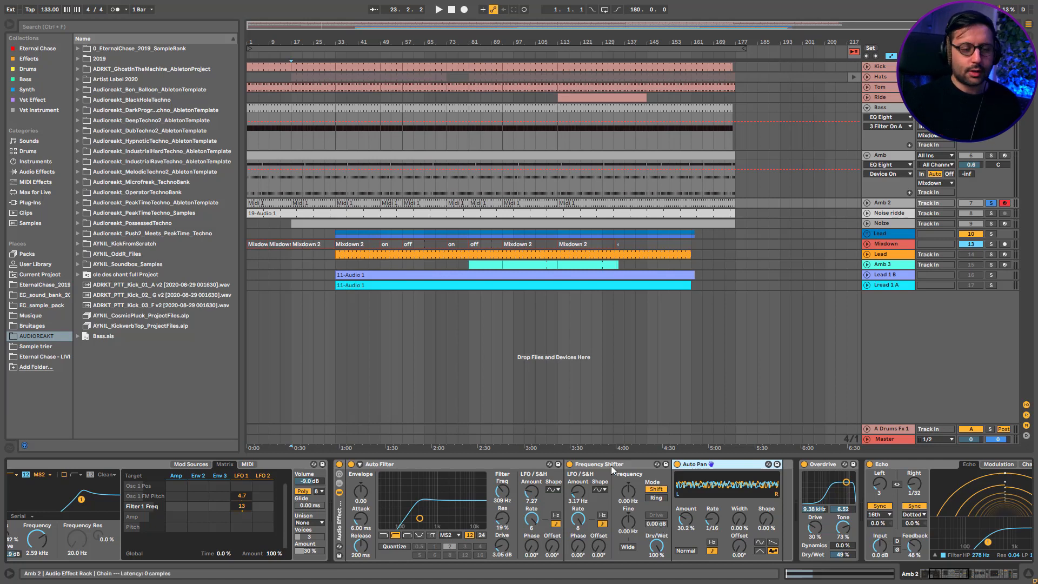
pyautogui.click(454, 463)
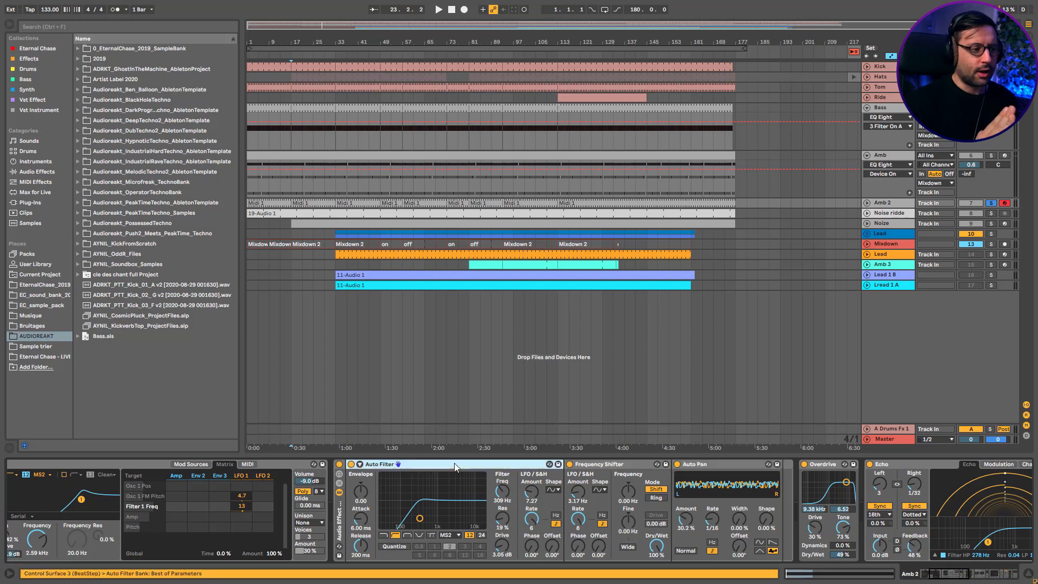
pyautogui.click(1004, 577)
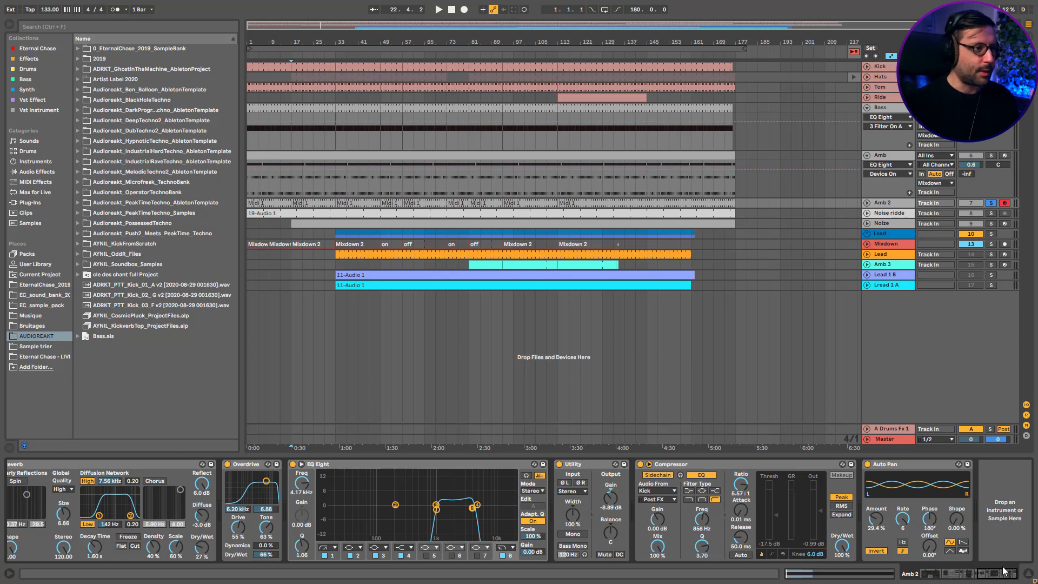
# Step: Solo the Noise ridde track, play it with its devices shown and unfold the track
pyautogui.click(986, 215)
pyautogui.press('space')
pyautogui.click(892, 214)
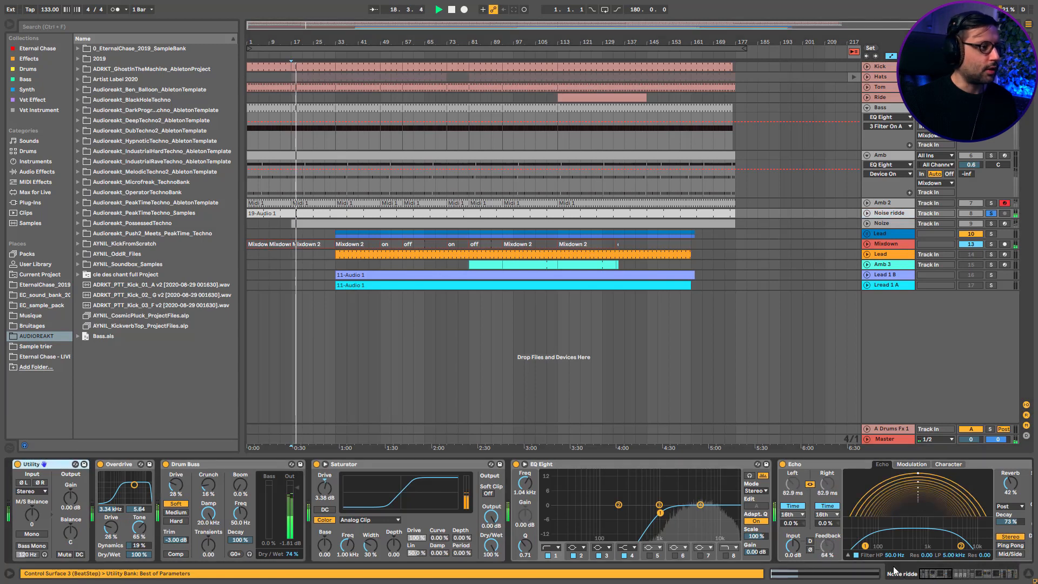
pyautogui.click(867, 214)
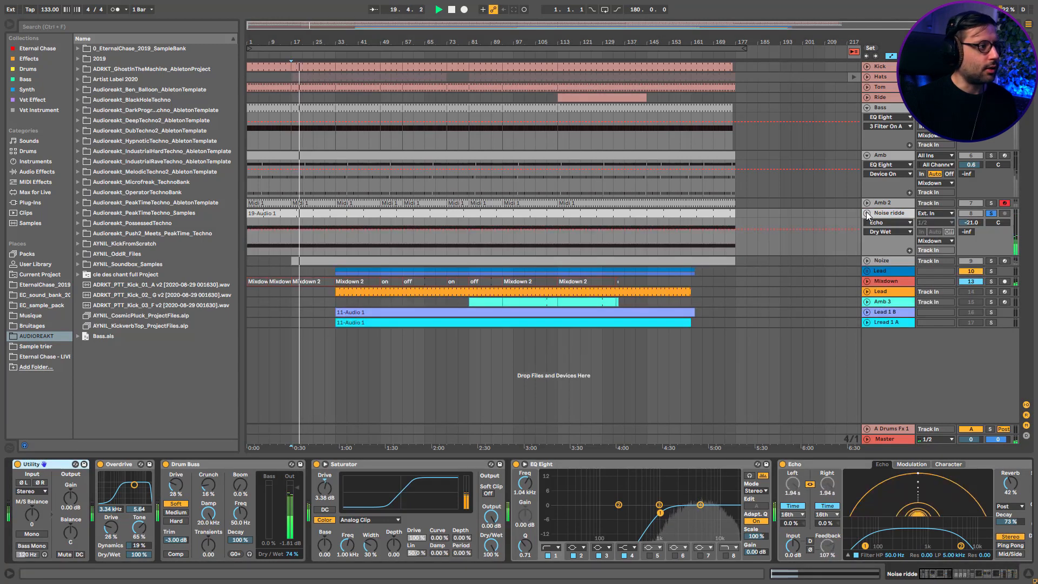
# Step: Examine Noise ridde's Echo and the LFO devices modulating it while playing the track
pyautogui.click(937, 573)
pyautogui.moveTo(937, 574); pyautogui.dragTo(956, 574)
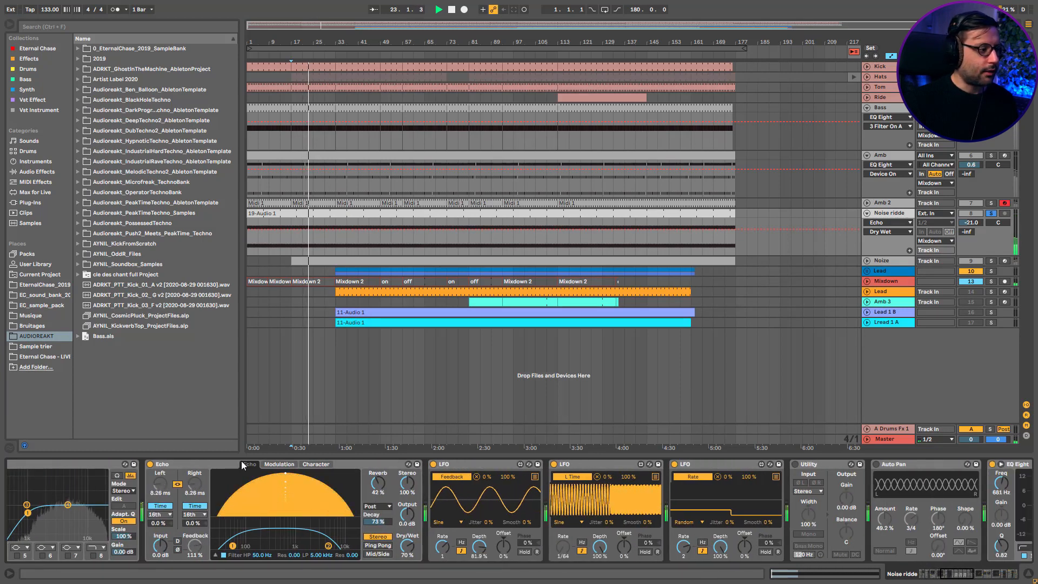
pyautogui.press('space')
pyautogui.click(216, 462)
pyautogui.press('space')
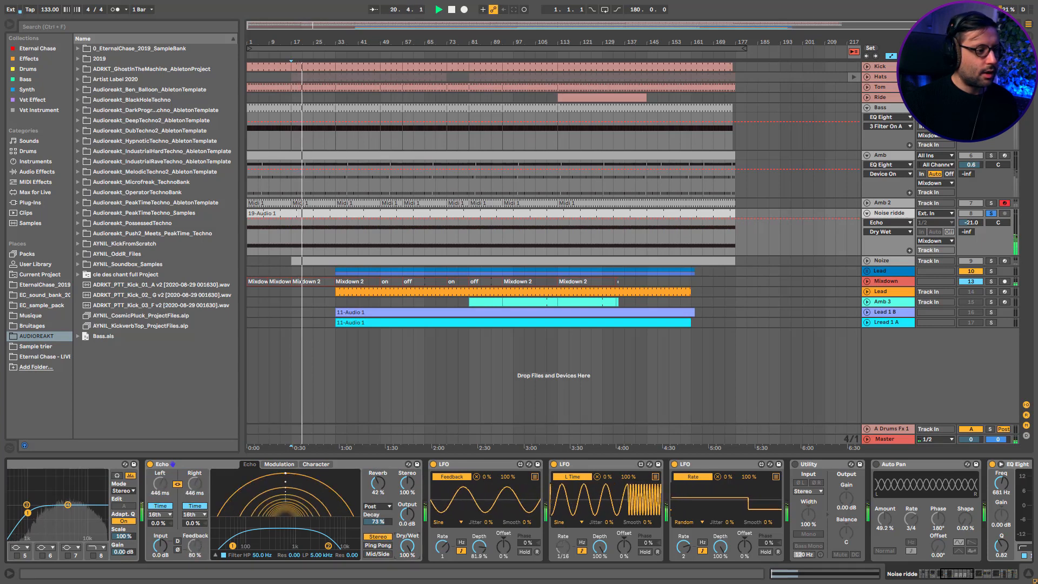
pyautogui.press('space')
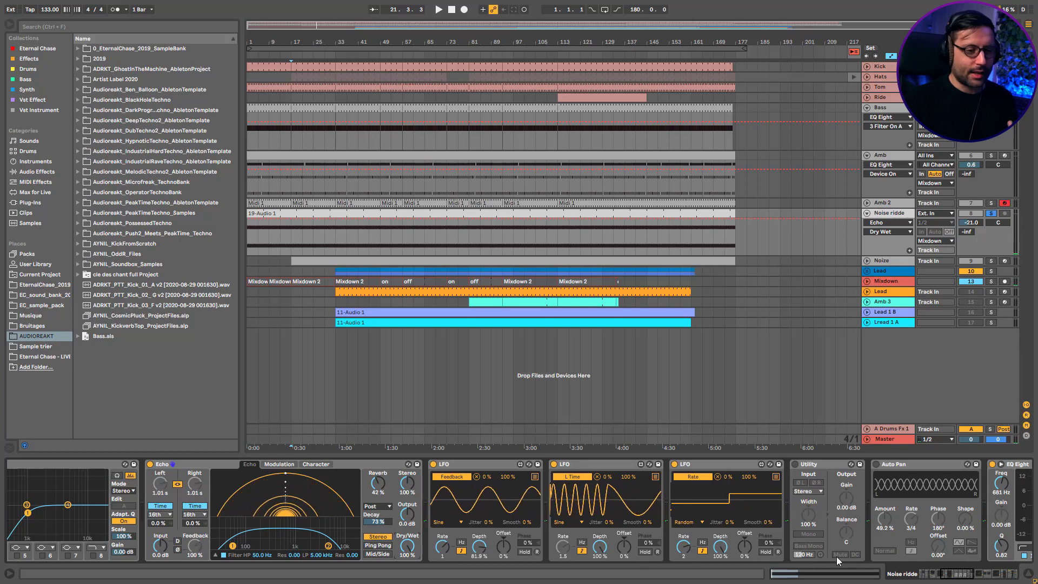
# Step: Review the rest of Noise ridde's chain, from the Utility and Auto Pan through the Reverb to the Limiter
pyautogui.moveTo(947, 573); pyautogui.dragTo(971, 574)
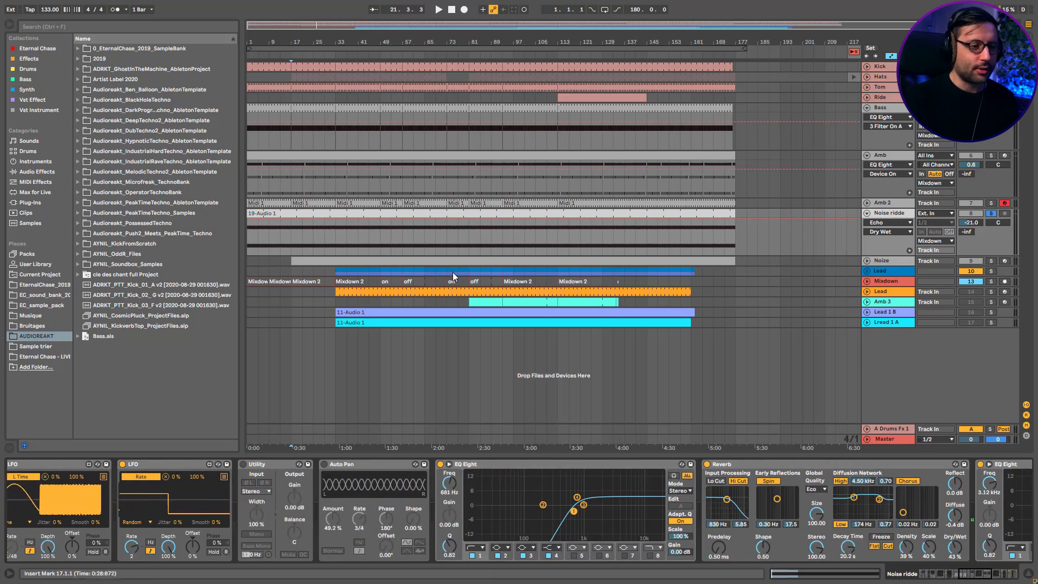
pyautogui.moveTo(986, 574); pyautogui.dragTo(1008, 575)
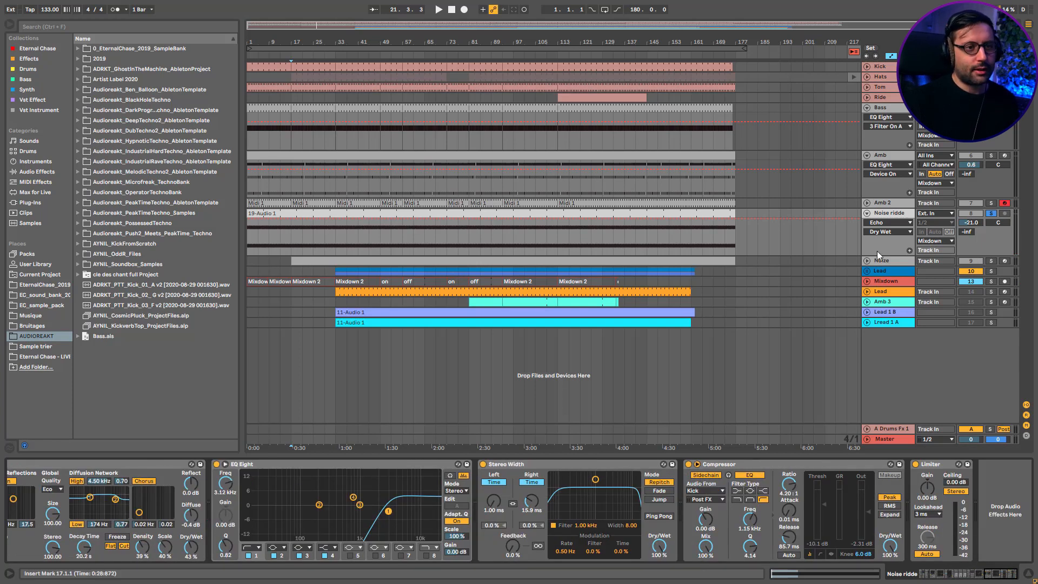
pyautogui.moveTo(1001, 574); pyautogui.dragTo(984, 581)
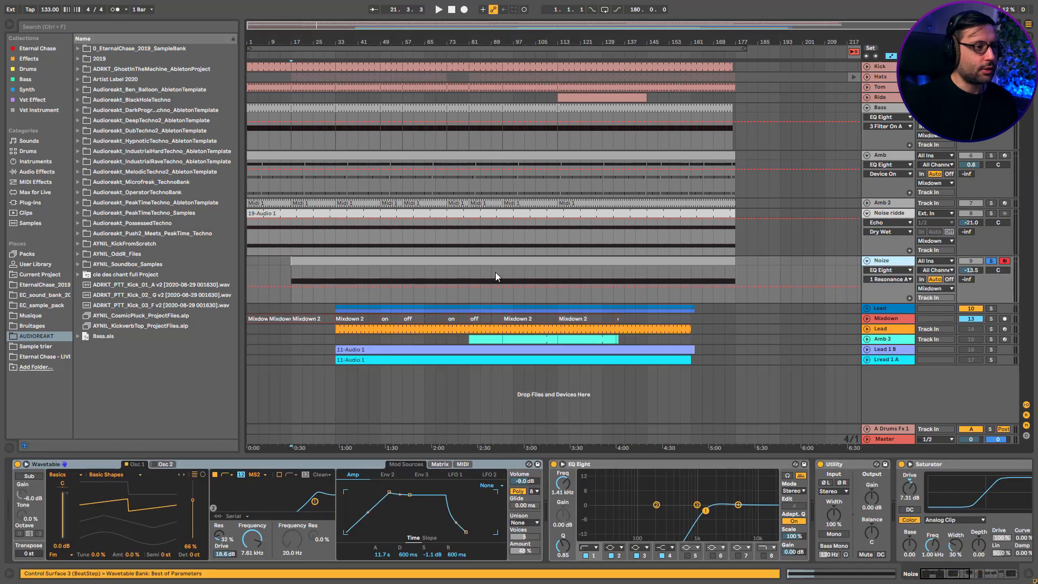
# Step: Select the Noise track's clip and play the soloed track from bar 17
pyautogui.click(471, 263)
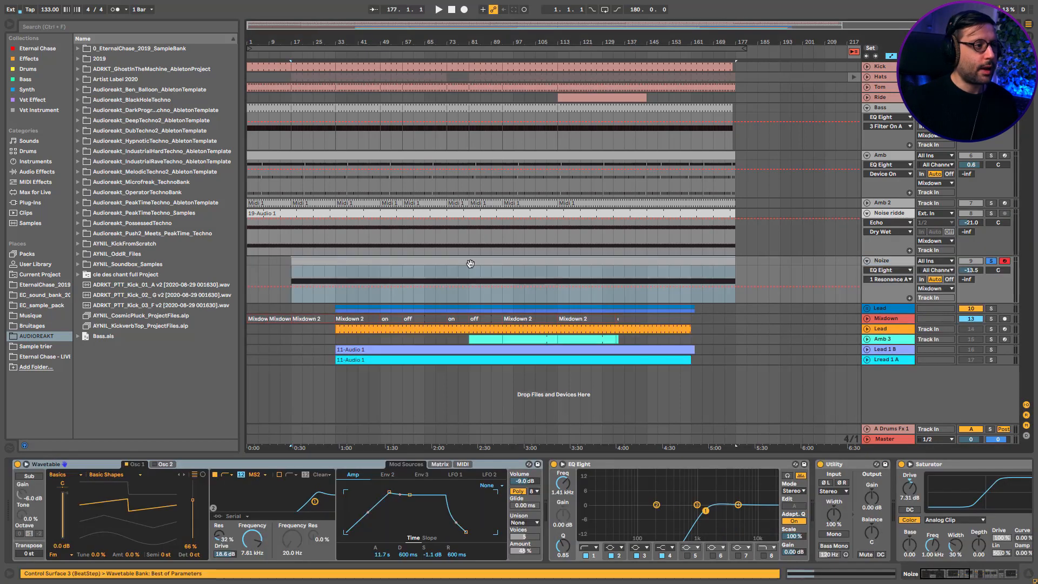
pyautogui.press('space')
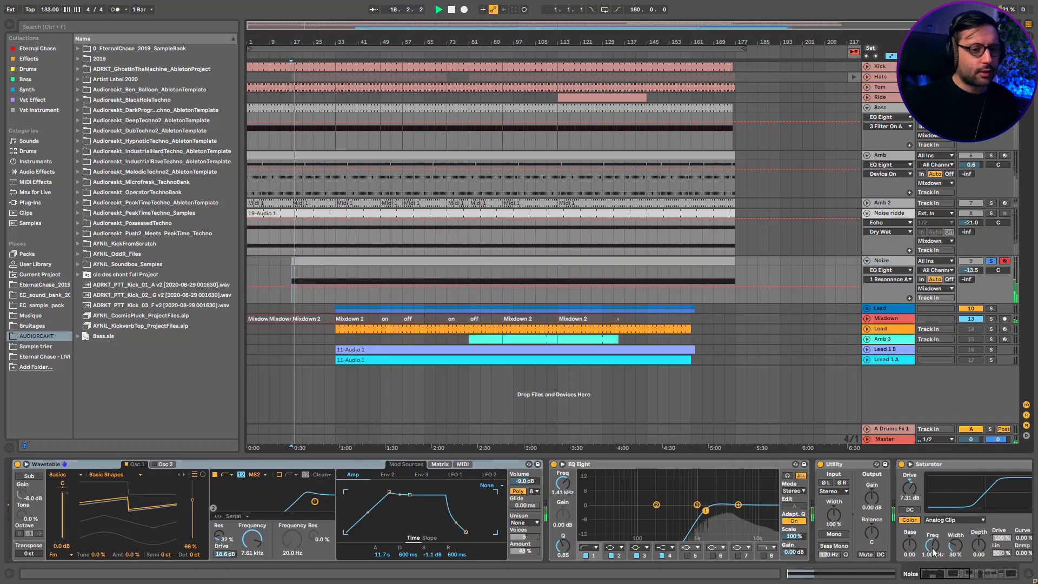
pyautogui.press('space')
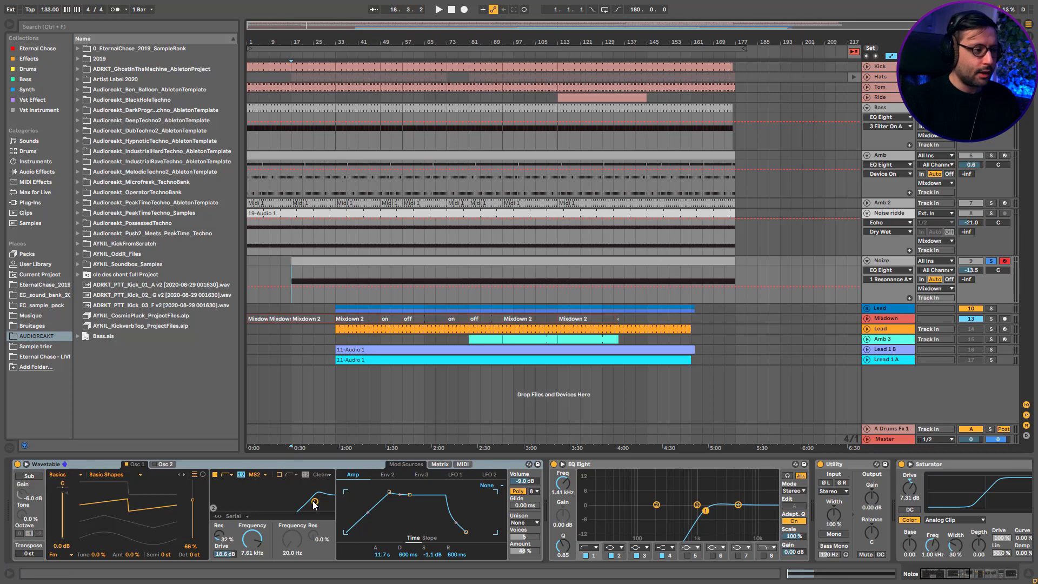
# Step: Play the Noise track and inspect its effects from the EQ Eight, Saturator and Delay to the Reverb, Auto Pan and final EQ
pyautogui.moveTo(929, 574); pyautogui.dragTo(957, 575)
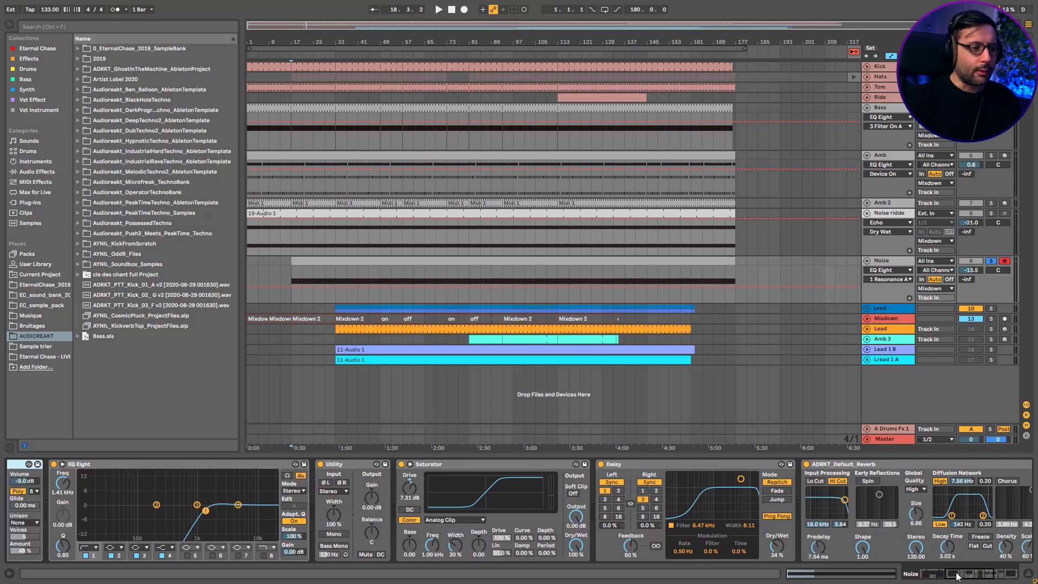
pyautogui.press('space')
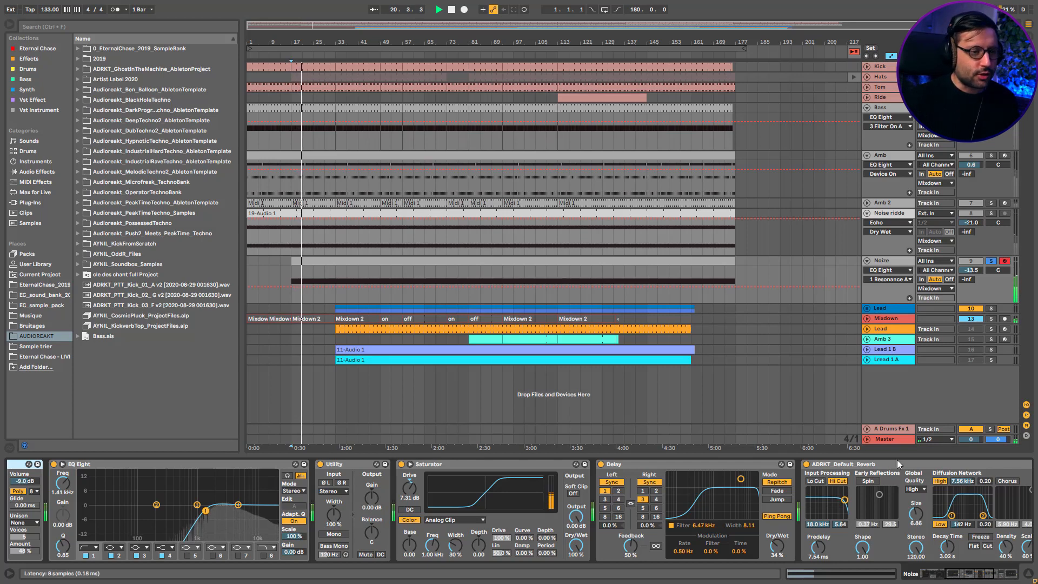
pyautogui.click(981, 577)
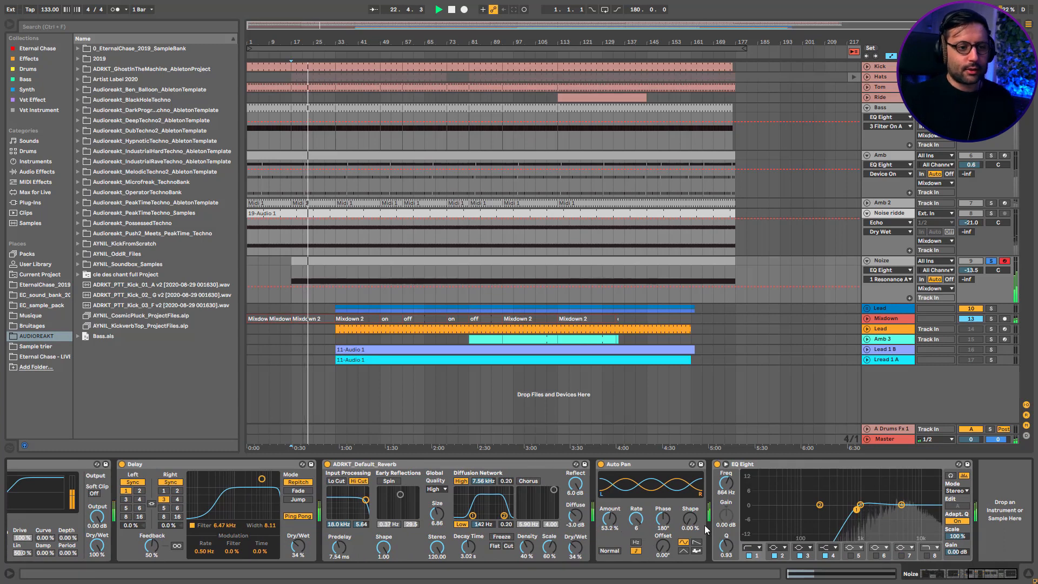
pyautogui.press('space')
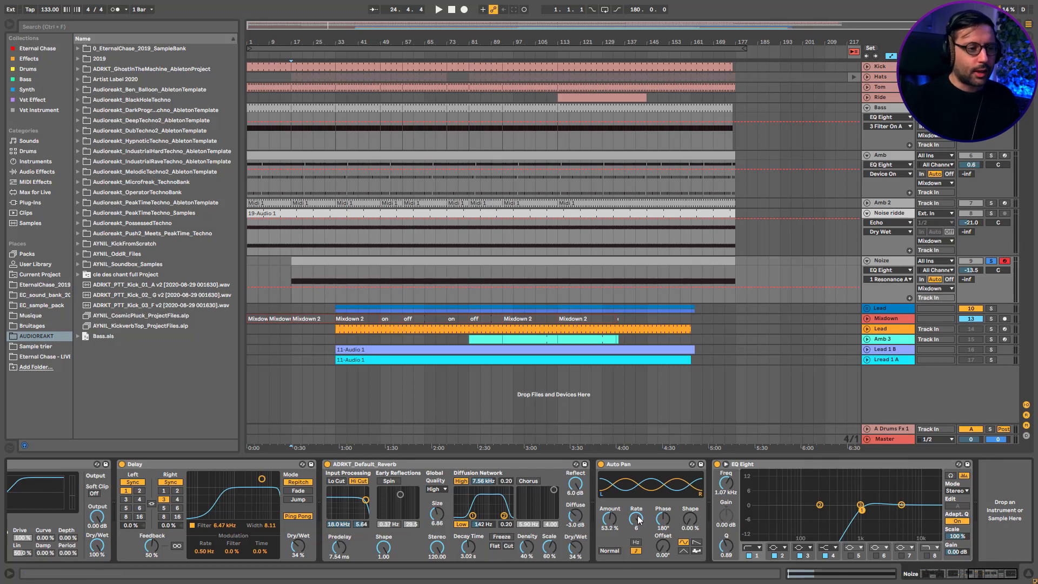
pyautogui.click(611, 551)
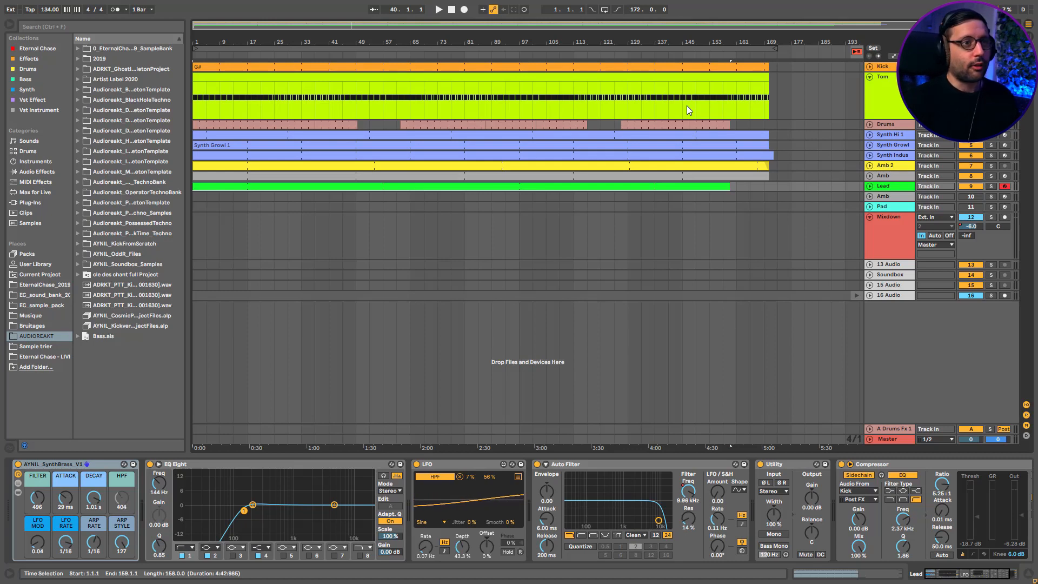
# Step: In the 134 BPM project, show the Kick track's devices, unfold the track and focus on the arrangement's opening bars
pyautogui.click(885, 67)
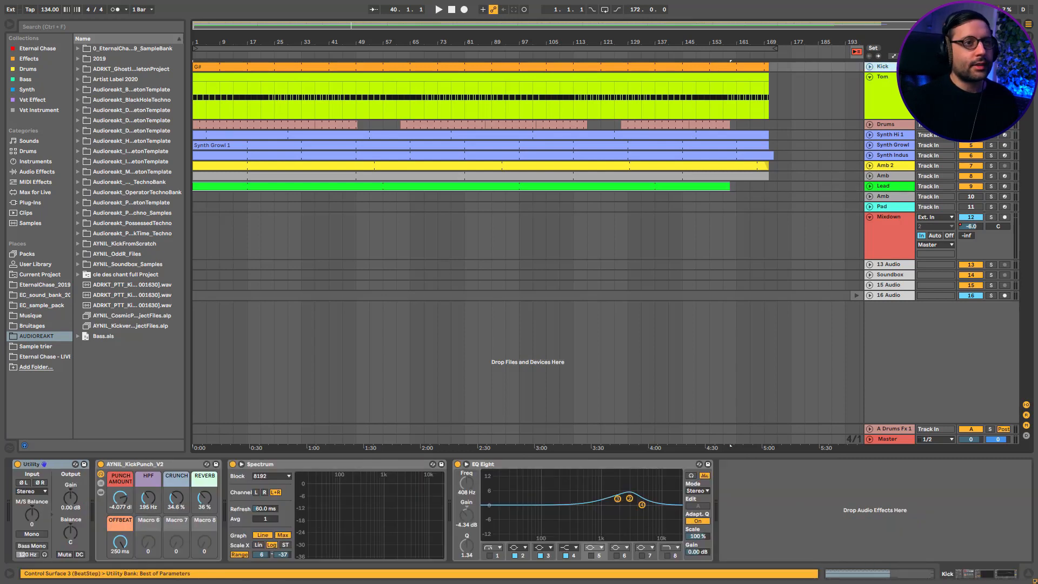
pyautogui.press('space')
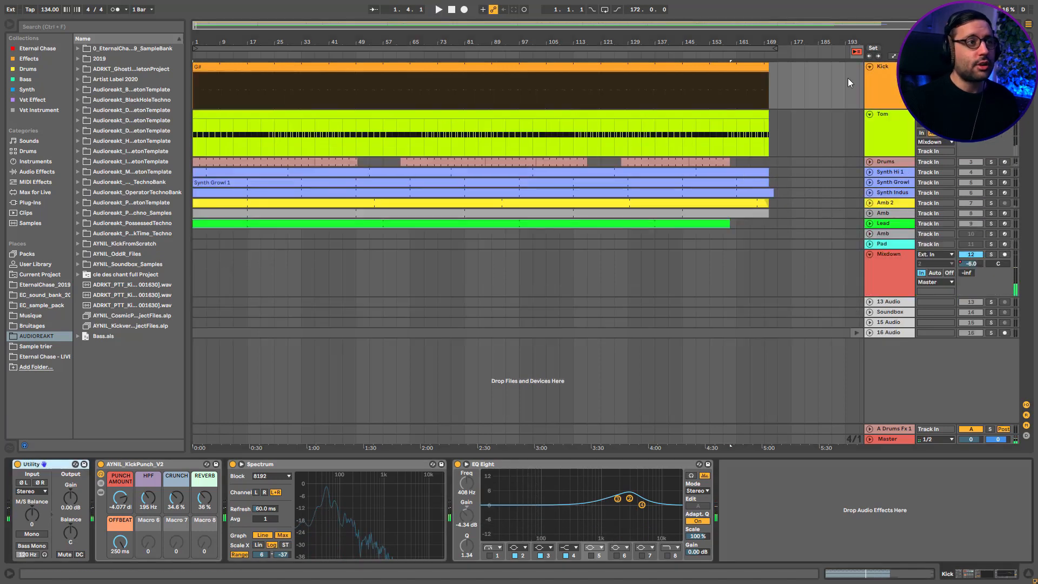
pyautogui.click(868, 66)
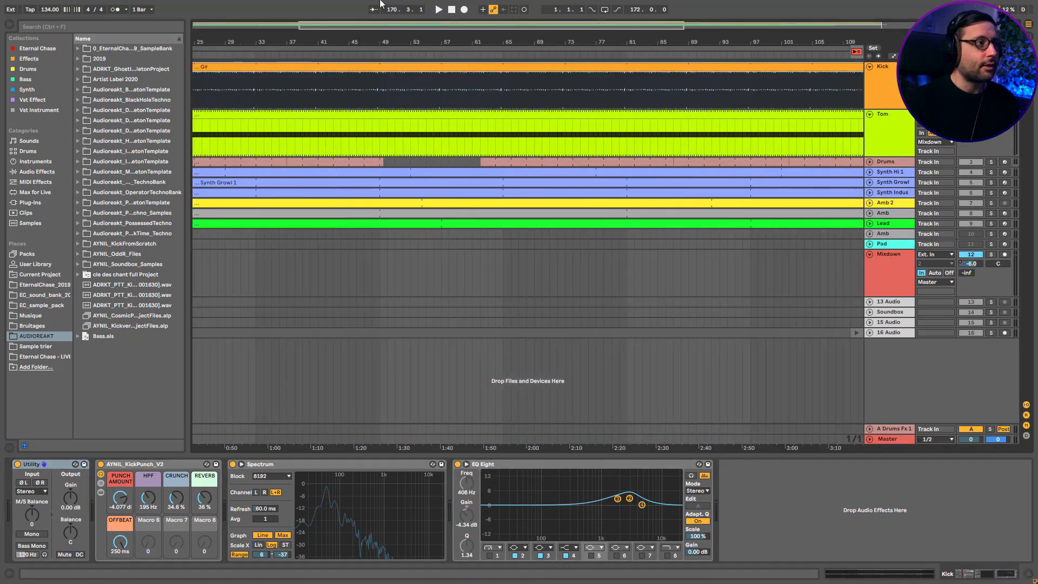
pyautogui.moveTo(378, 42); pyautogui.dragTo(476, 42)
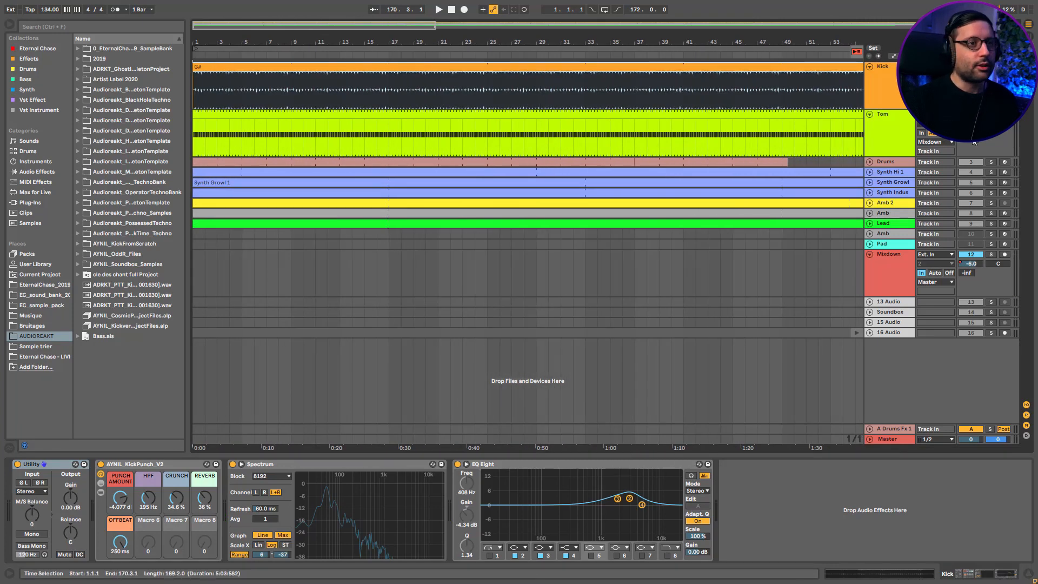
# Step: Play the arrangement from the start to inspect the Kick's effects, and show the Tom track's devices
pyautogui.click(881, 73)
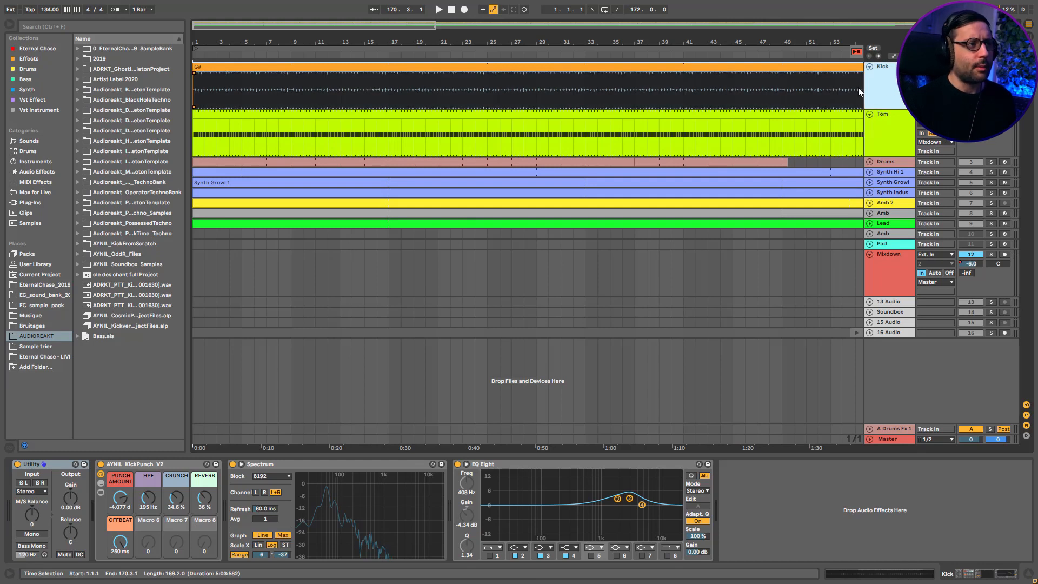
pyautogui.press('space')
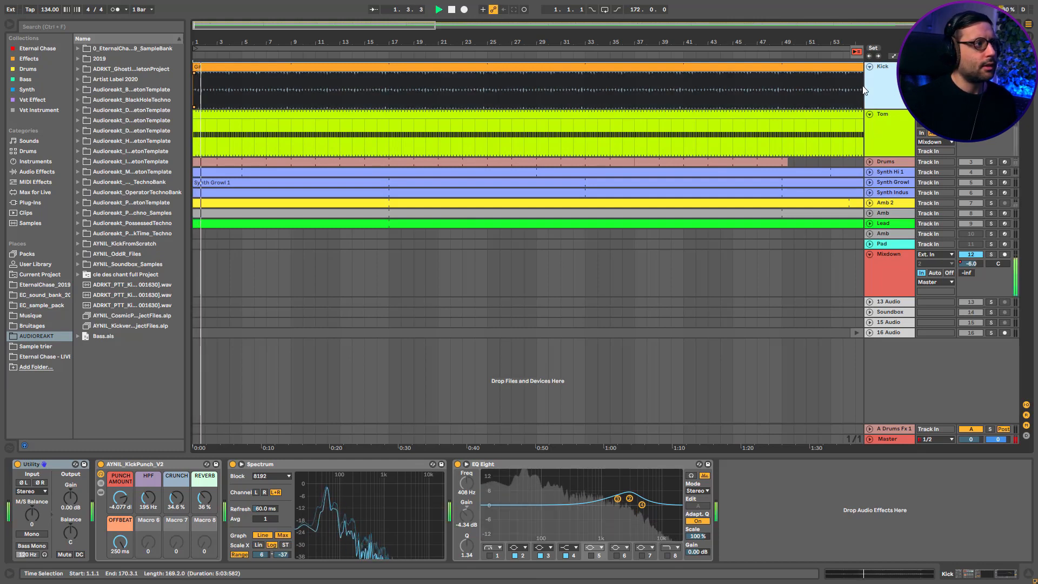
pyautogui.click(97, 465)
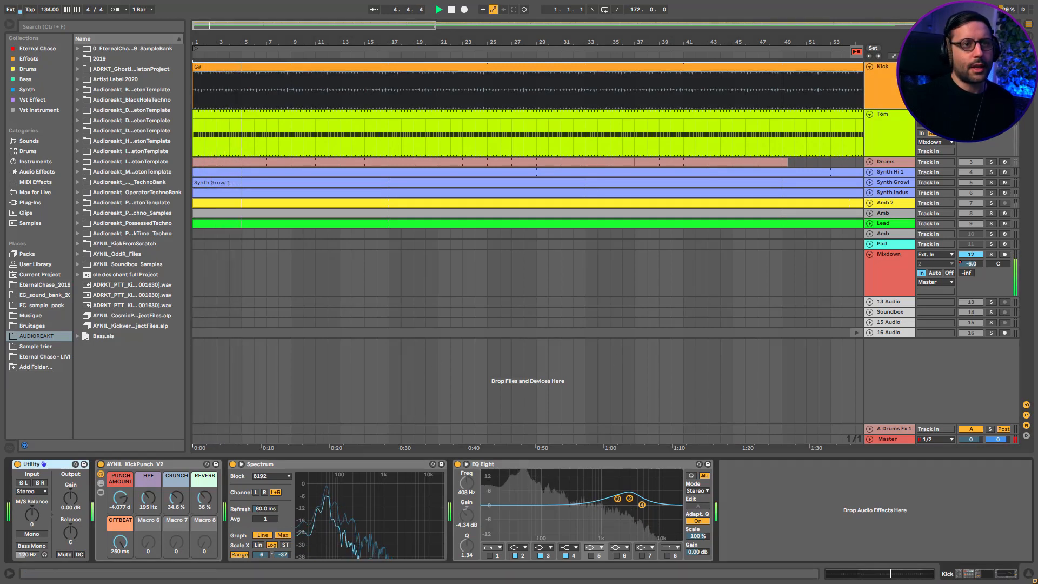
pyautogui.click(882, 116)
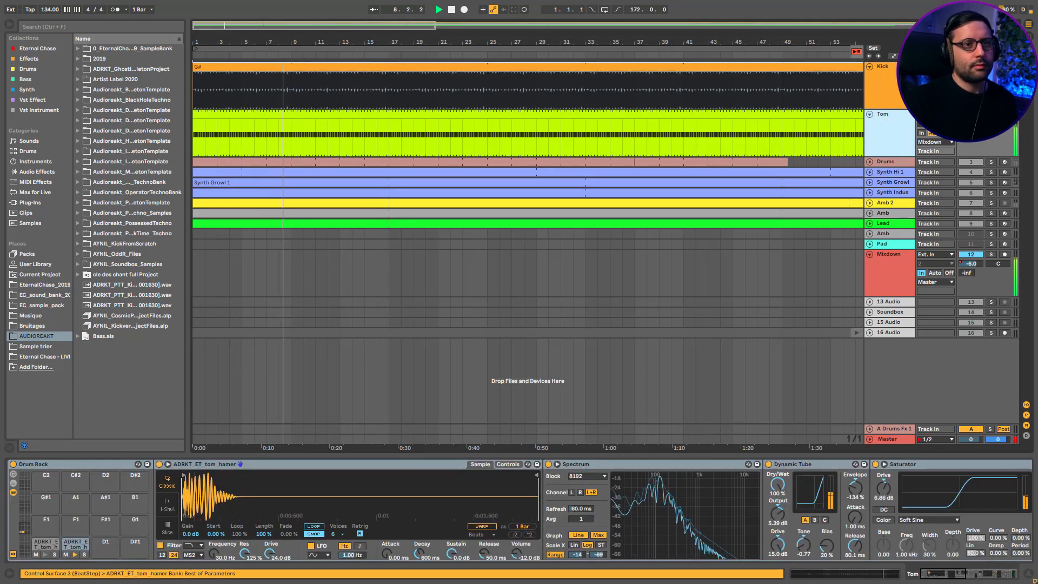
# Step: Solo the Drums track alongside the Tom, listen to it and stop playback
pyautogui.click(971, 123)
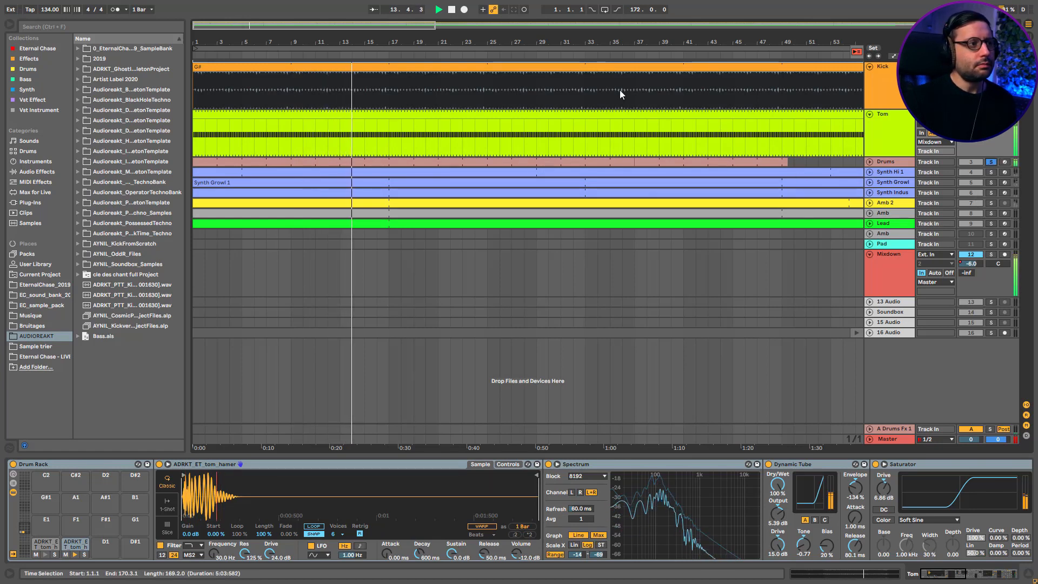
pyautogui.press('space')
pyautogui.moveTo(435, 26); pyautogui.dragTo(615, 27)
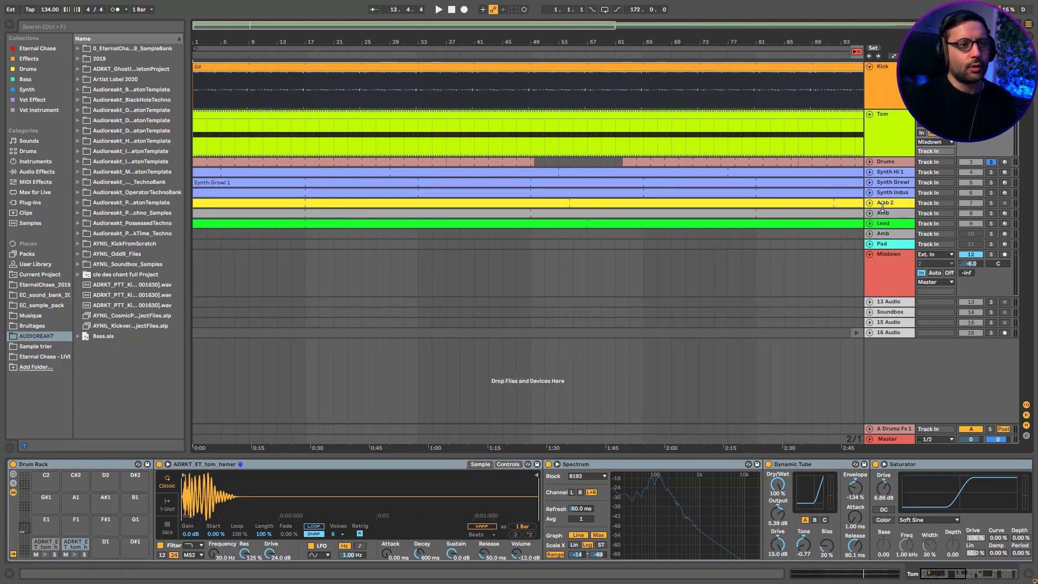
# Step: Solo the Synth Hi 1 track, play from the start and add Synth Growl and Synth Indus to the solo
pyautogui.click(902, 173)
pyautogui.click(990, 173)
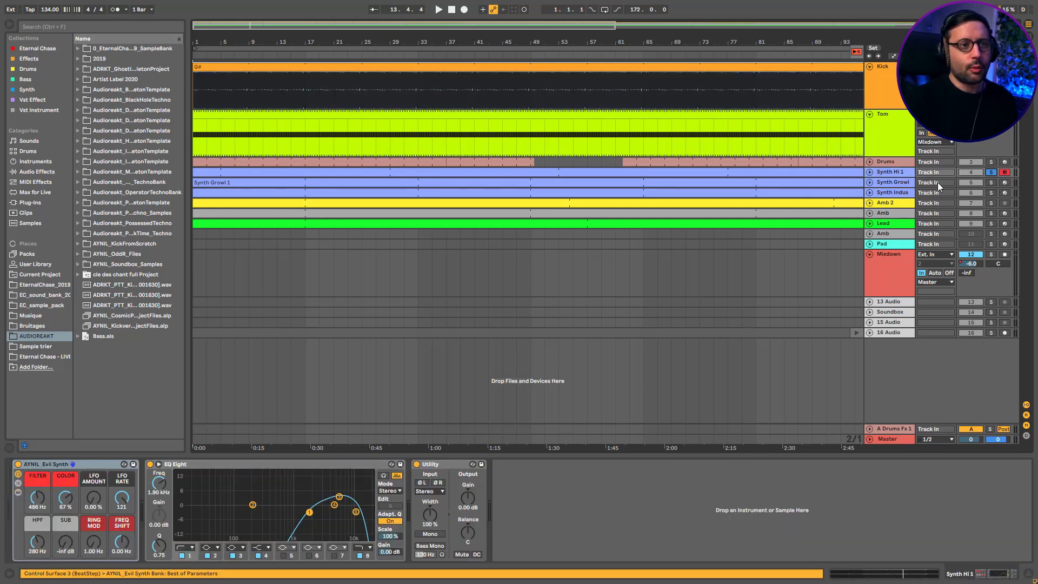
pyautogui.press('space')
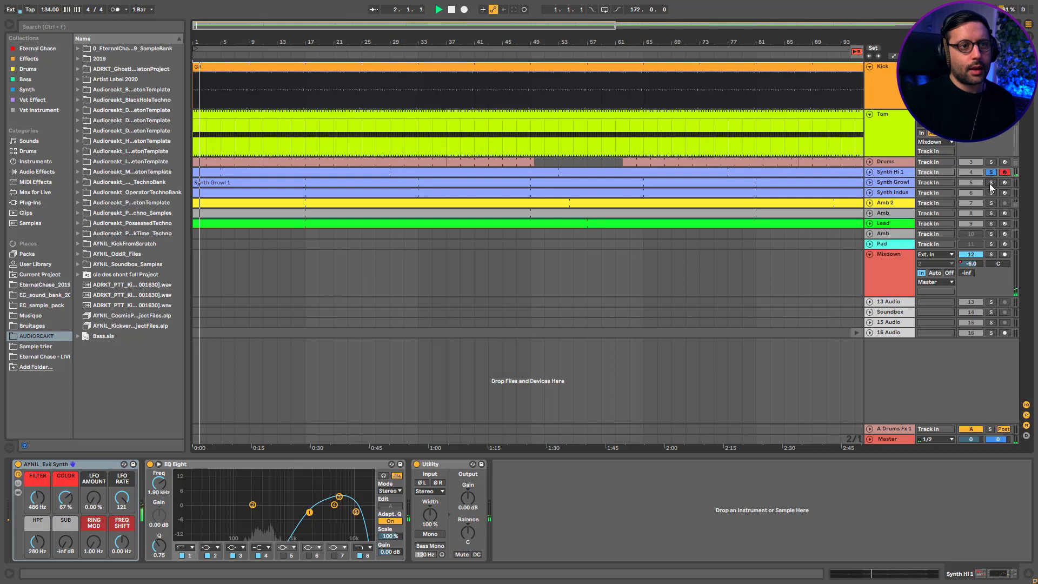
pyautogui.moveTo(991, 182); pyautogui.dragTo(991, 193)
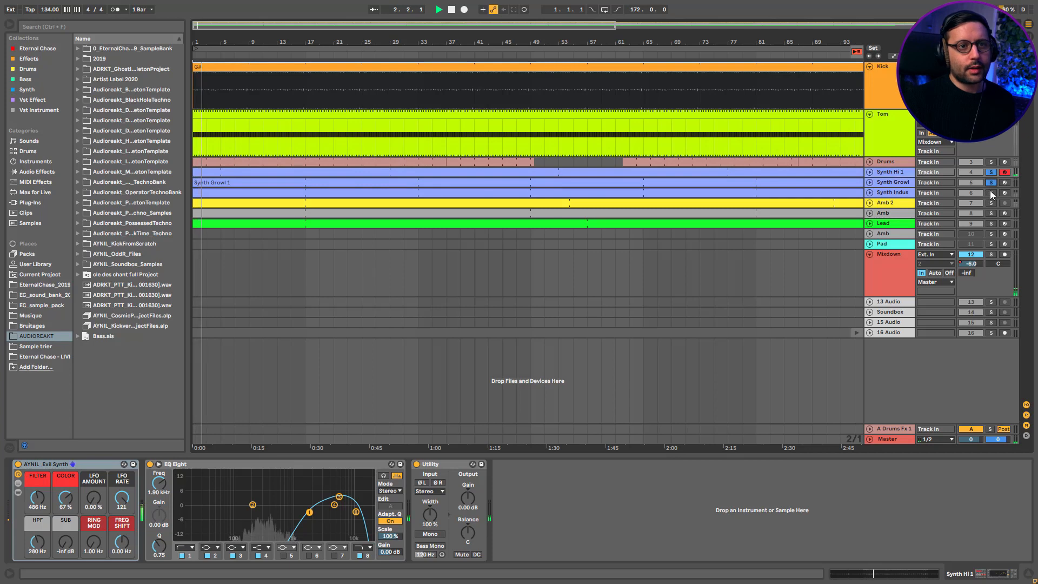
# Step: Unfold the three synth tracks and inspect the device chains of Synth Growl, Synth Indus and Synth Hi 1 during playback
pyautogui.click(869, 192)
pyautogui.click(871, 182)
pyautogui.click(871, 172)
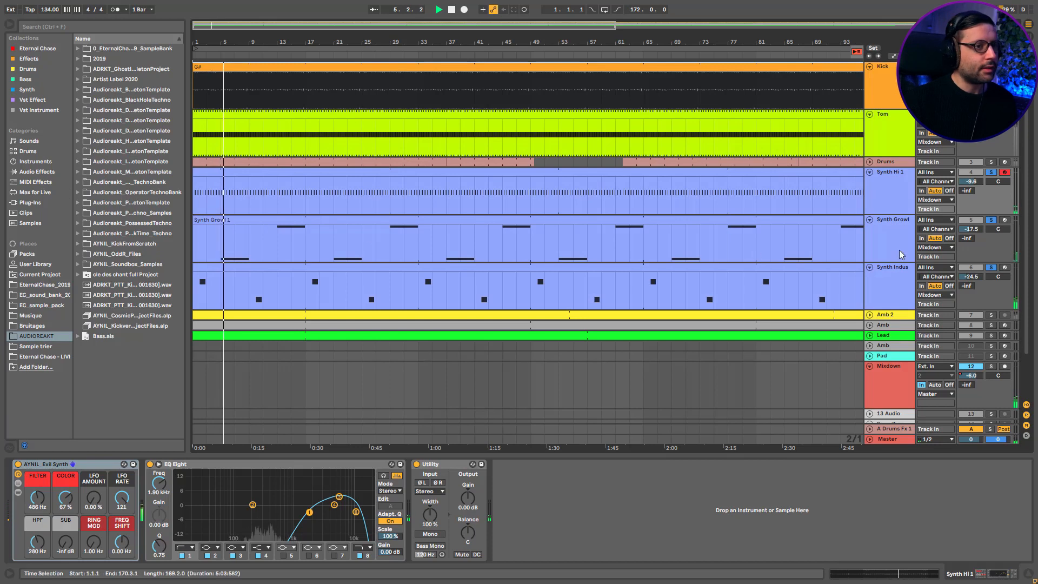
pyautogui.click(910, 227)
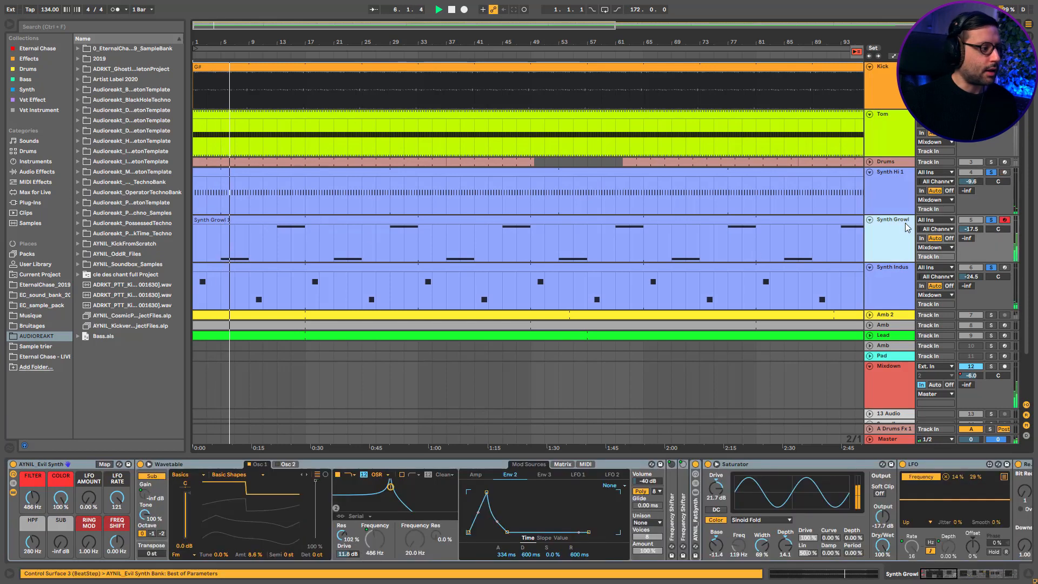
pyautogui.click(12, 492)
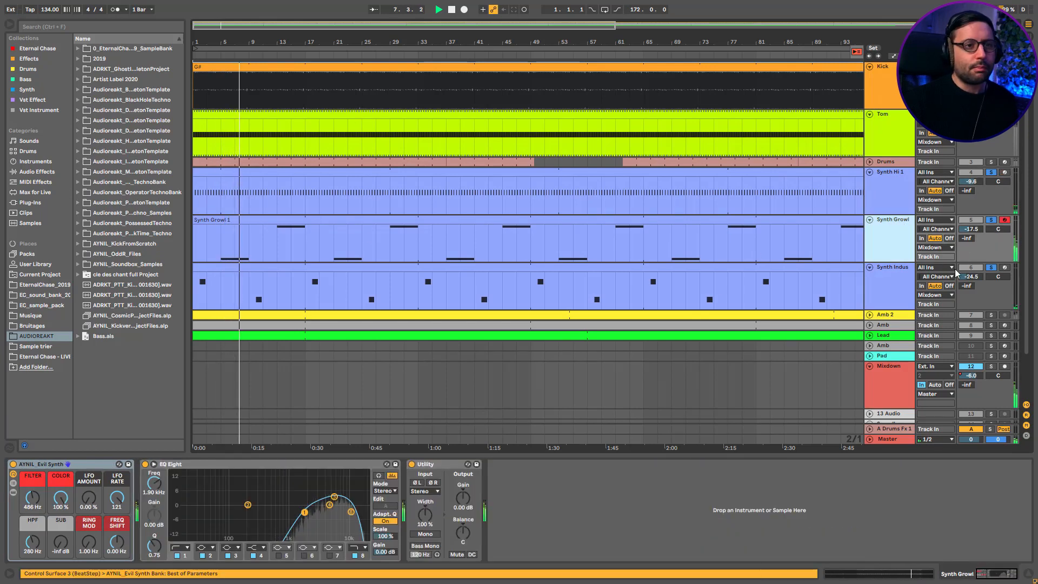
pyautogui.click(893, 278)
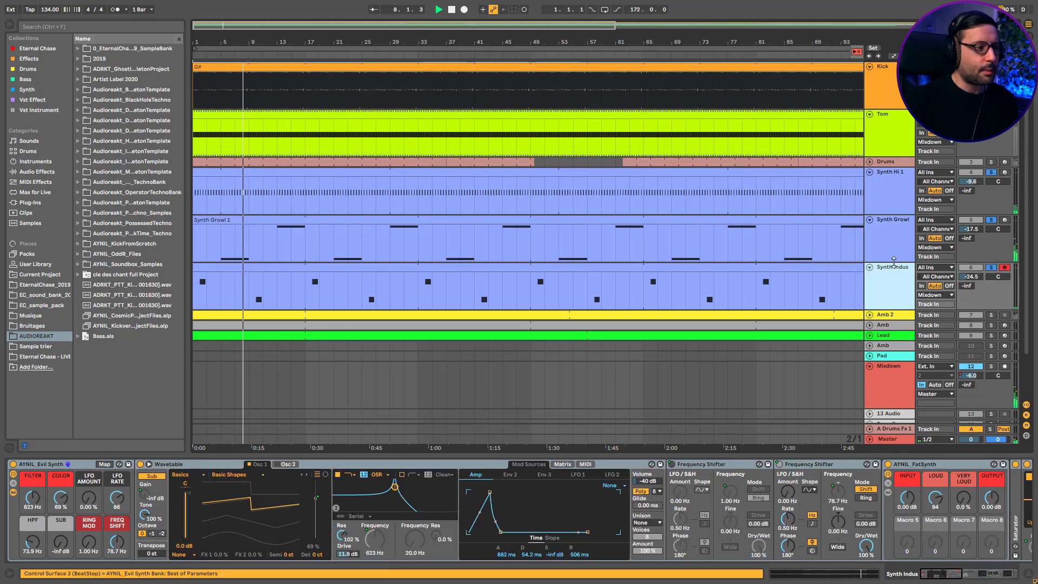
pyautogui.click(874, 183)
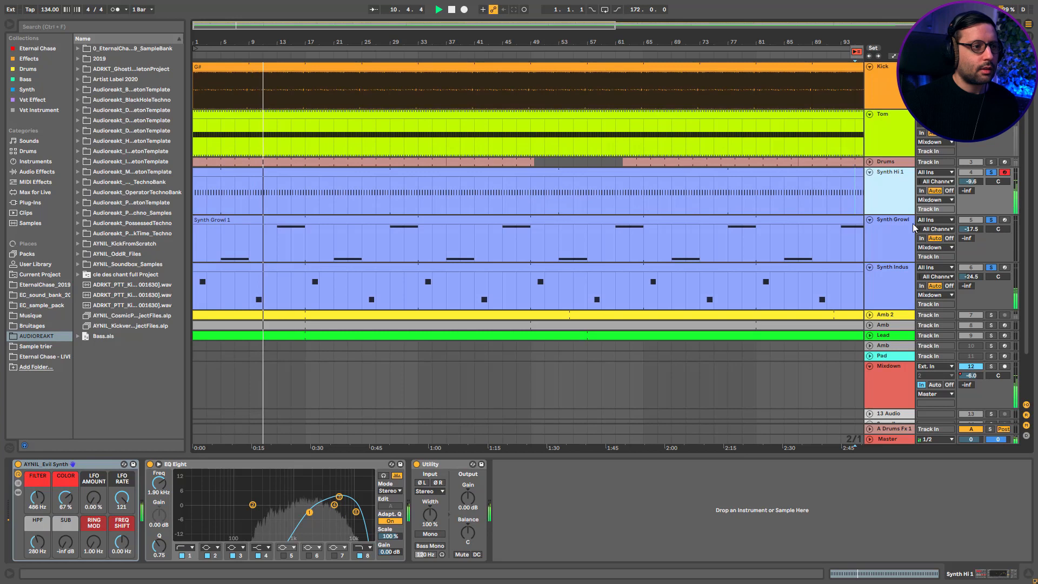
# Step: Fold the Synth Hi 1, Synth Growl and Synth Indus tracks and stop playback
pyautogui.click(869, 172)
pyautogui.click(869, 183)
pyautogui.click(869, 193)
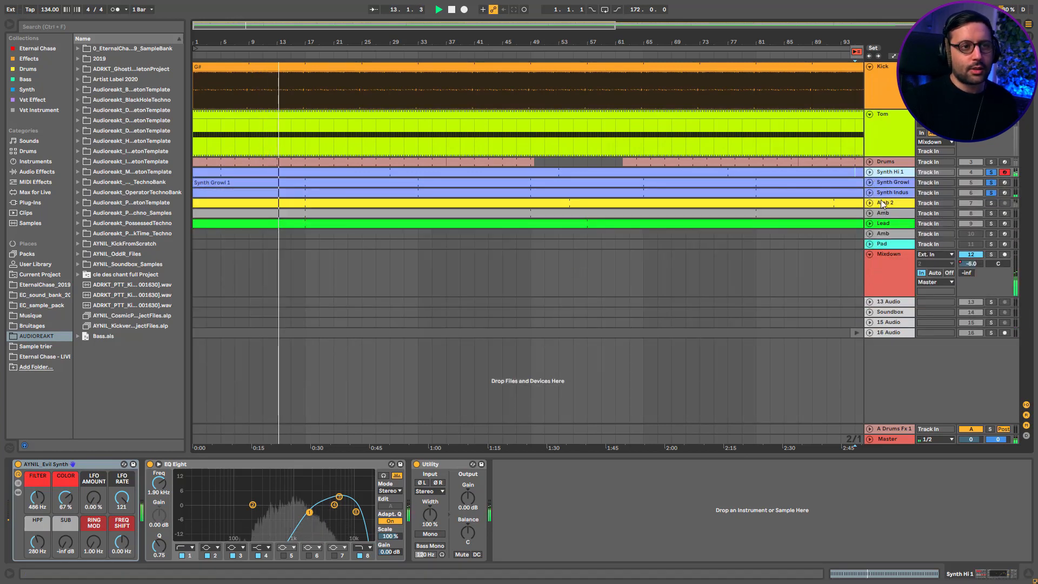
pyautogui.press('space')
# Step: Show the devices of the Amb 2 and Amb tracks, and add both tracks to the soloed synths
pyautogui.click(883, 203)
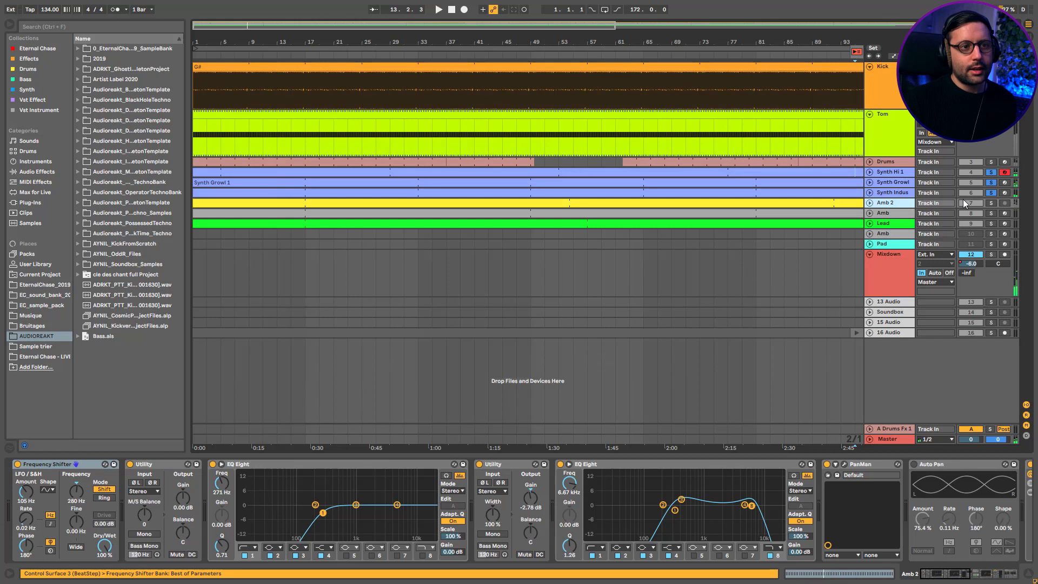
pyautogui.click(887, 215)
pyautogui.click(994, 204)
pyautogui.press('space')
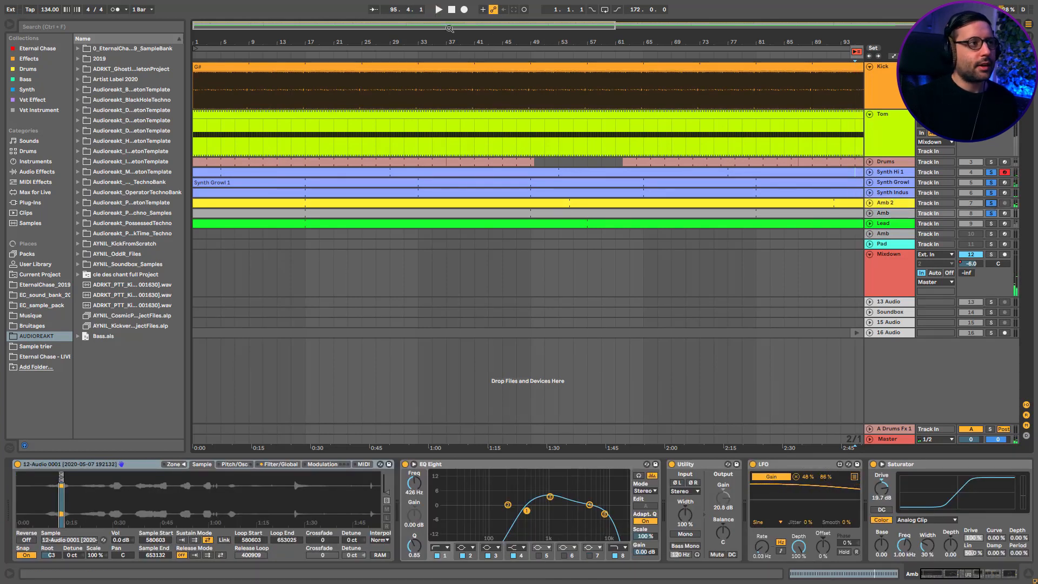
pyautogui.moveTo(450, 28); pyautogui.dragTo(681, 44)
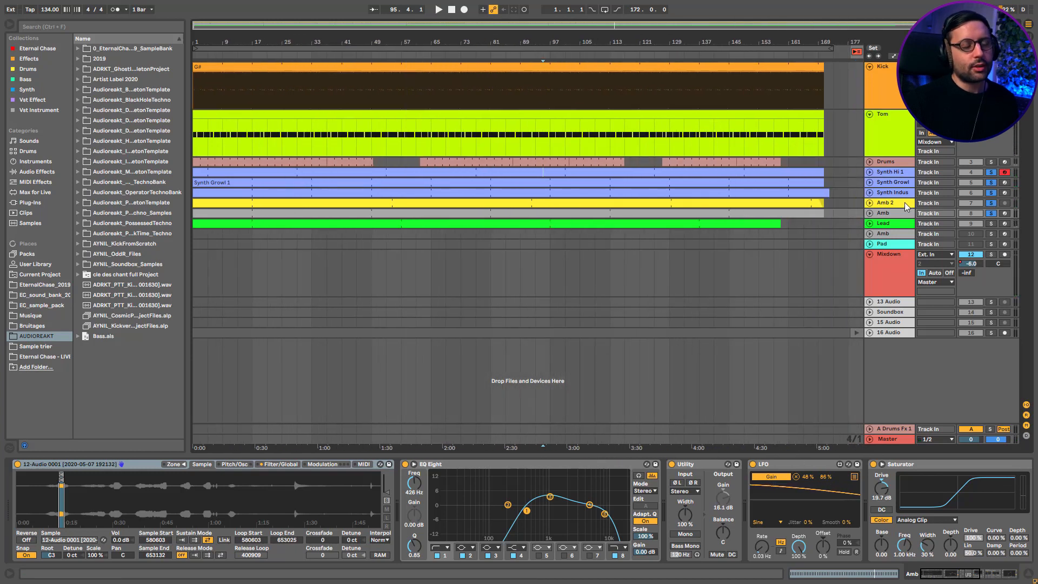
# Step: Restrict the solo to the Amb 2 and Amb tracks, unfold both and play them
pyautogui.click(989, 203)
pyautogui.click(989, 203)
pyautogui.keyDown('ctrl'); pyautogui.click(987, 213); pyautogui.keyUp('ctrl')
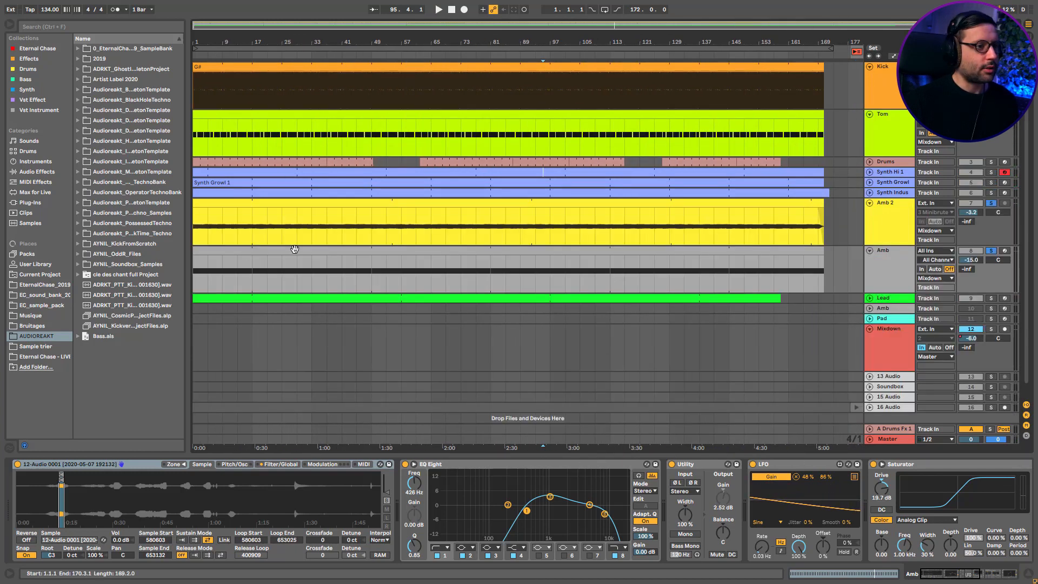
pyautogui.press('space')
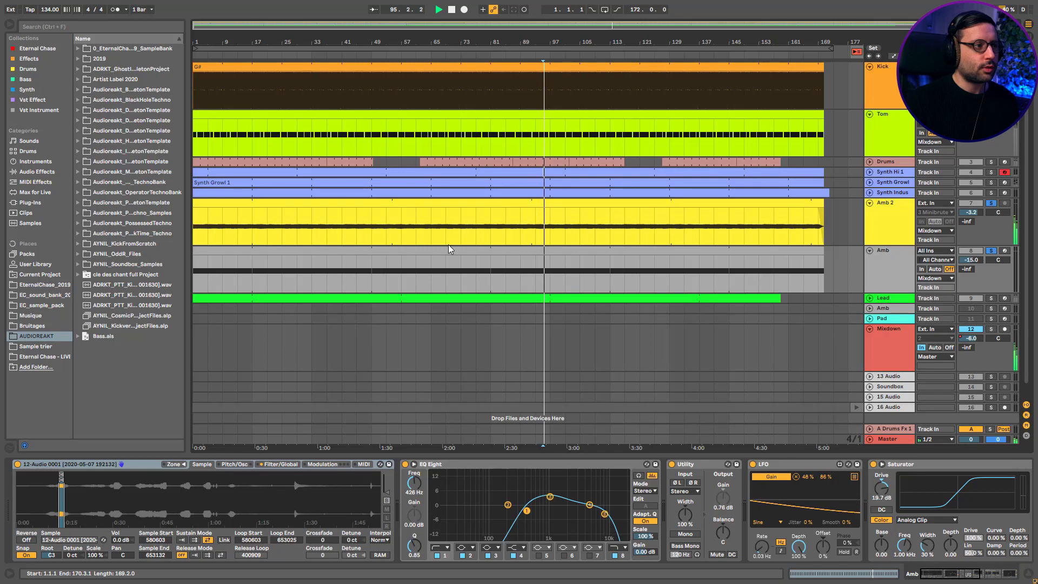
# Step: Show the Amb 2 track's devices, keep only Amb 2 soloed and stop playback
pyautogui.click(468, 203)
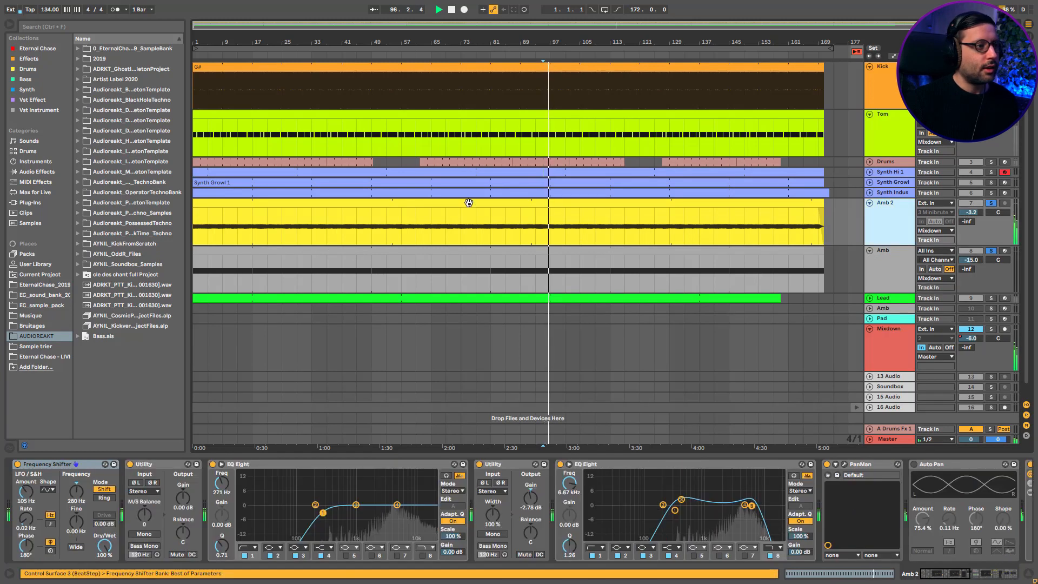
pyautogui.click(914, 208)
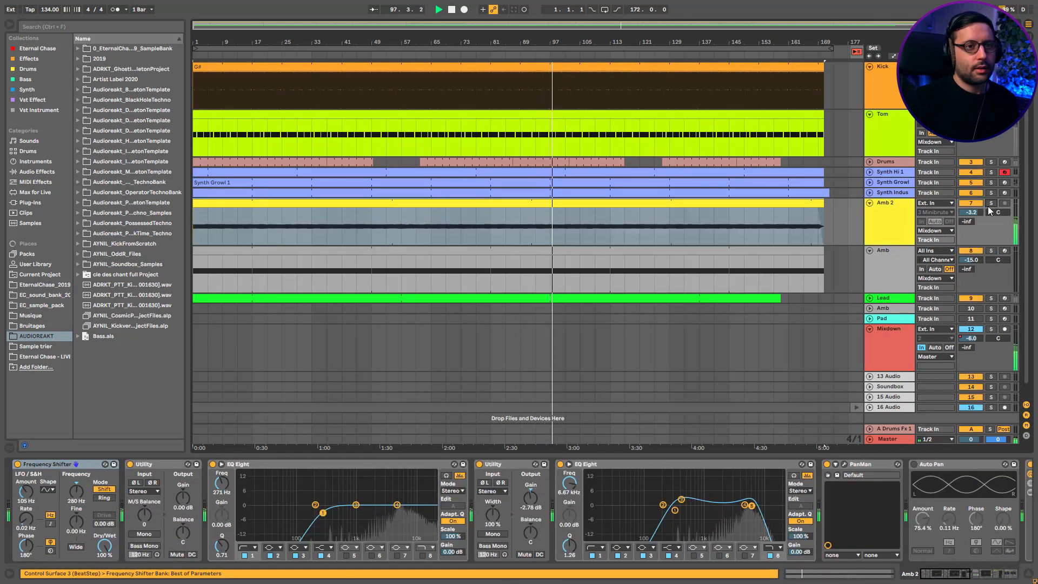
pyautogui.press('space')
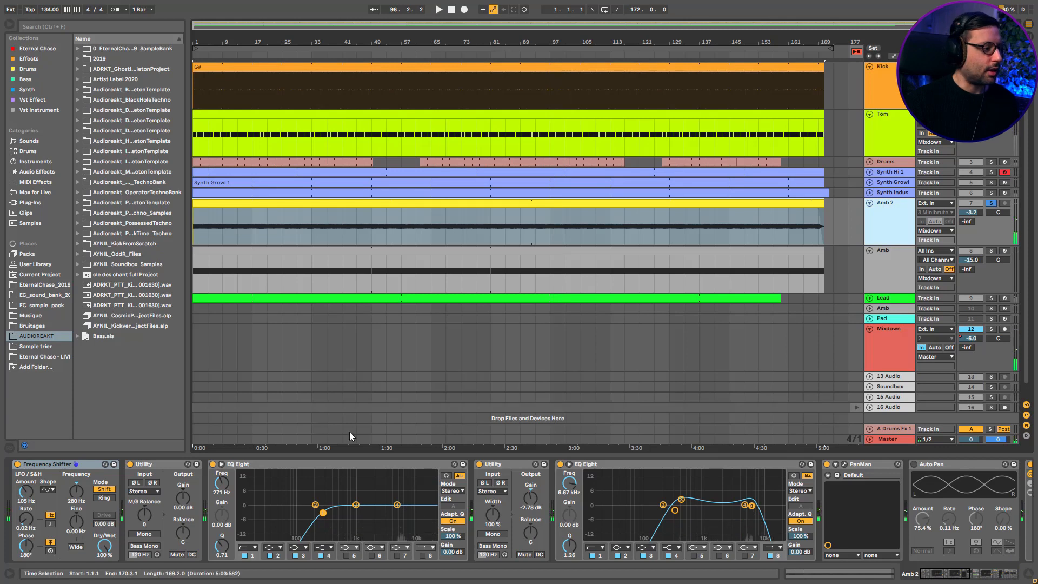
pyautogui.click(314, 25)
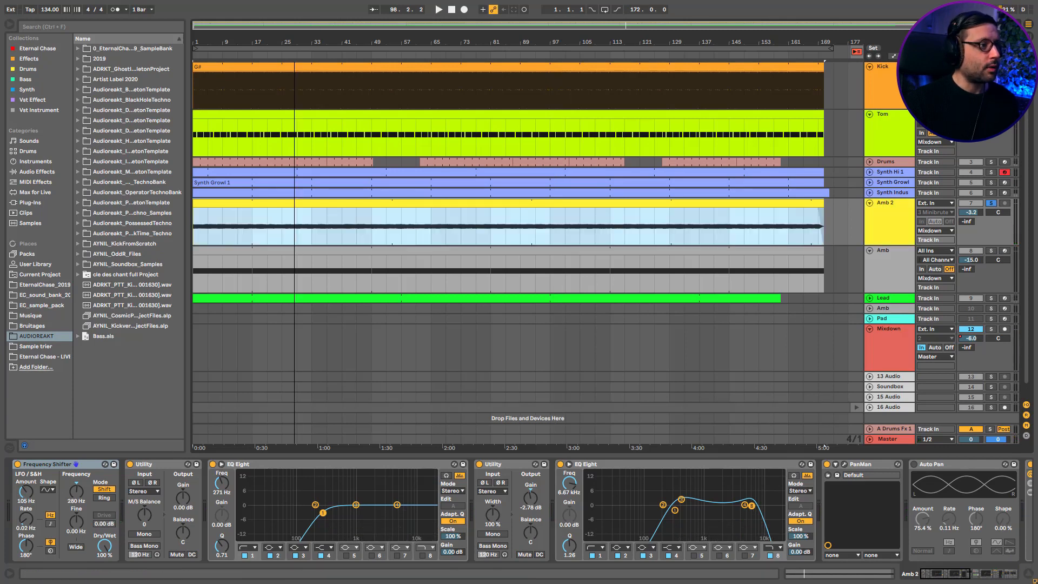
# Step: Bypass the Amb 2 track's Frequency Shifter and second EQ Eight during playback, and inspect its effects up to the Compressor
pyautogui.click(18, 465)
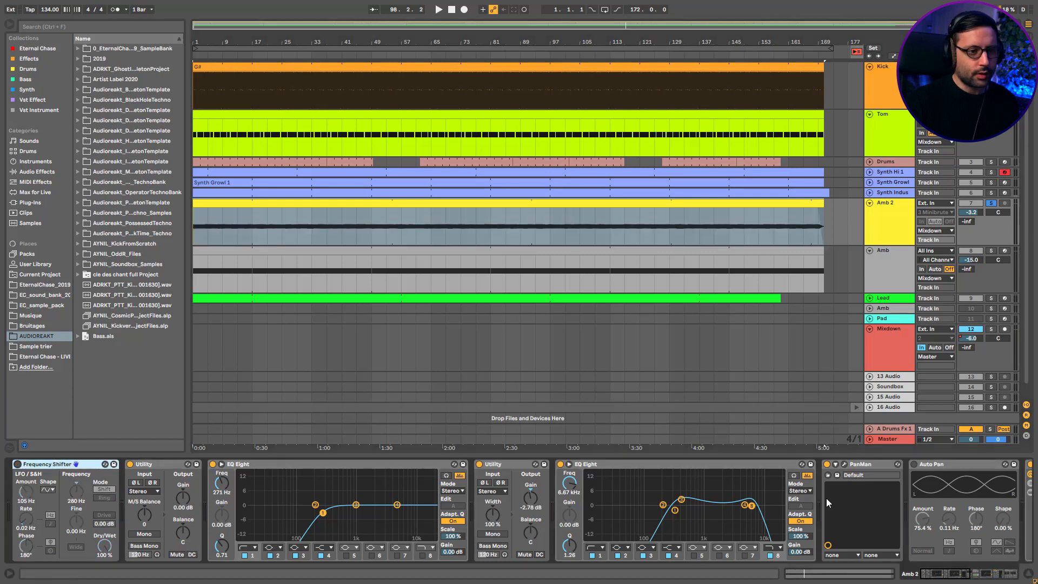
pyautogui.press('space')
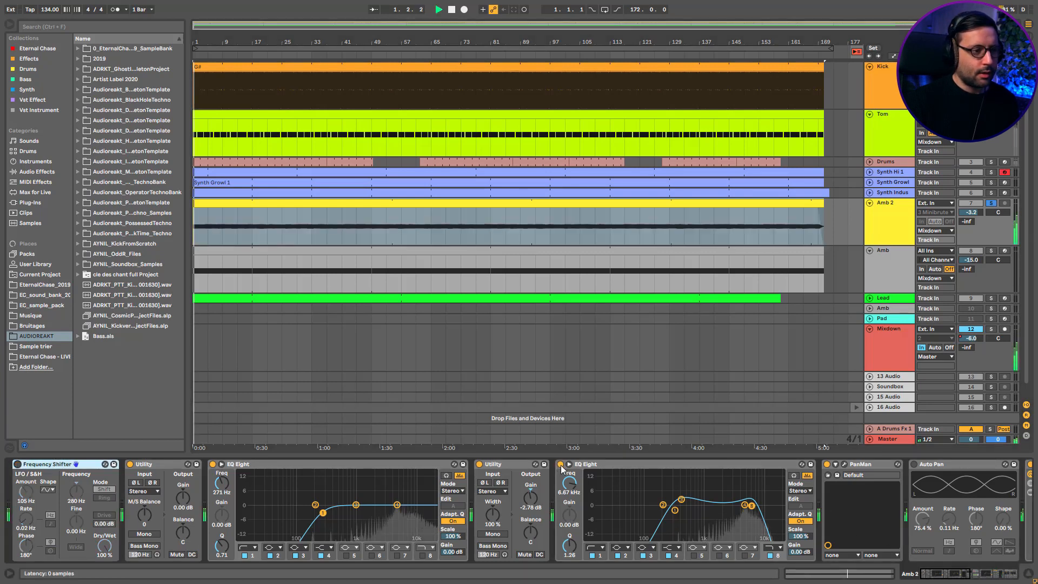
pyautogui.click(560, 465)
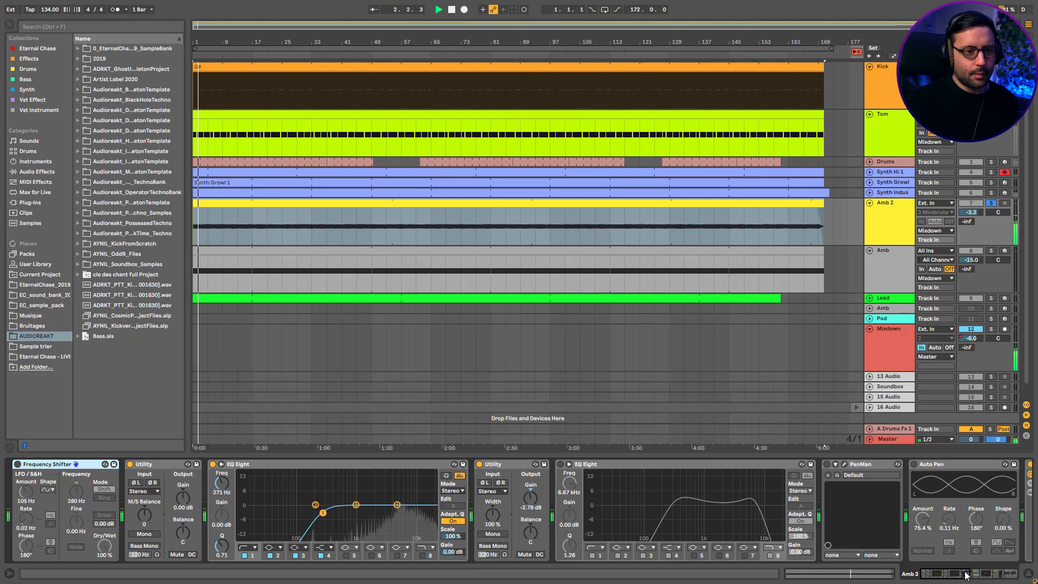
pyautogui.hscroll(8, 790, 519)
pyautogui.hscroll(10, 790, 524)
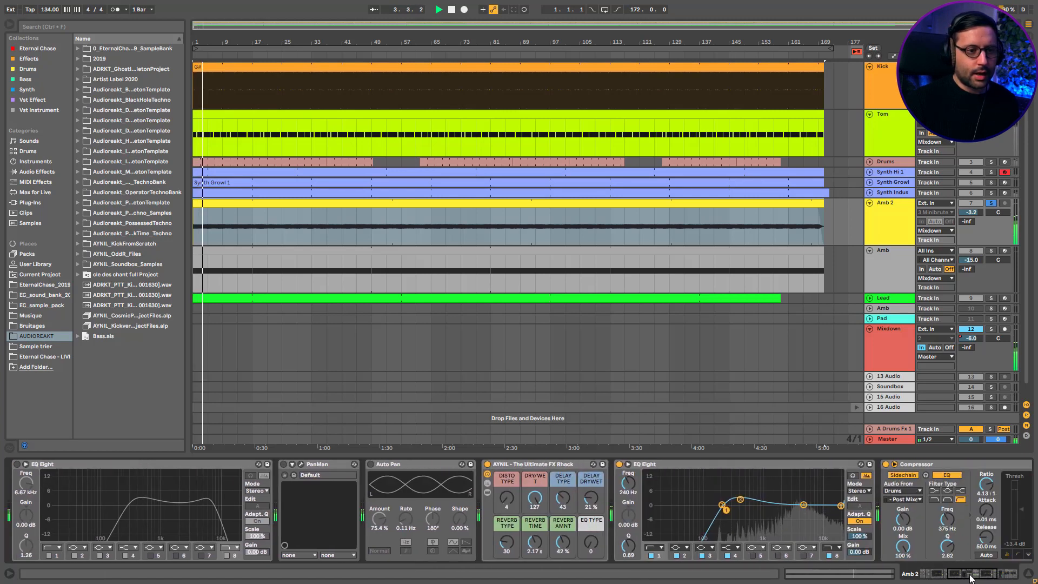
pyautogui.moveTo(993, 580); pyautogui.dragTo(940, 577)
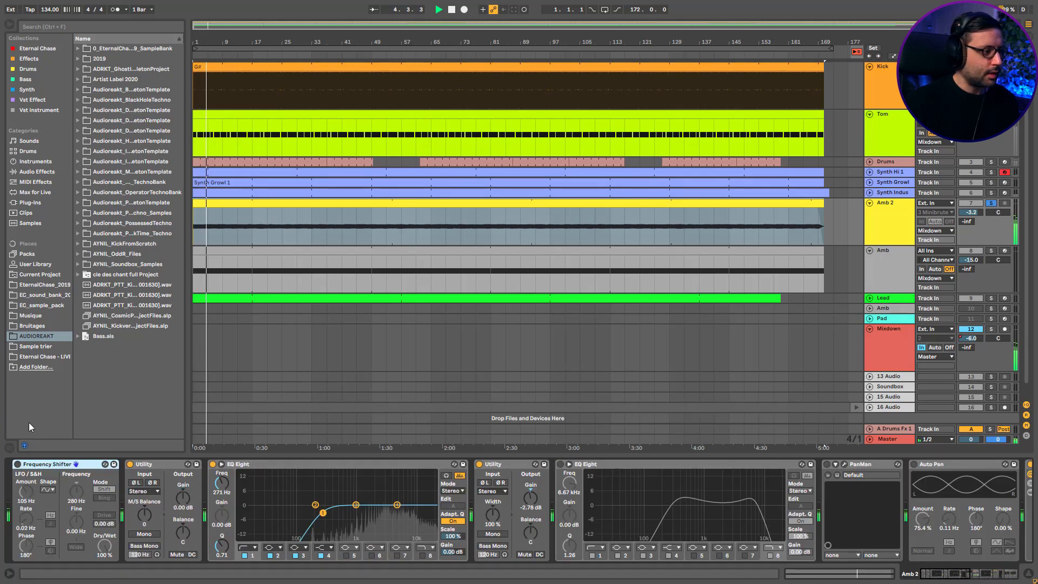
# Step: Re-enable the Frequency Shifter, toggle PanMan to compare, and view PanMan's plug-in window before closing it
pyautogui.click(17, 464)
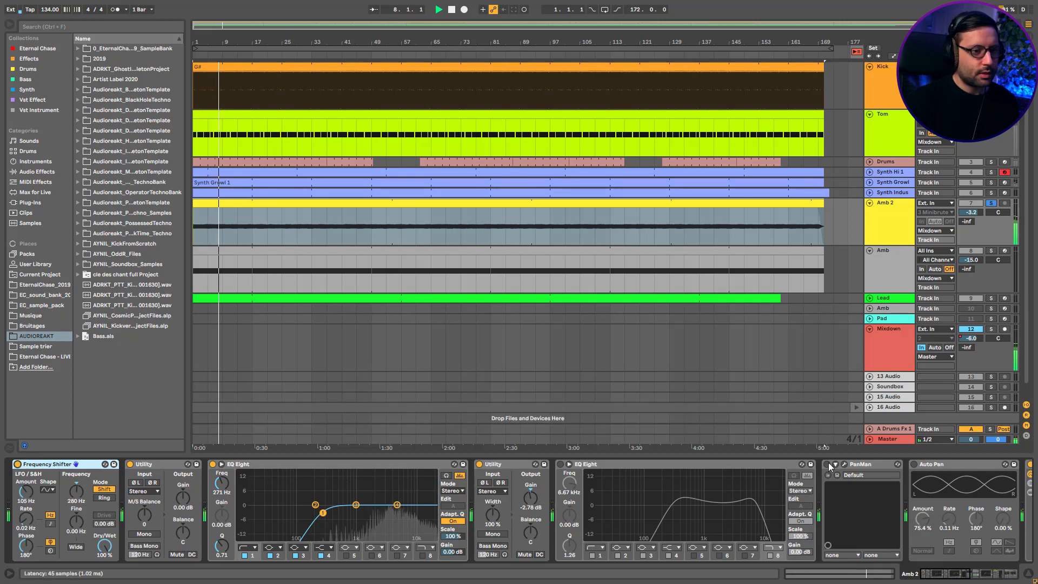
pyautogui.click(827, 464)
pyautogui.click(846, 466)
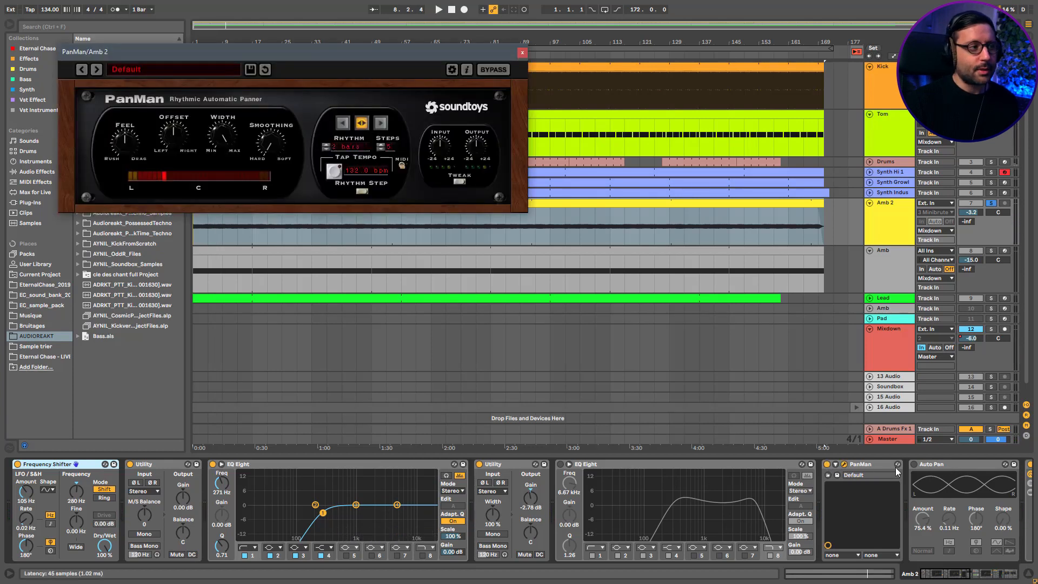
pyautogui.click(522, 53)
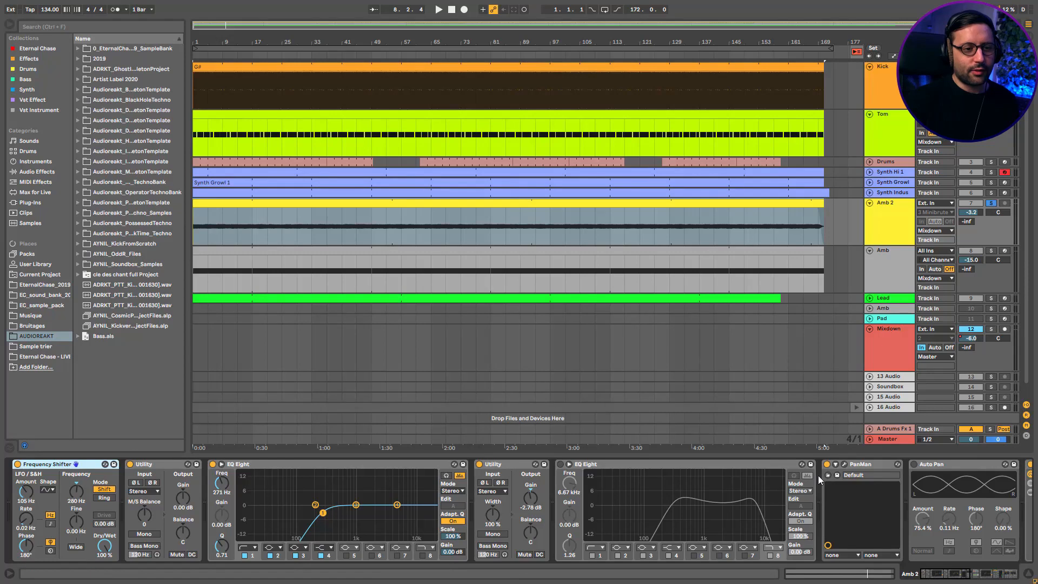
# Step: Select the PanMan and Auto Pan devices on the Amb 2 track and audition the track
pyautogui.click(863, 469)
pyautogui.click(936, 465)
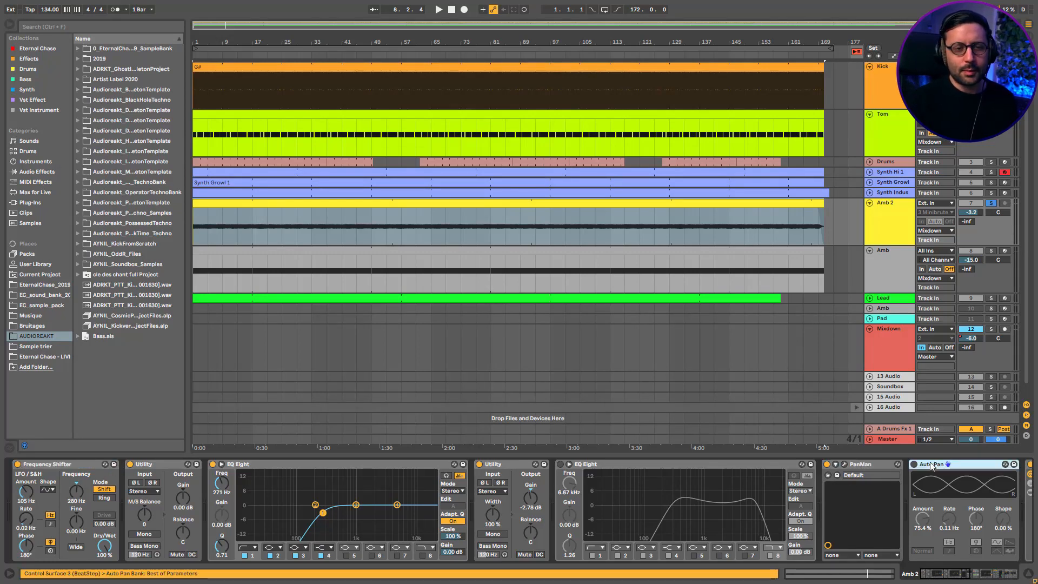
pyautogui.press('space')
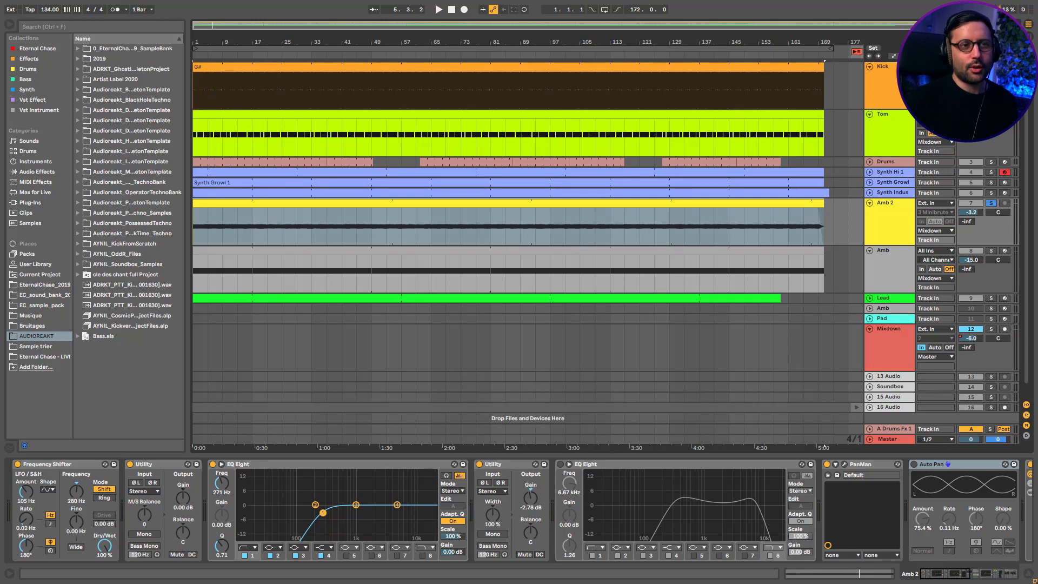
# Step: Play from the start and add the Drums and the three synth tracks to the soloed Amb 2
pyautogui.press('space')
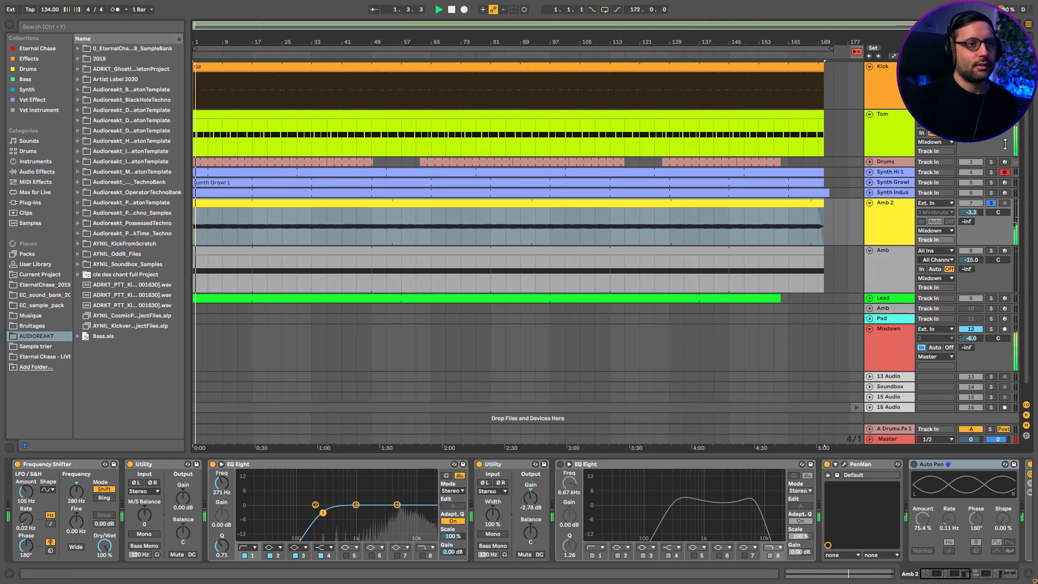
pyautogui.click(991, 162)
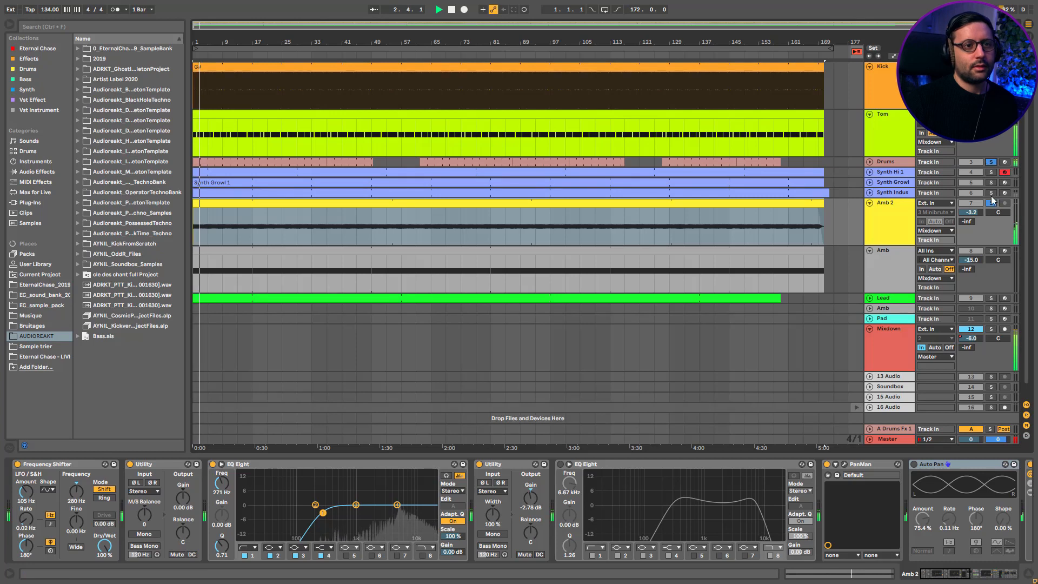
pyautogui.click(991, 192)
pyautogui.click(991, 183)
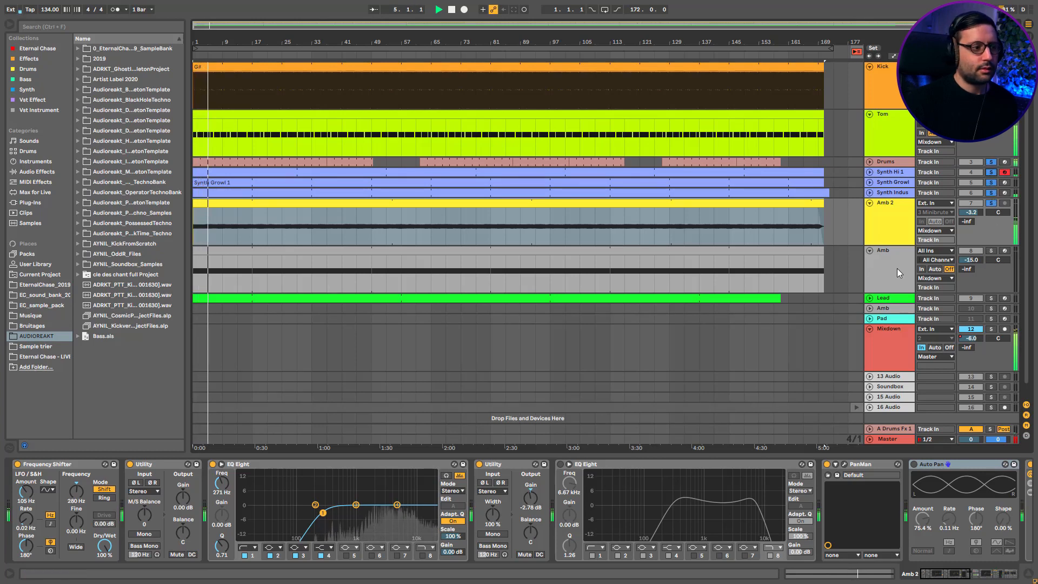
# Step: Inspect Amb 2's later effects, and show the Amb track's devices with the start position at bar 21
pyautogui.click(897, 216)
pyautogui.moveTo(967, 574); pyautogui.dragTo(993, 573)
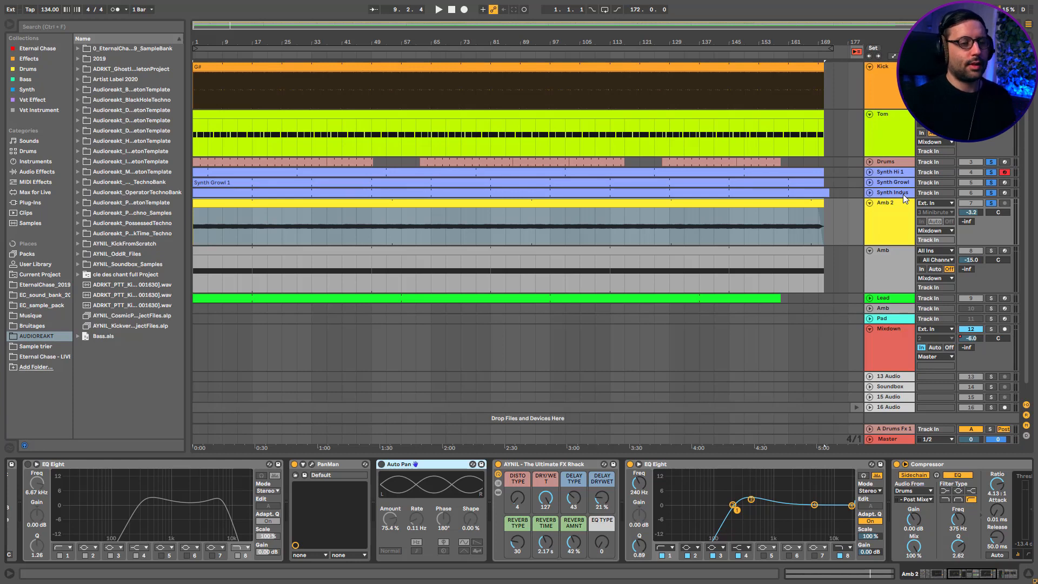
pyautogui.click(255, 281)
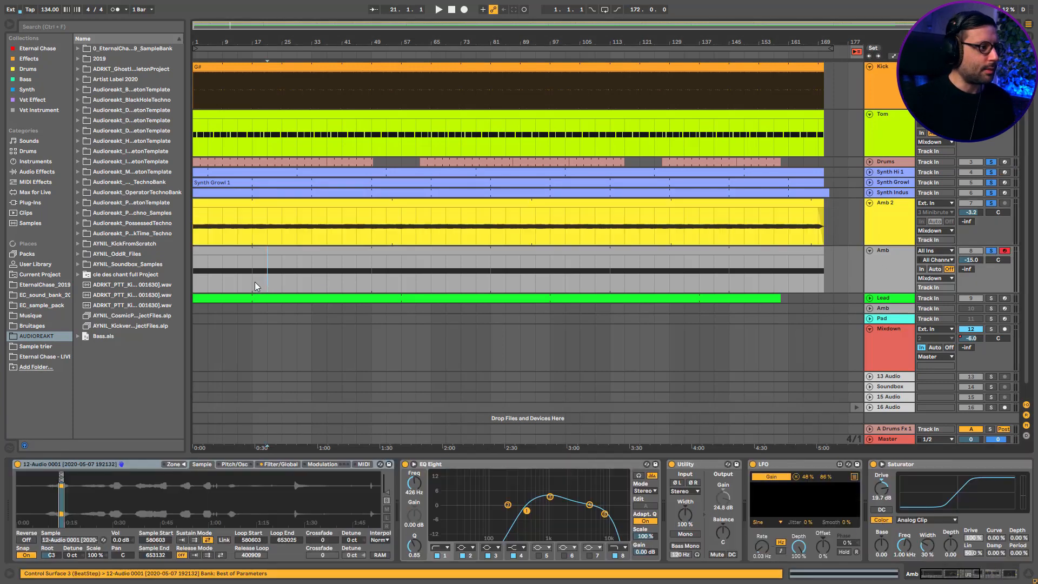
# Step: Solo the Amb track, audition it, and examine the looped region of its Sampler waveform
pyautogui.press('space')
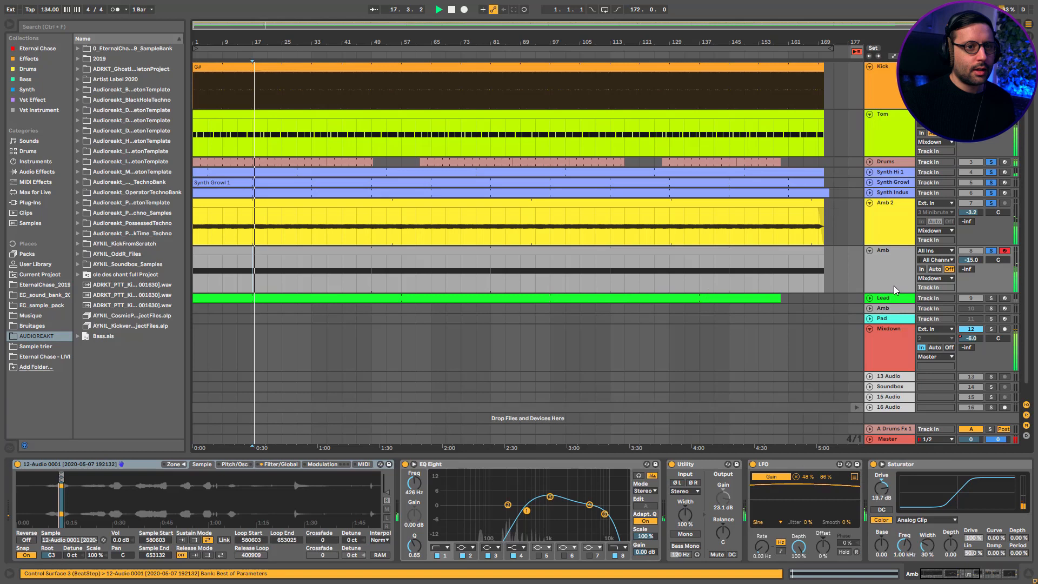
pyautogui.click(992, 251)
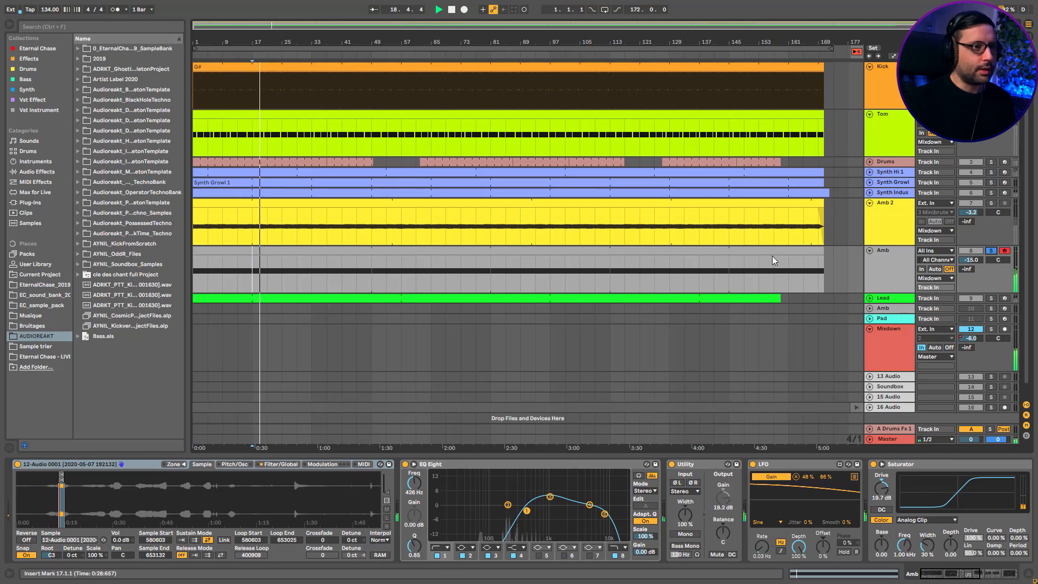
pyautogui.click(687, 250)
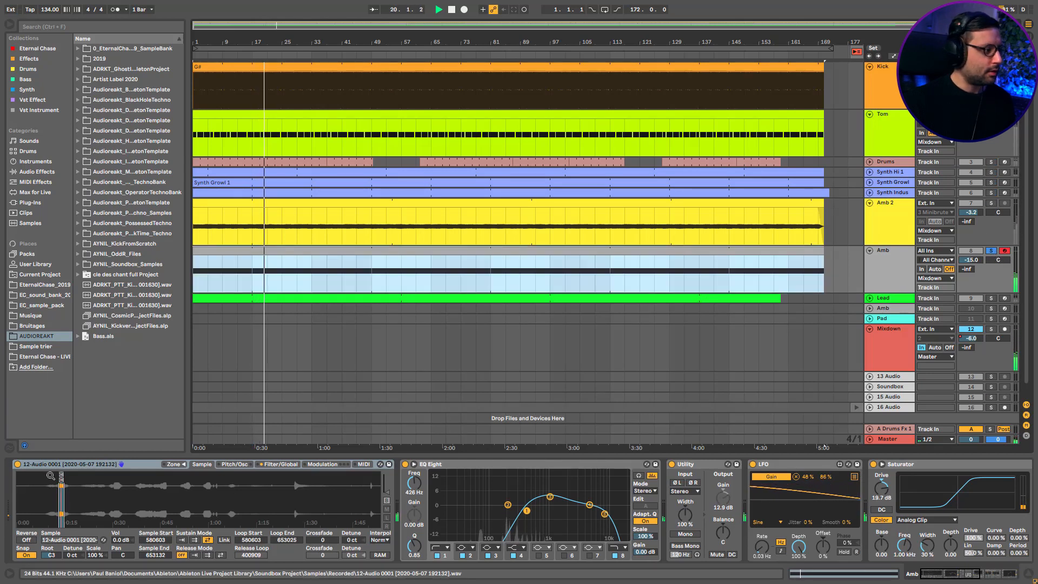
pyautogui.moveTo(51, 485); pyautogui.dragTo(51, 520)
pyautogui.moveTo(95, 491); pyautogui.dragTo(155, 495)
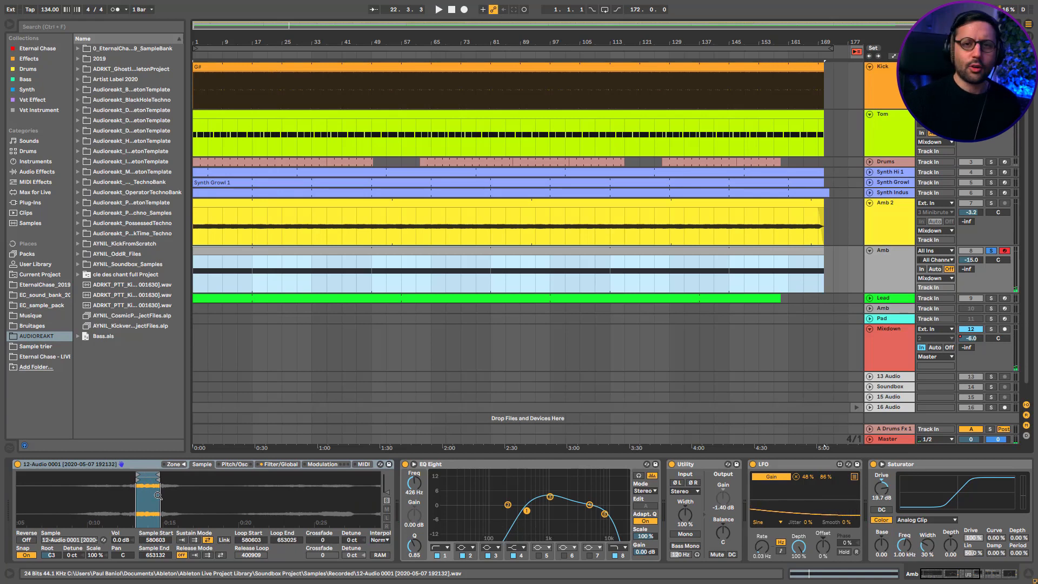
pyautogui.moveTo(172, 499); pyautogui.dragTo(149, 487)
# Step: Play the soloed Amb track from bar 49 and inspect its effects through the reverb, returning to the Sampler
pyautogui.press('space')
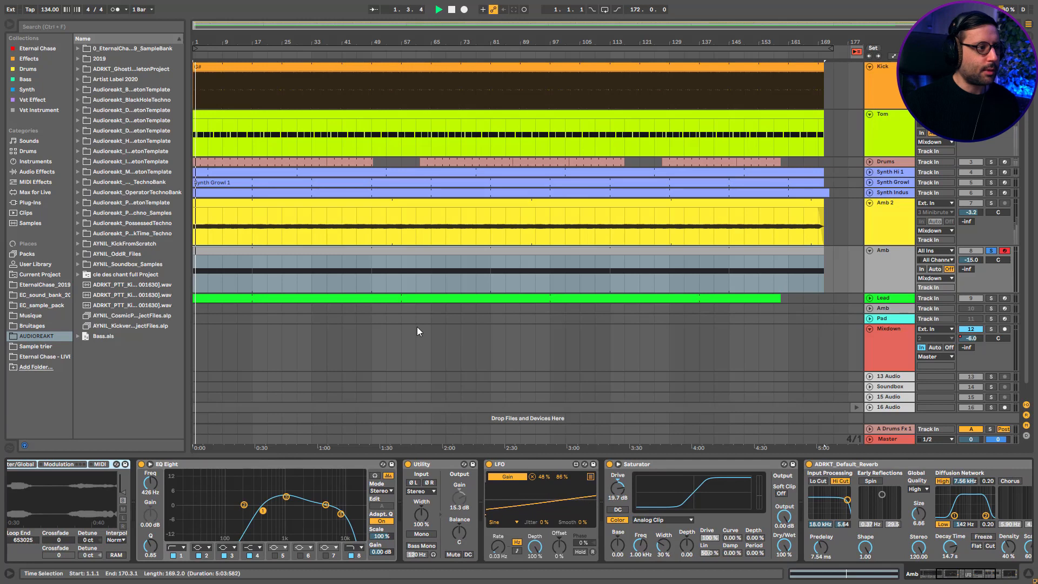
pyautogui.click(373, 277)
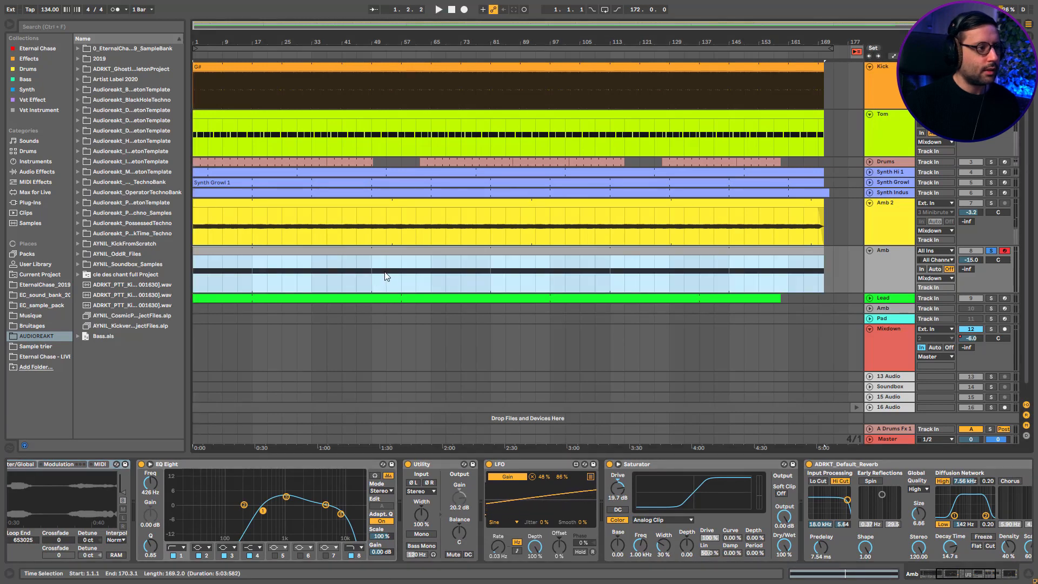
pyautogui.click(371, 270)
pyautogui.press('space')
pyautogui.press('space')
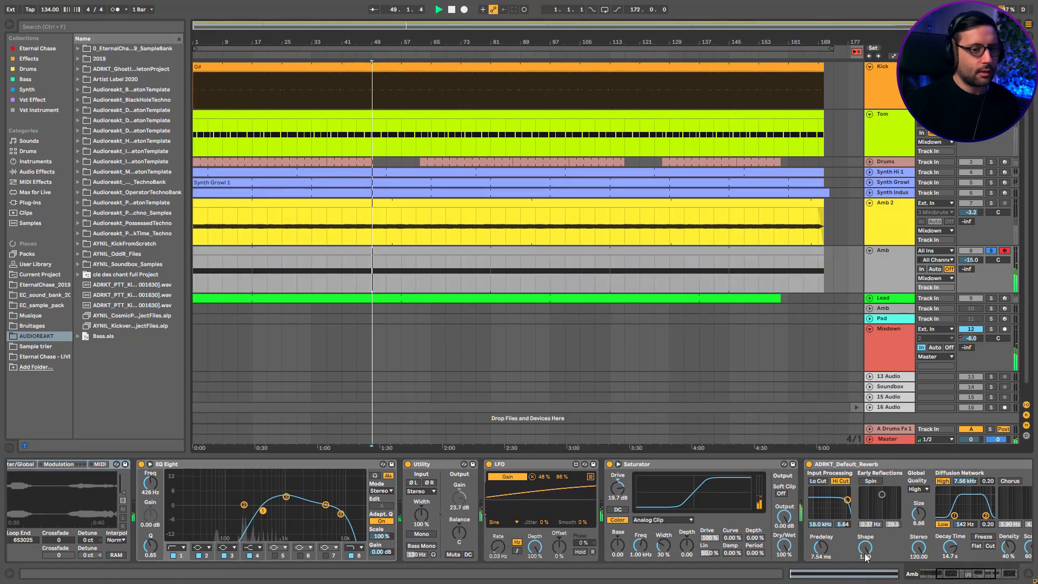
pyautogui.moveTo(968, 575); pyautogui.dragTo(931, 574)
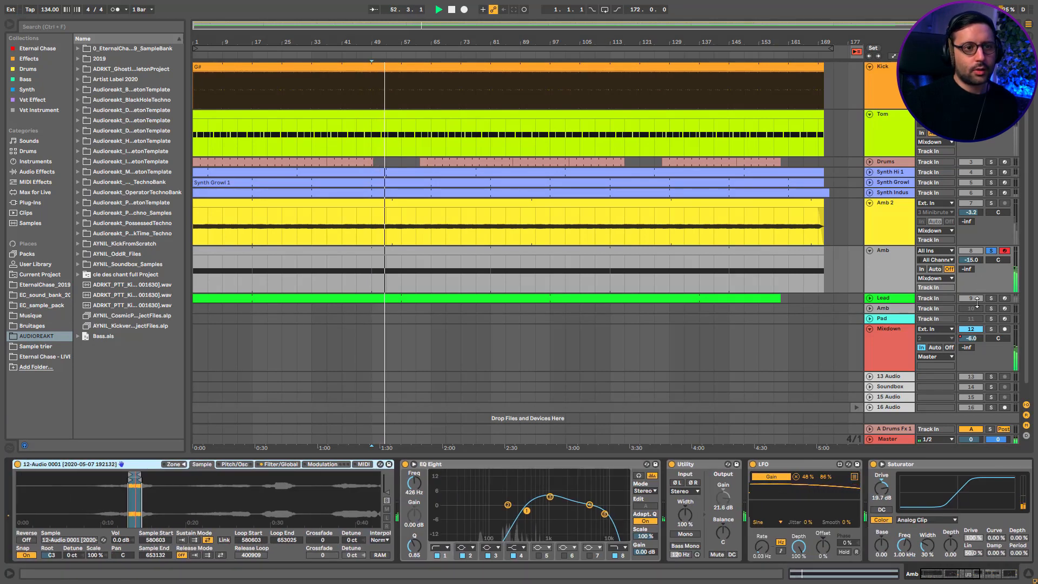
# Step: Unsolo the Amb track, solo and select Lead, and play Lead from bar 49
pyautogui.click(991, 250)
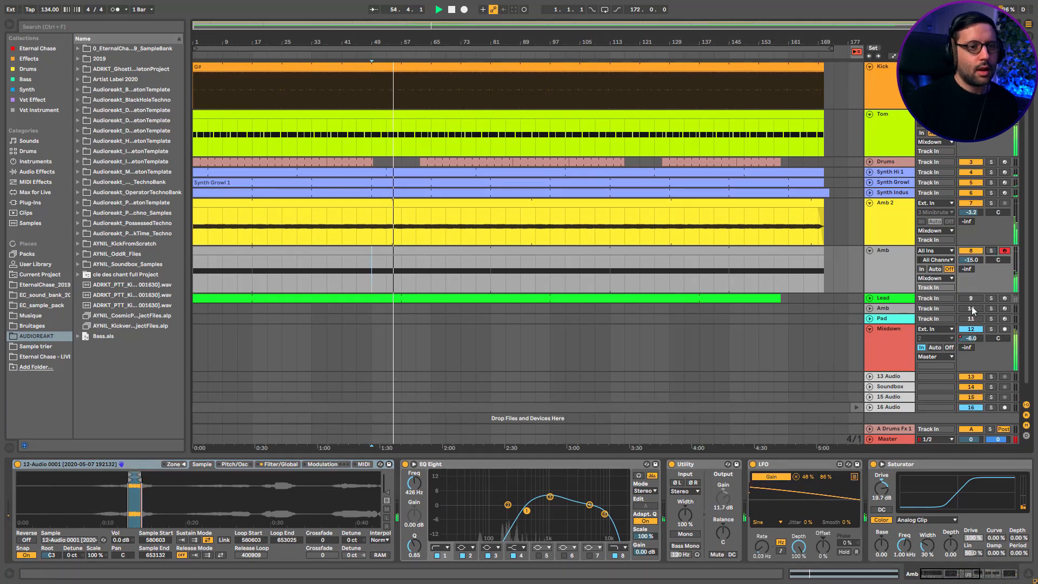
pyautogui.click(991, 298)
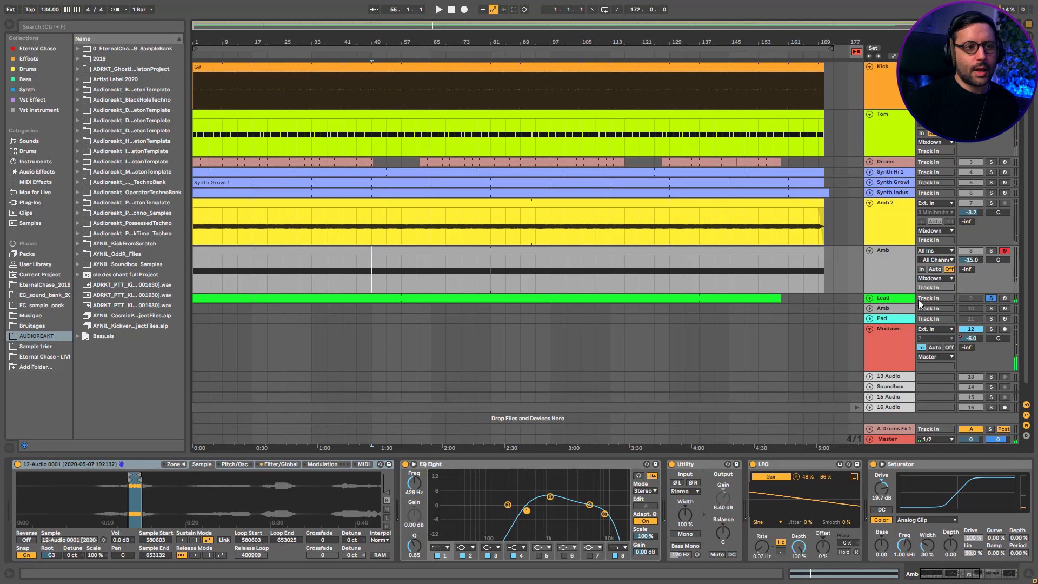
pyautogui.click(895, 298)
pyautogui.press('space')
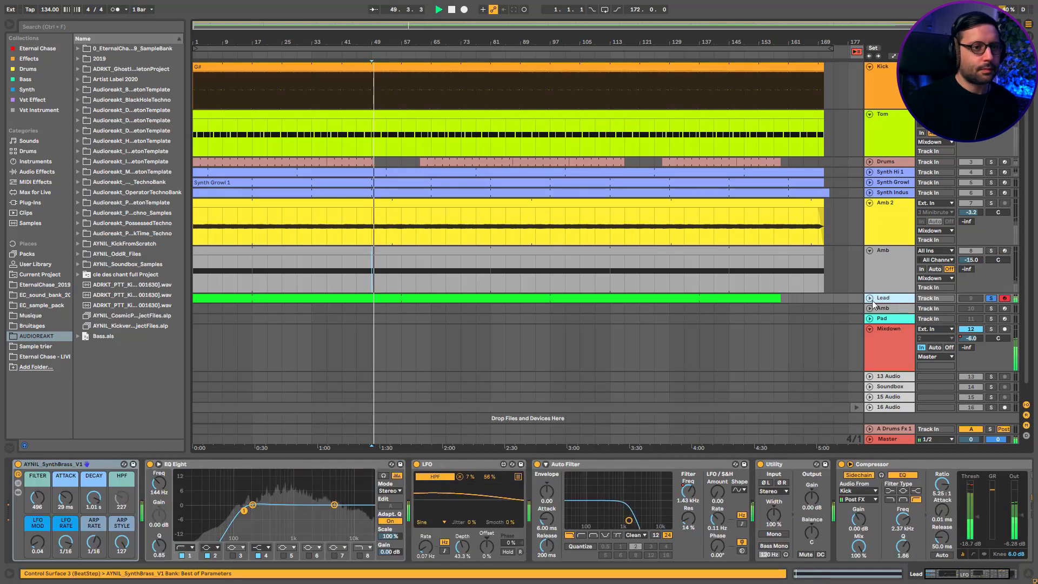
# Step: Unfold the Lead track, examine the notes in its MIDI clip, and show its devices again
pyautogui.click(870, 298)
pyautogui.press('space')
pyautogui.doubleClick(370, 295)
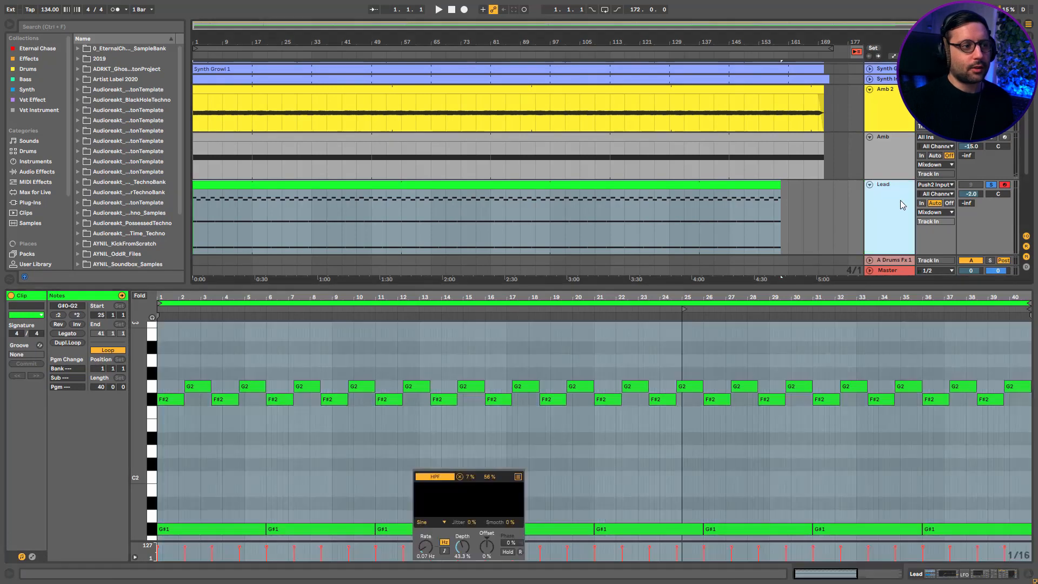
pyautogui.click(900, 200)
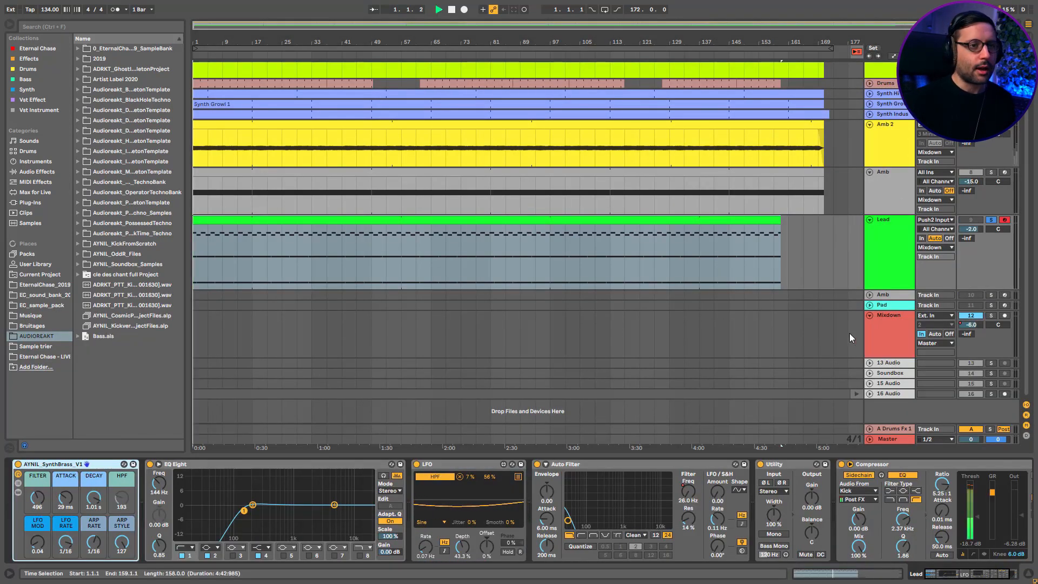
# Step: Duplicate the Lead track and solo only the duplicate
pyautogui.rightClick(889, 229)
pyautogui.click(899, 250)
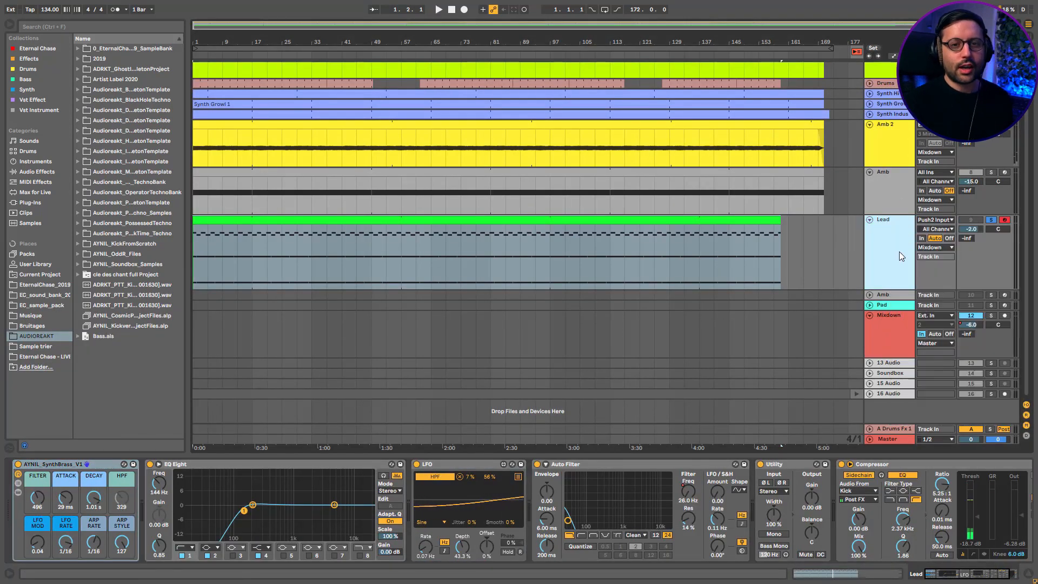
pyautogui.click(991, 295)
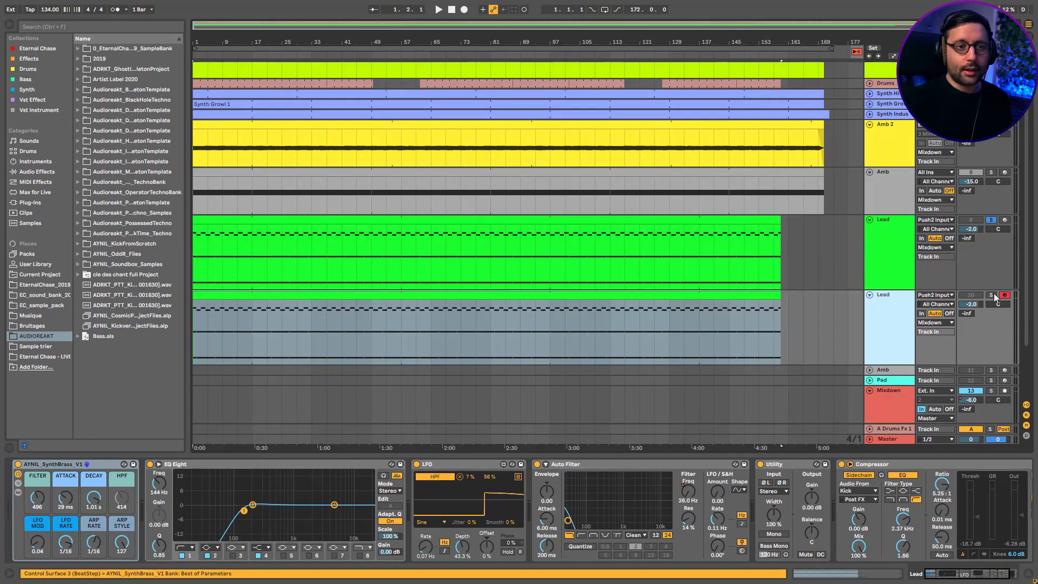
pyautogui.click(908, 300)
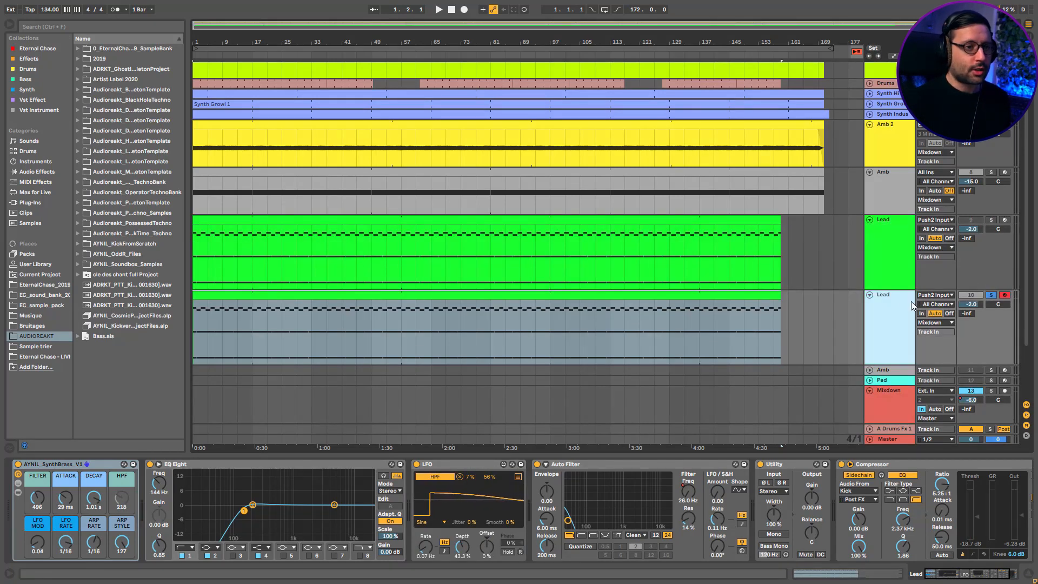
# Step: Reload the original AYNIL_SynthBrass_V1 preset on the duplicate Lead and set its ARP RATE to 1/16 while playing from bar 17
pyautogui.click(124, 464)
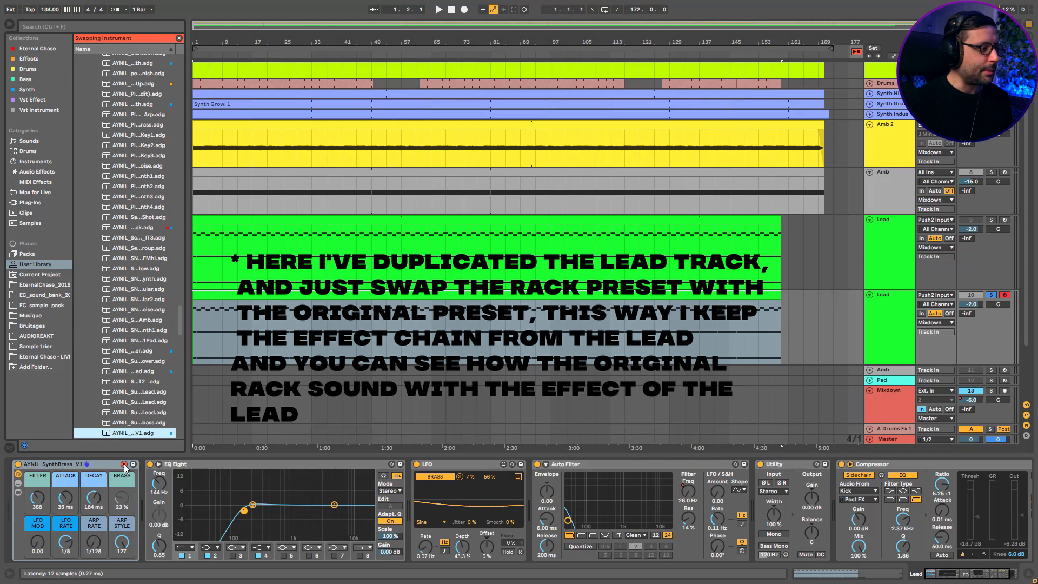
pyautogui.click(124, 464)
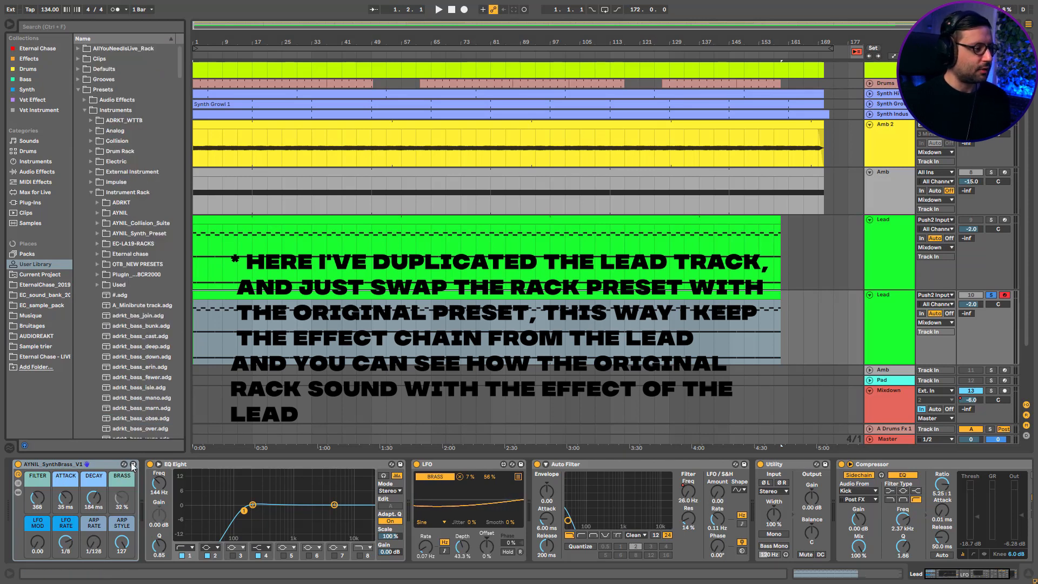
pyautogui.press('space')
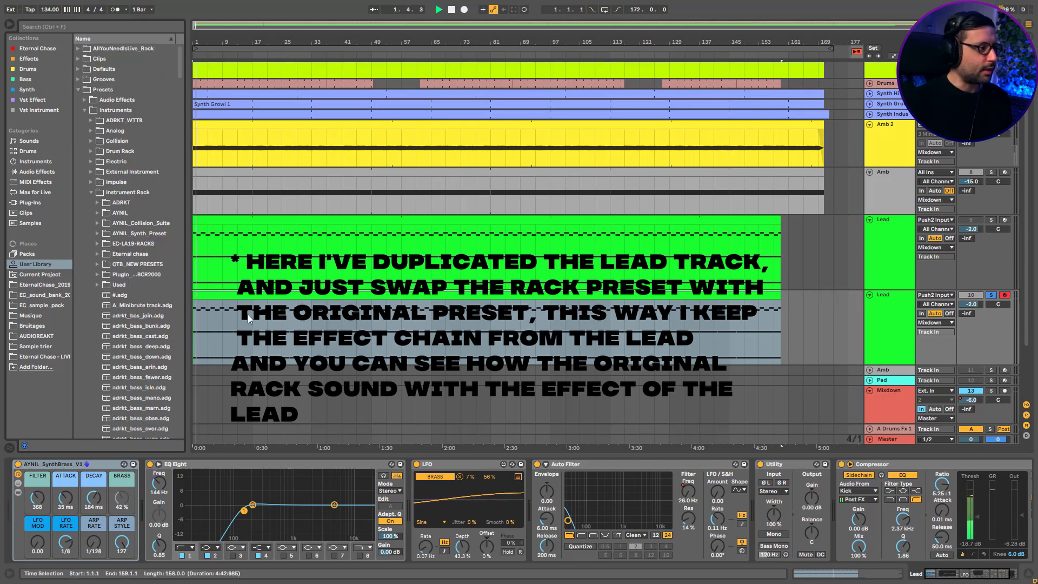
pyautogui.click(249, 317)
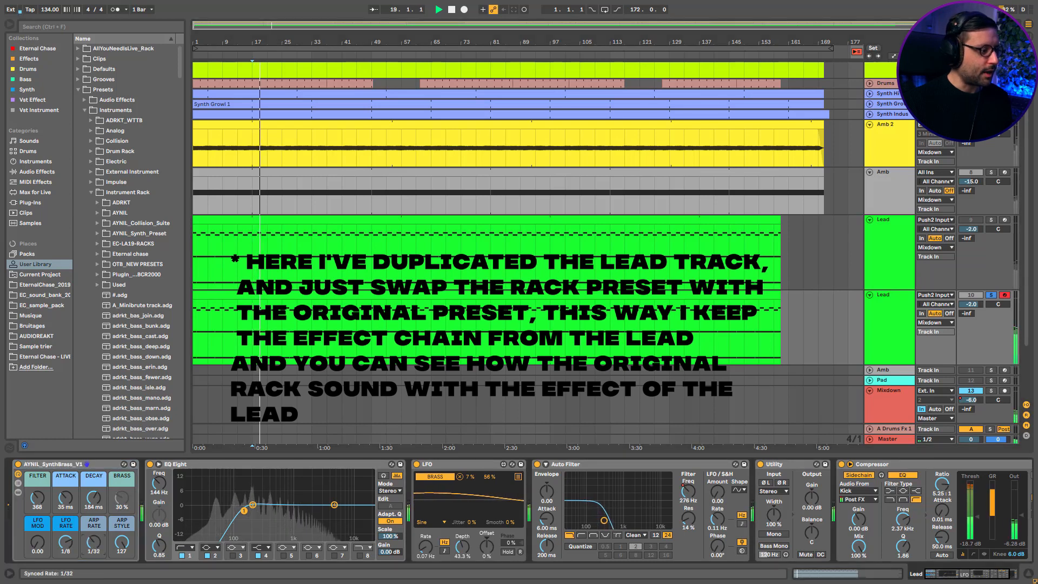
pyautogui.moveTo(94, 543); pyautogui.dragTo(94, 524)
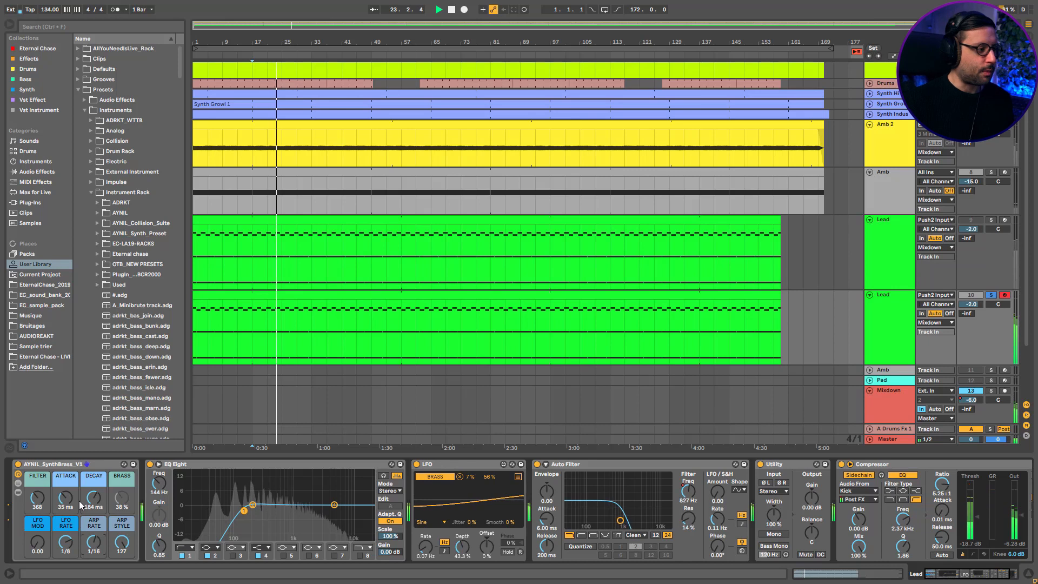
# Step: Show the devices inside the AYNIL_SynthBrass_V1 rack and inspect Analog's envelope and global settings while auditioning the track
pyautogui.click(13, 499)
pyautogui.click(18, 492)
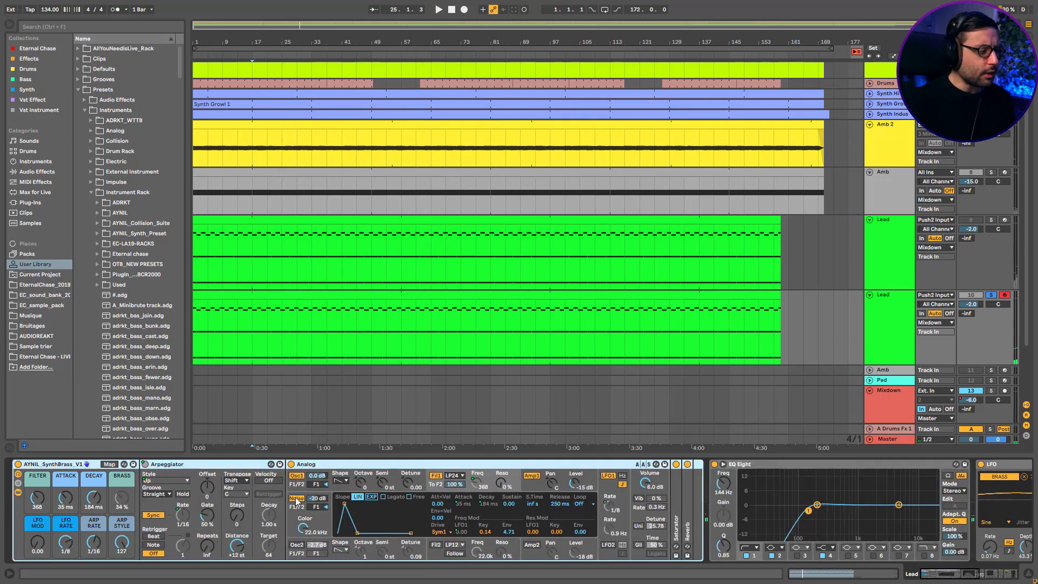
pyautogui.press('space')
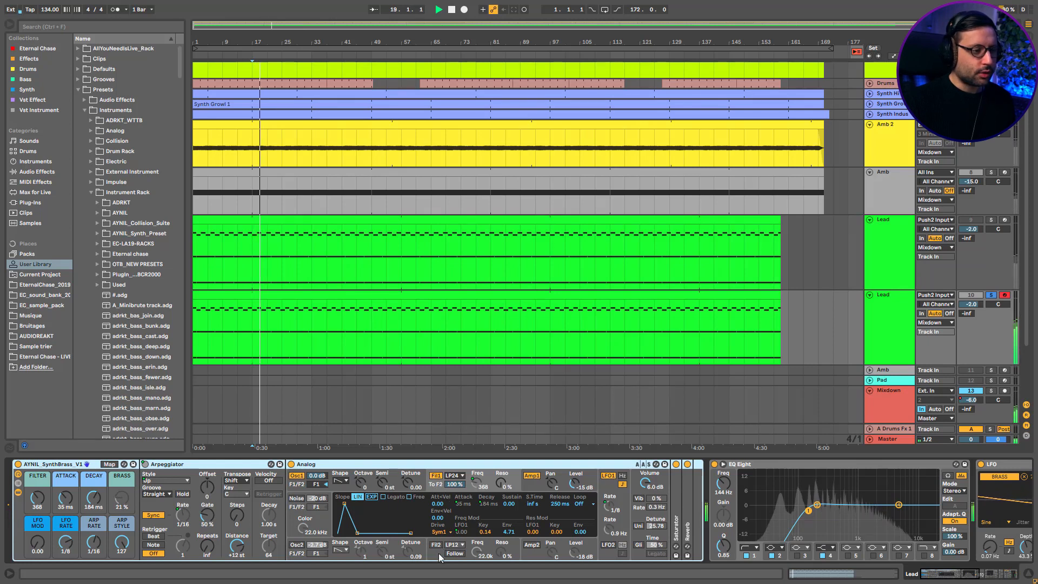
pyautogui.press('space')
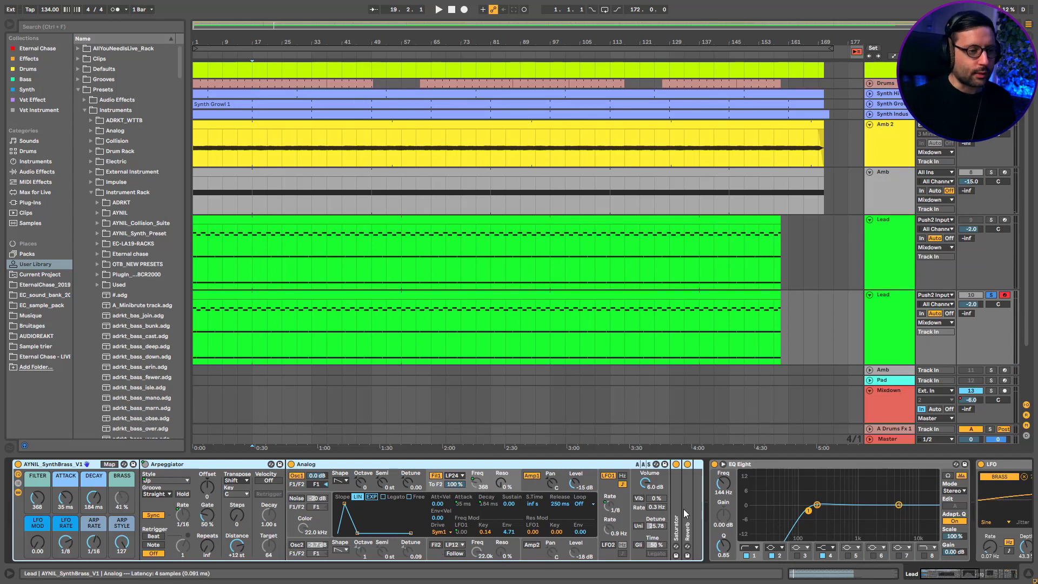
pyautogui.press('space')
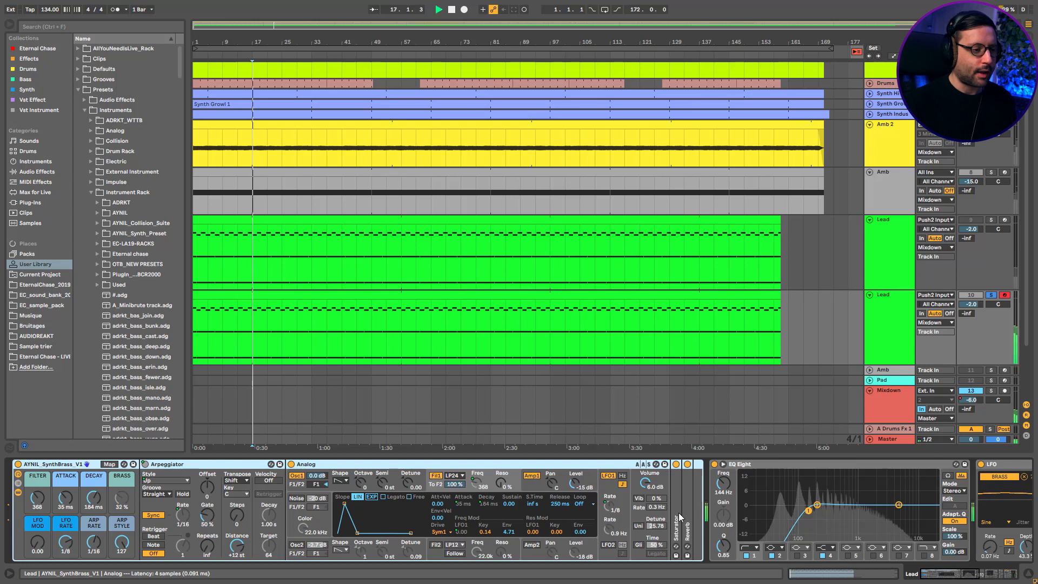
pyautogui.click(644, 552)
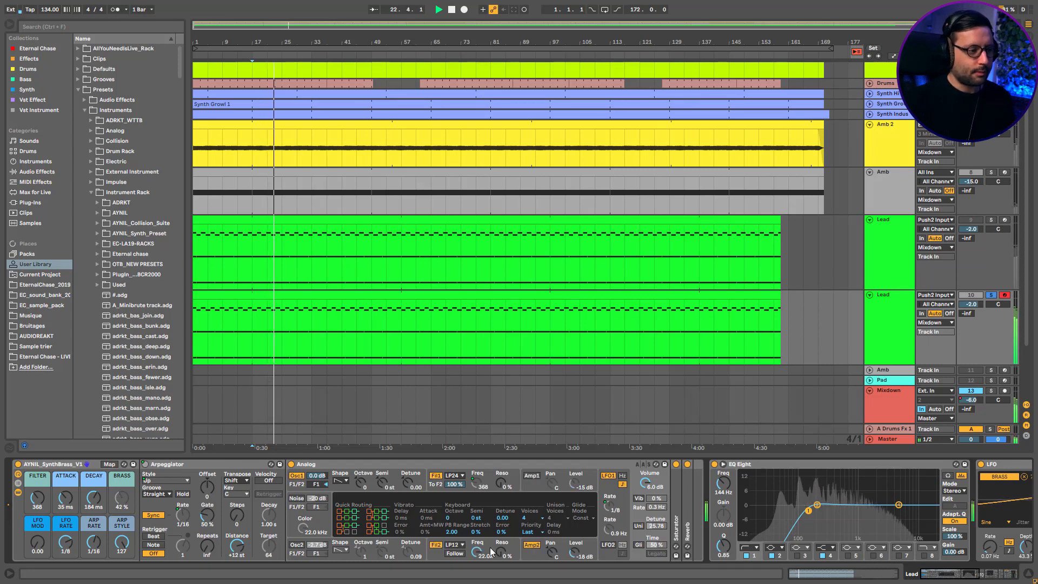
# Step: Set Analog's Filter 2 to High-pass 24dB/oct at 345 Hz with envelope modulation 0.00, and map its frequency to the BRASS macro
pyautogui.click(462, 545)
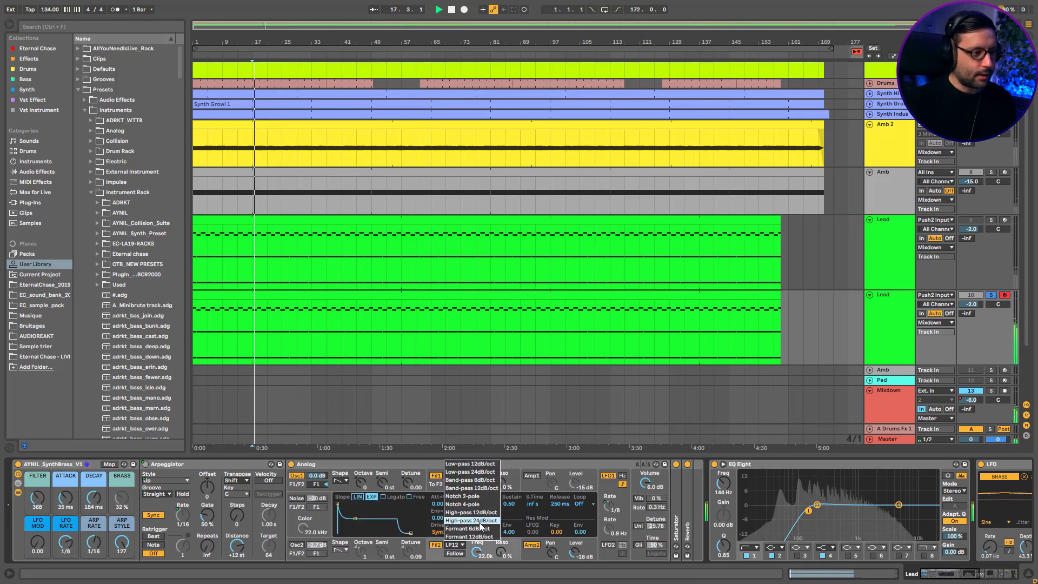
pyautogui.click(470, 520)
pyautogui.moveTo(484, 555)
pyautogui.mouseDown()
pyautogui.moveTo(485, 579)
pyautogui.moveTo(480, 550)
pyautogui.mouseUp()
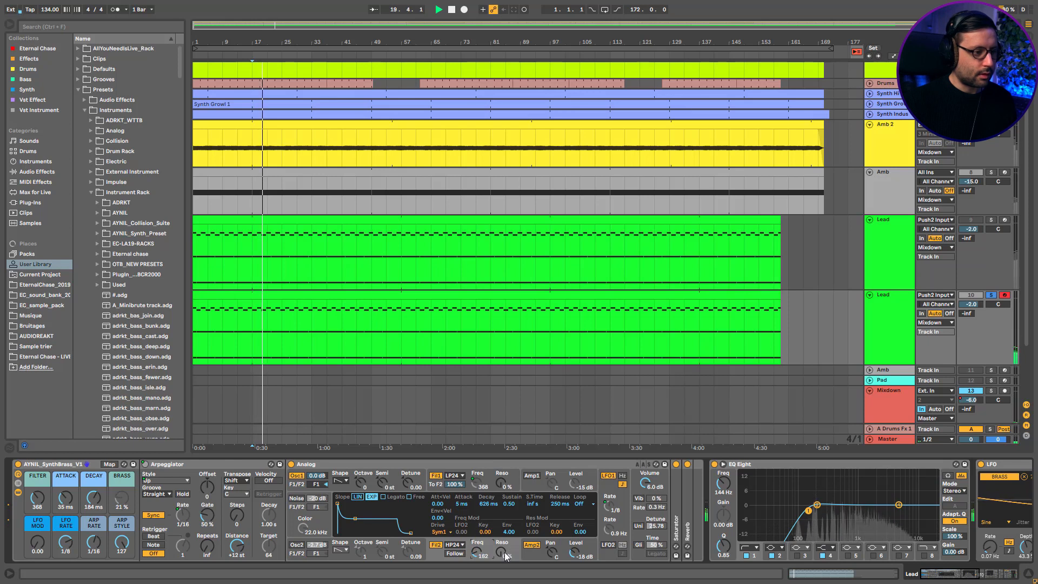
pyautogui.doubleClick(509, 532)
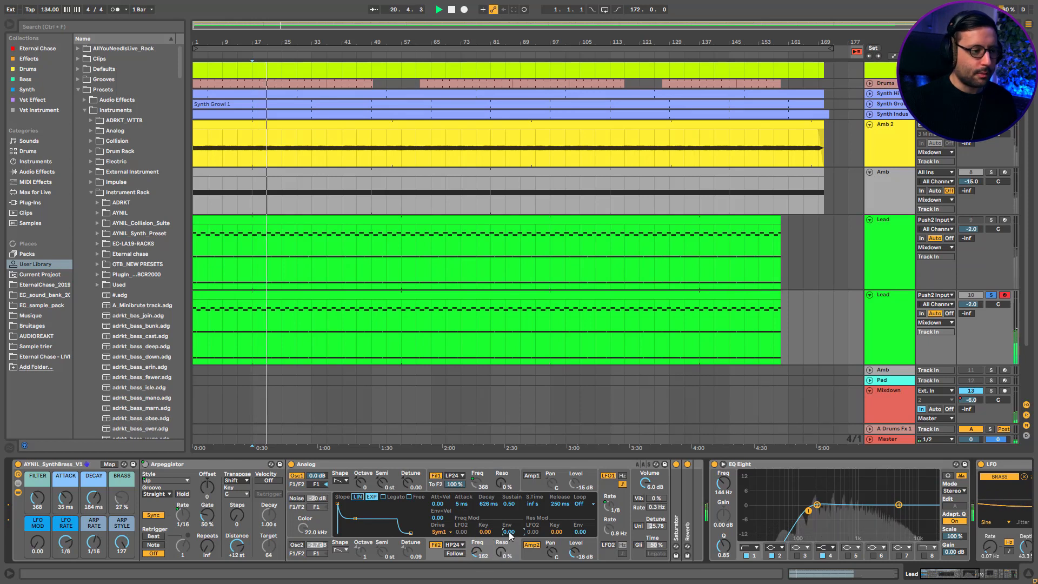
pyautogui.moveTo(479, 556); pyautogui.dragTo(479, 547)
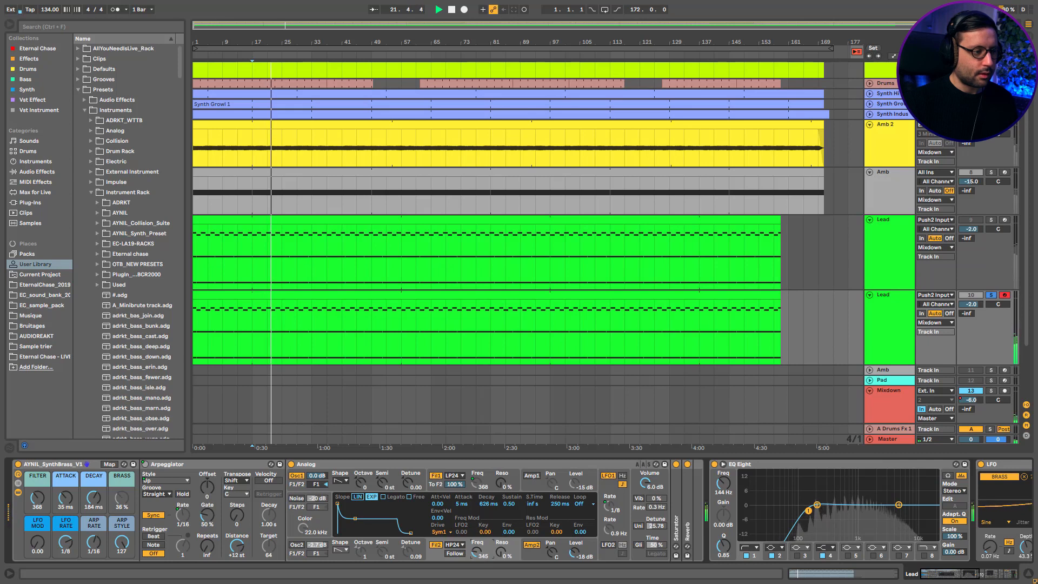
pyautogui.rightClick(478, 555)
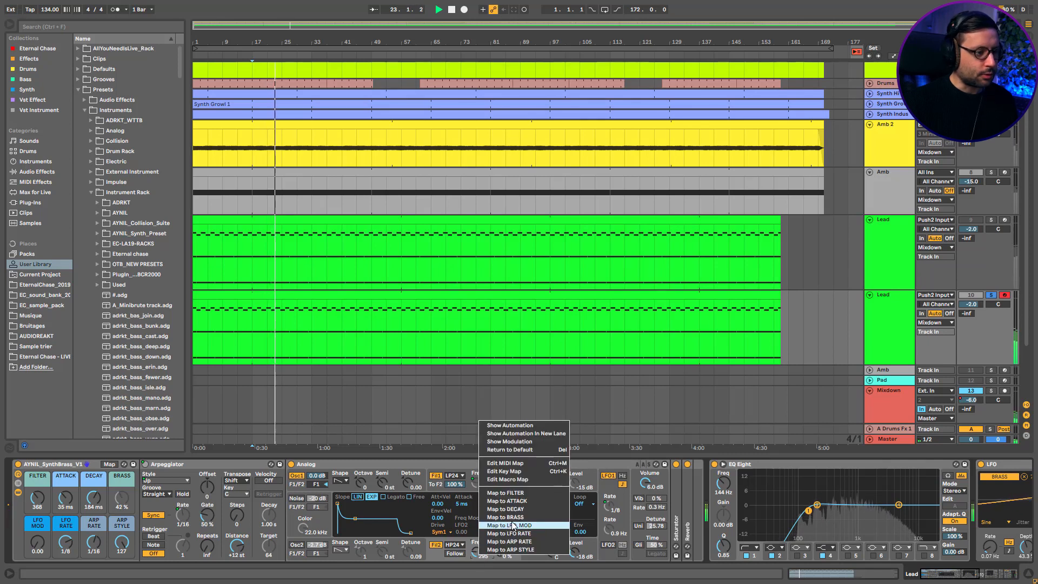
pyautogui.click(514, 519)
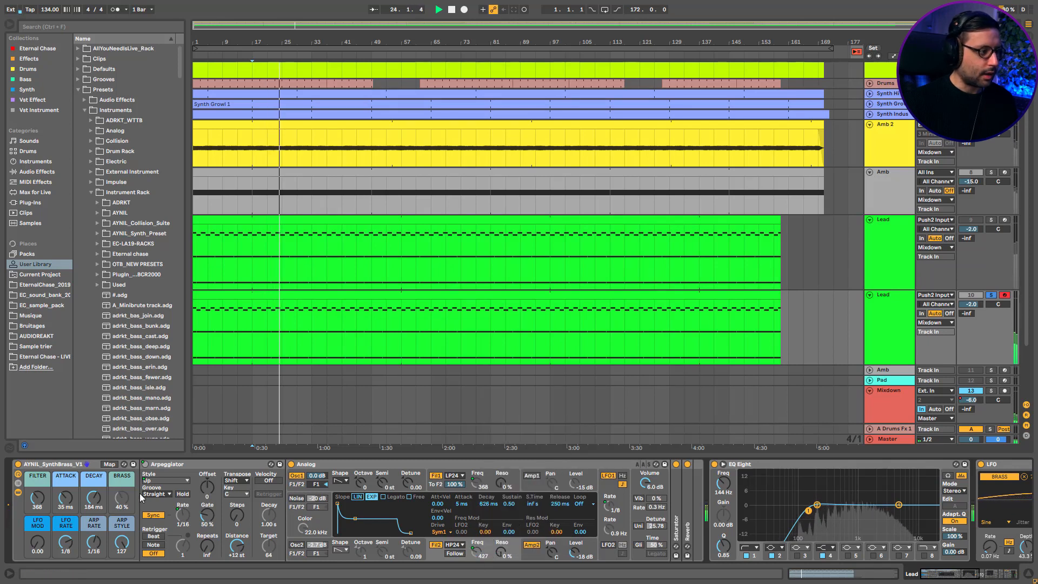
# Step: Unmap oscillator 2's pitch envelope time from the BRASS macro, try its initial pitch amount, and show Analog's global settings
pyautogui.click(344, 543)
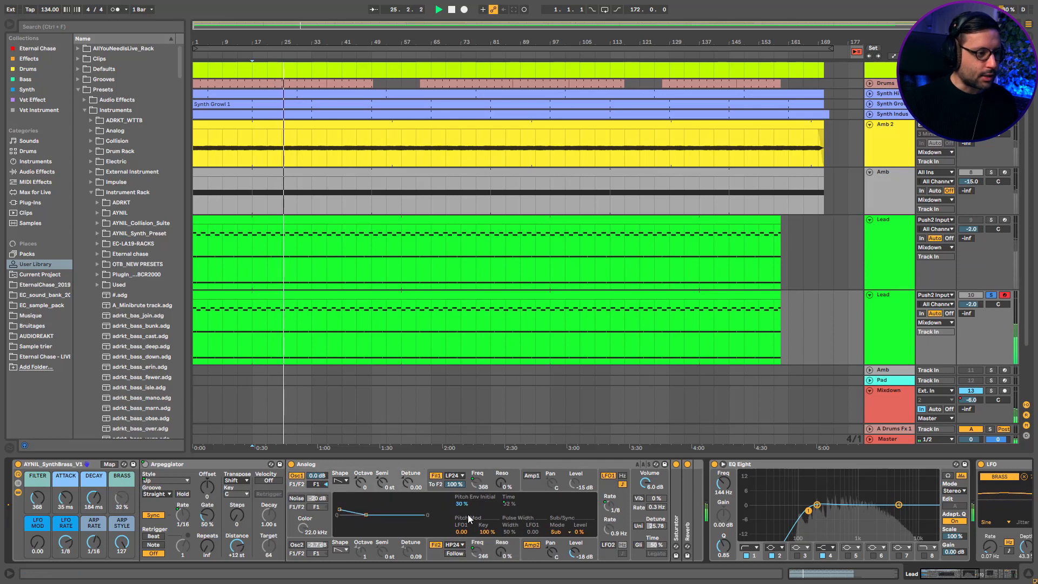
pyautogui.rightClick(510, 504)
pyautogui.click(540, 471)
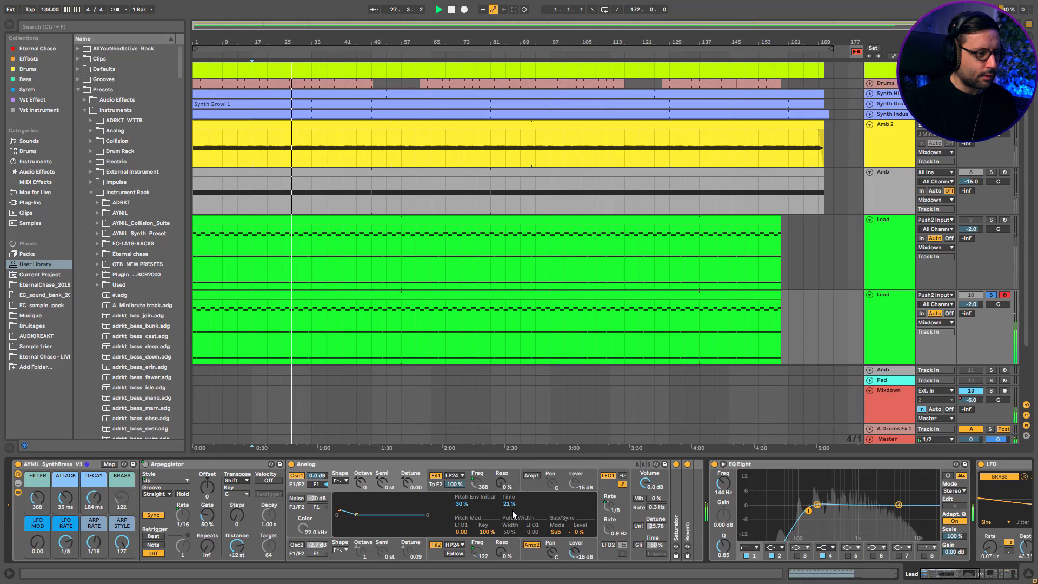
pyautogui.moveTo(463, 505); pyautogui.dragTo(485, 510)
pyautogui.click(637, 543)
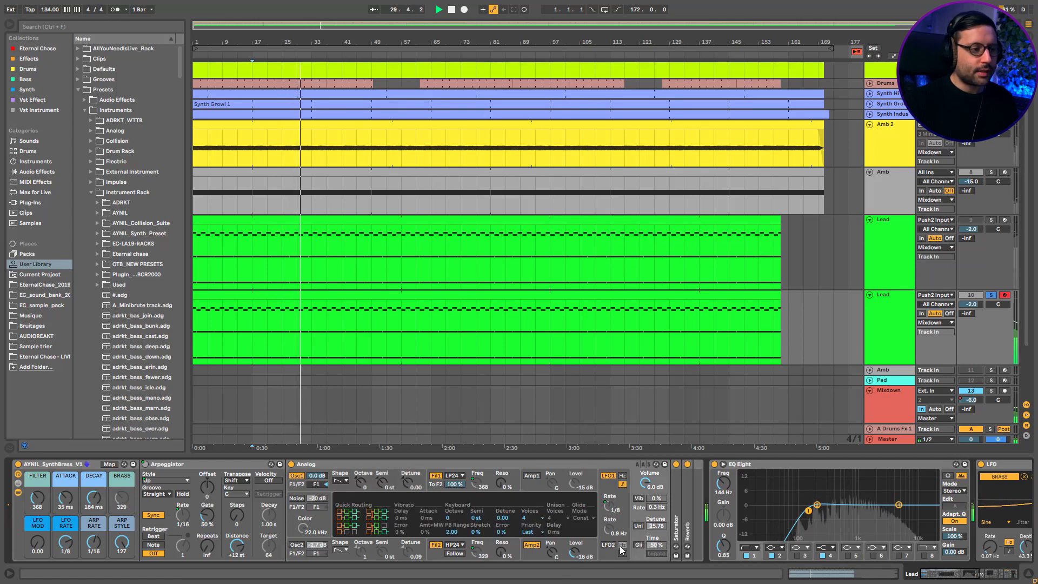
# Step: Set Analog's voices to Mono and enable Glide on the duplicate Lead
pyautogui.click(532, 518)
pyautogui.click(530, 437)
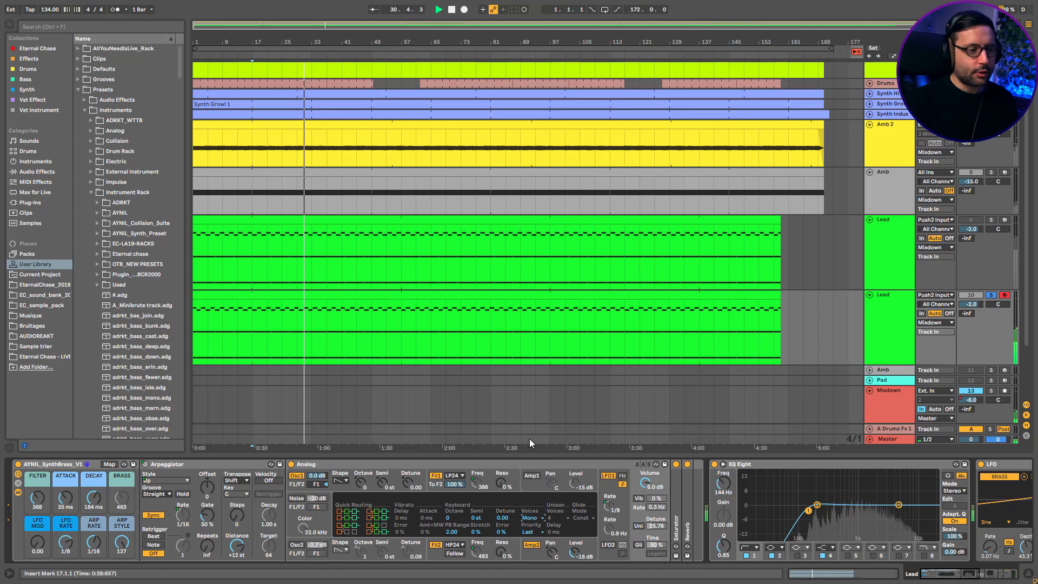
pyautogui.click(638, 545)
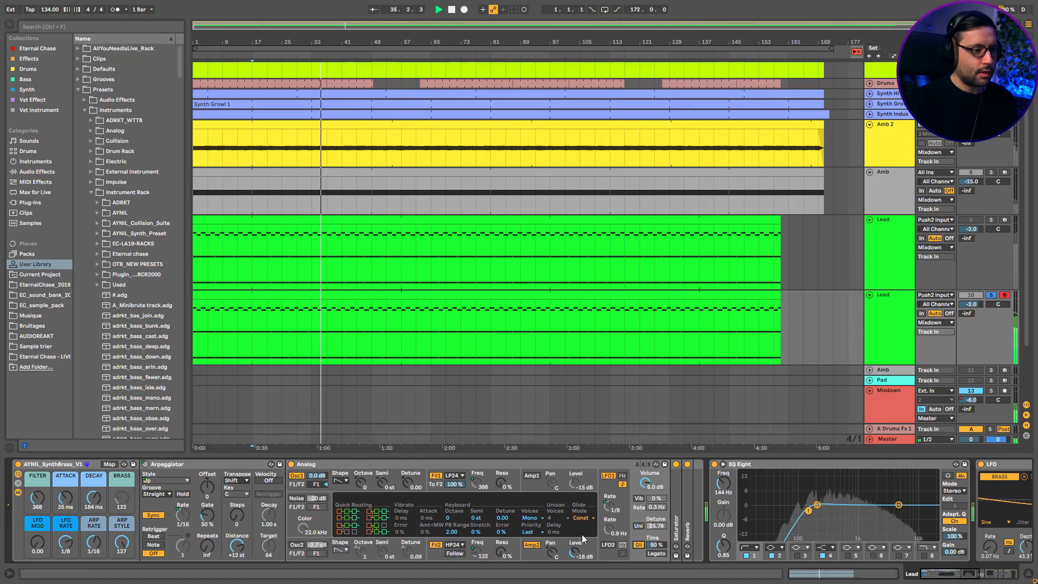
# Step: Set Analog's Filter 1 resonance to 21% and compare the duplicate Lead with the original by soloing each one
pyautogui.click(439, 550)
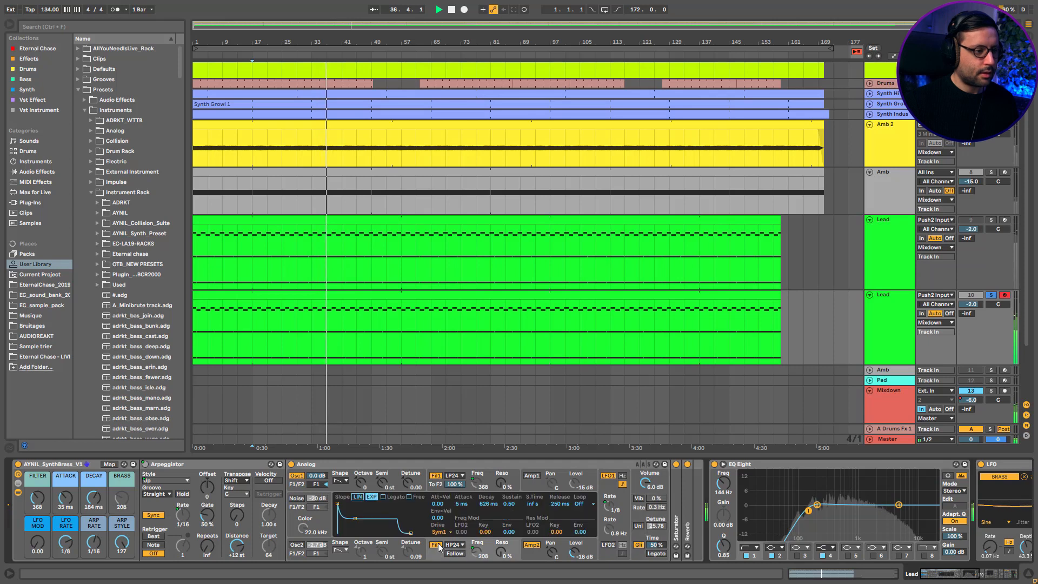
pyautogui.click(433, 487)
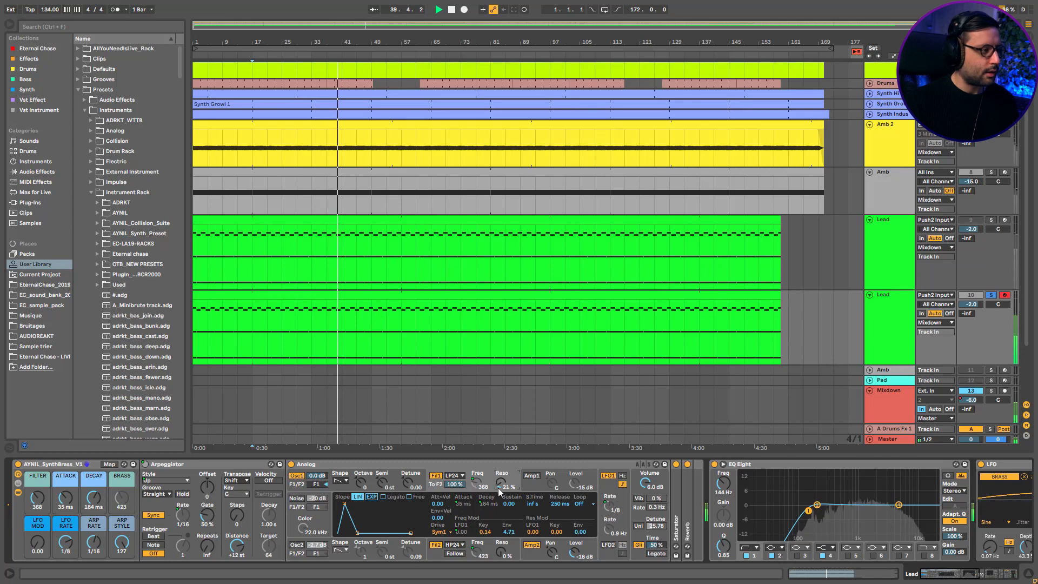
pyautogui.click(991, 219)
pyautogui.click(992, 295)
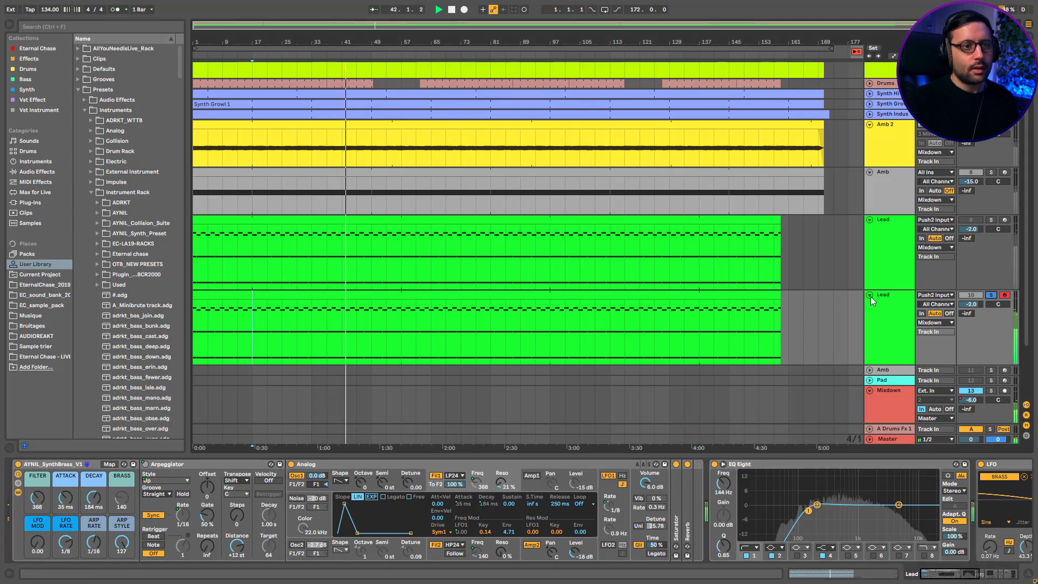
# Step: Unfold and duplicate the Saturator inside the rack, and set the first one's curve to Hard Curve
pyautogui.doubleClick(676, 487)
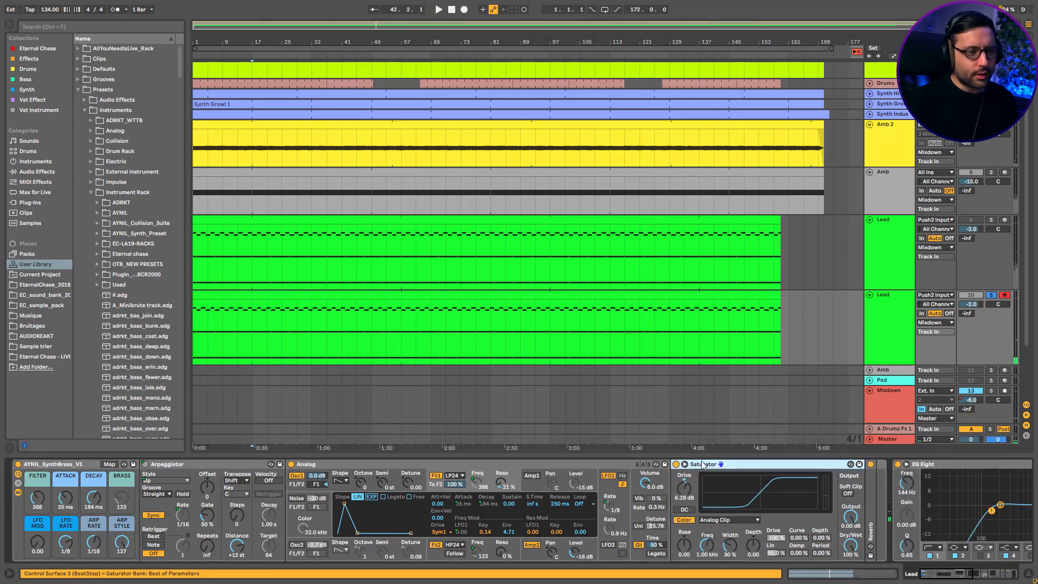
pyautogui.rightClick(716, 469)
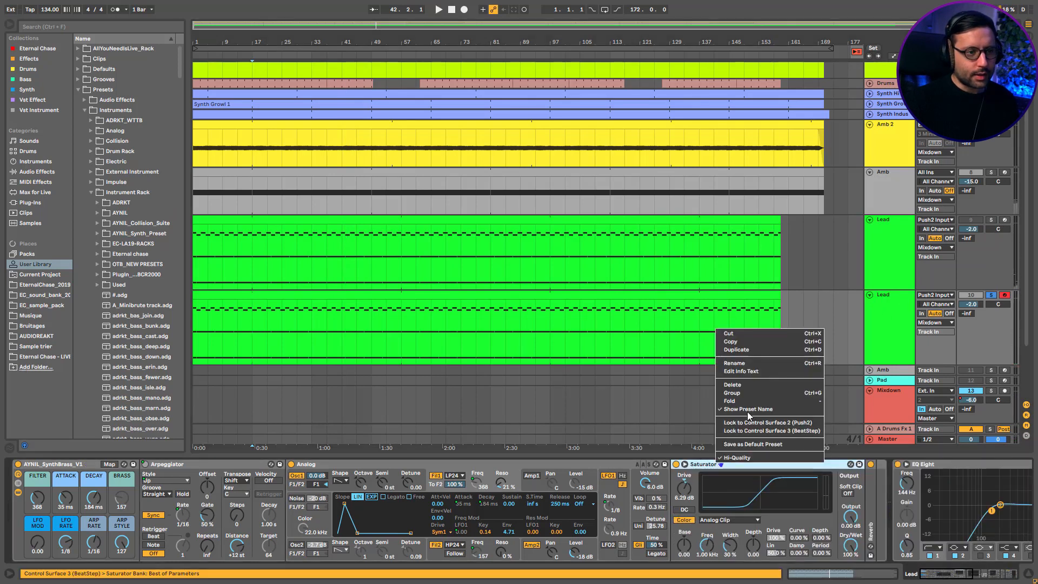
pyautogui.click(753, 362)
pyautogui.click(733, 519)
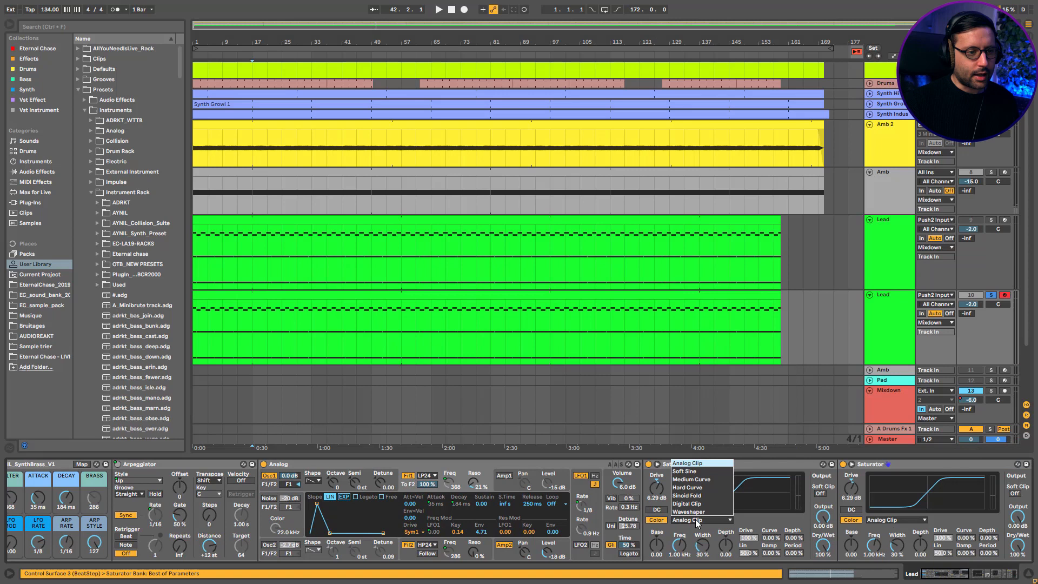
pyautogui.click(689, 488)
# Step: During playback, set the drive to 11.3 dB on the Hard Curve Saturator and 9.71 dB on the Analog Clip one
pyautogui.press('space')
pyautogui.moveTo(658, 500); pyautogui.dragTo(658, 479)
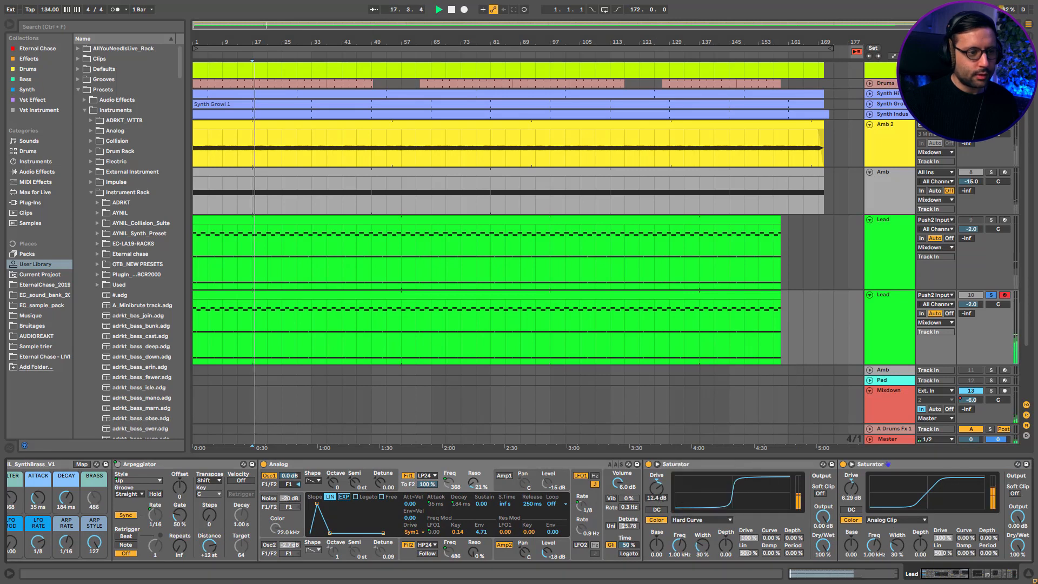
pyautogui.moveTo(899, 499); pyautogui.dragTo(852, 486)
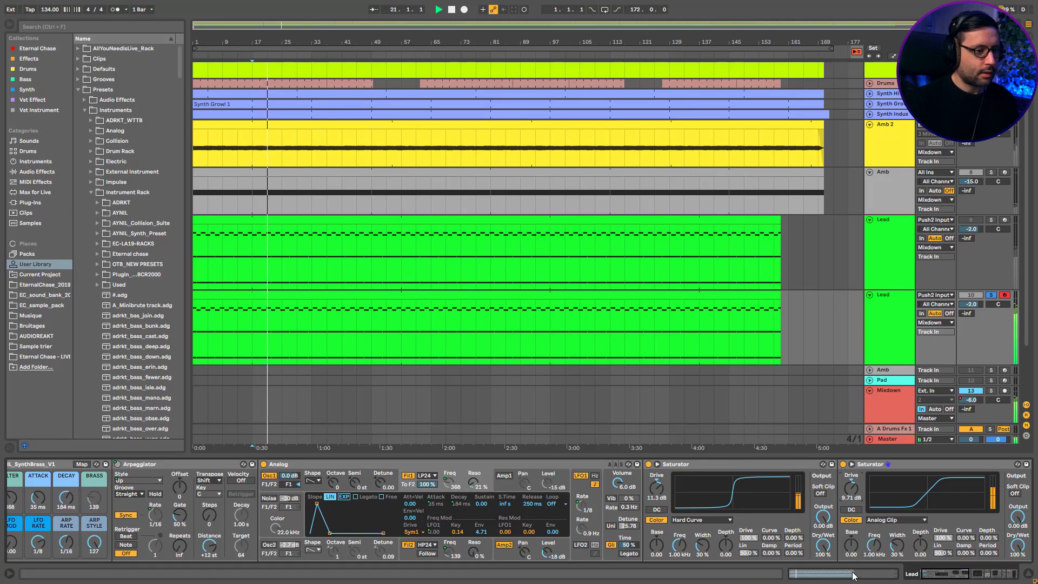
# Step: Insert an EQ Eight between Analog and the first Saturator, with band 1 as a low cut at 599 Hz and Q 1.02
pyautogui.moveTo(937, 574); pyautogui.dragTo(942, 574)
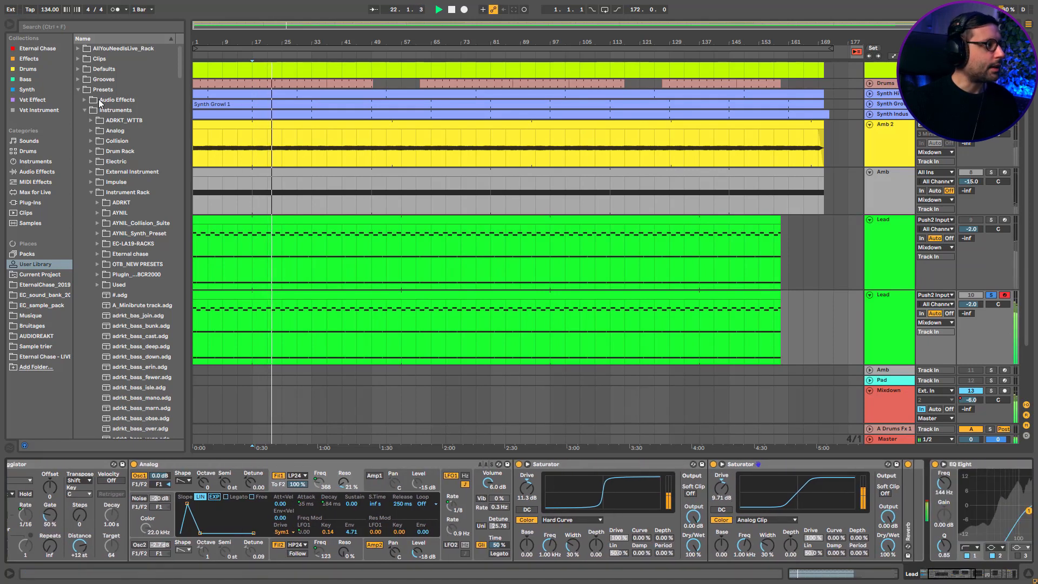
pyautogui.click(37, 171)
pyautogui.moveTo(108, 193); pyautogui.dragTo(582, 530)
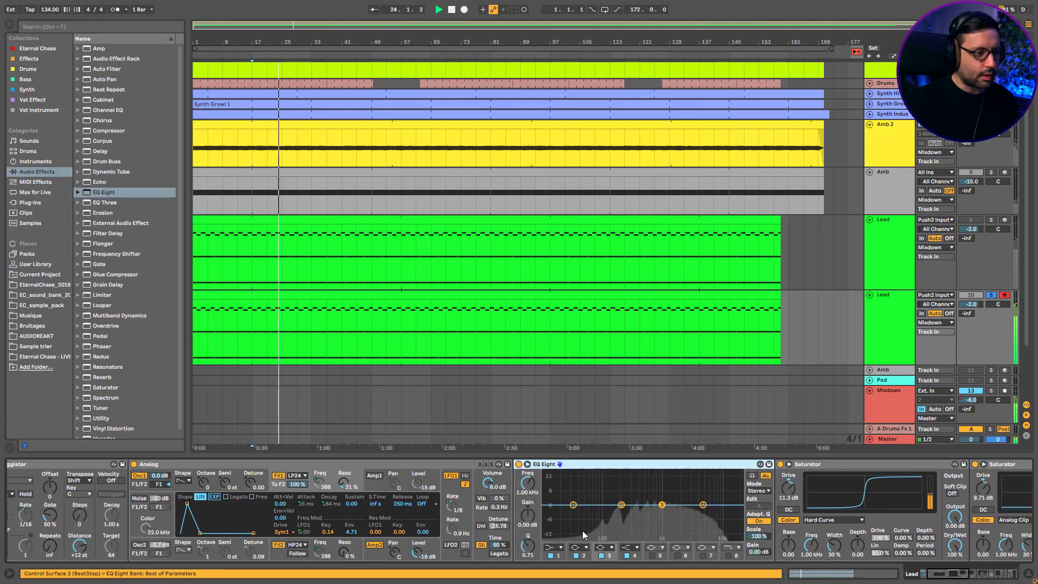
pyautogui.click(554, 548)
pyautogui.click(552, 532)
pyautogui.click(560, 547)
pyautogui.click(560, 495)
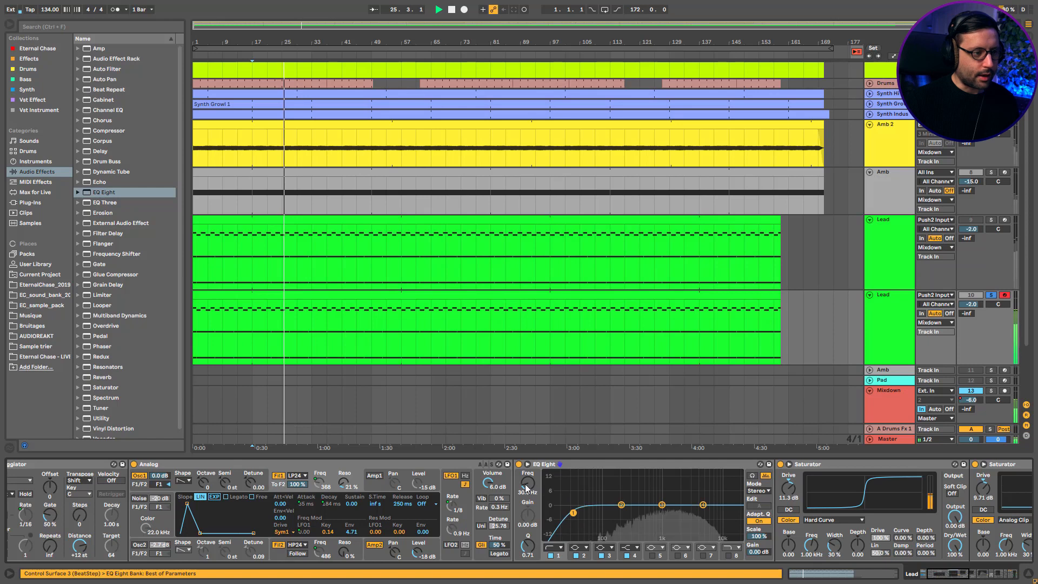
pyautogui.moveTo(573, 512); pyautogui.dragTo(649, 508)
# Step: Unfold the Reverb and set its decay time to 2.52 s and dry/wet to 27%
pyautogui.moveTo(945, 574); pyautogui.dragTo(972, 575)
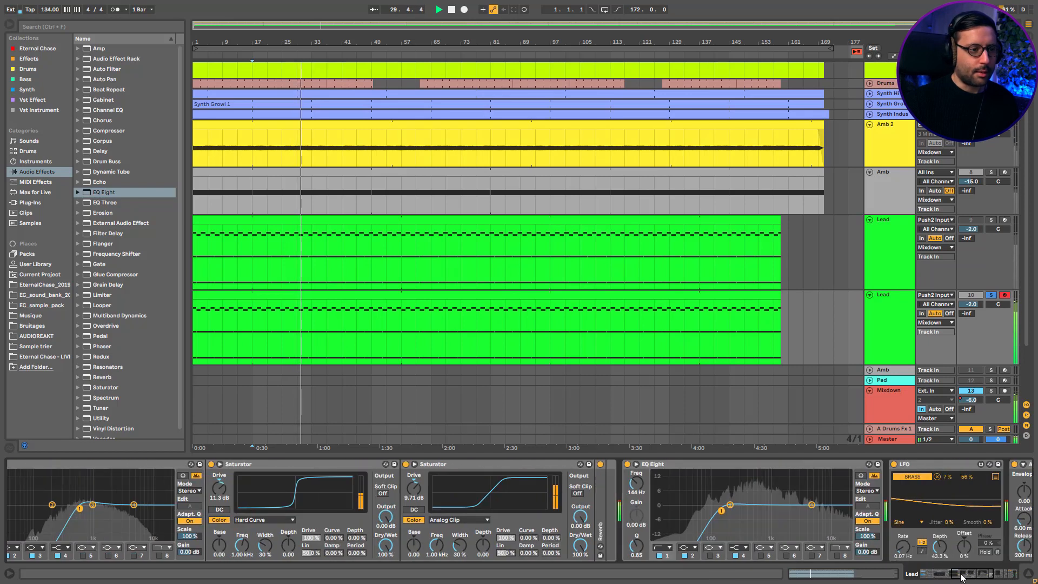
pyautogui.click(674, 520)
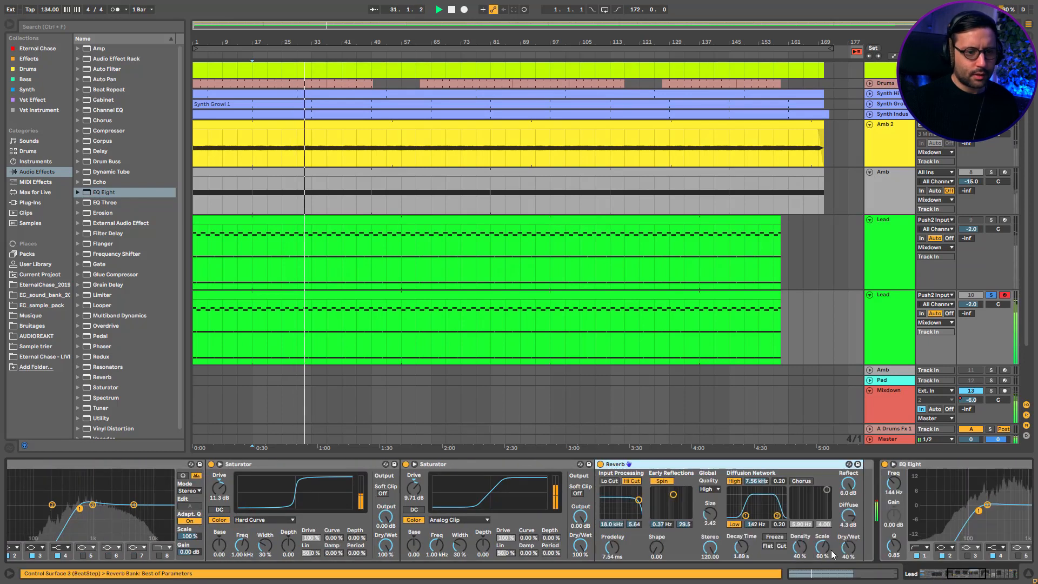
pyautogui.moveTo(848, 547); pyautogui.dragTo(849, 557)
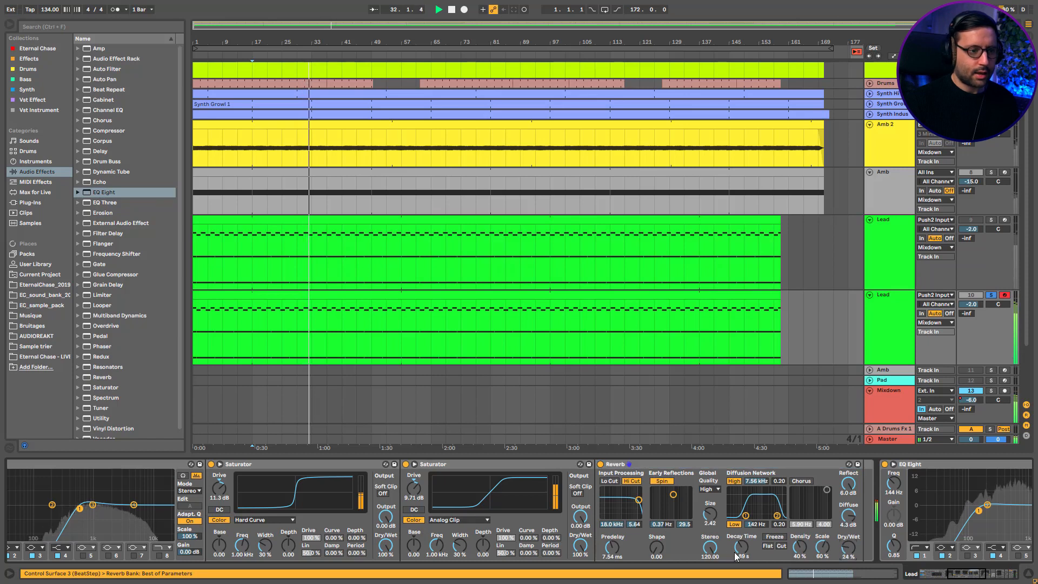
pyautogui.moveTo(741, 549); pyautogui.dragTo(741, 543)
pyautogui.moveTo(848, 547); pyautogui.dragTo(848, 546)
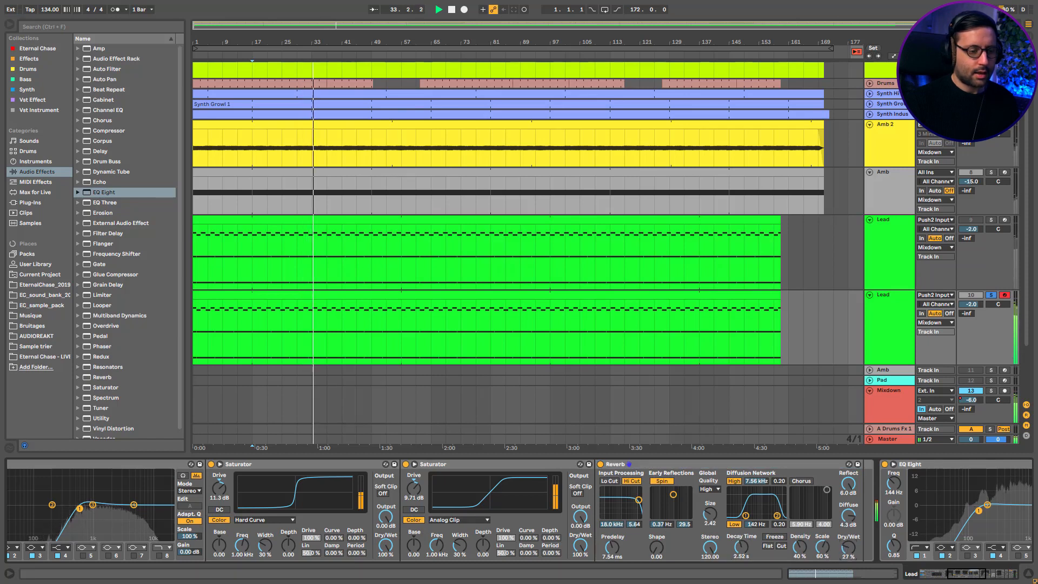
# Step: Compare the original and duplicate Lead by soloing each in turn, and stop playback
pyautogui.moveTo(966, 578); pyautogui.dragTo(937, 577)
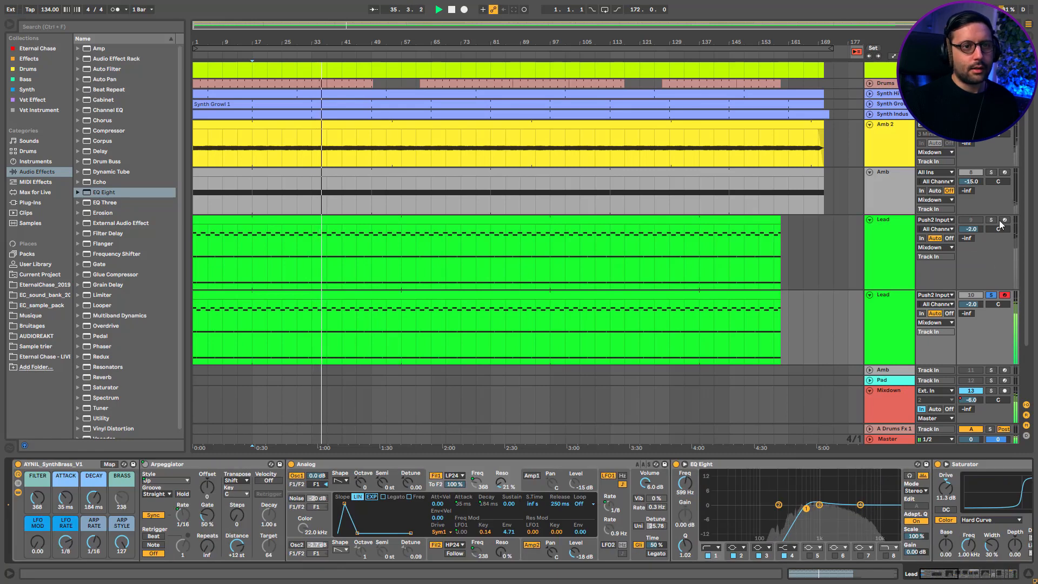
pyautogui.click(991, 220)
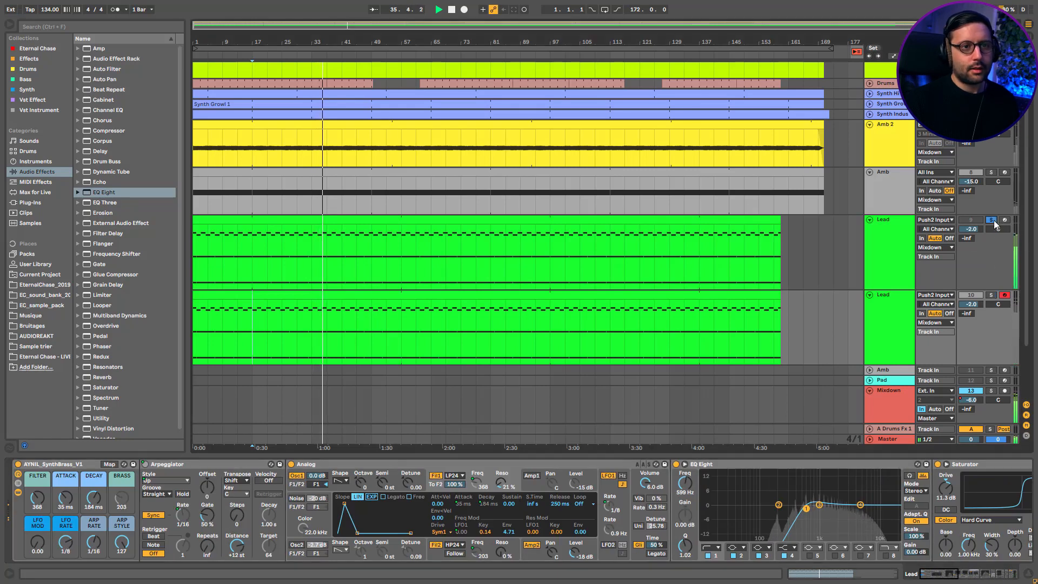
pyautogui.click(991, 295)
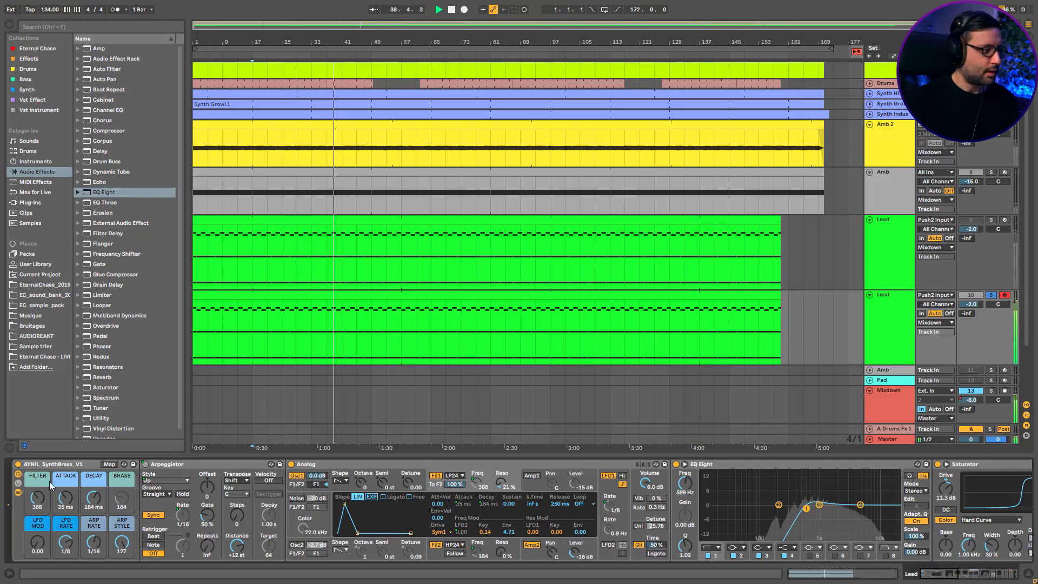
pyautogui.press('space')
# Step: Review the duplicate Lead's effects after the rack, and inspect Analog's oscillator 1 pitch envelope and global settings
pyautogui.click(877, 298)
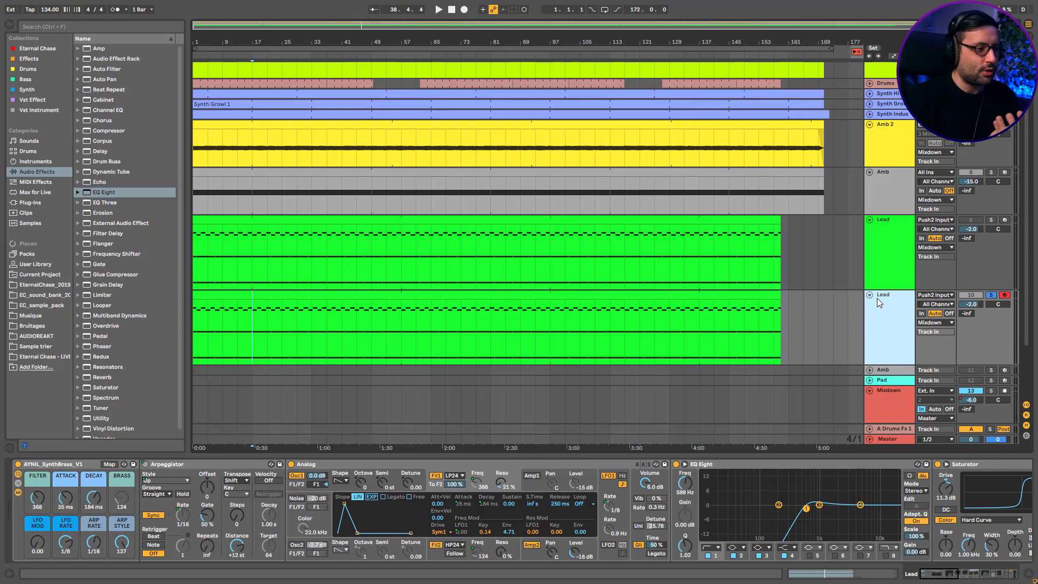
pyautogui.click(18, 493)
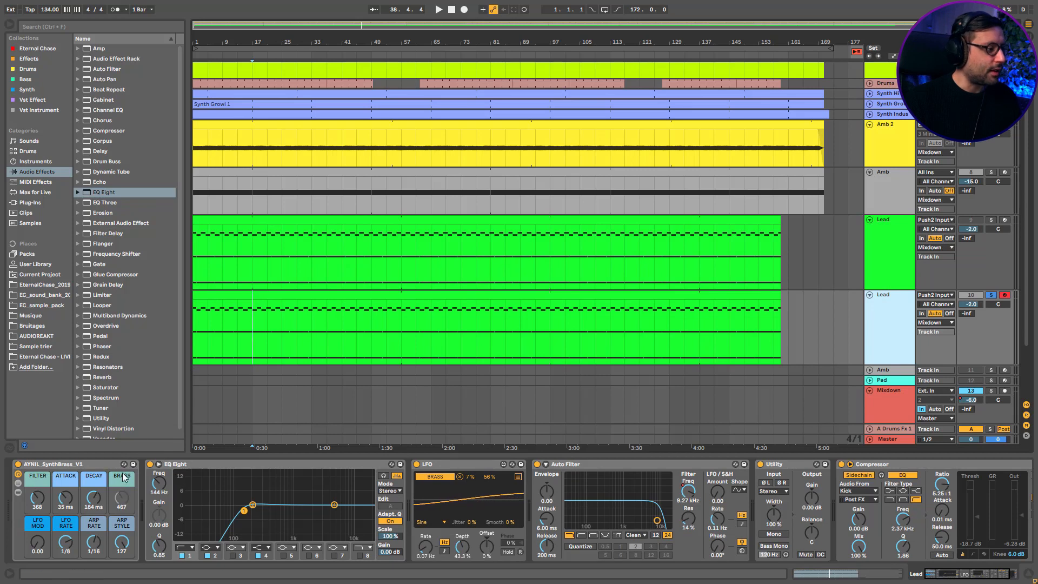
pyautogui.click(18, 492)
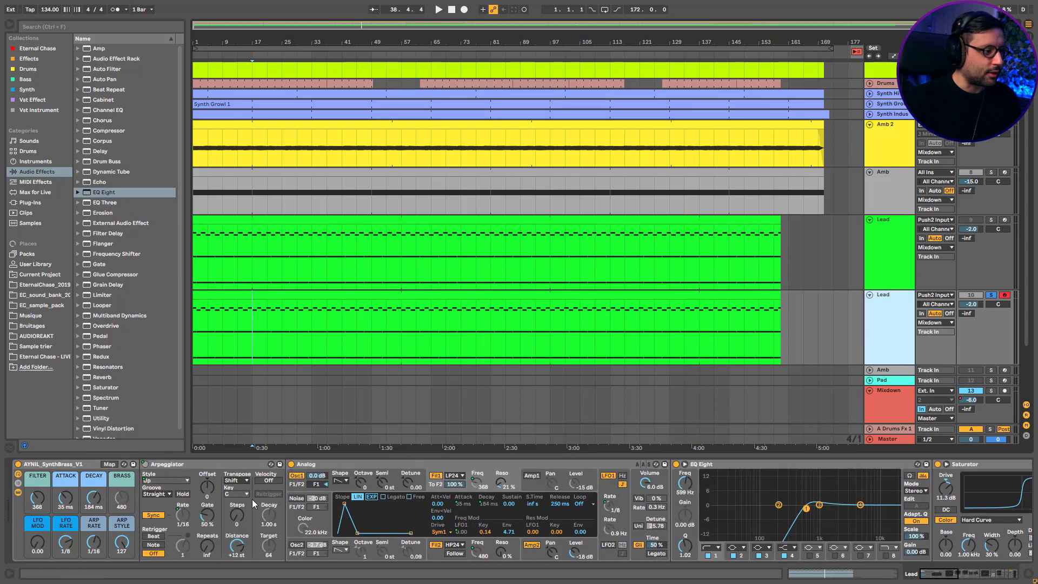
pyautogui.click(346, 483)
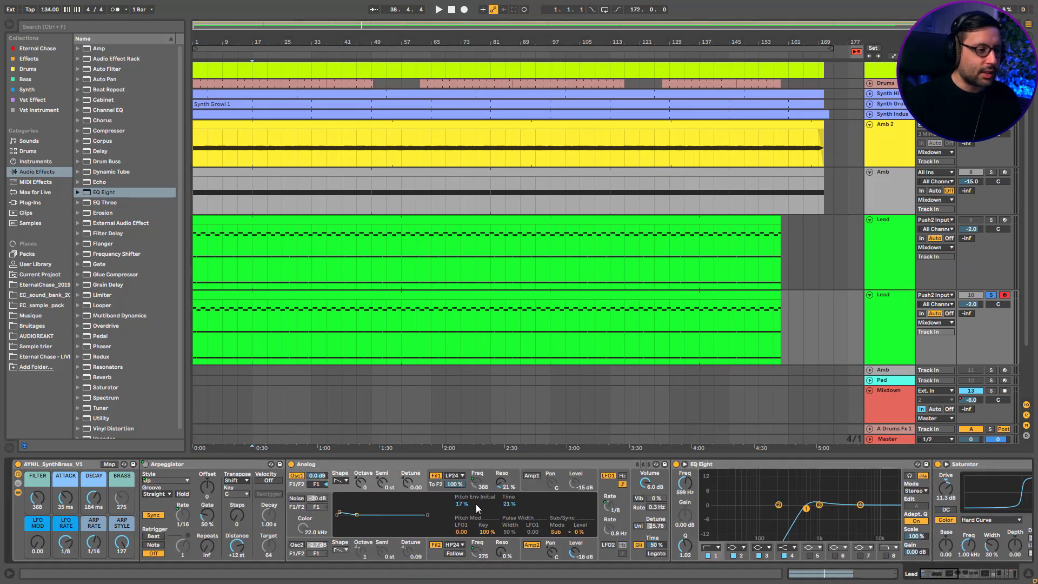
pyautogui.click(641, 551)
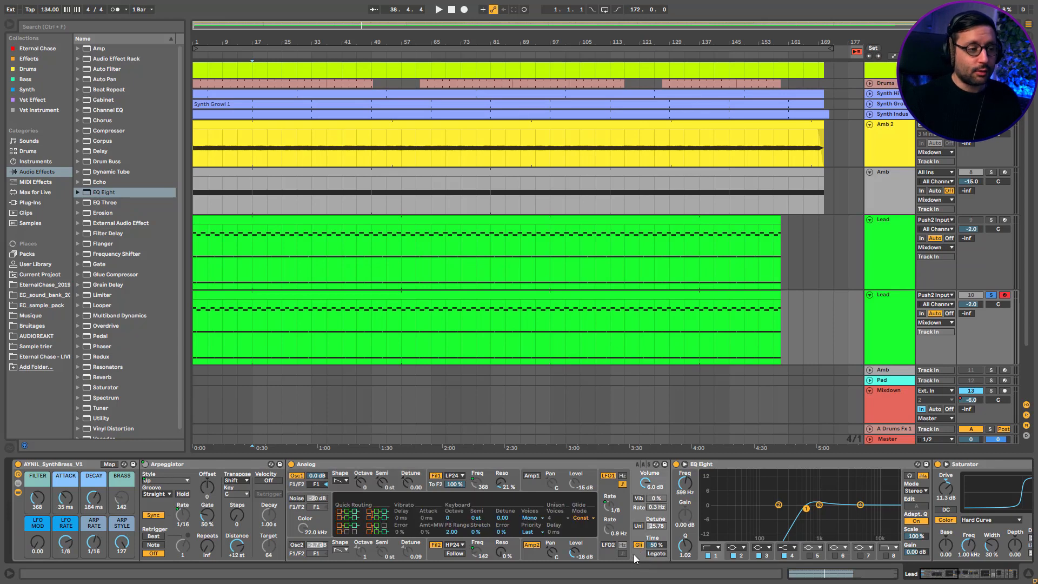
pyautogui.click(347, 489)
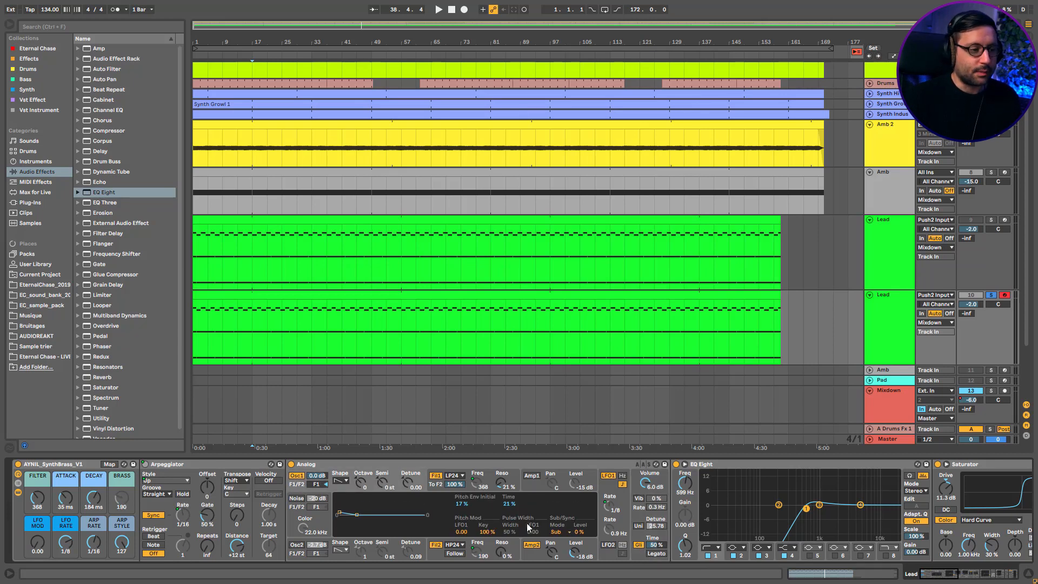
pyautogui.click(633, 543)
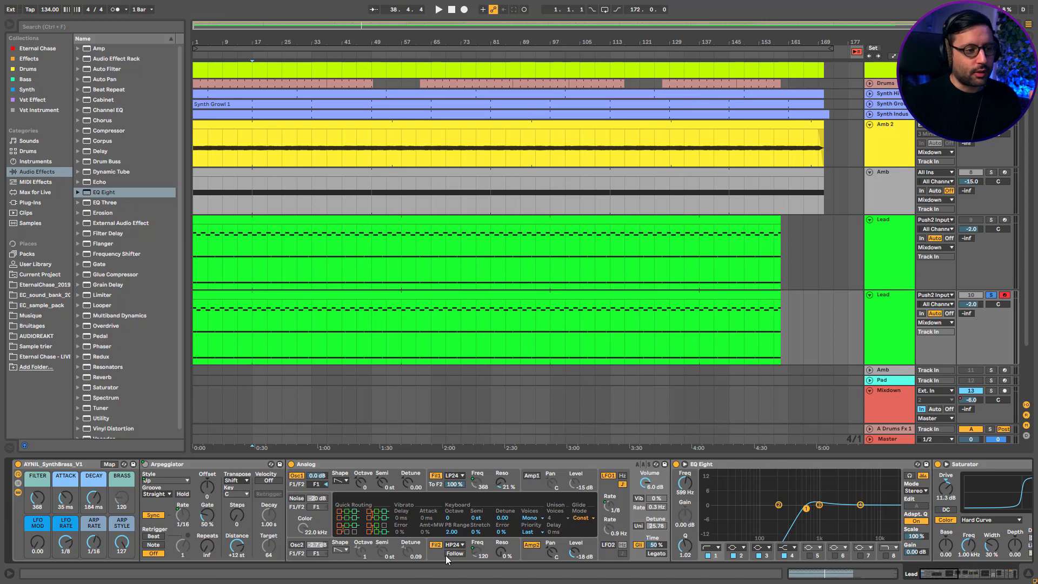
# Step: Delete the duplicate Lead track and audition the arrangement from bar 17 and from bar 85
pyautogui.press('Delete')
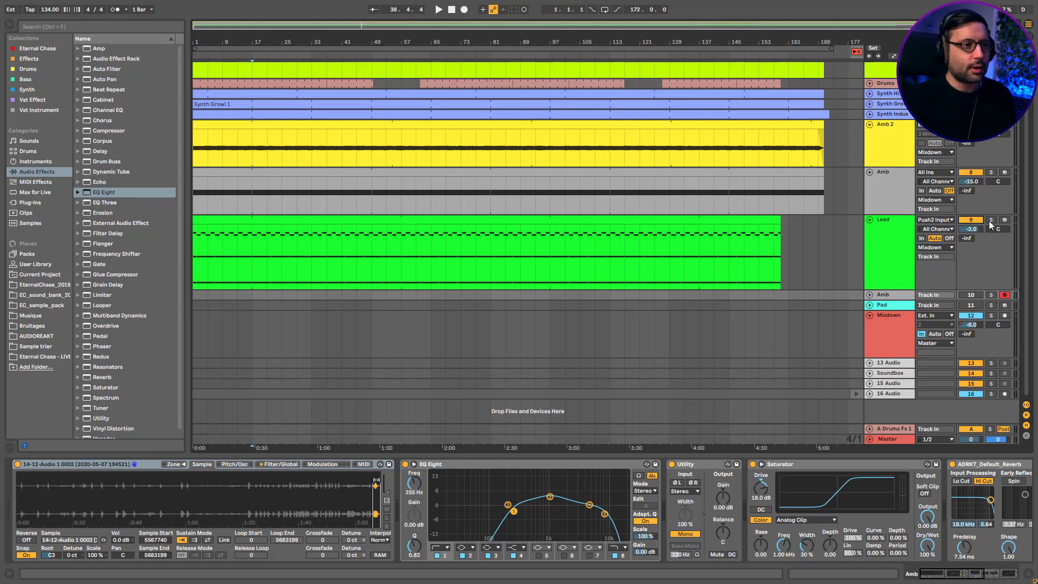
pyautogui.press('space')
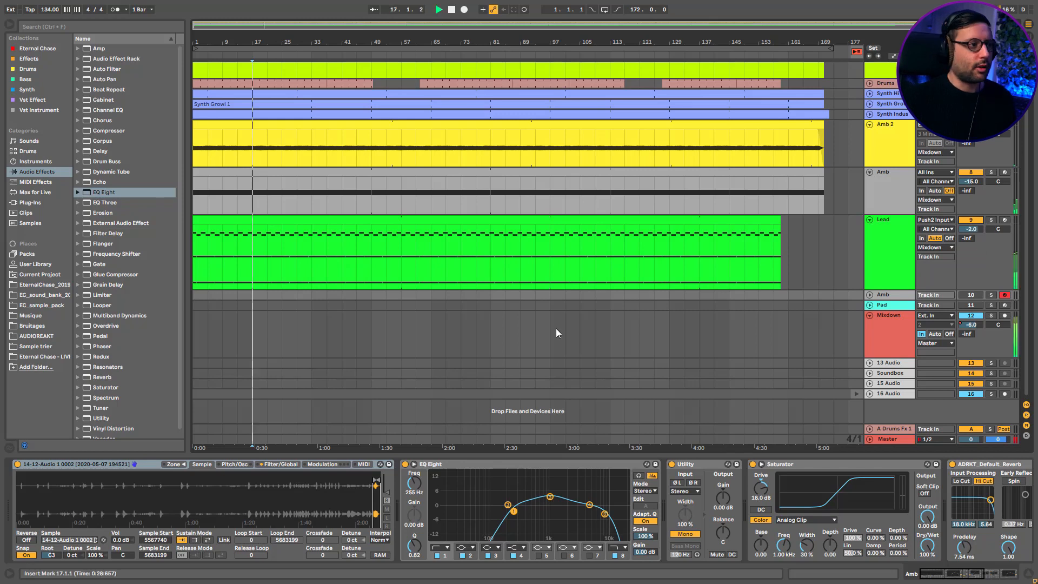
pyautogui.click(511, 247)
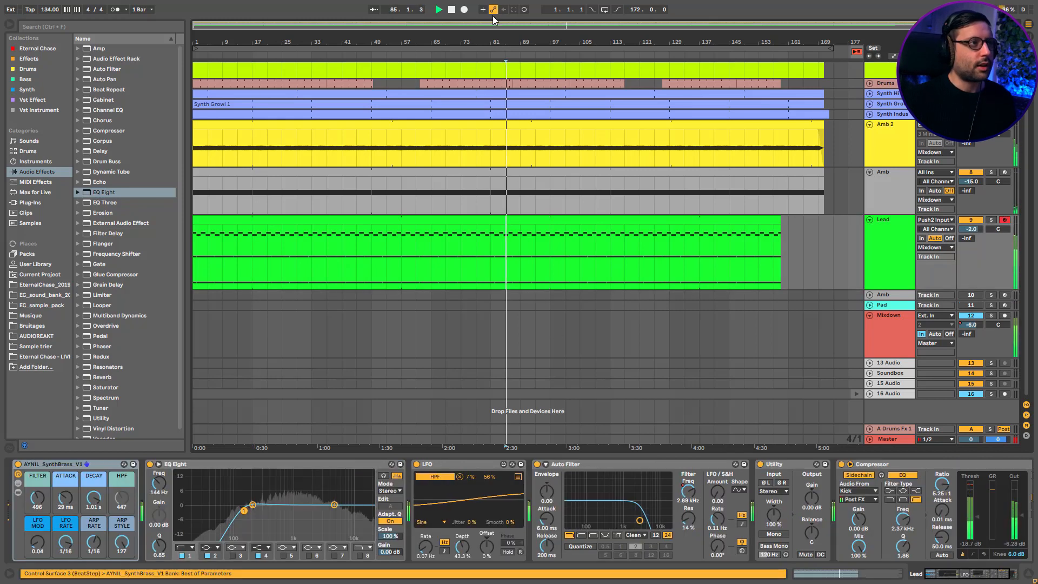
pyautogui.press('space')
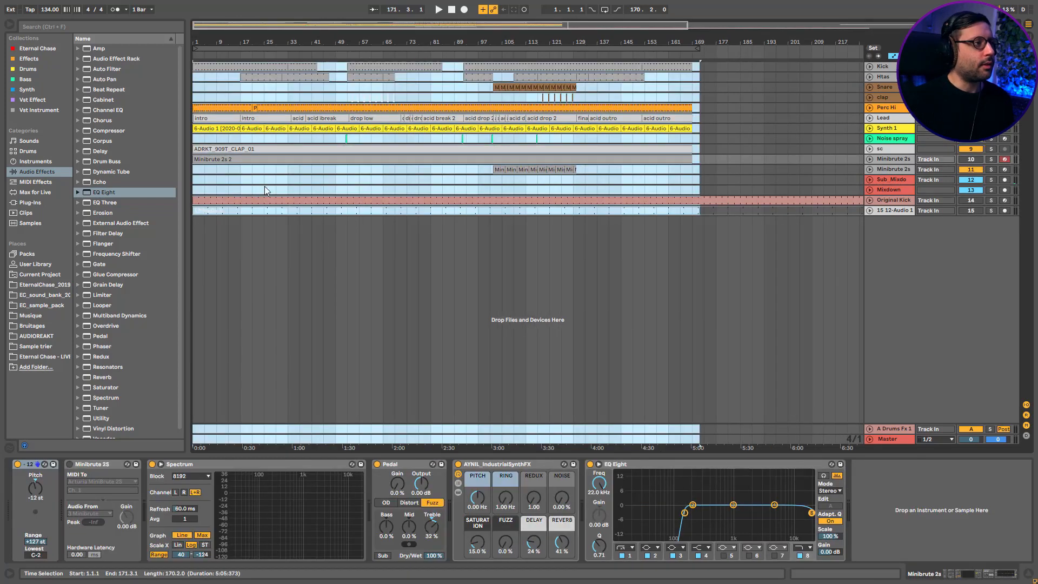
# Step: Audition the Minibrute project from about bar 21, and unfold its Lead and Synth 1 tracks
pyautogui.click(251, 189)
pyautogui.press('space')
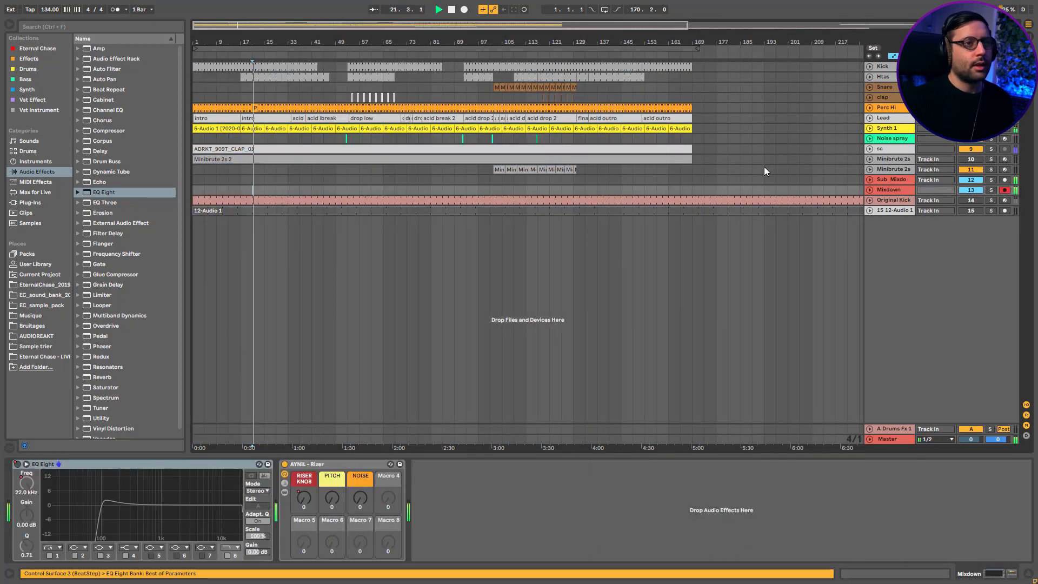
pyautogui.click(312, 180)
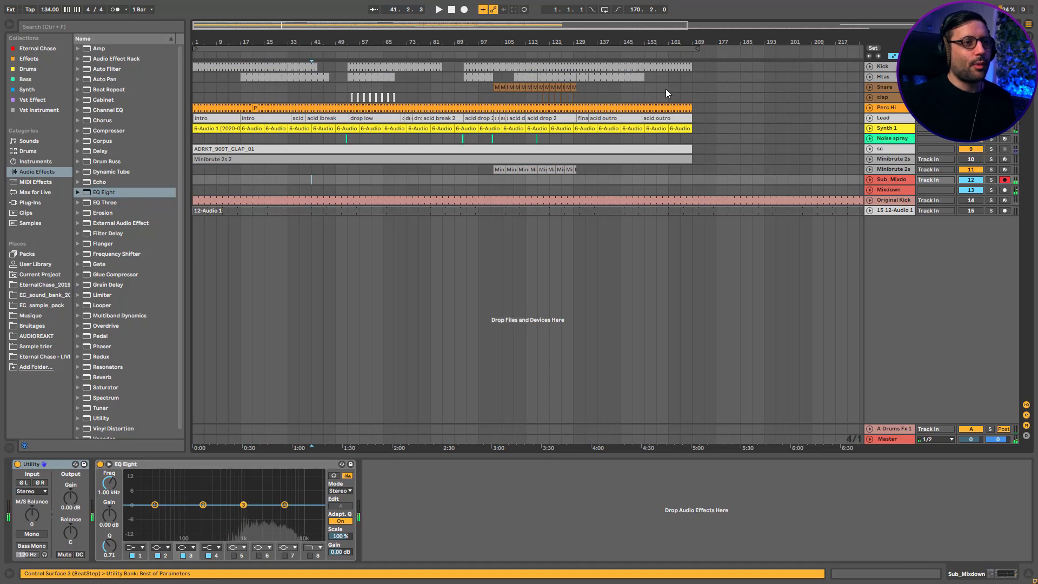
pyautogui.click(869, 118)
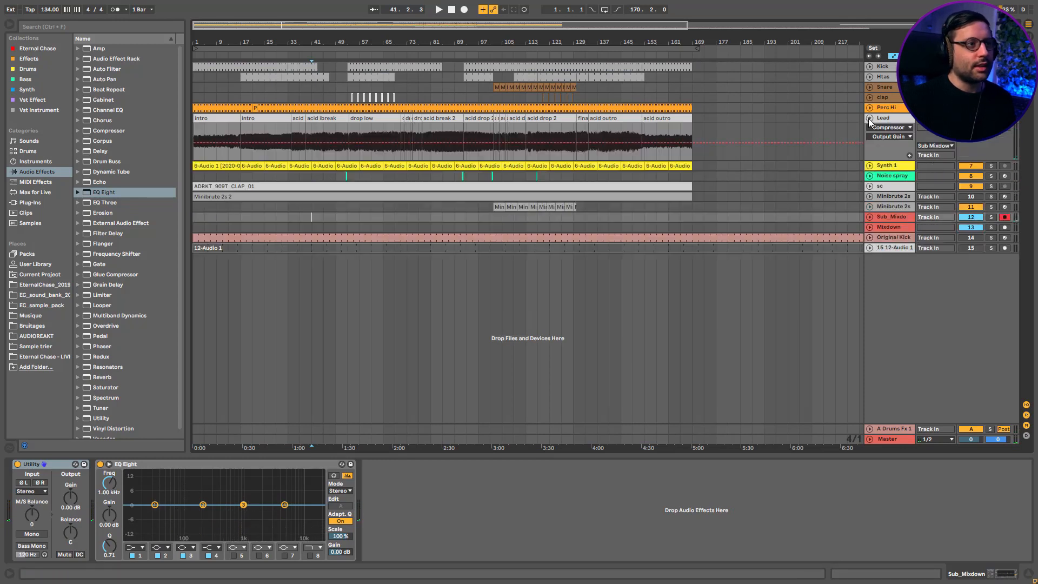
pyautogui.click(870, 166)
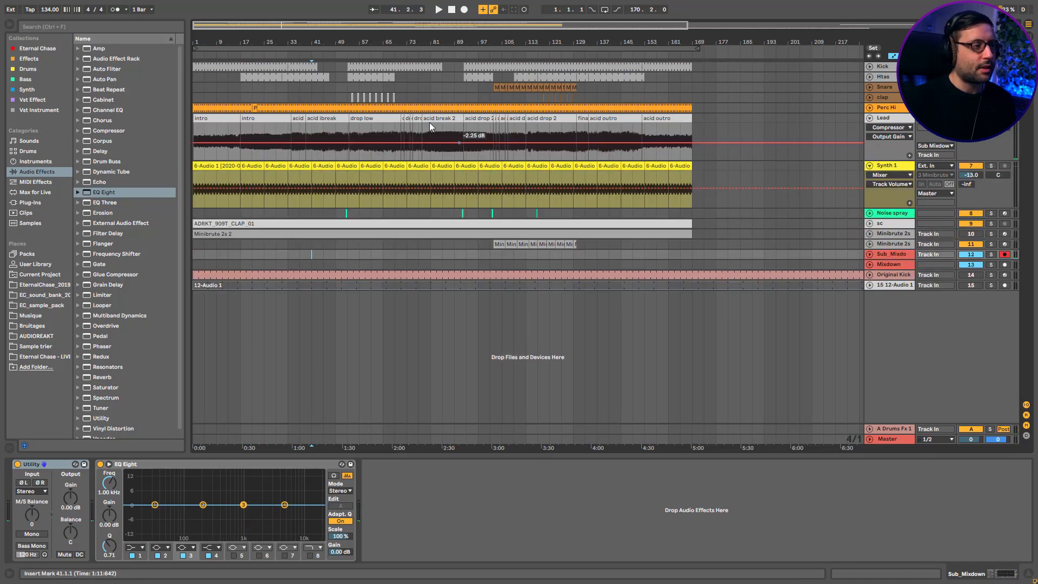
# Step: Play Synth 1 soloed from bar 77, re-enabling its second EQ Eight, AYNIL_IndustrialSynthFX rack and Pedal one after another
pyautogui.moveTo(380, 42); pyautogui.dragTo(421, 45)
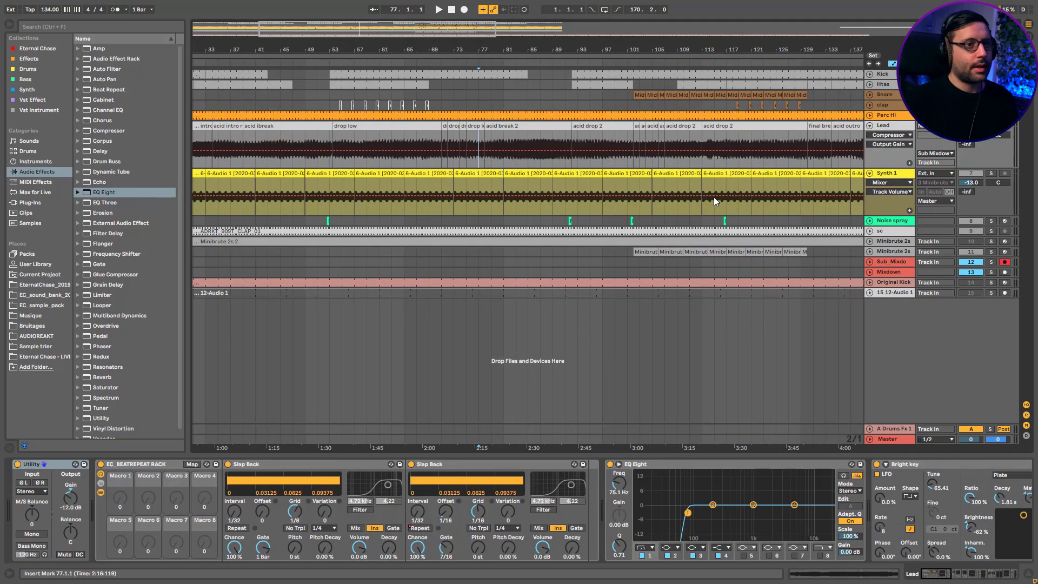
pyautogui.click(893, 176)
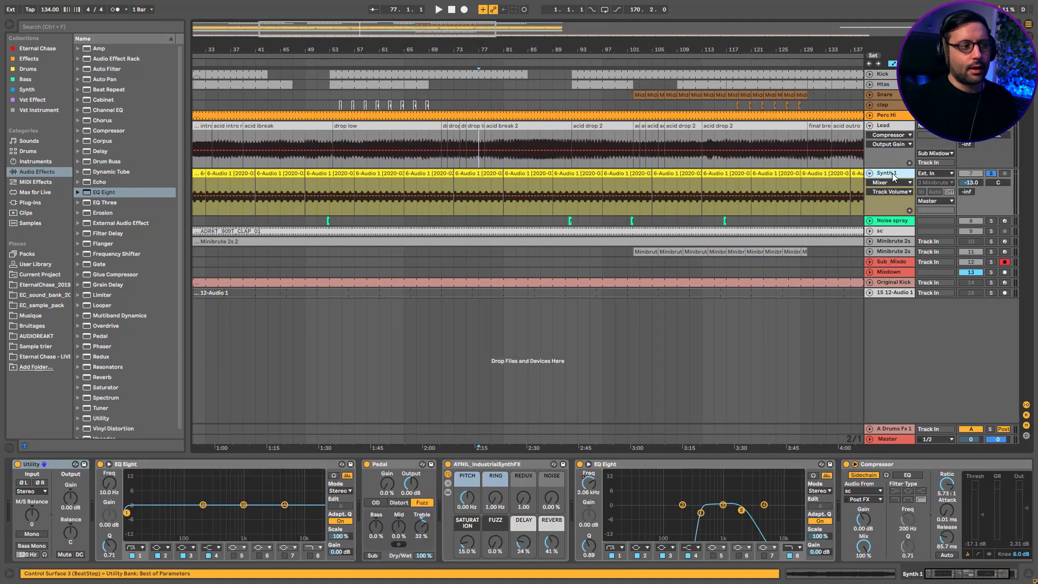
pyautogui.press('space')
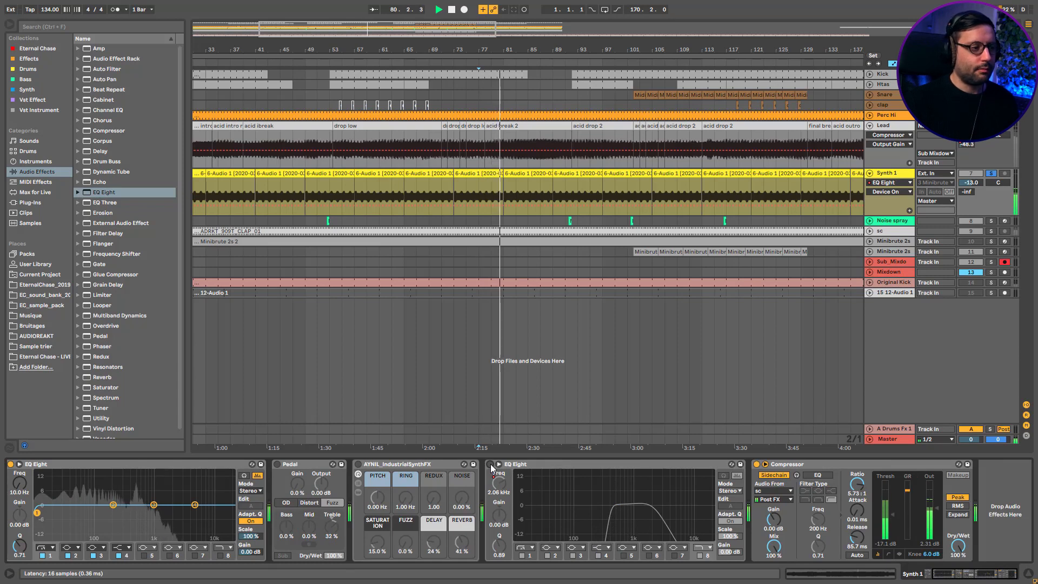
pyautogui.click(491, 464)
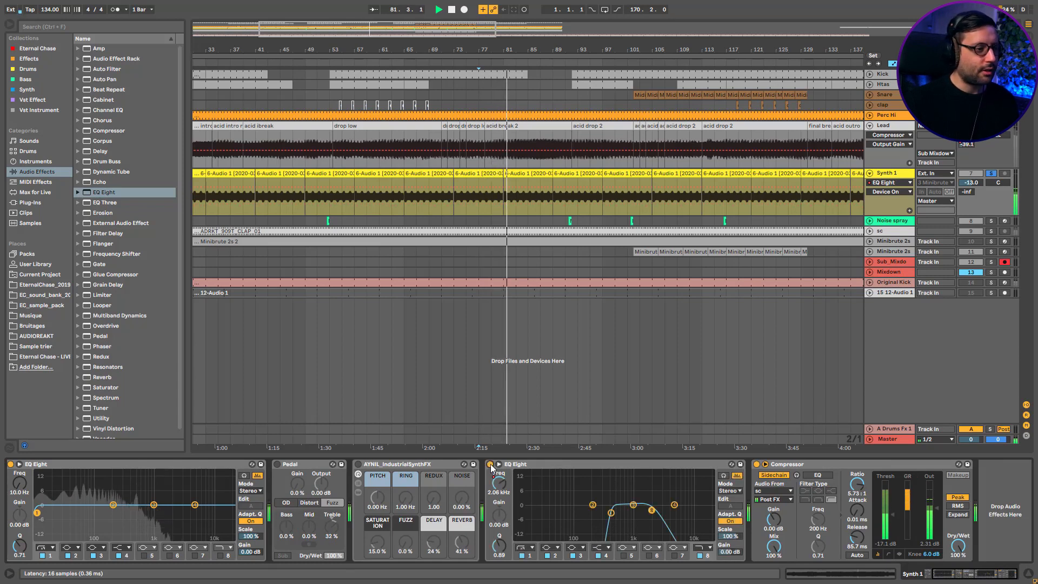
pyautogui.click(358, 464)
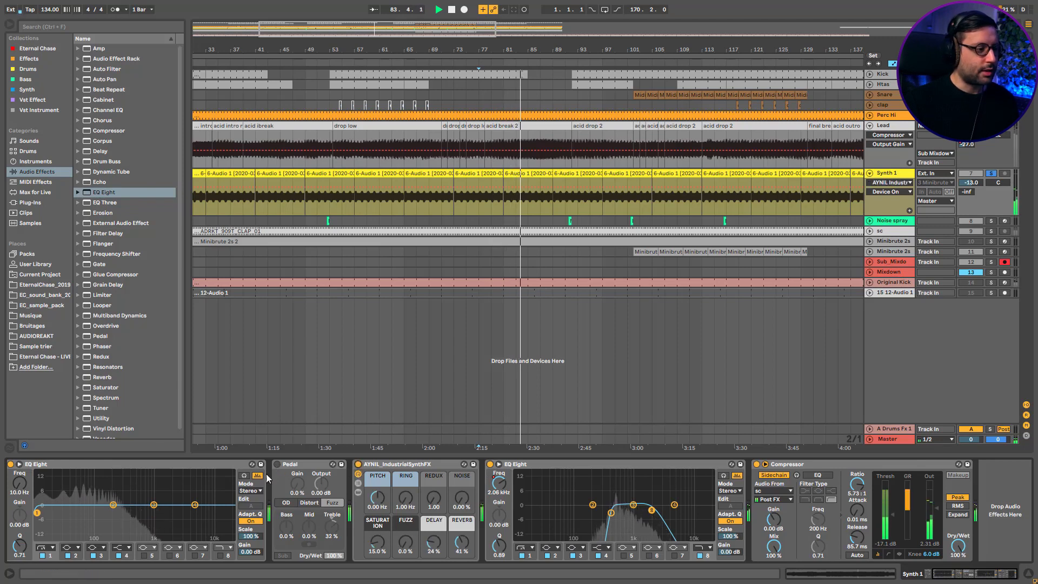
pyautogui.click(276, 464)
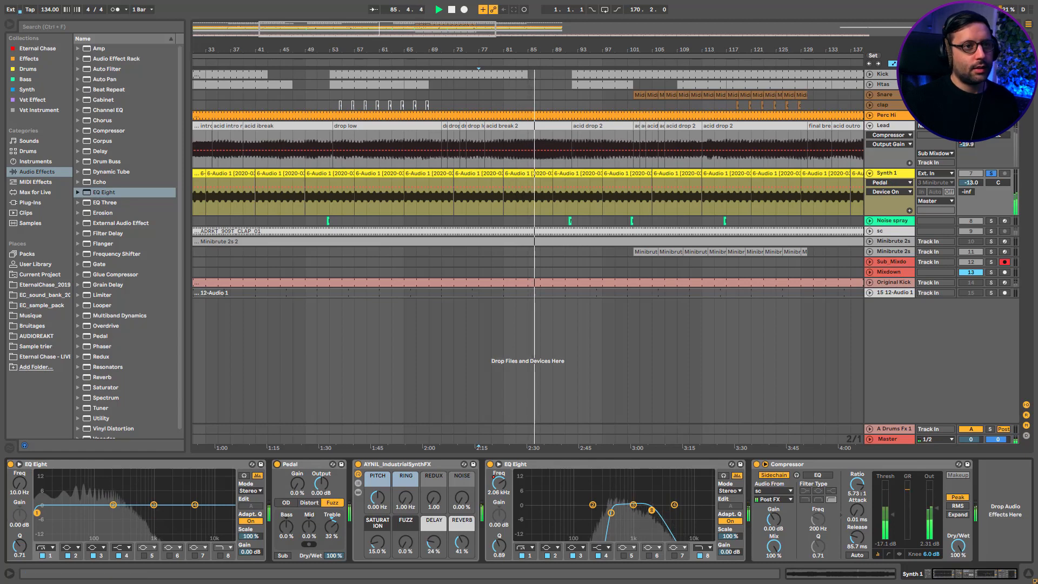
# Step: Play the Lead from bar 77 and bypass its Bright key device and both Saturators
pyautogui.click(891, 126)
pyautogui.press('space')
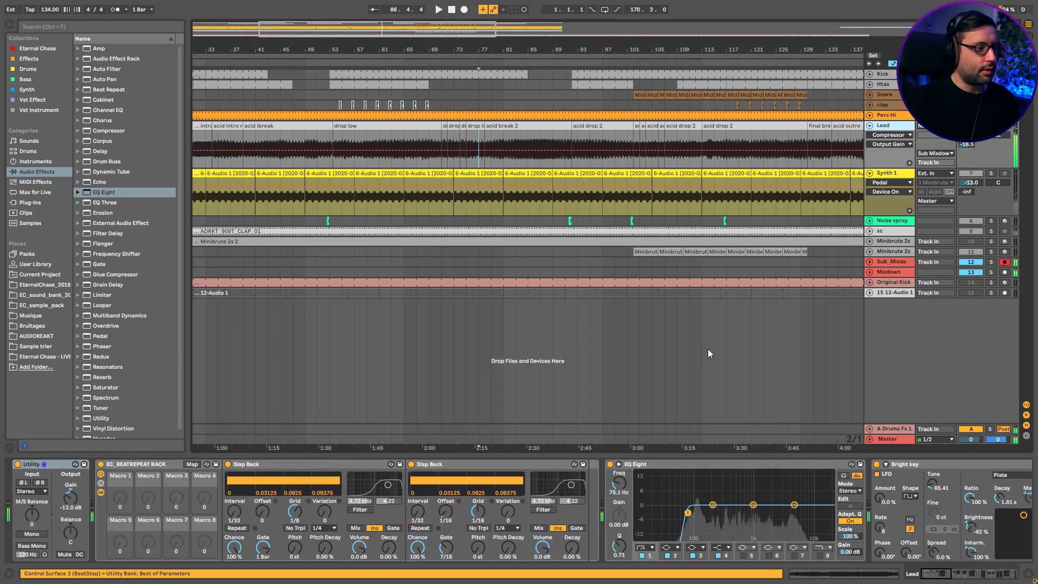
pyautogui.press('space')
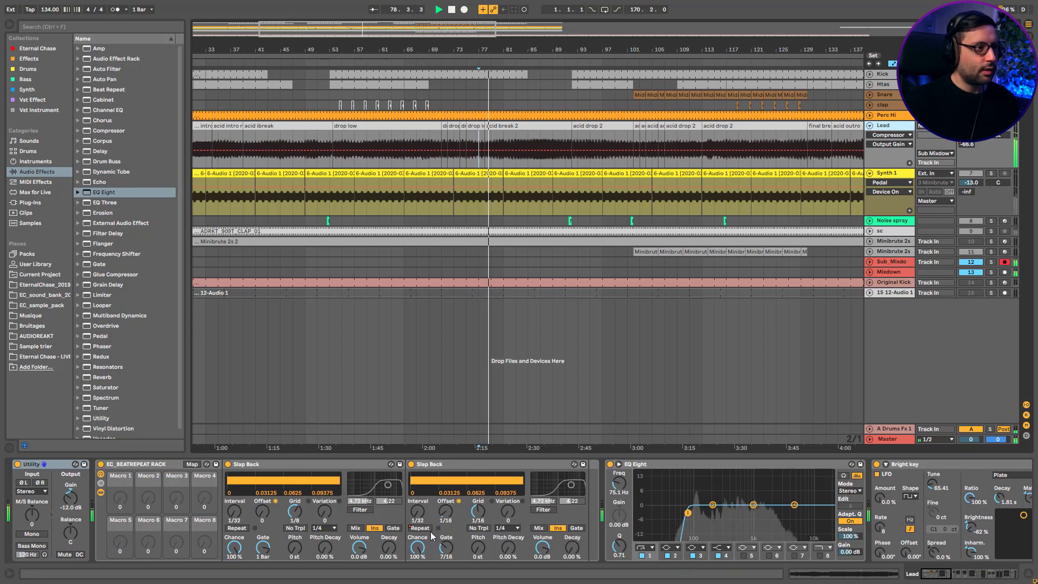
pyautogui.click(961, 576)
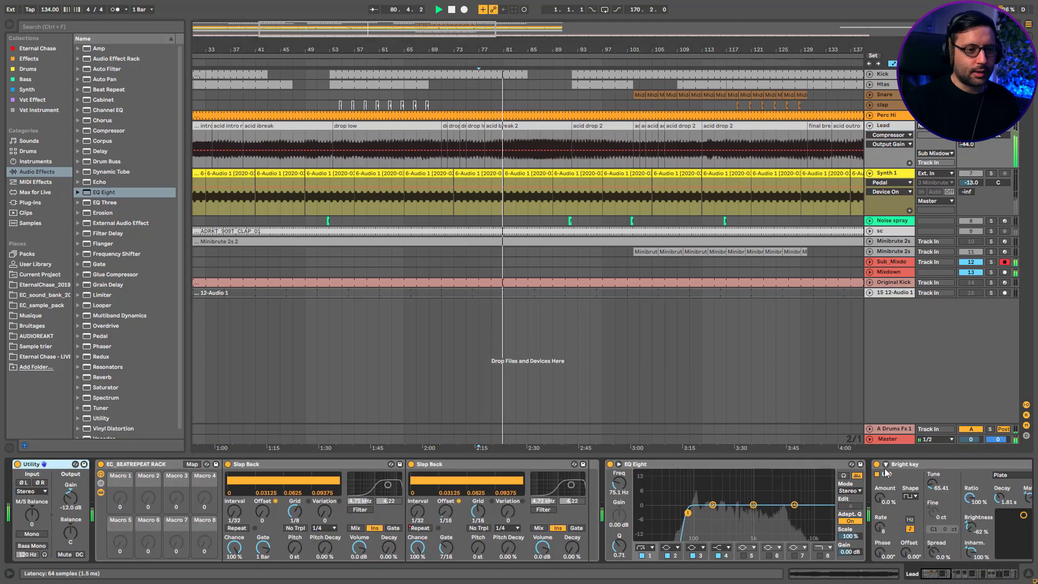
pyautogui.click(941, 577)
pyautogui.click(941, 576)
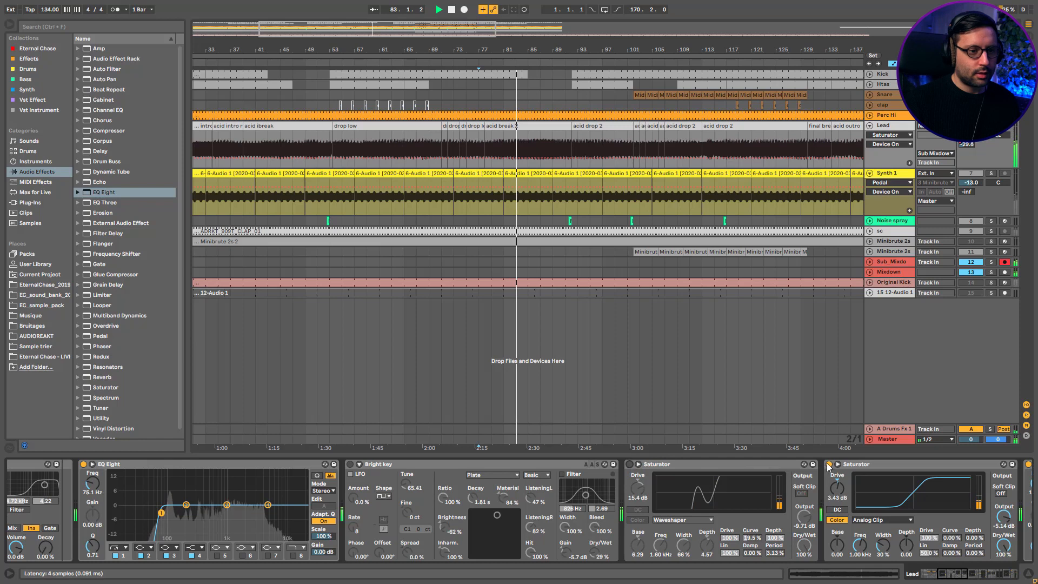
pyautogui.click(827, 464)
# Step: Bypass the Lead's Echo, ADRKT_Reverb_Plate and both J37 Stereo devices during playback
pyautogui.moveTo(955, 573); pyautogui.dragTo(1008, 577)
pyautogui.click(778, 464)
pyautogui.click(986, 575)
pyautogui.click(184, 464)
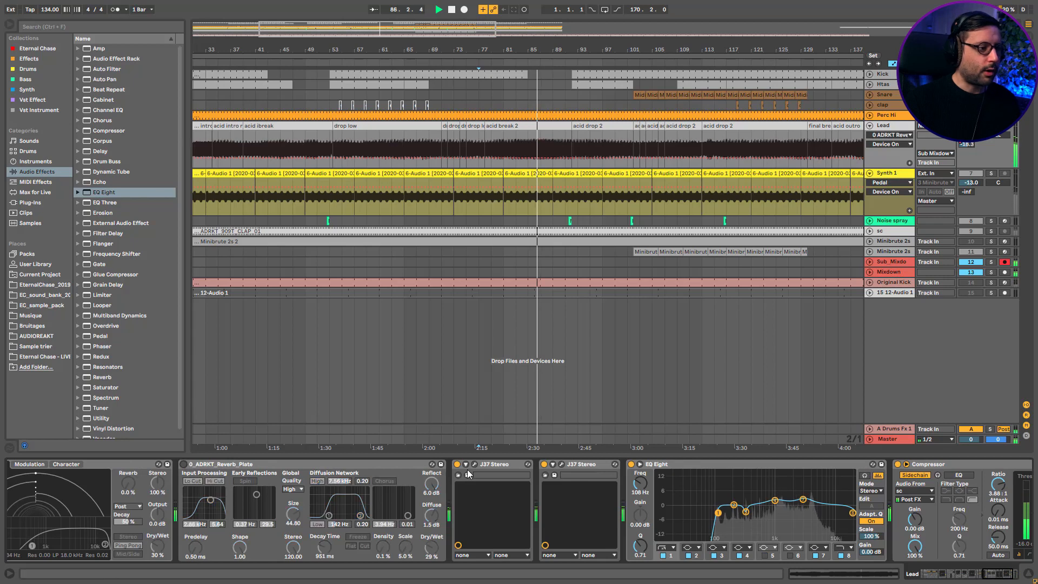
pyautogui.click(458, 464)
pyautogui.click(544, 464)
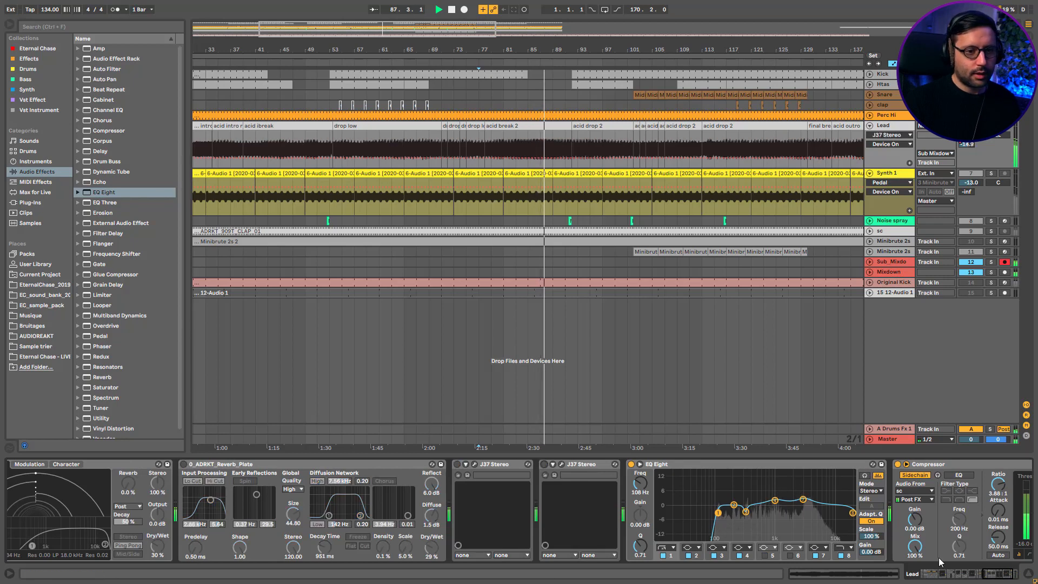
# Step: Replay the Lead from bar 77 and re-enable Bright key and both Saturators in order
pyautogui.moveTo(1007, 577); pyautogui.dragTo(950, 577)
pyautogui.press('space')
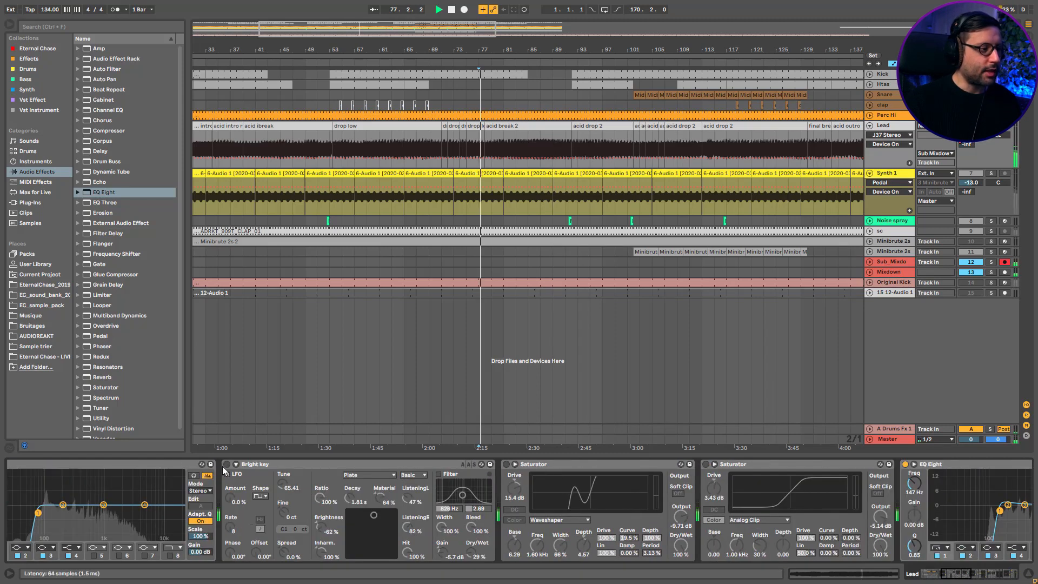
pyautogui.click(226, 465)
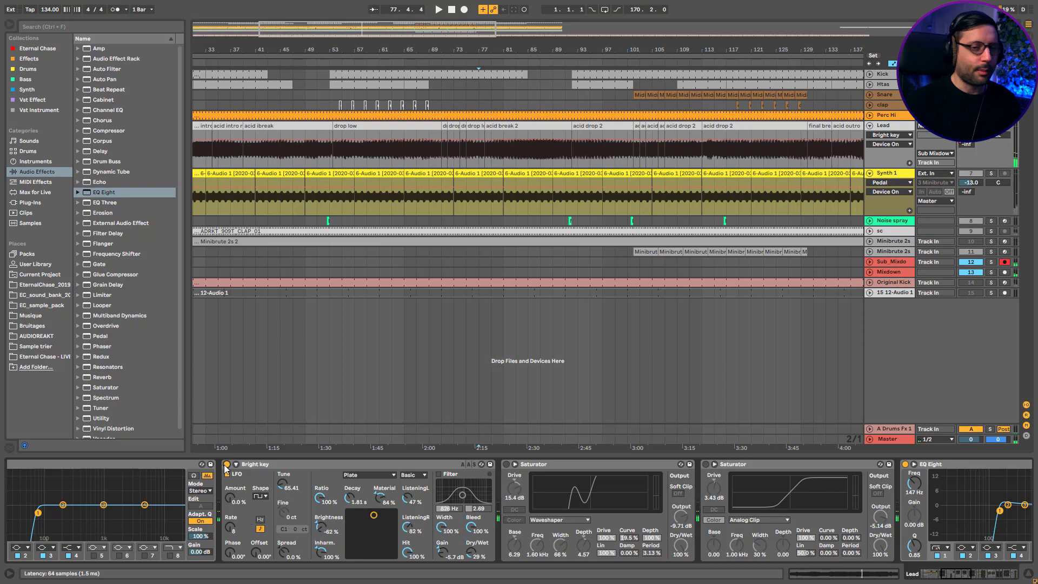
pyautogui.click(276, 465)
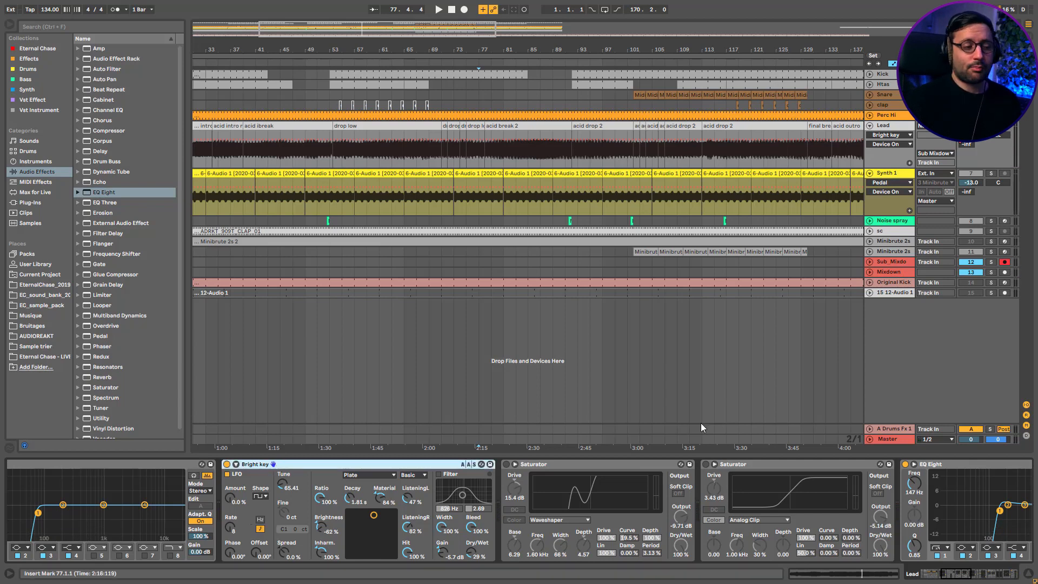
pyautogui.click(506, 465)
pyautogui.press('space')
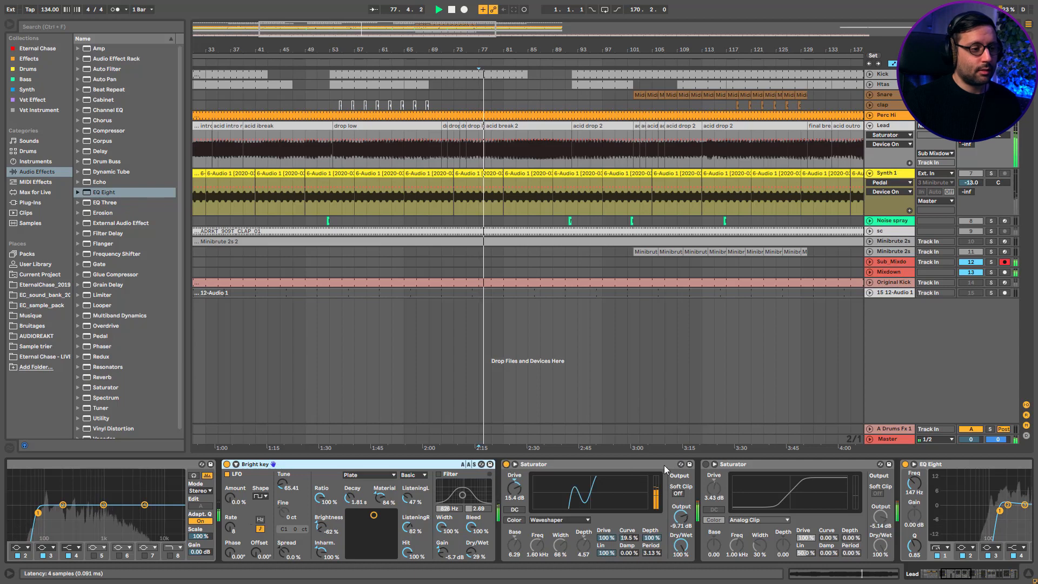
pyautogui.click(703, 464)
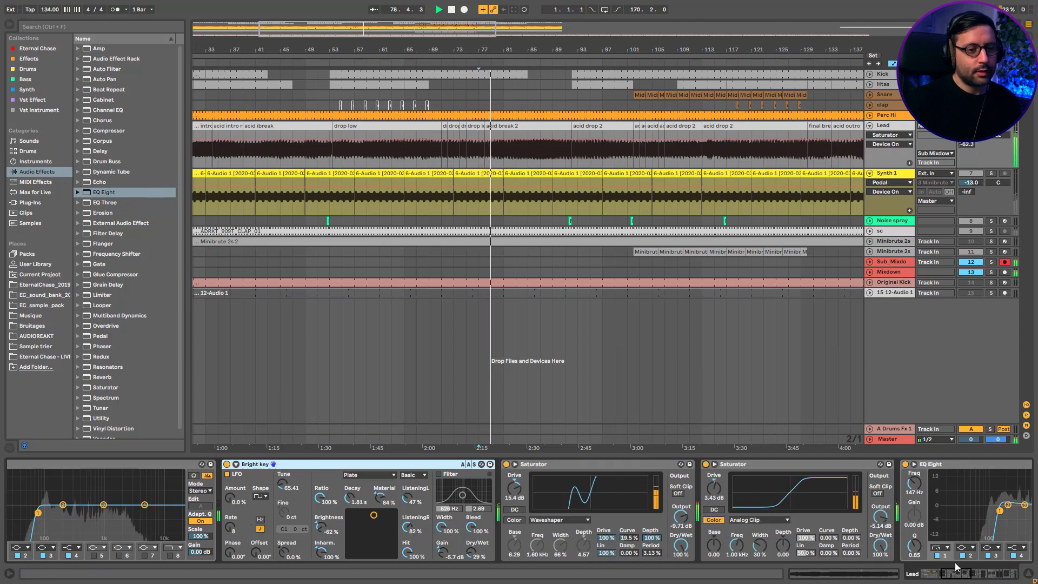
# Step: Re-enable the Lead's Echo, ADRKT_Reverb_Plate and both J37 Stereo devices one by one while it plays
pyautogui.click(971, 577)
pyautogui.moveTo(971, 577); pyautogui.dragTo(980, 576)
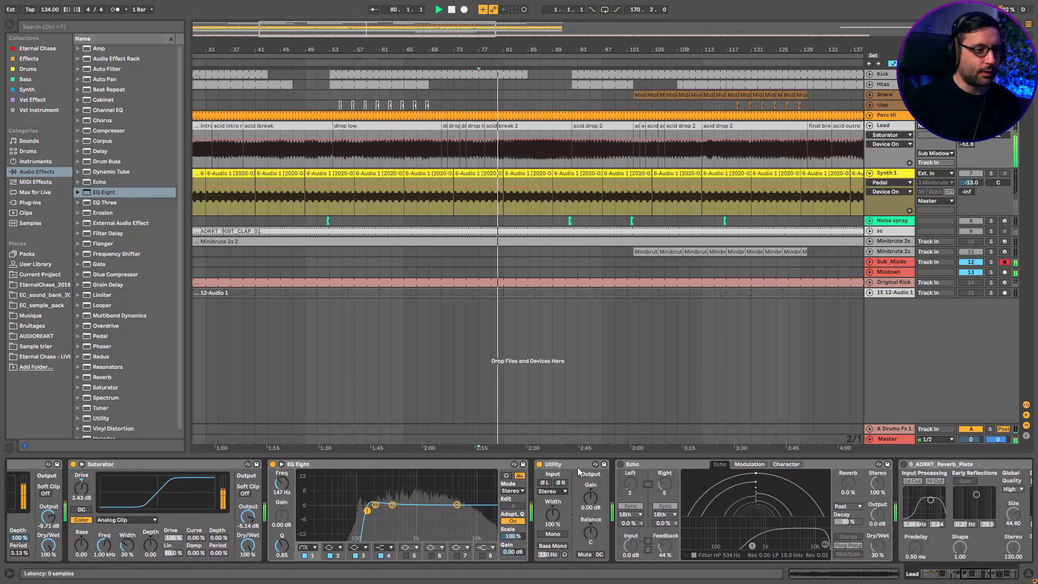
pyautogui.click(621, 465)
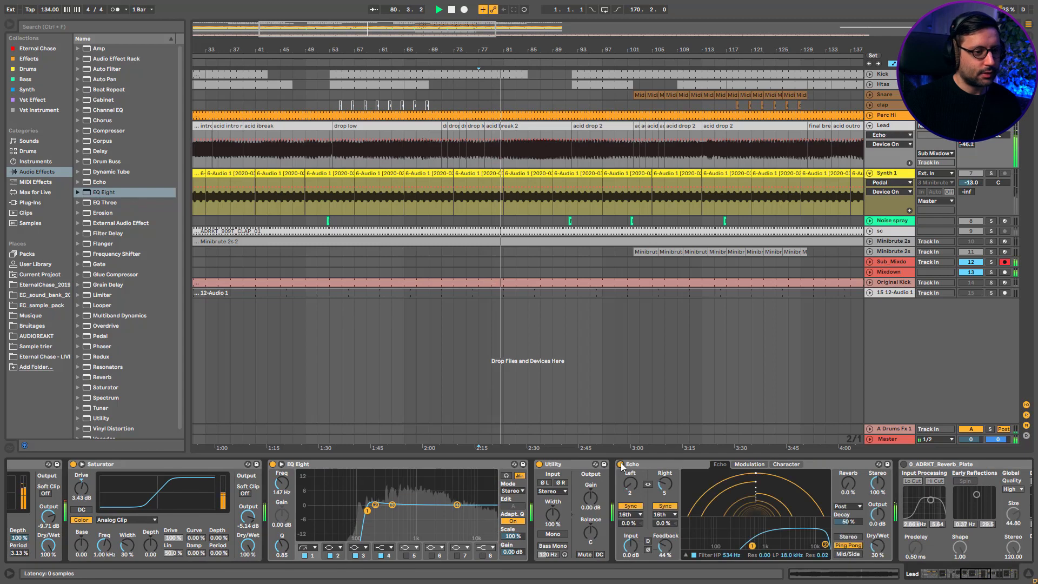
pyautogui.click(979, 577)
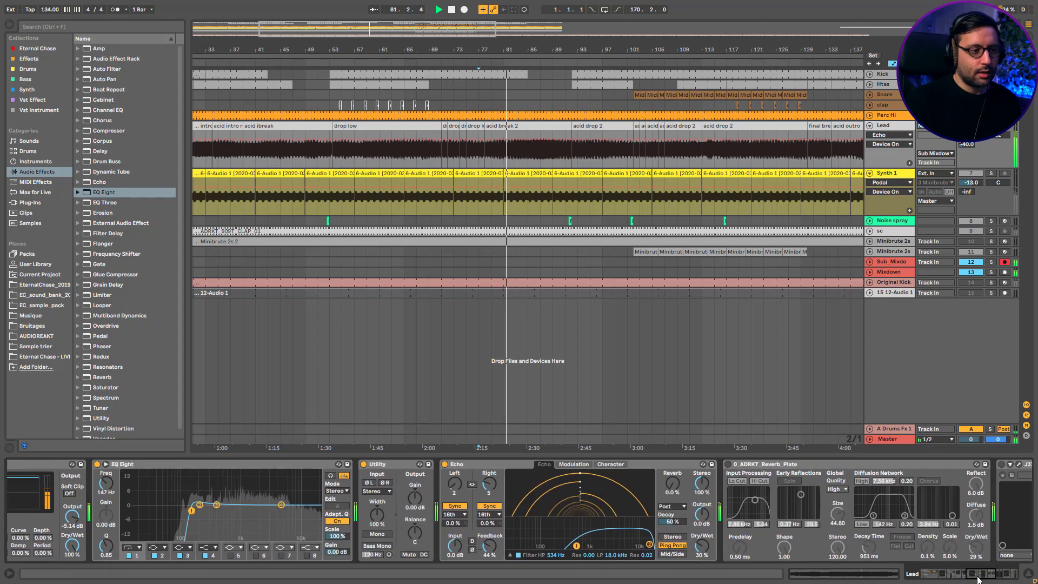
pyautogui.click(729, 465)
pyautogui.hscroll(5, 480, 476)
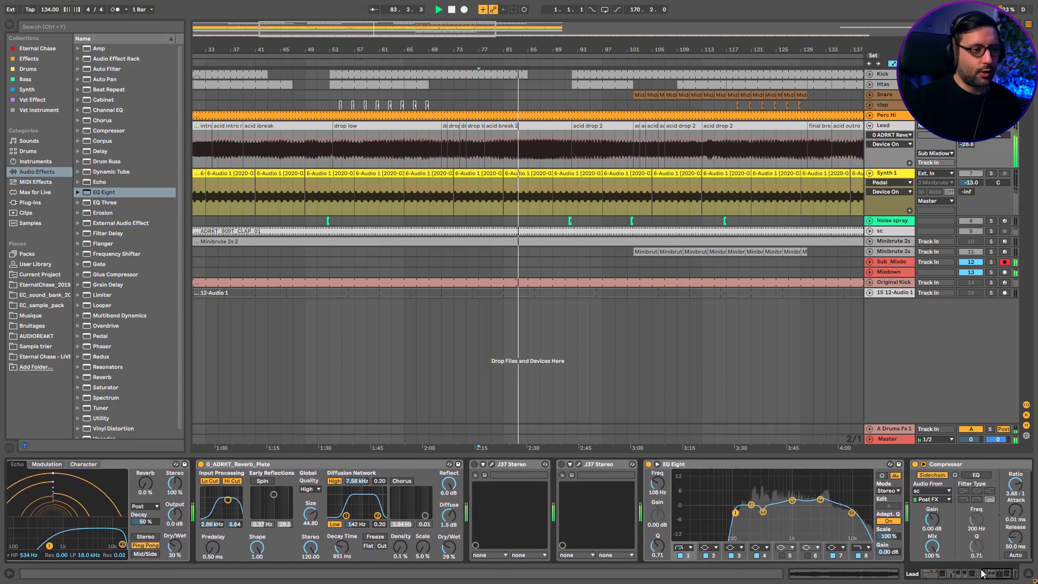
pyautogui.click(474, 463)
pyautogui.click(561, 464)
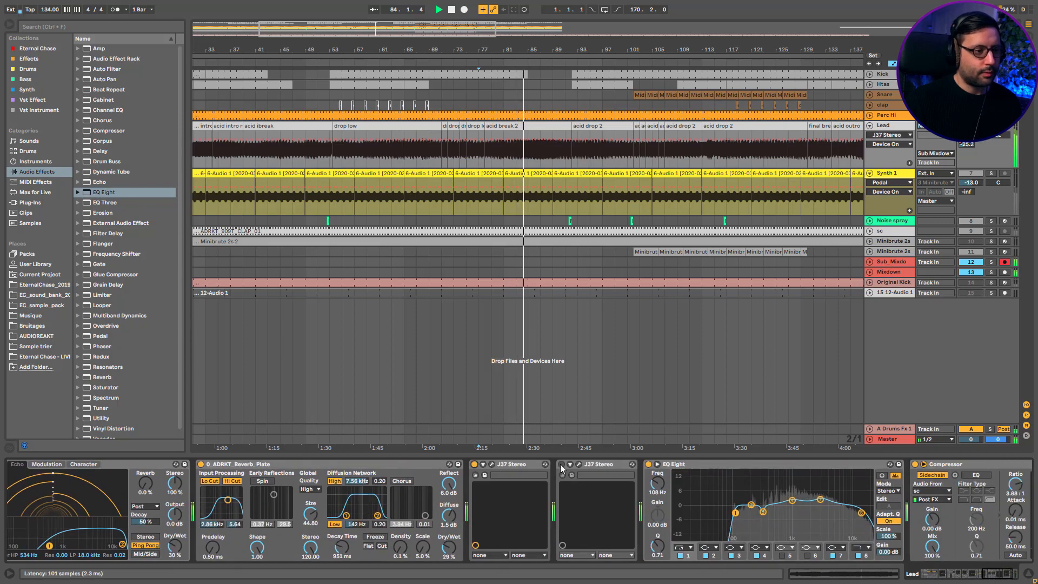
# Step: Inspect the Lead's second J37 Stereo, final EQ Eight and sidechained Compressor, and audition the complete chain from bar 77
pyautogui.click(611, 466)
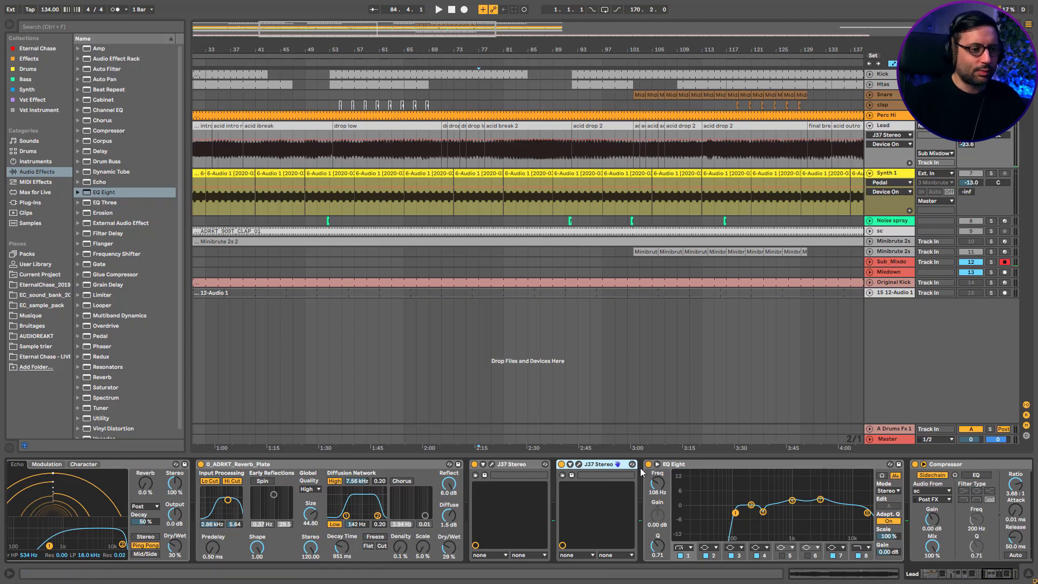
pyautogui.moveTo(993, 576); pyautogui.dragTo(1008, 574)
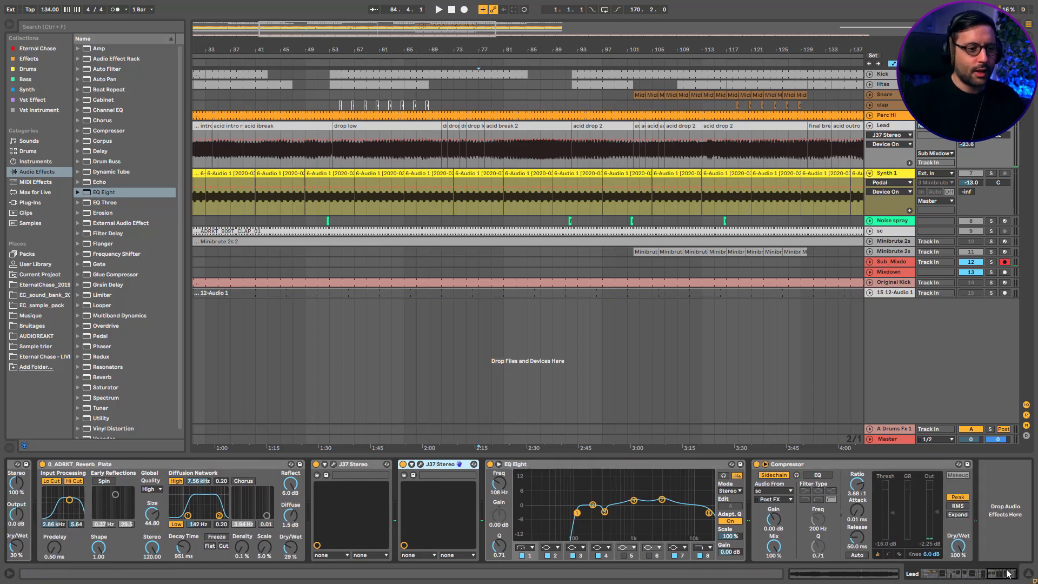
pyautogui.press('space')
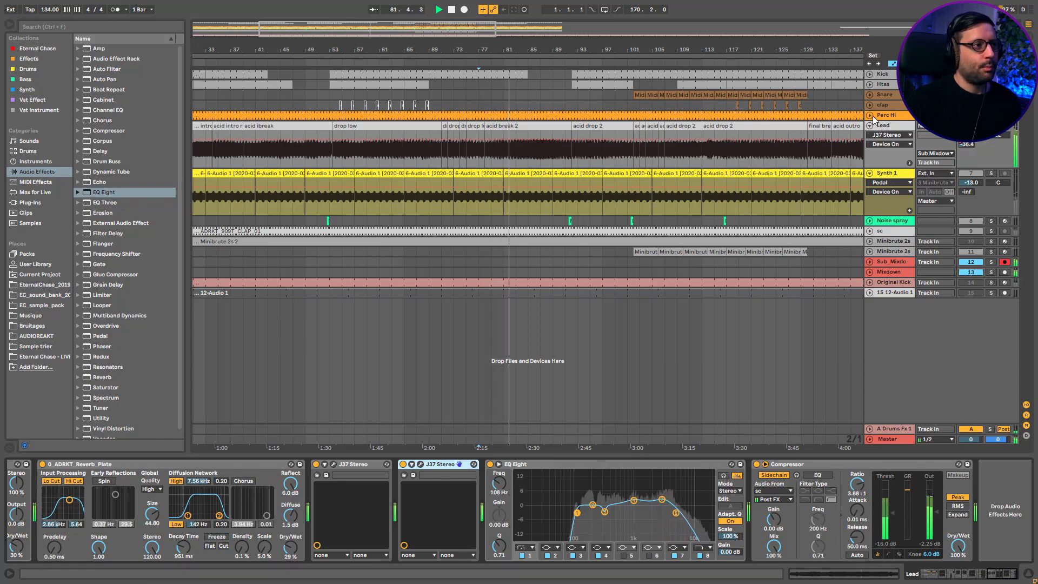
pyautogui.press('space')
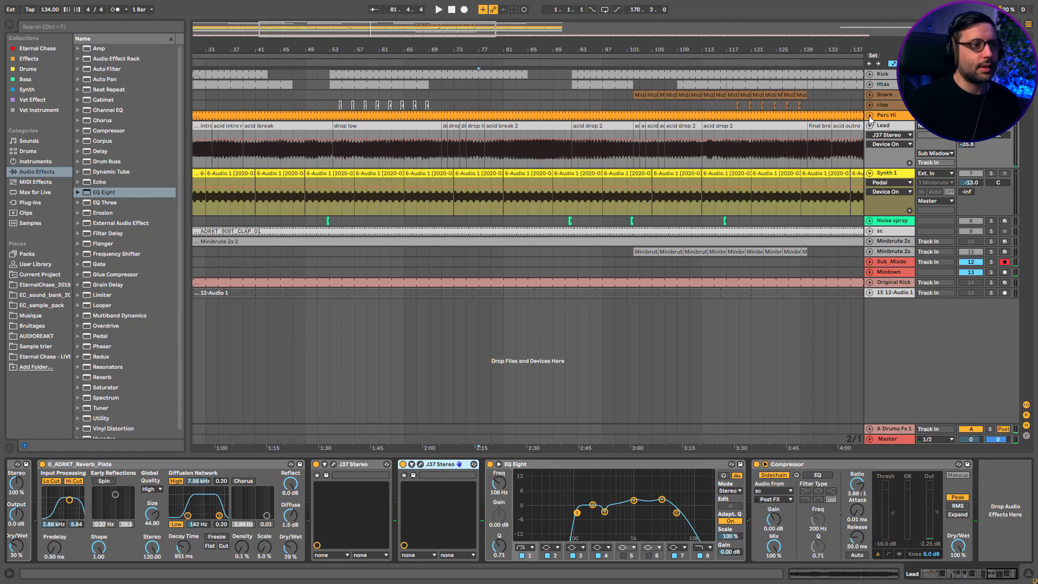
# Step: Fold the Lead and Synth 1 tracks in the arrangement
pyautogui.click(870, 133)
pyautogui.click(870, 125)
pyautogui.click(870, 126)
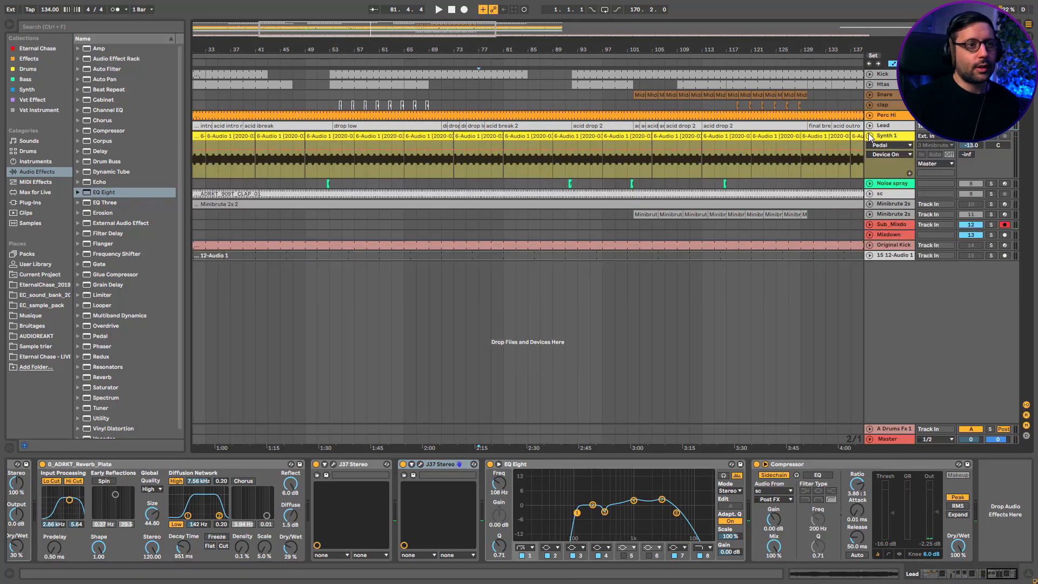
pyautogui.click(870, 135)
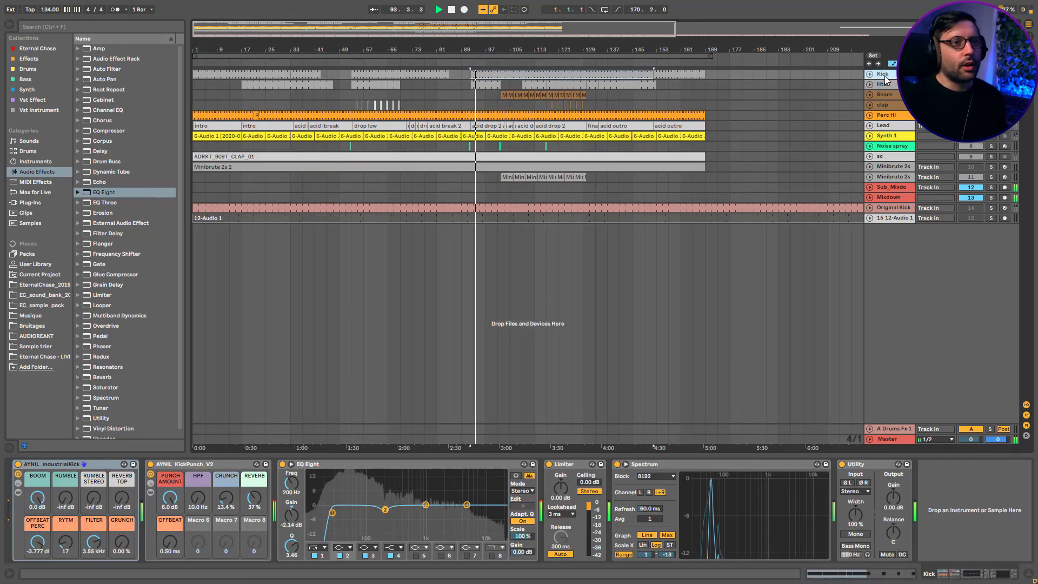
# Step: Audition the Kick track from bar 92 and inspect the chains and devices inside its AYNIL_IndustrialKick rack
pyautogui.press('space')
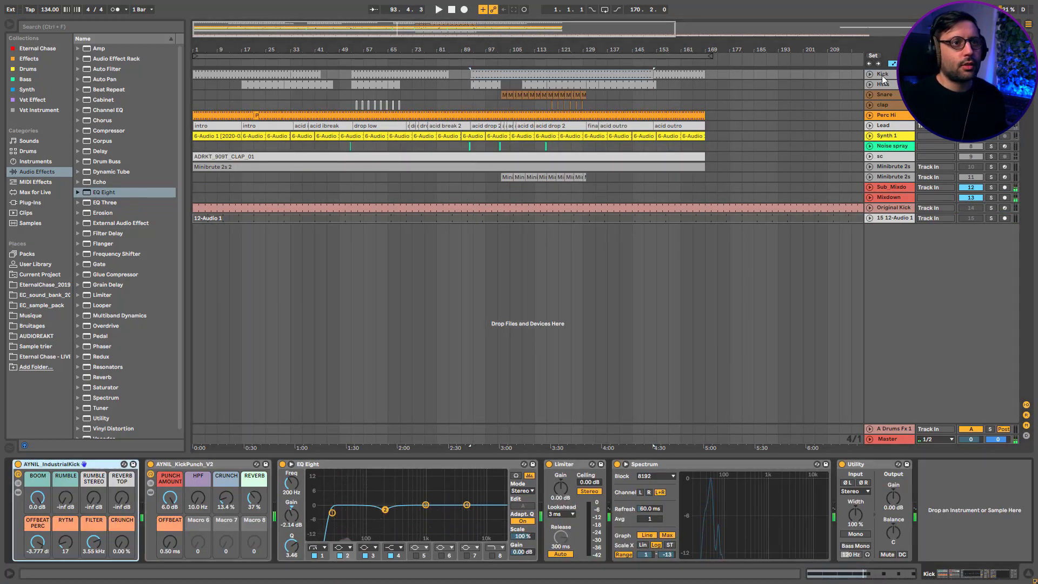
pyautogui.press('space')
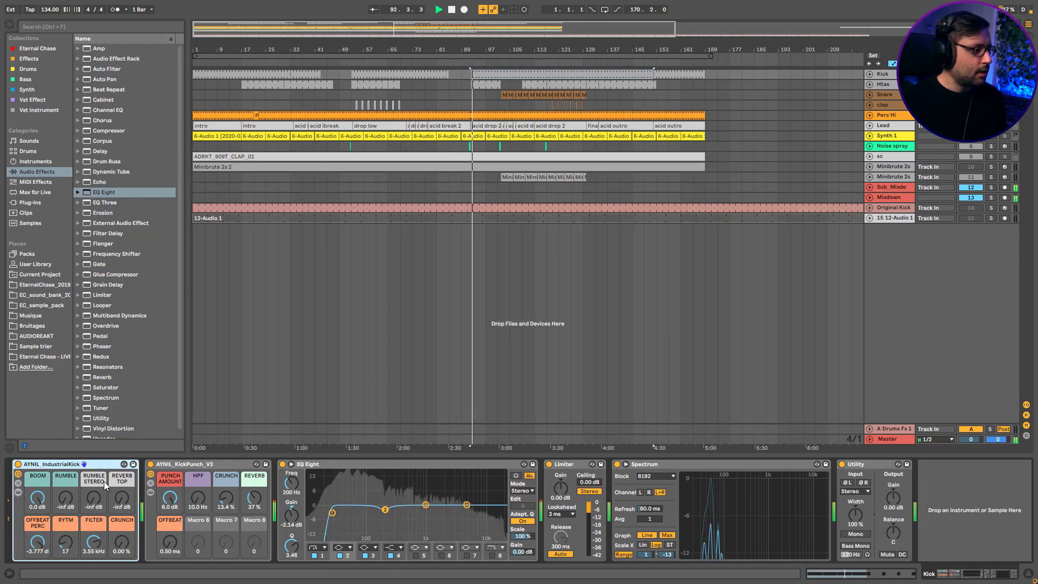
pyautogui.click(18, 492)
pyautogui.press('space')
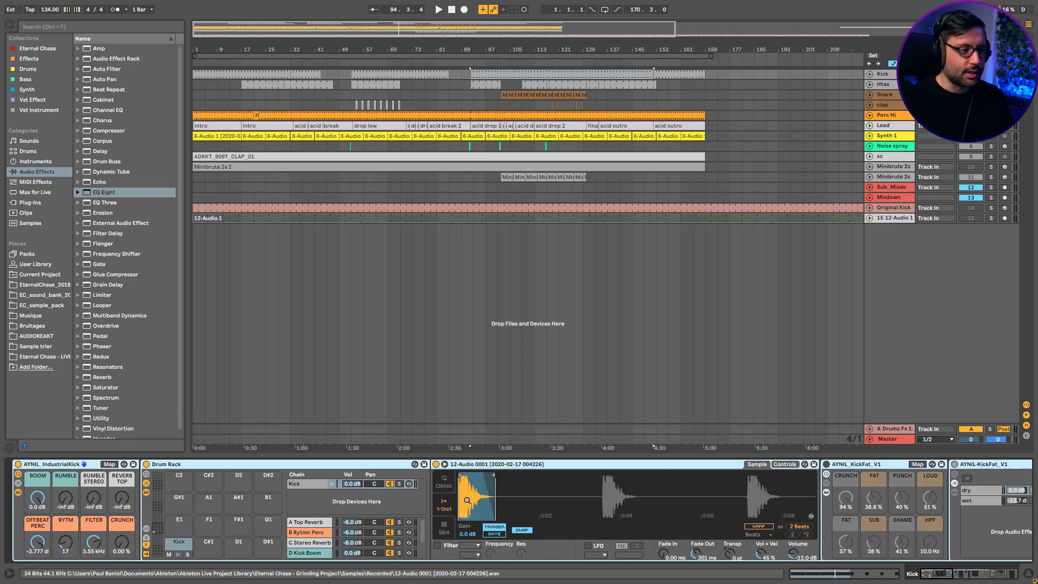
pyautogui.click(17, 492)
# Step: Try the AYNIL_IndustrialKick rack with OFFBEAT PERC and BOOM at -inf dB, and undo both changes
pyautogui.moveTo(37, 542); pyautogui.dragTo(38, 562)
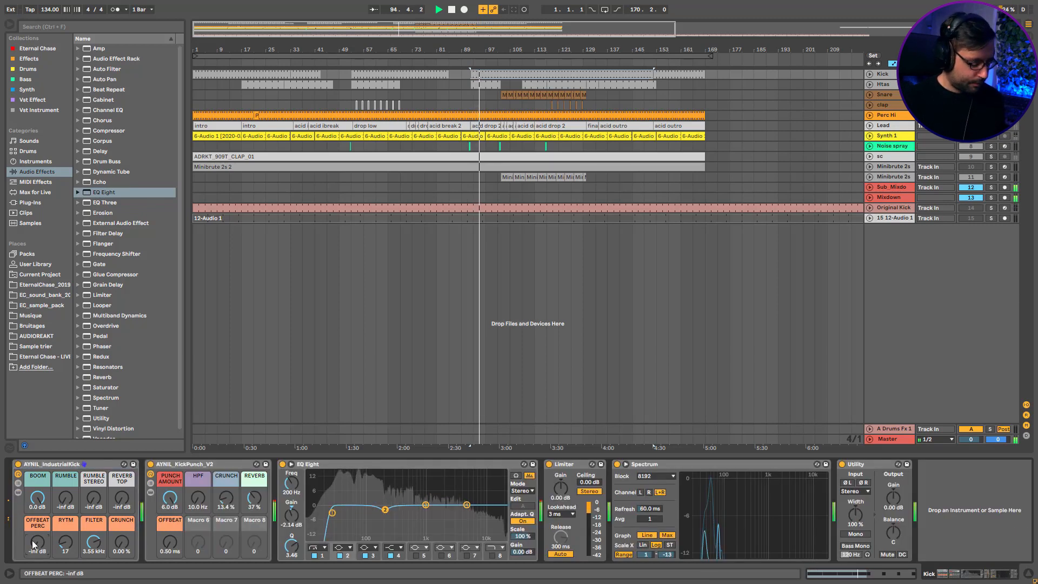
pyautogui.moveTo(34, 500); pyautogui.dragTo(34, 527)
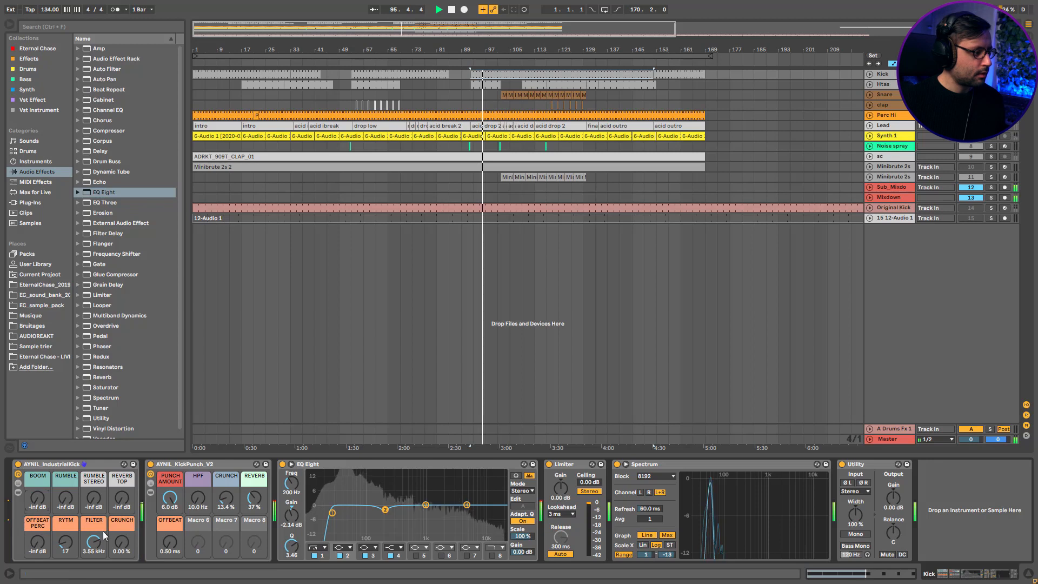
pyautogui.hotkey('ctrl', 'z')
pyautogui.hotkey('ctrl', 'z')
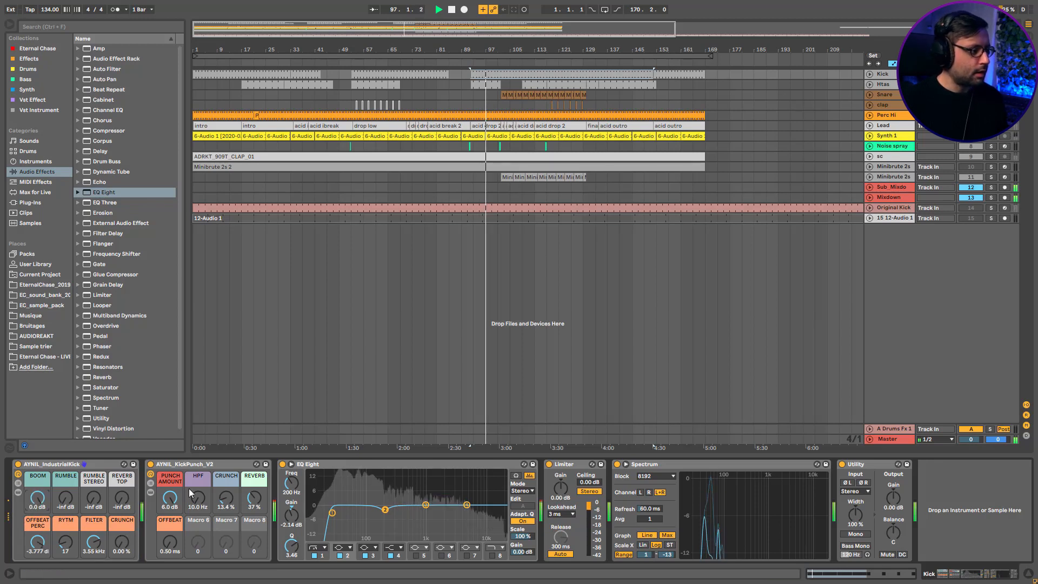
# Step: Compare the playing kick with the AYNIL_KickPunch rack bypassed and enabled
pyautogui.click(150, 464)
pyautogui.click(150, 464)
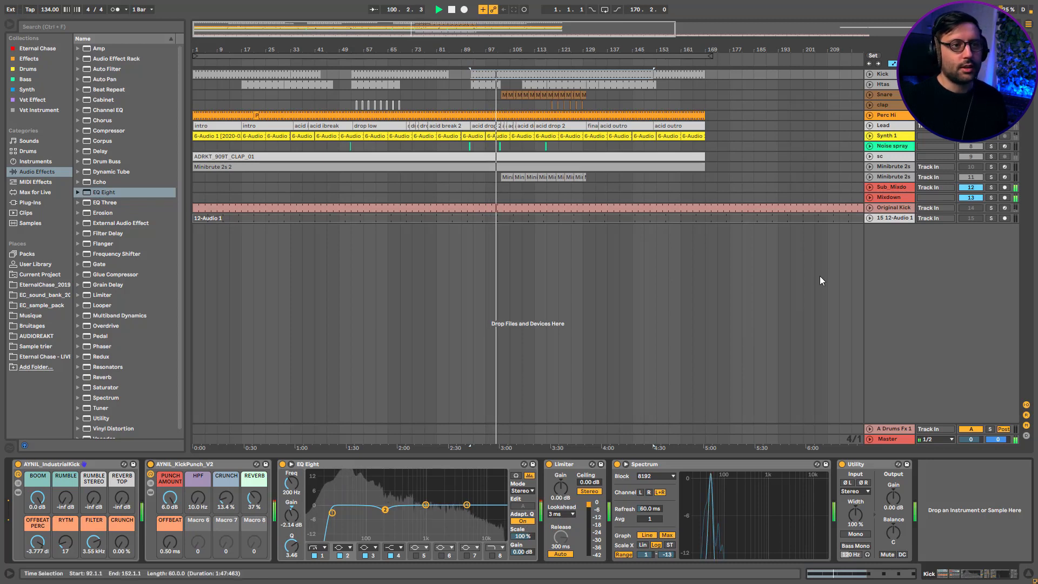
# Step: Inspect the Htas and Snare tracks' device chains and audition the snare from bar 113
pyautogui.click(890, 82)
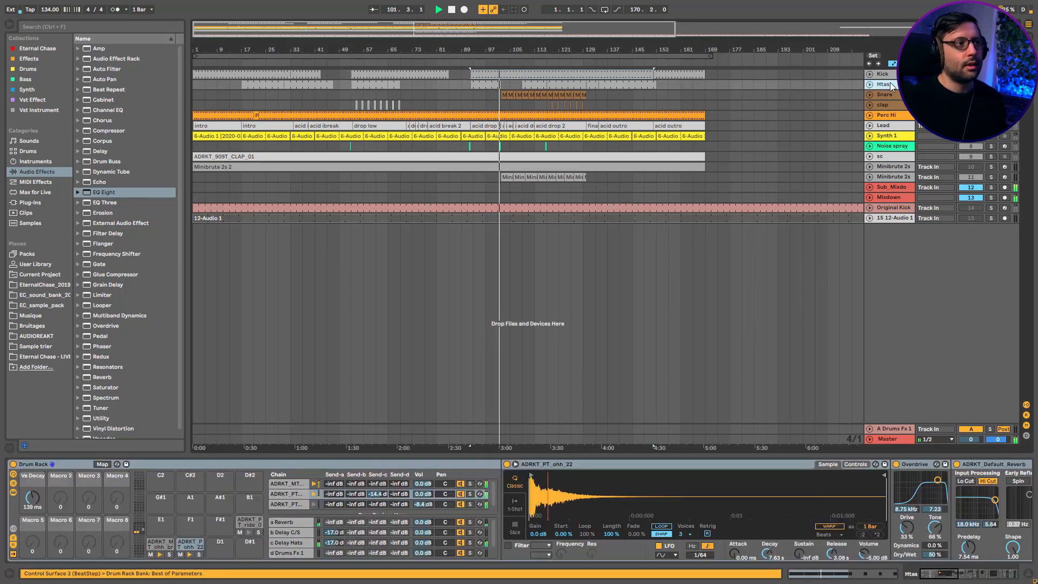
pyautogui.press('space')
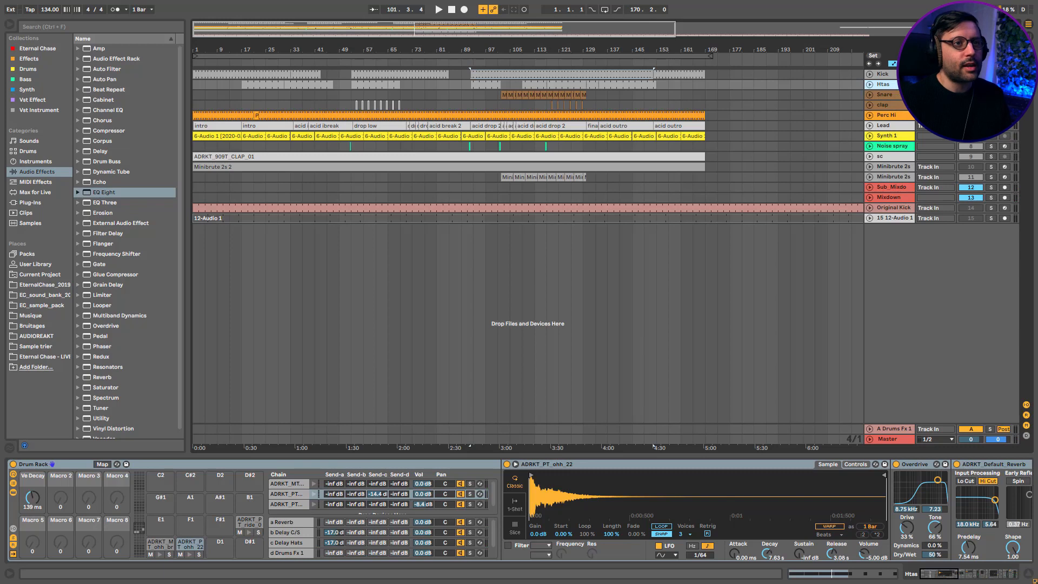
pyautogui.click(895, 96)
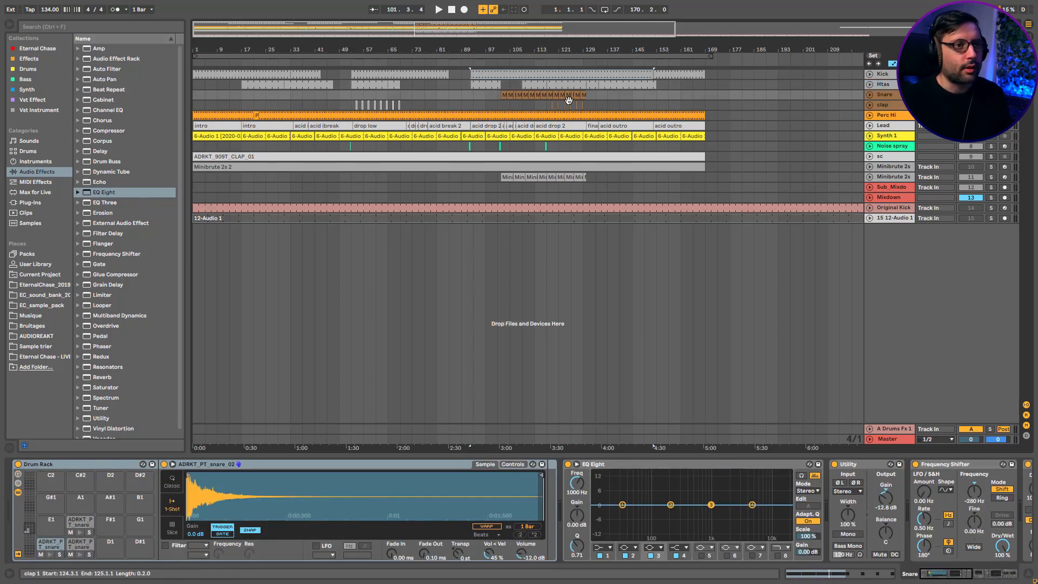
pyautogui.click(536, 93)
pyautogui.press('space')
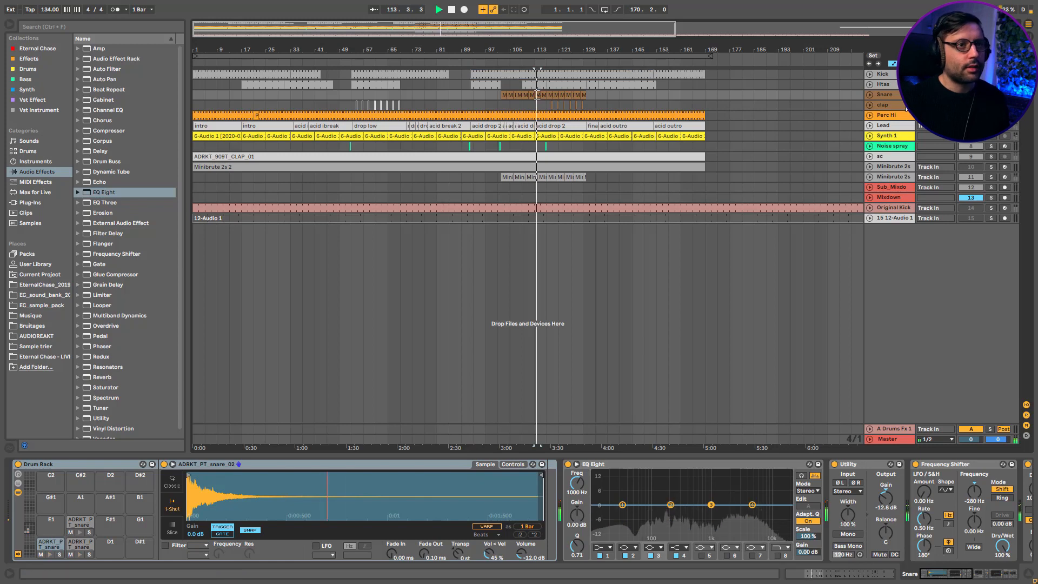
pyautogui.moveTo(937, 577); pyautogui.dragTo(985, 580)
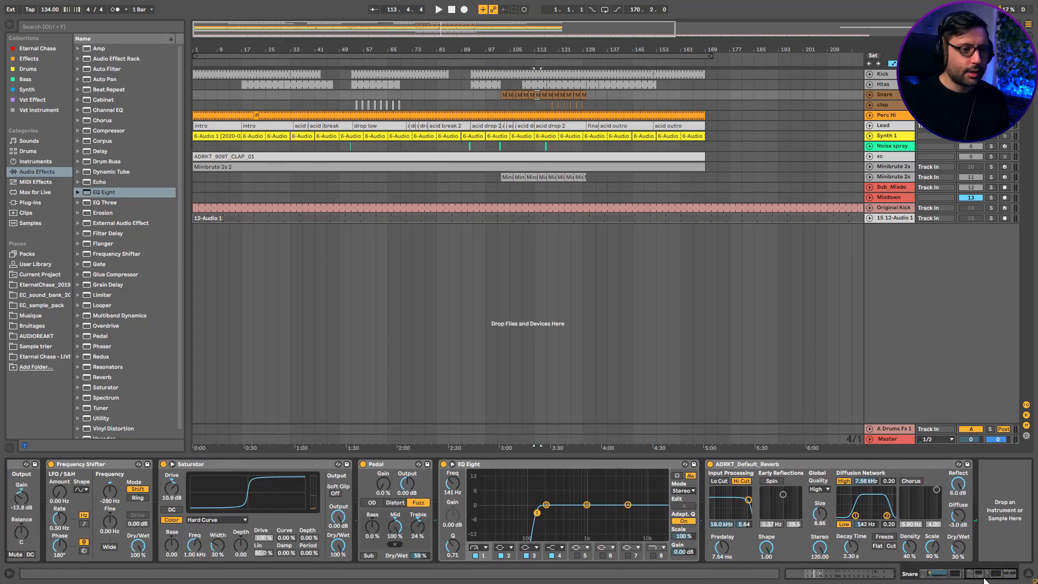
pyautogui.press('space')
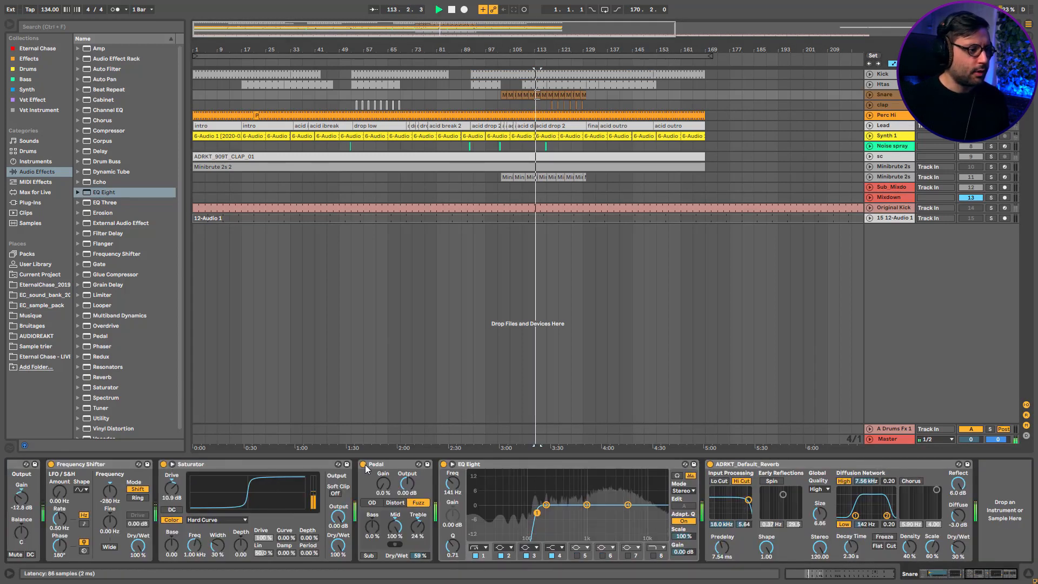
# Step: Audition the snare with its Pedal and Frequency Shifter bypassed, and return to the start of its device chain
pyautogui.click(364, 465)
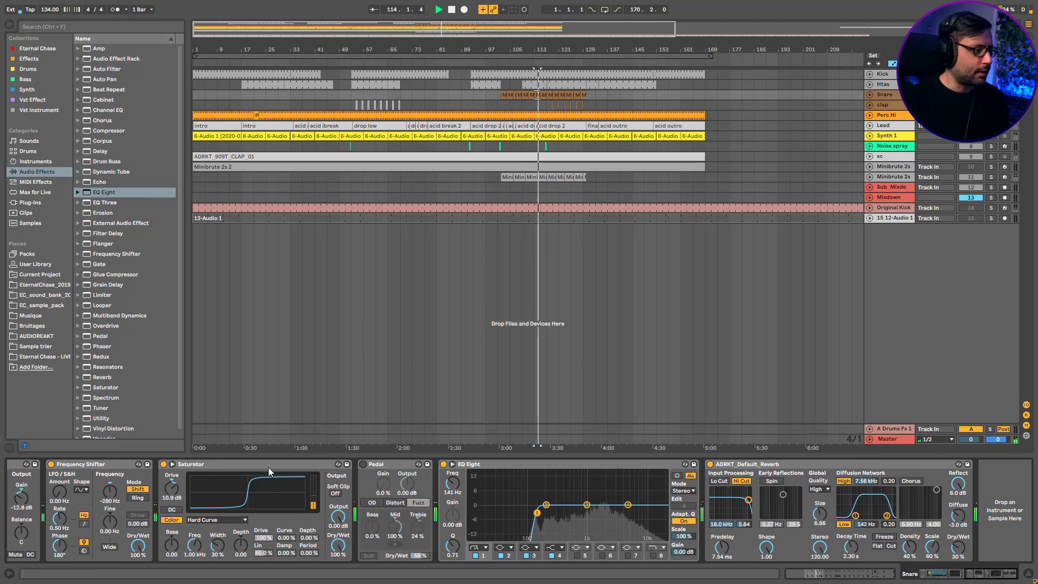
pyautogui.click(51, 465)
pyautogui.moveTo(969, 573); pyautogui.dragTo(912, 574)
pyautogui.press('space')
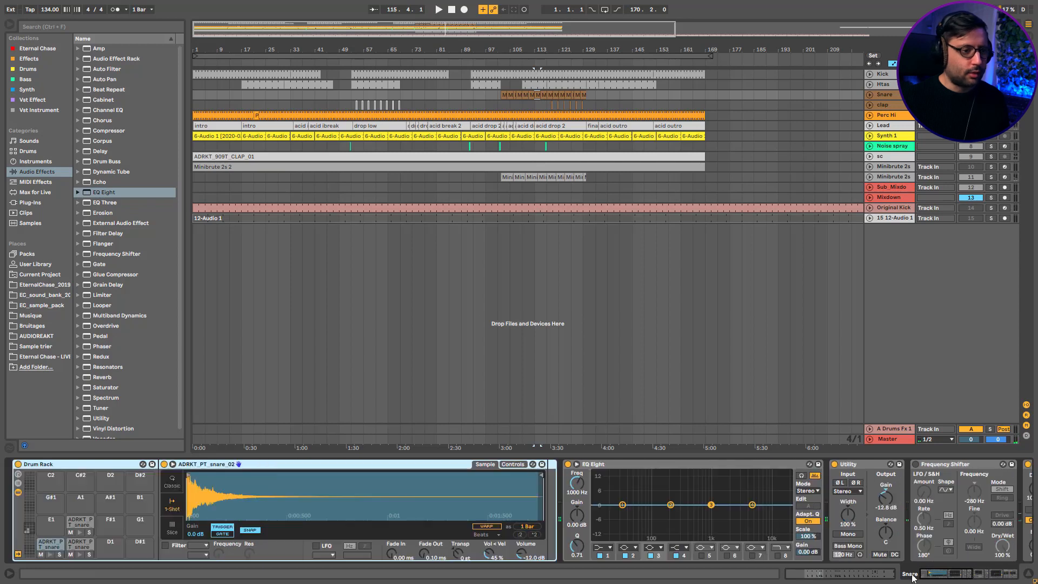
# Step: Inspect the ADRKT_PT_snare_03 pad and audition the F1 and C1 snare pads in solo, removing each solo
pyautogui.click(76, 546)
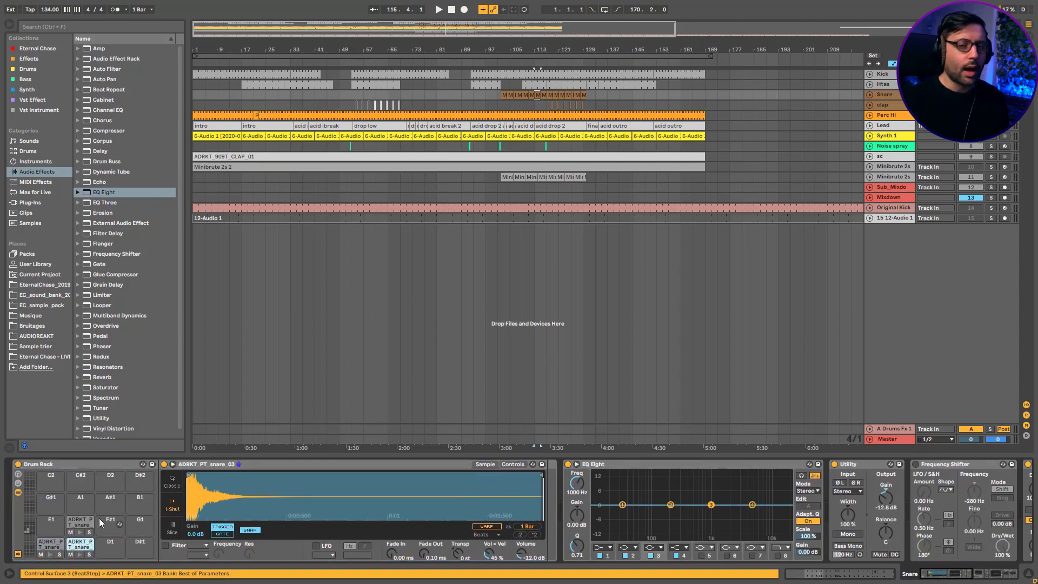
pyautogui.press('space')
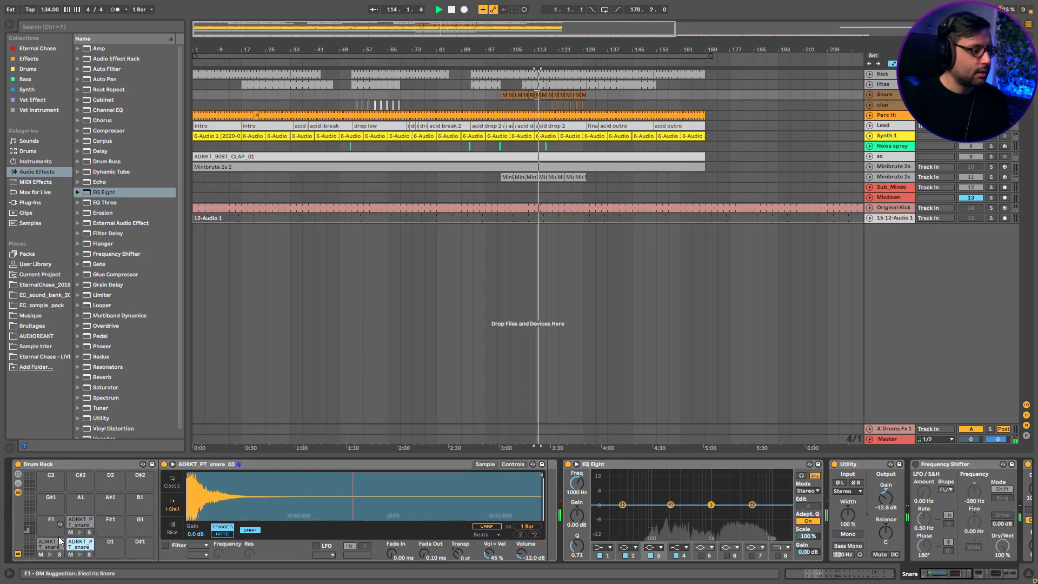
pyautogui.click(89, 532)
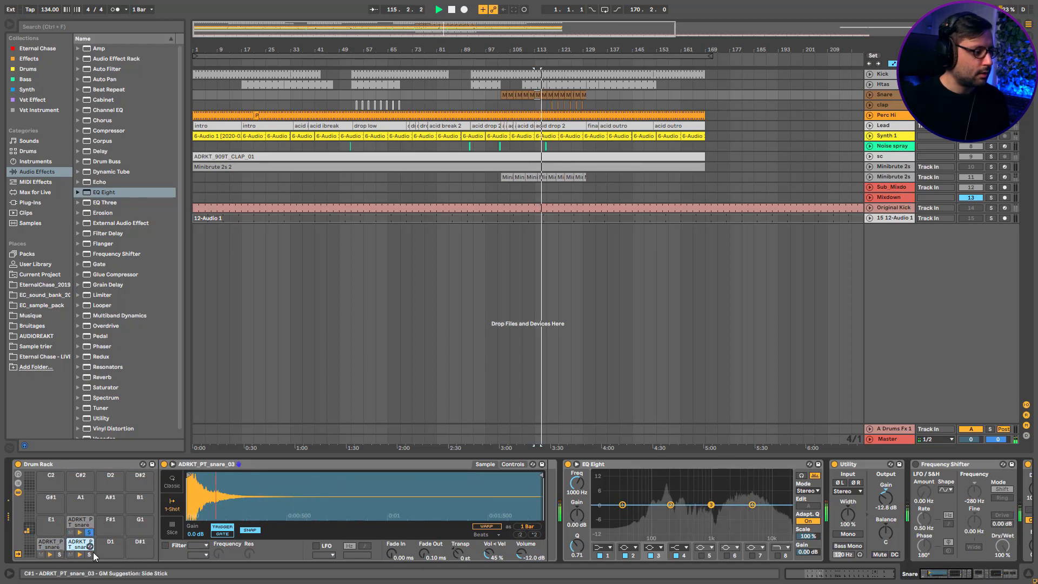
pyautogui.click(60, 555)
pyautogui.press('space')
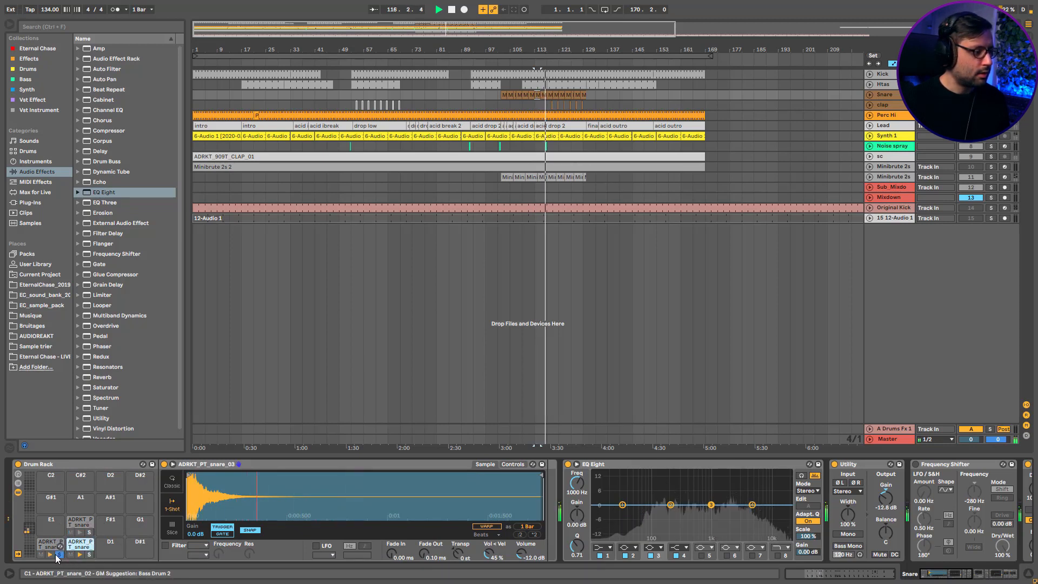
pyautogui.click(59, 554)
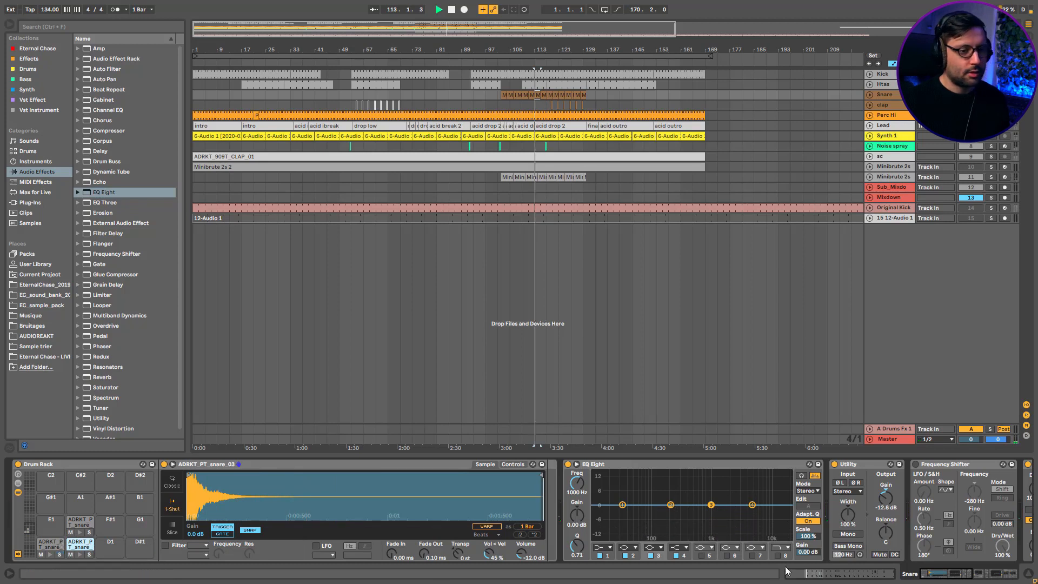
# Step: Re-enable the Snare track's Frequency Shifter and play the snare
pyautogui.click(963, 576)
pyautogui.moveTo(963, 576); pyautogui.dragTo(986, 577)
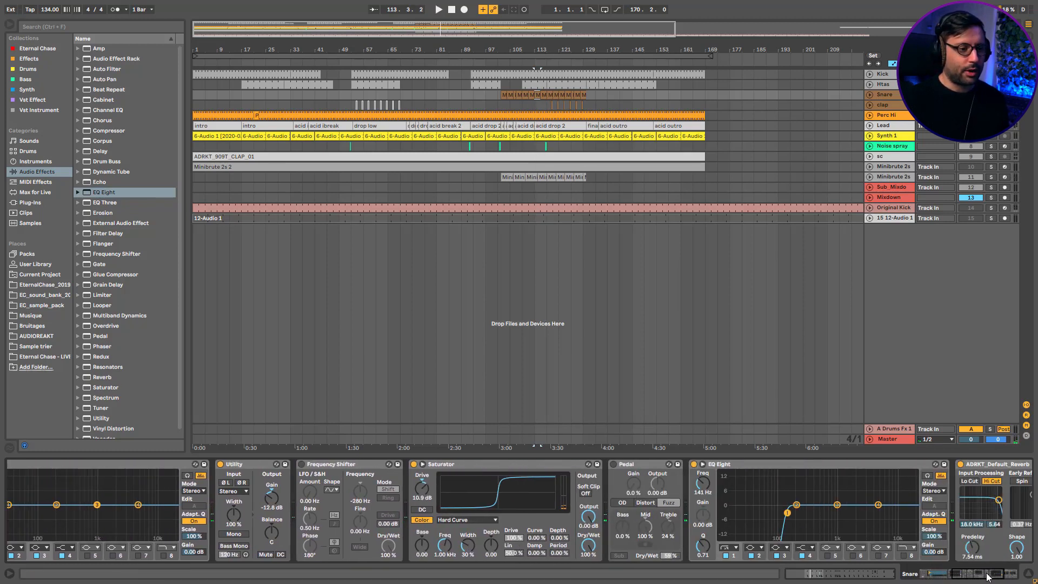
pyautogui.click(302, 464)
pyautogui.press('space')
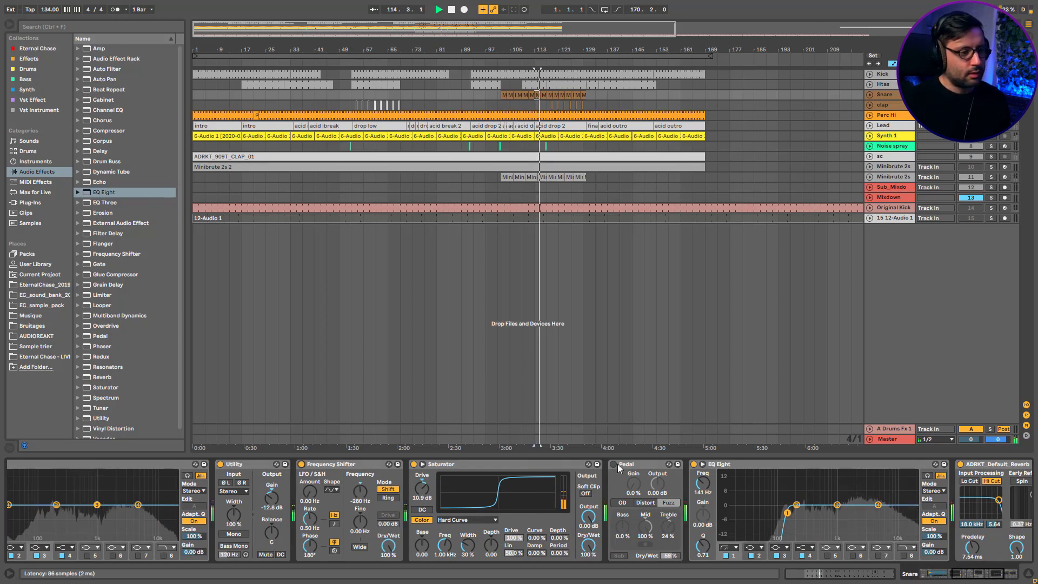
# Step: Compare the snare with Saturator and Pedal bypassed and enabled, and view the rest of the chain through the reverb
pyautogui.press('space')
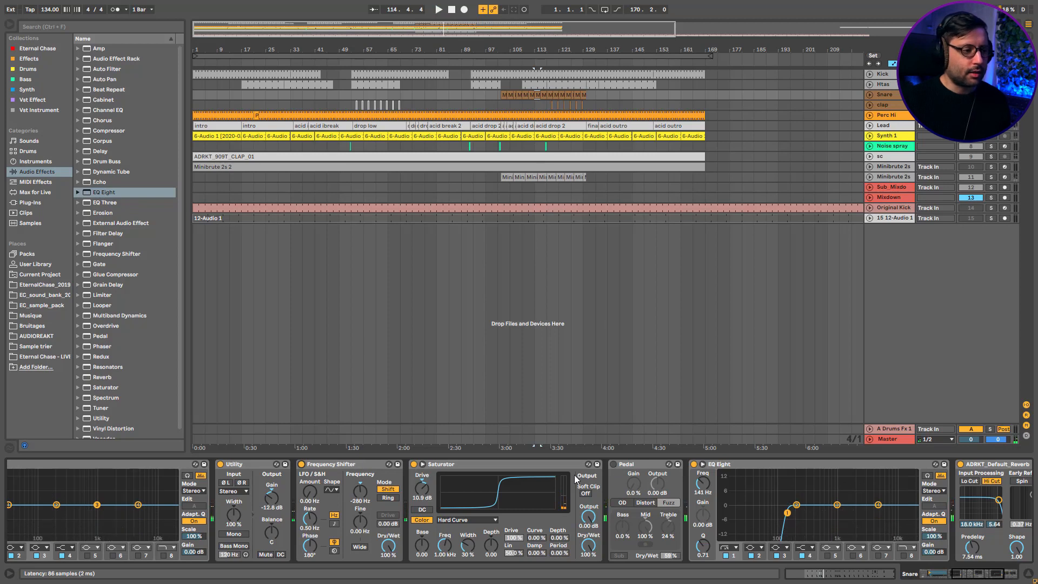
pyautogui.press('space')
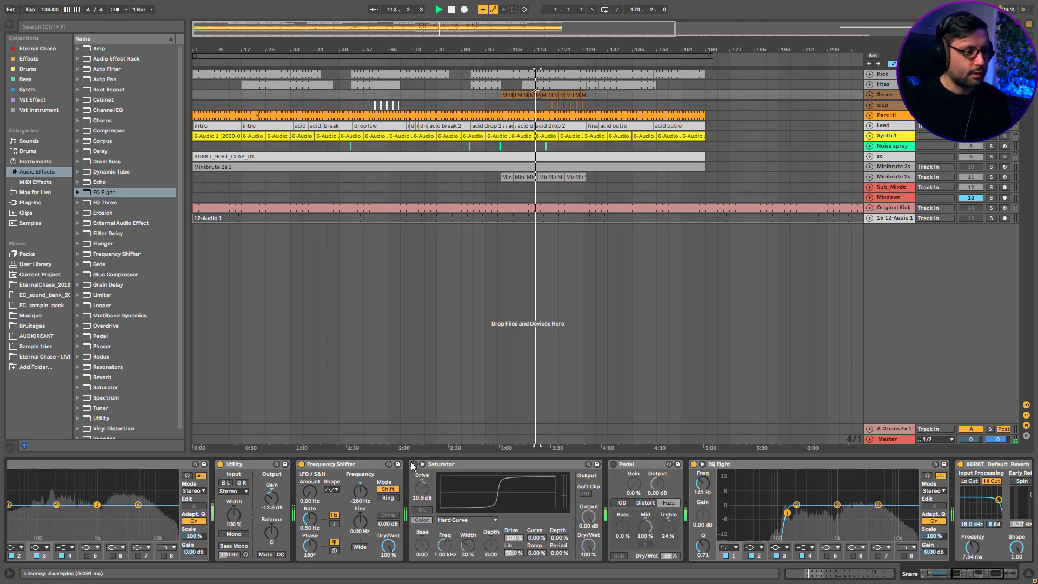
pyautogui.press('space')
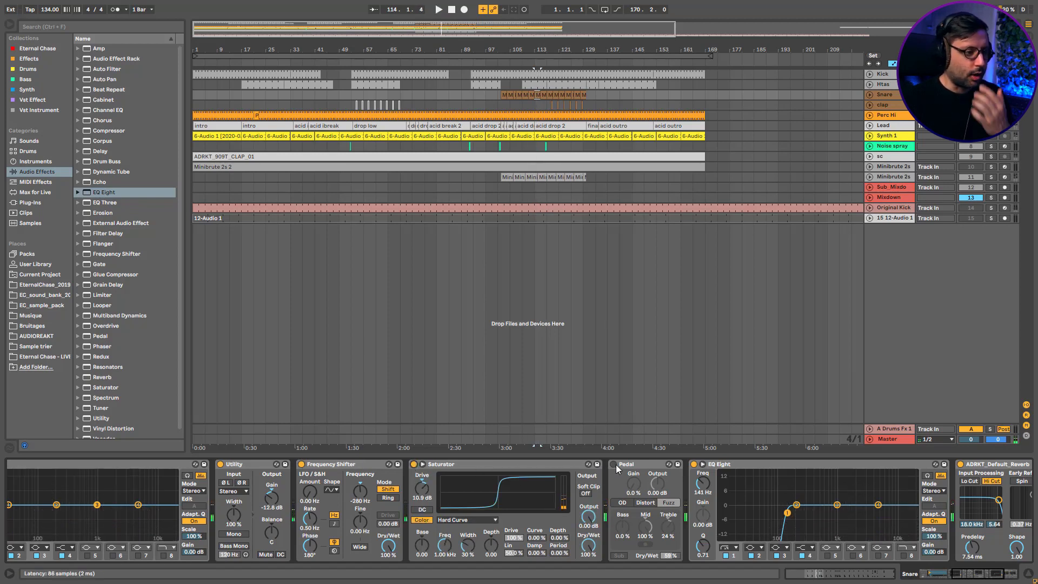
pyautogui.click(616, 464)
pyautogui.press('space')
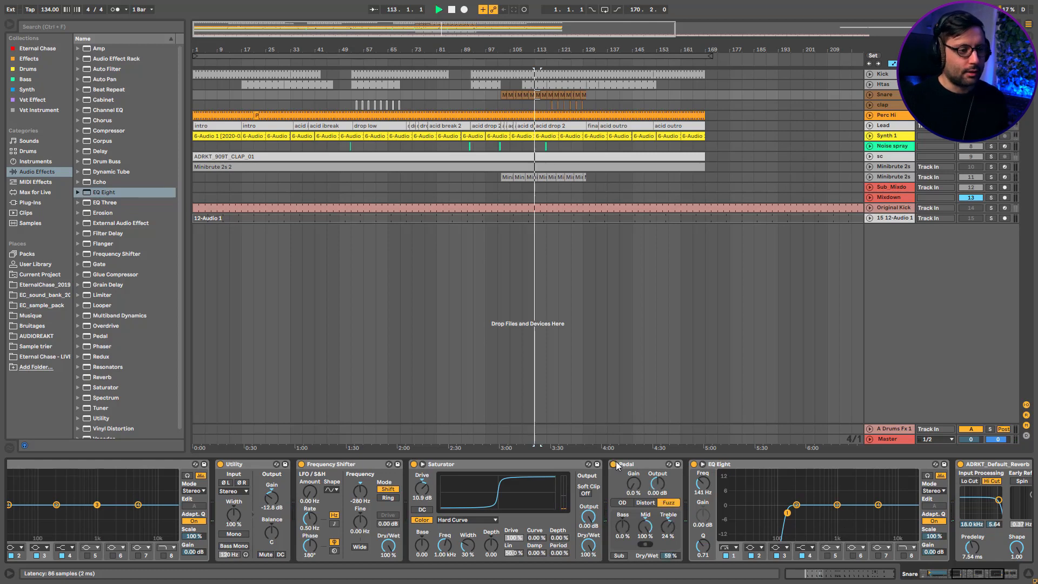
pyautogui.press('space')
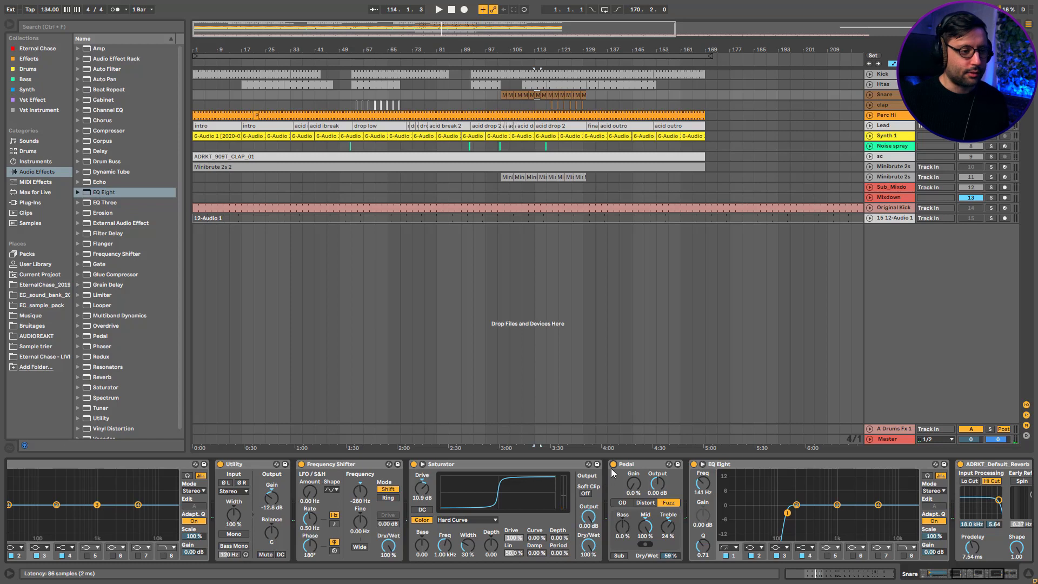
pyautogui.press('space')
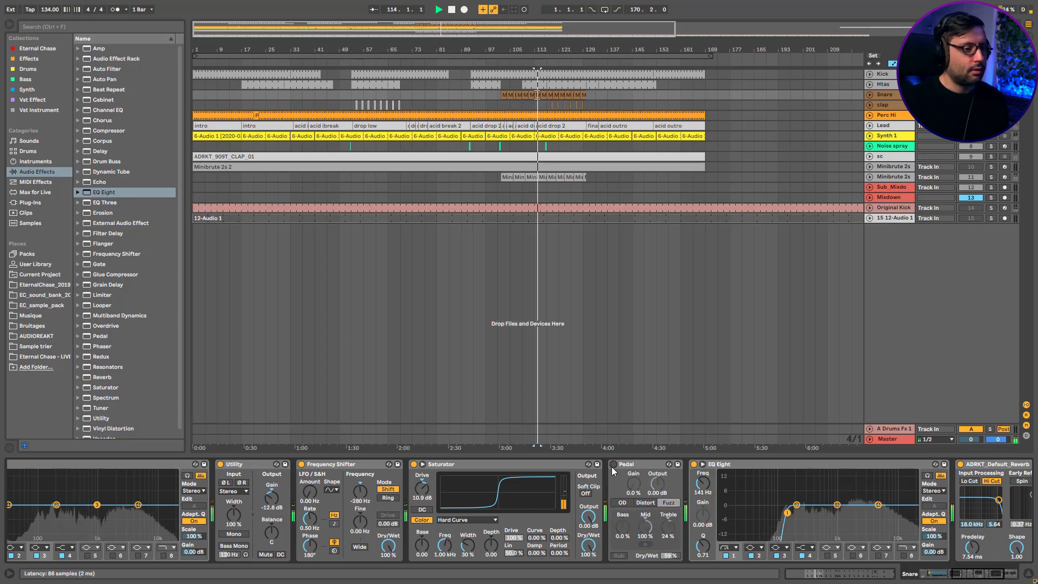
pyautogui.click(951, 572)
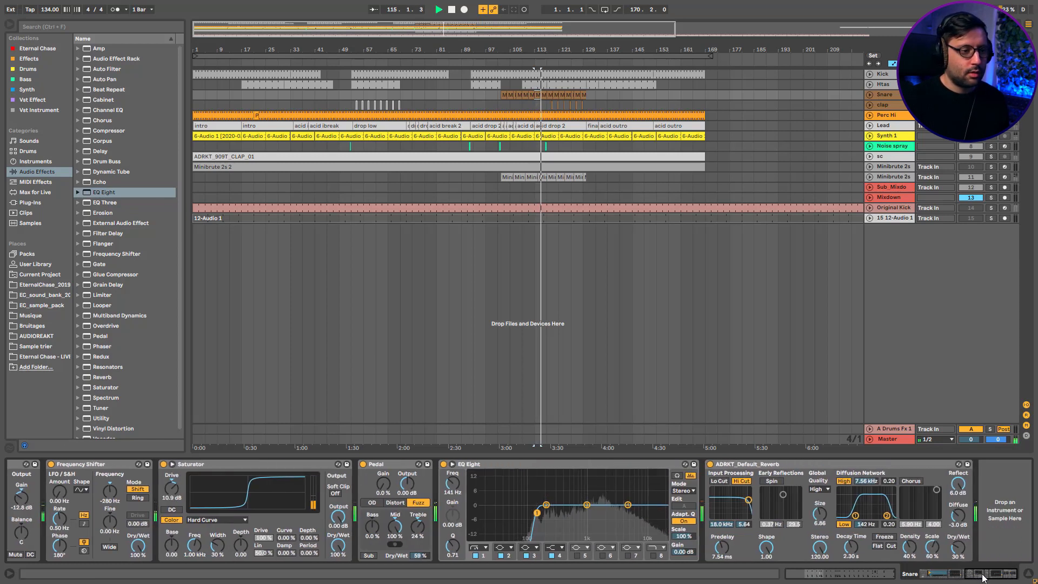
pyautogui.press('space')
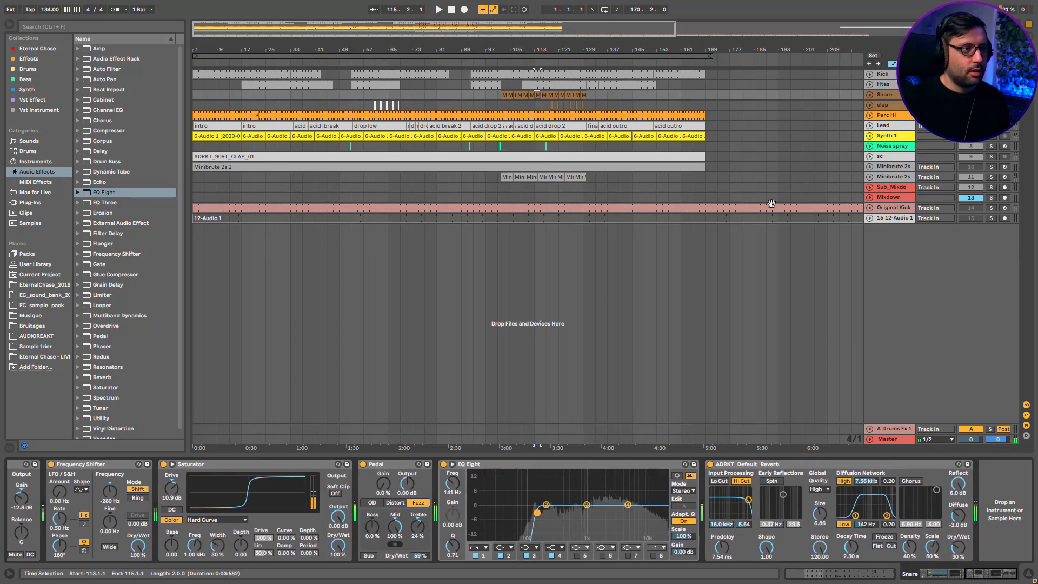
# Step: Play Synth 1 and compare its sound with the Pedal bypassed and enabled
pyautogui.click(887, 135)
pyautogui.press('space')
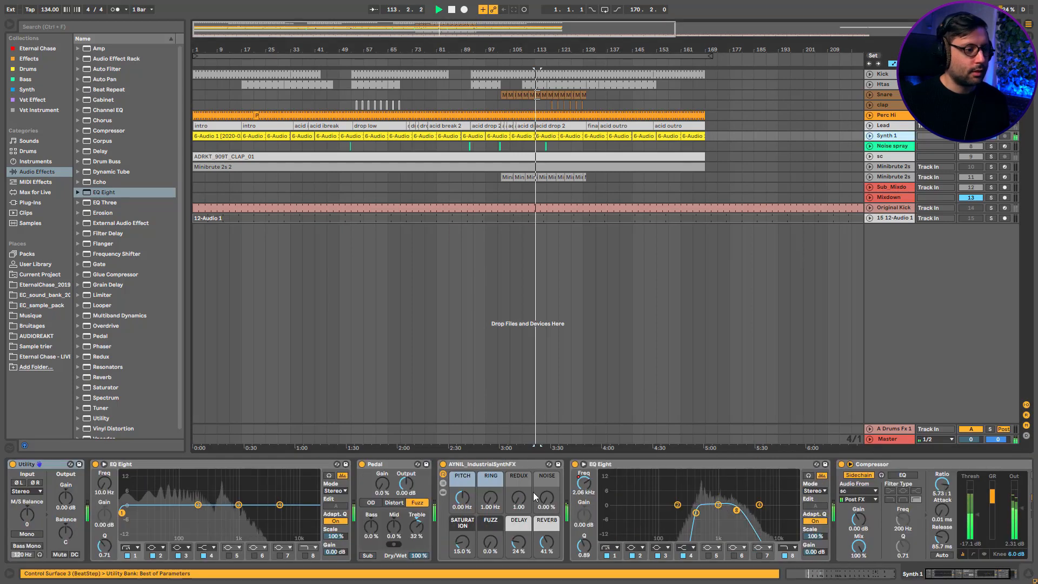
pyautogui.click(362, 465)
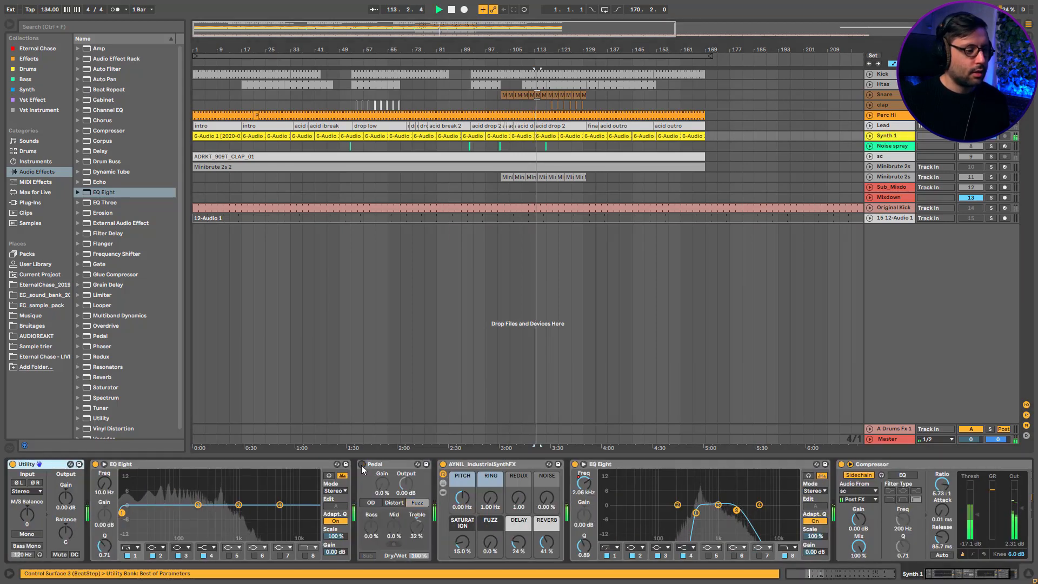
pyautogui.click(362, 464)
# Step: Audition the Perc Hi track while examining its clip notes and device chain
pyautogui.press('space')
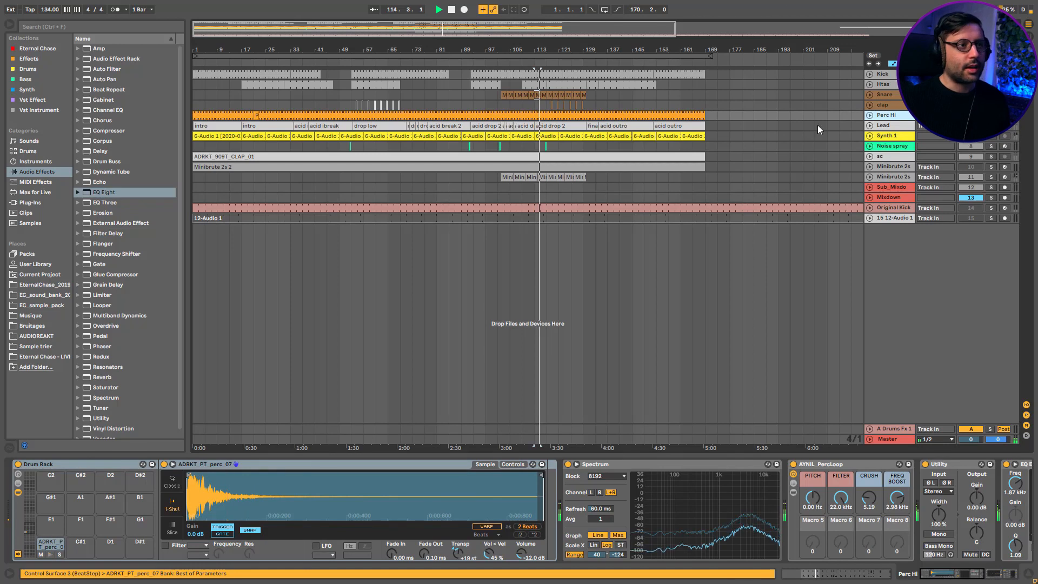
pyautogui.doubleClick(585, 118)
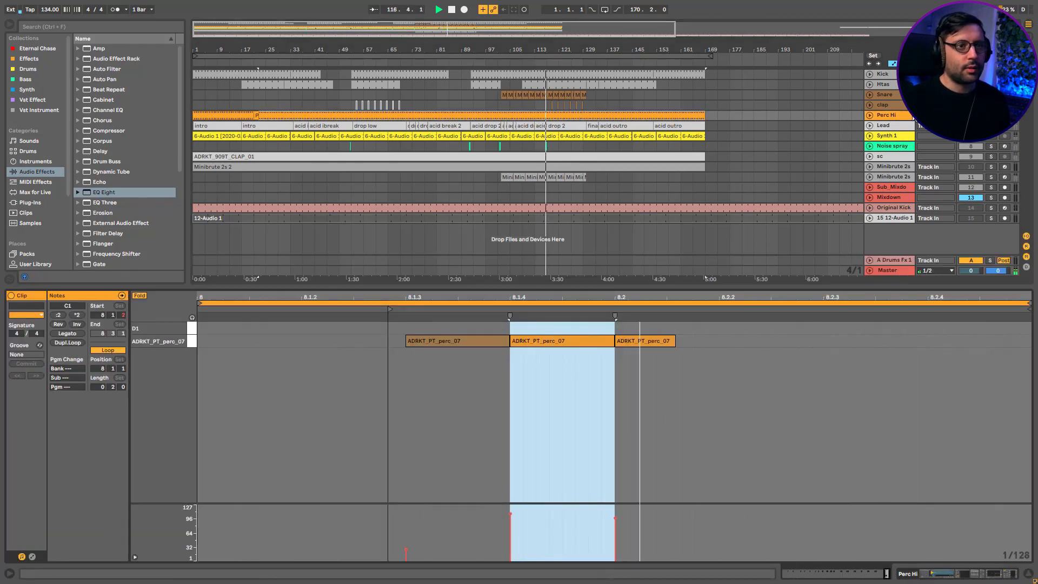
pyautogui.click(895, 115)
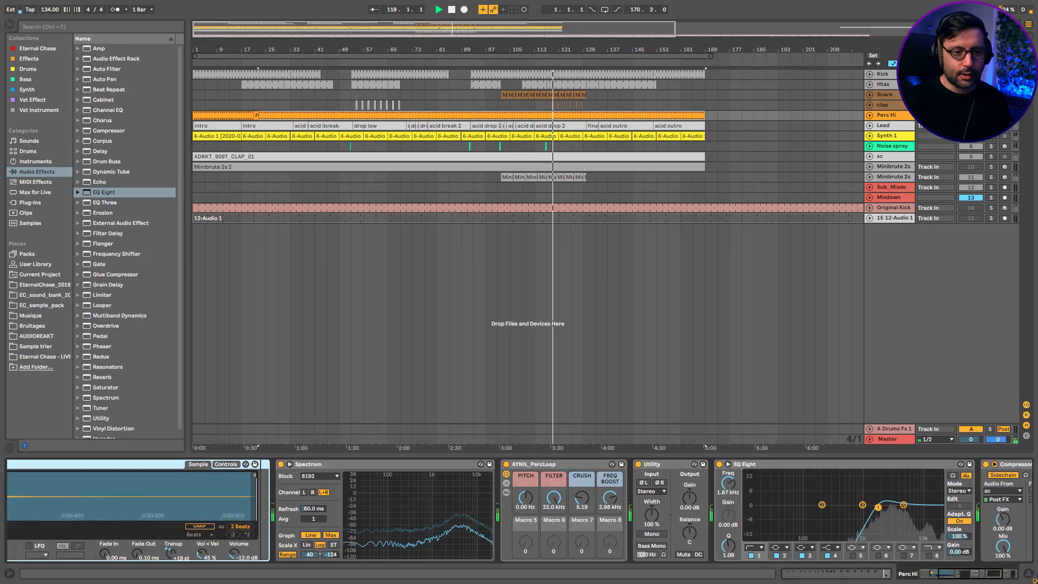
pyautogui.click(869, 125)
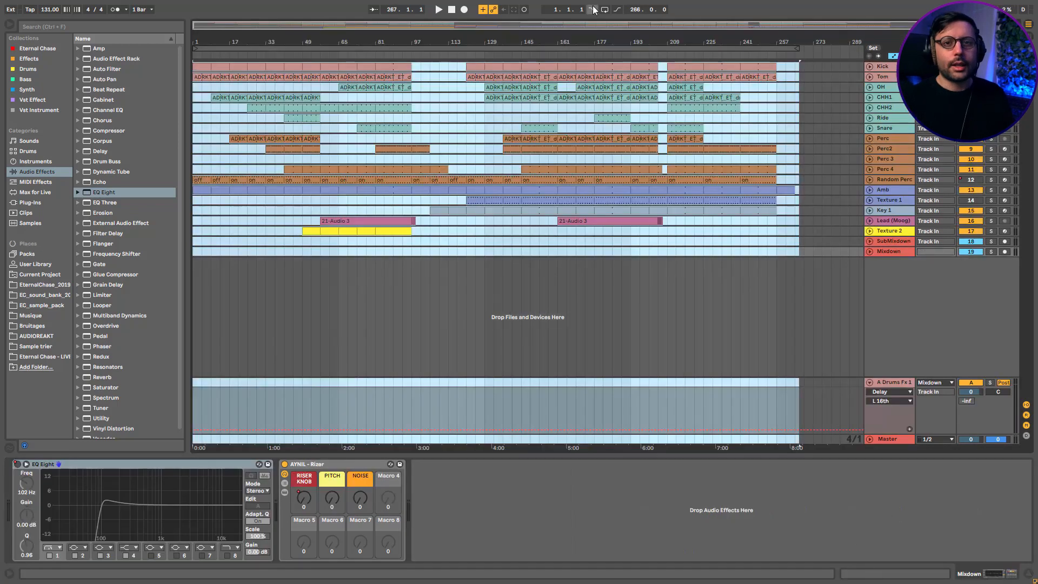
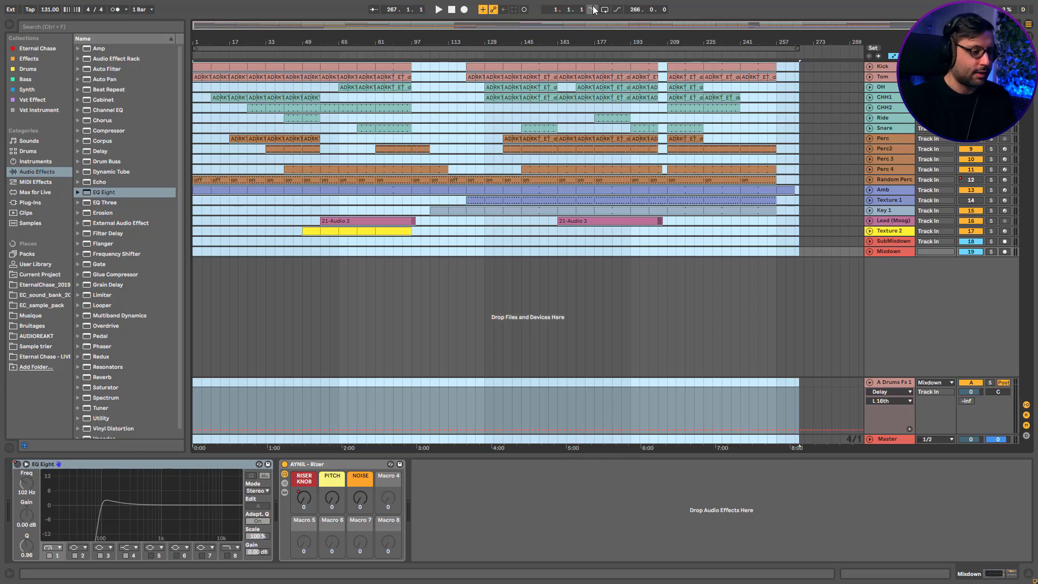
# Step: Solo the Kick and Tom tracks together and play the arrangement from bar 9
pyautogui.click(902, 66)
pyautogui.keyDown('shift'); pyautogui.click(902, 77); pyautogui.keyUp('shift')
pyautogui.click(991, 77)
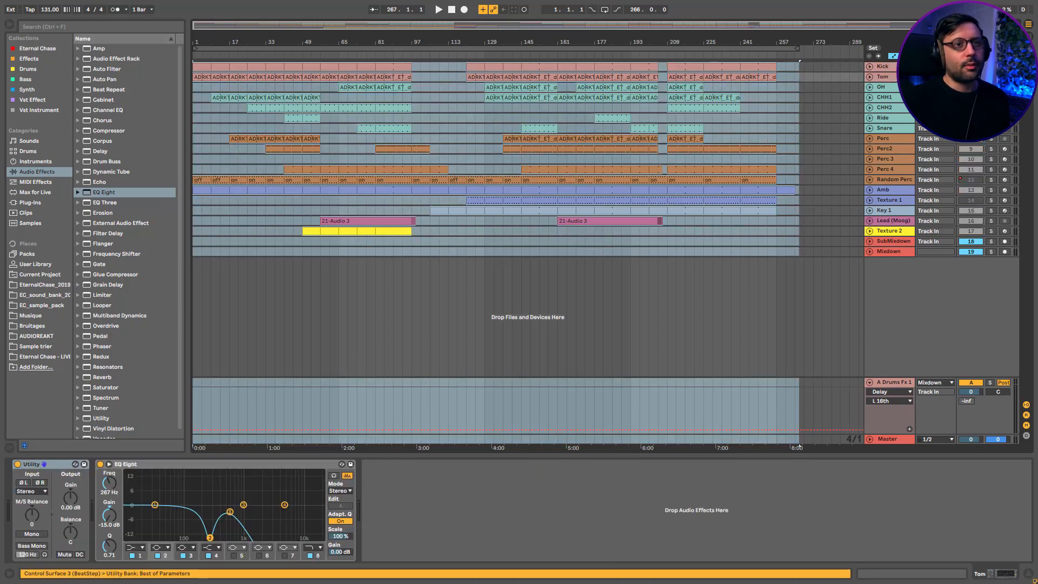
pyautogui.click(212, 66)
pyautogui.press('space')
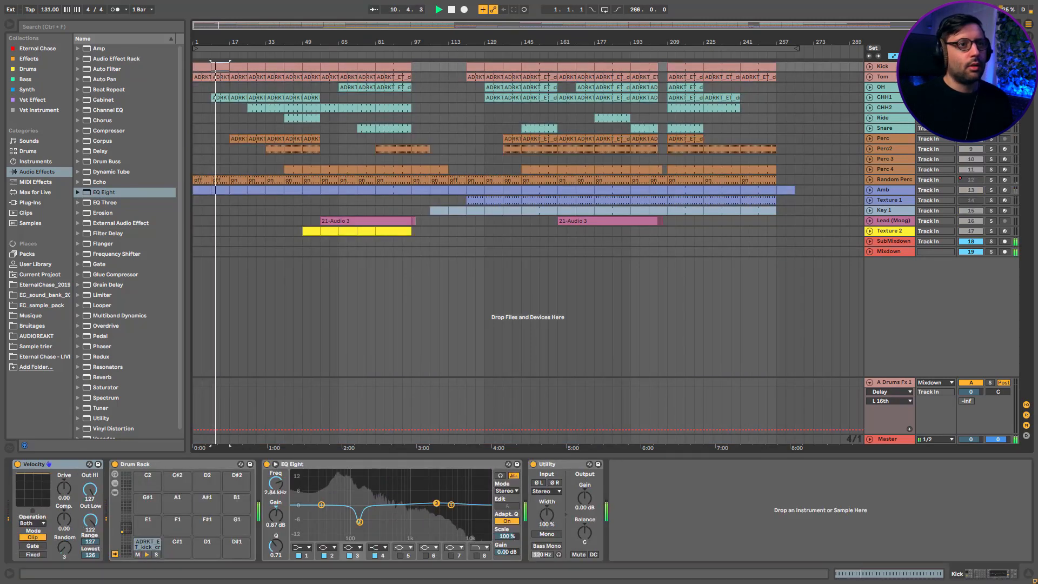
# Step: Inspect the devices behind the Kick drum rack's ADRKT_ET_kick_crom_B pad and the Tom track's effects during playback
pyautogui.click(153, 546)
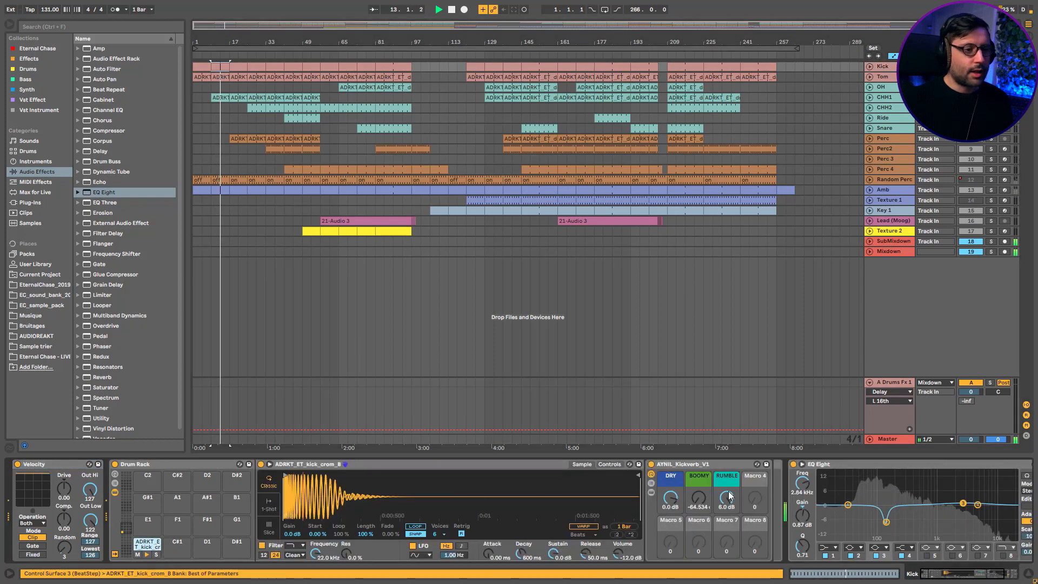
pyautogui.click(114, 491)
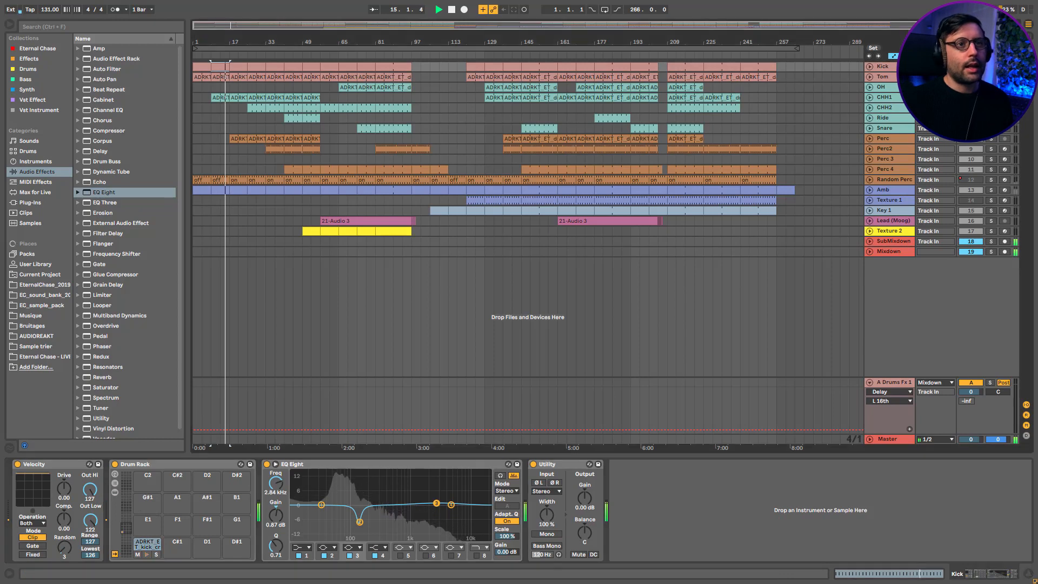
pyautogui.click(887, 76)
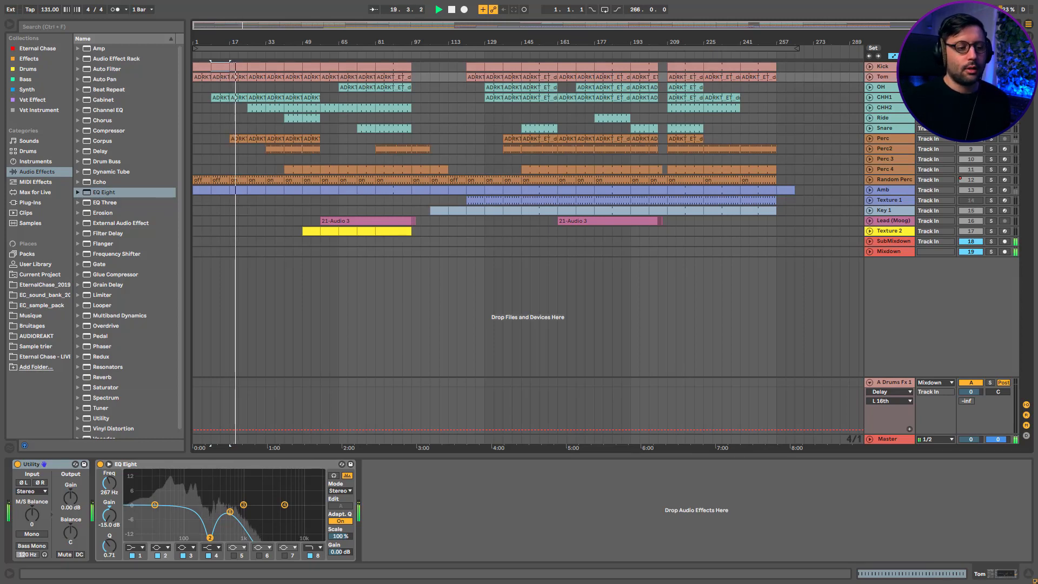
# Step: Unfold the Tom track and play it from bar 9, comparing its sound with EQ Eight bypassed and enabled
pyautogui.press('space')
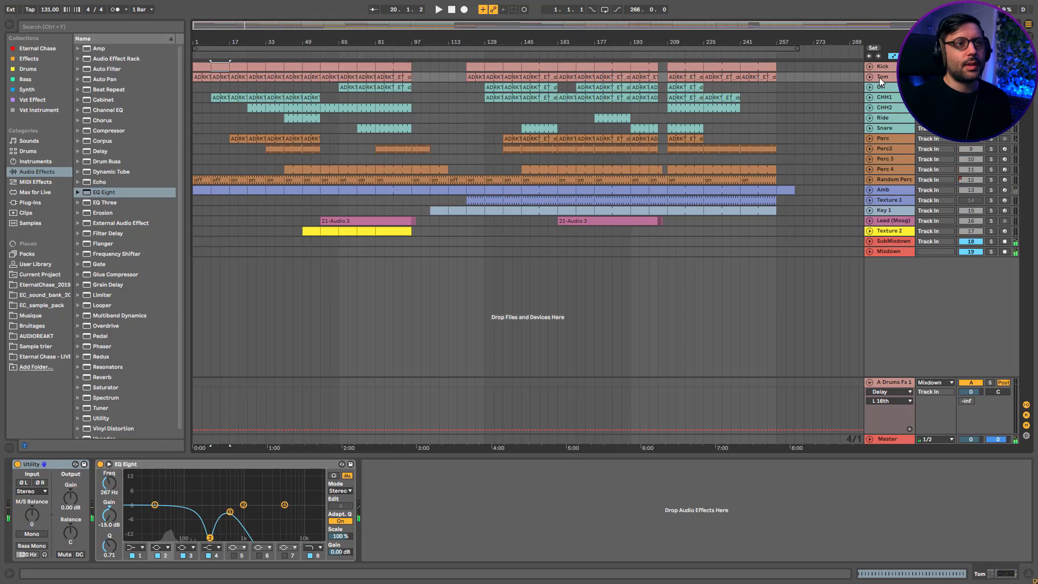
pyautogui.click(869, 76)
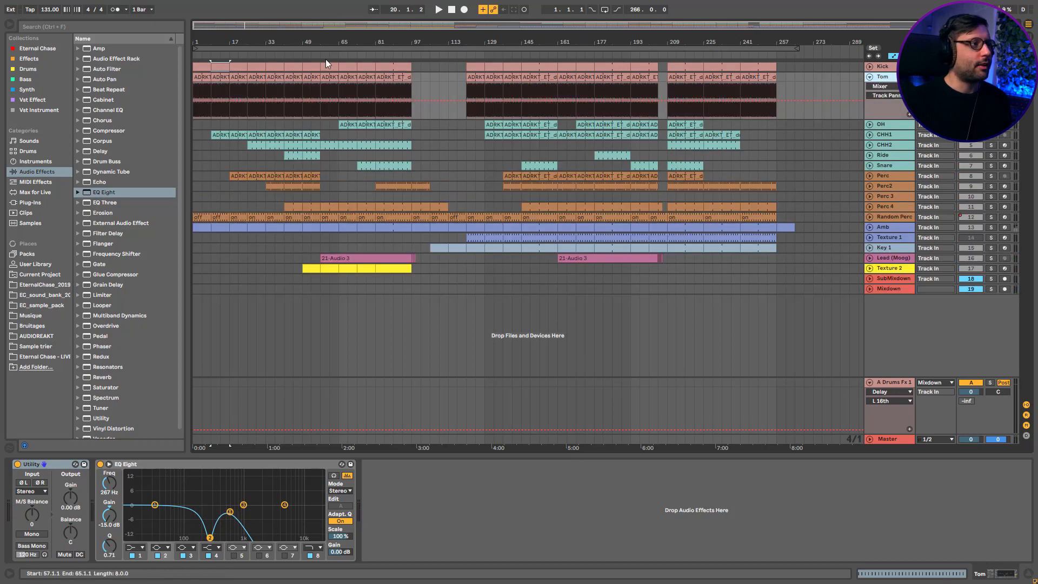
pyautogui.moveTo(324, 27); pyautogui.dragTo(311, 99)
pyautogui.press('space')
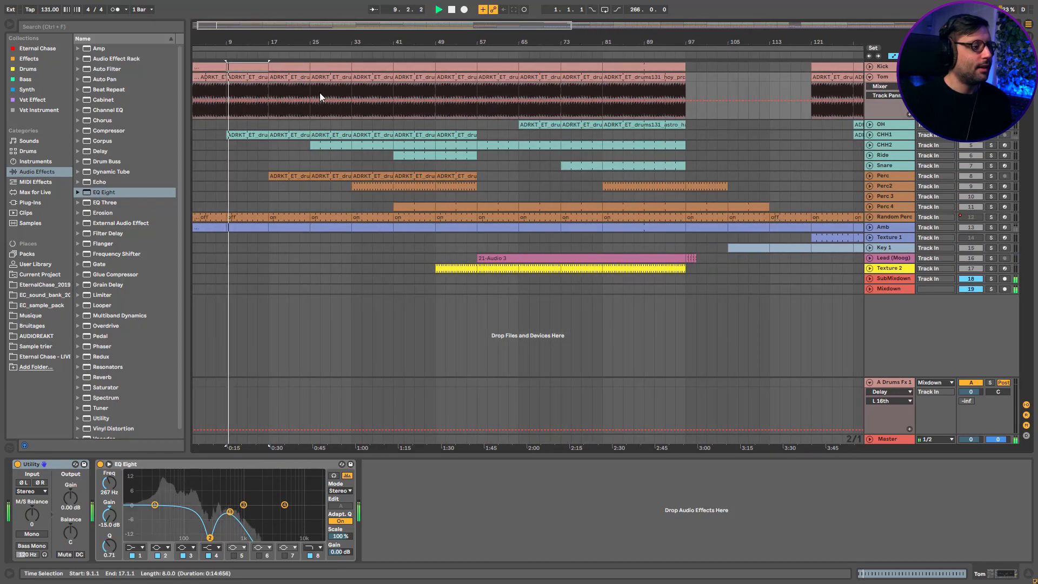
pyautogui.click(100, 464)
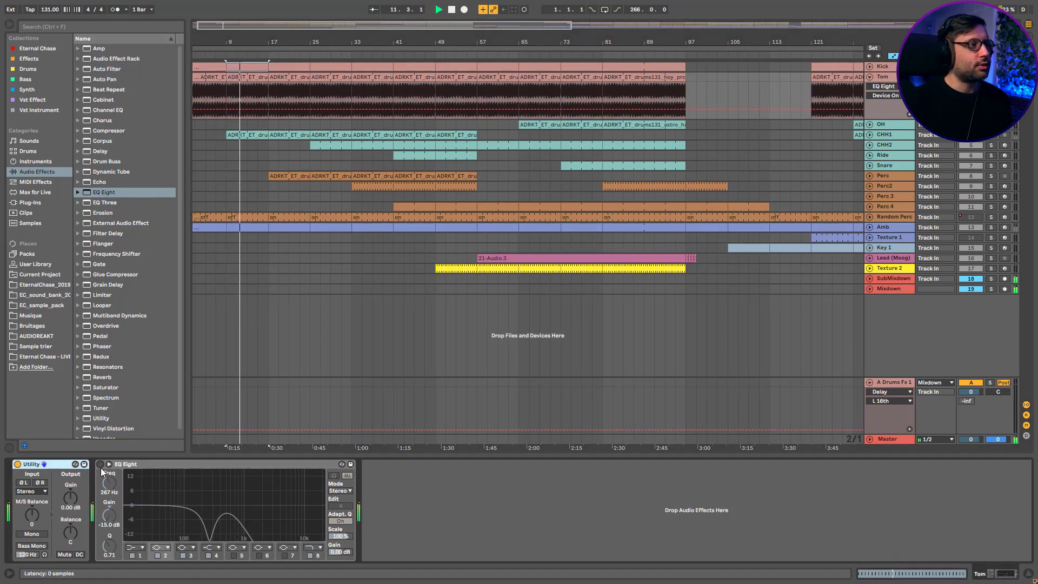
pyautogui.click(100, 464)
# Step: Open the Tom clip at bar 9, audition it with its transposition reset, and review the track's devices
pyautogui.click(260, 79)
pyautogui.doubleClick(260, 79)
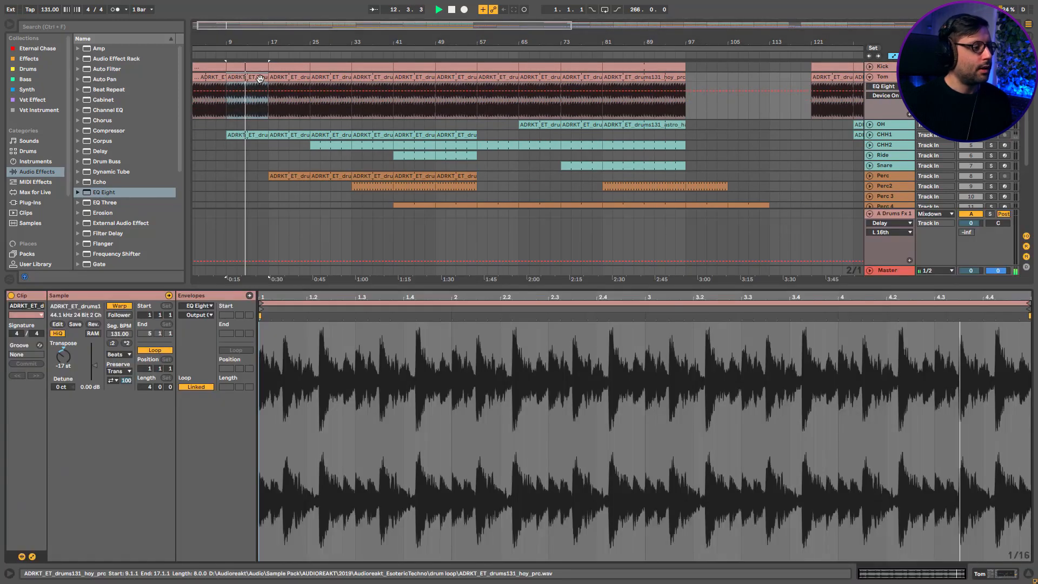
pyautogui.doubleClick(63, 364)
pyautogui.press('space')
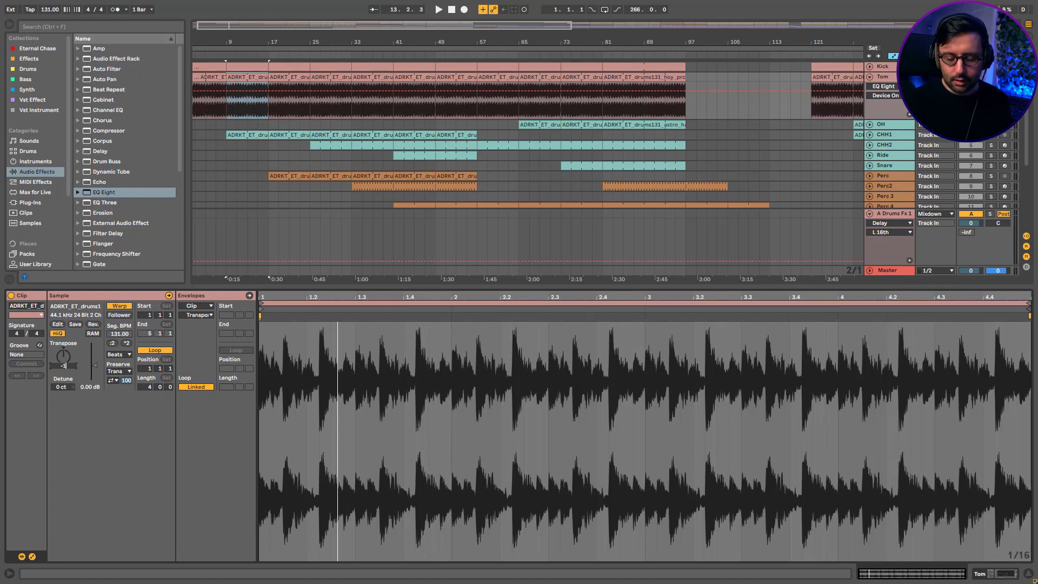
pyautogui.doubleClick(881, 78)
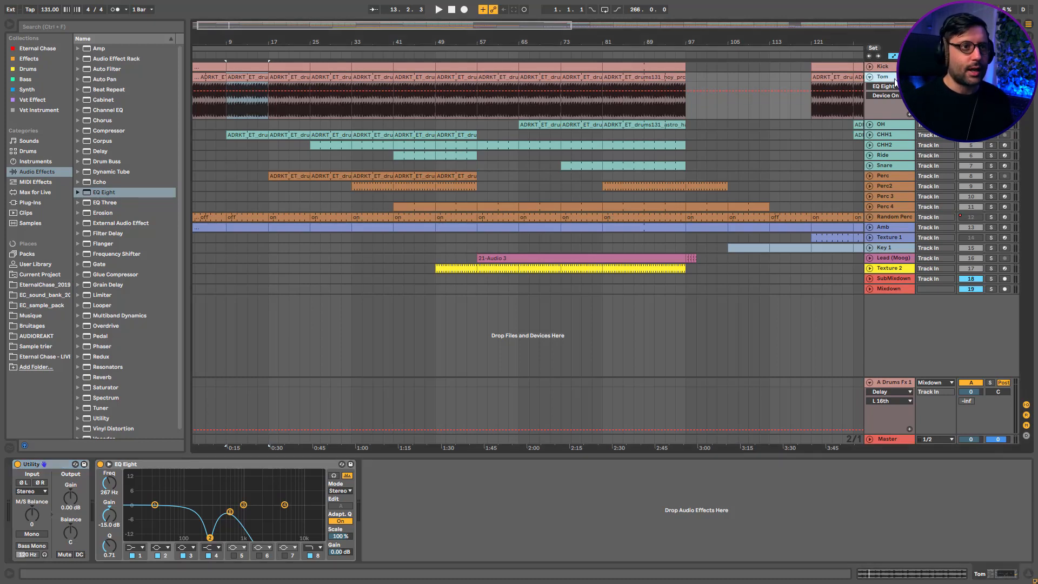
pyautogui.click(263, 78)
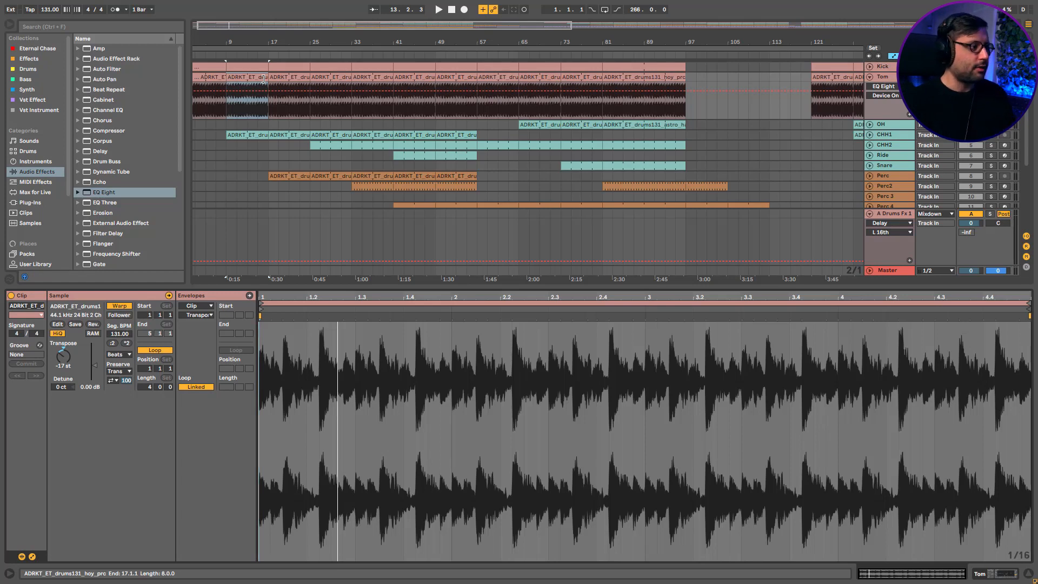
# Step: Play the Tom clip with its transposition reset, restore it to -17 st, and hide the clip details
pyautogui.press('space')
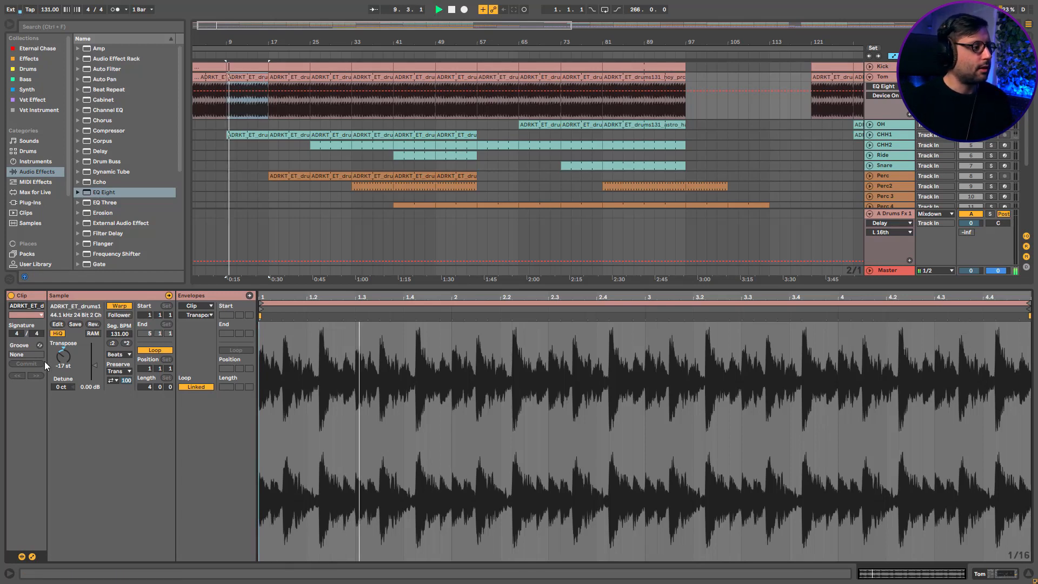
pyautogui.doubleClick(65, 357)
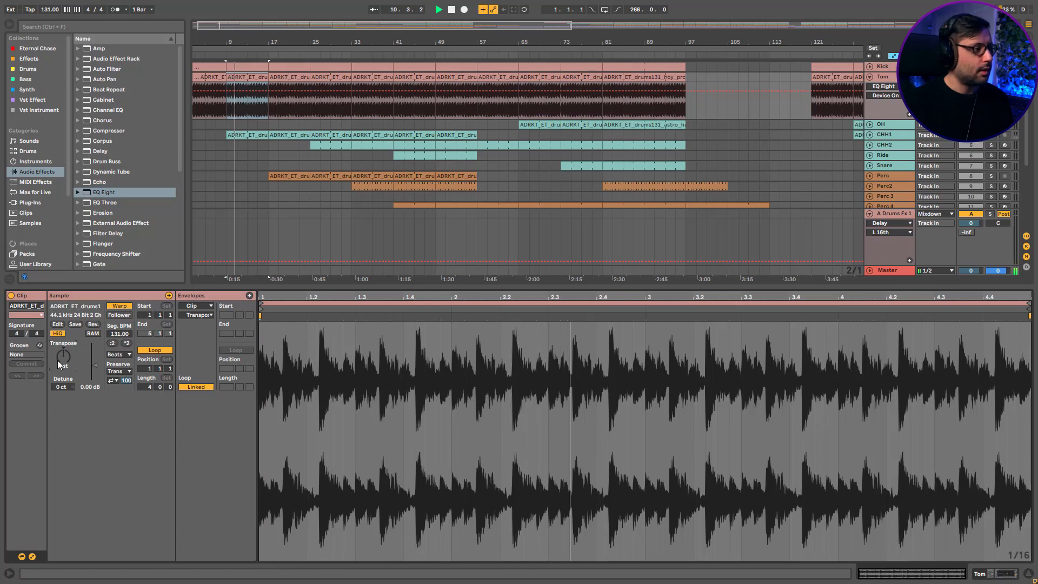
pyautogui.write('-217')
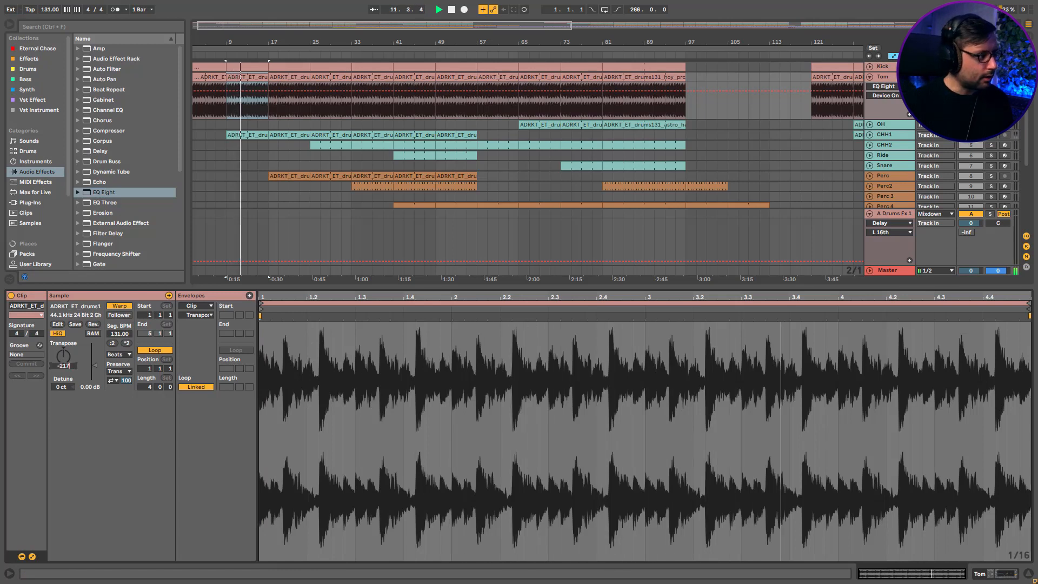
pyautogui.press('Return')
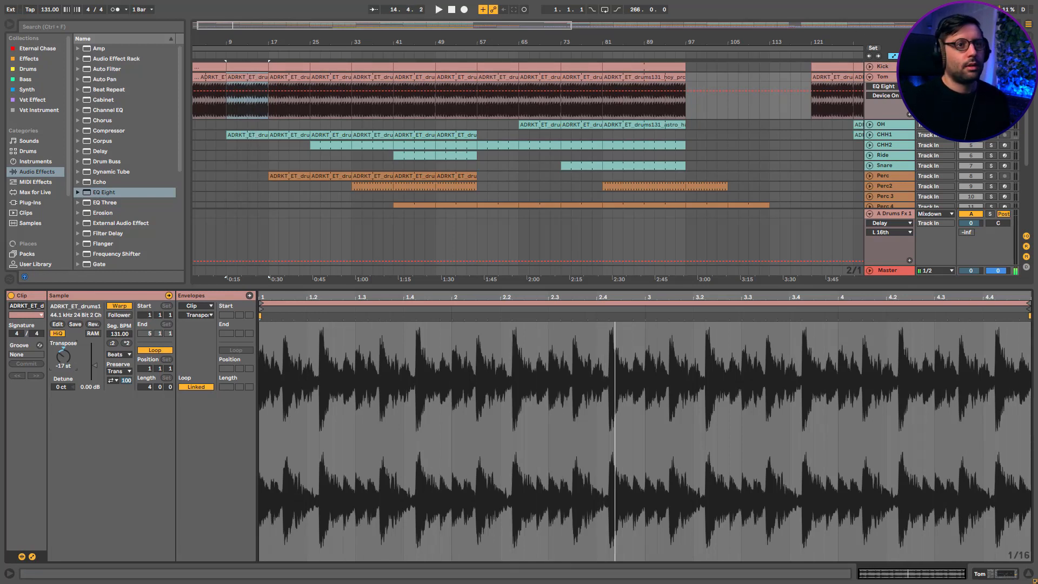
pyautogui.click(1026, 574)
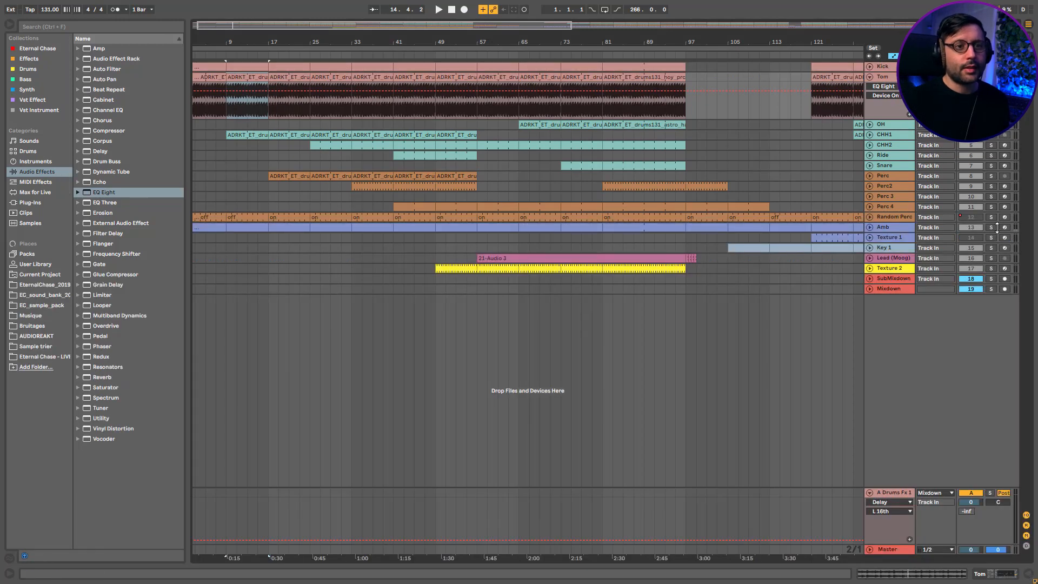
# Step: Solo the Amb track, play it from bar 9, and unfold its automation lanes with its device chain shown
pyautogui.click(992, 227)
pyautogui.press('space')
pyautogui.doubleClick(891, 227)
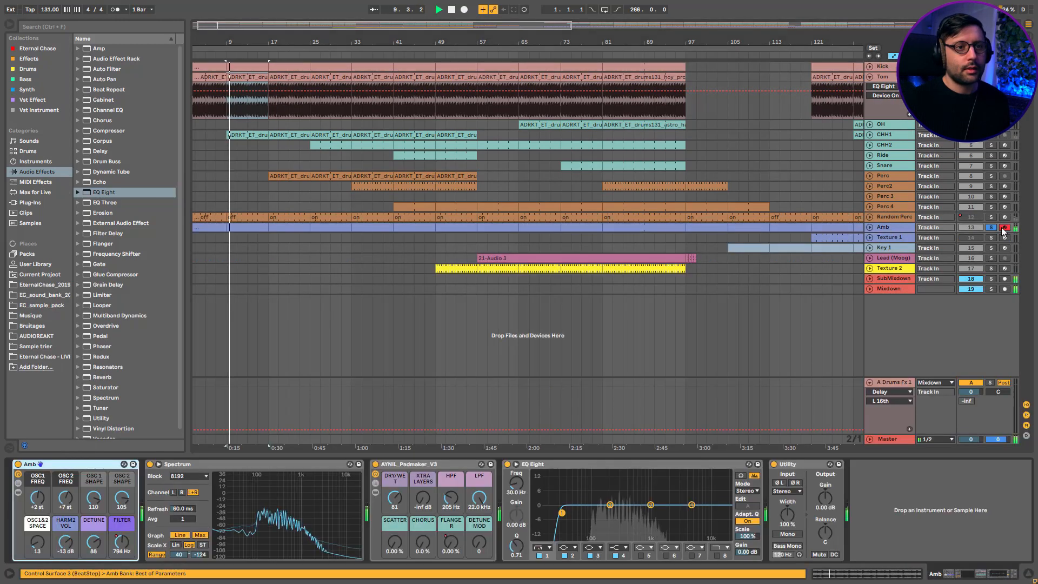
pyautogui.click(992, 228)
pyautogui.click(992, 228)
pyautogui.click(897, 229)
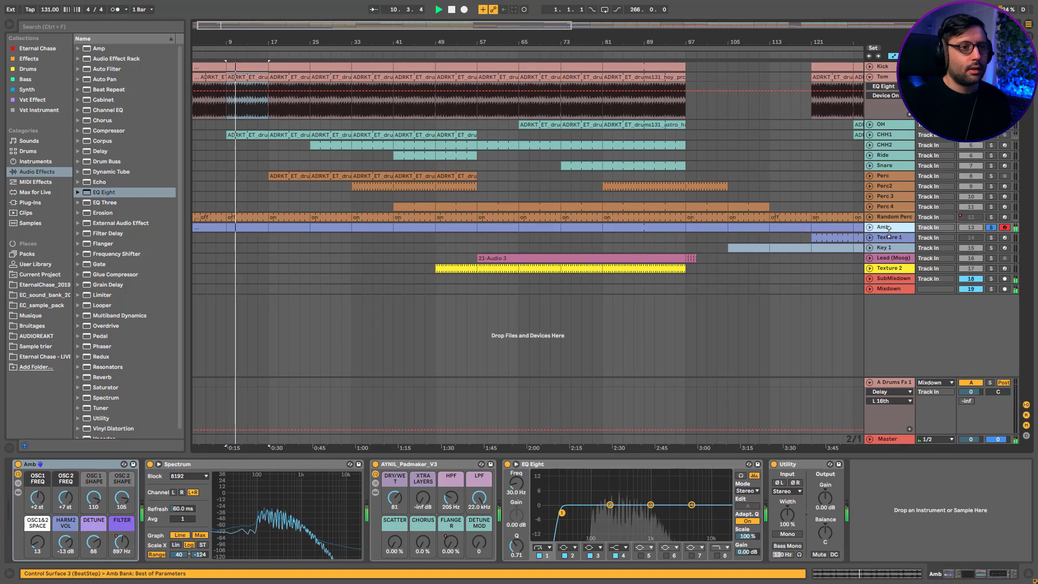
pyautogui.click(870, 229)
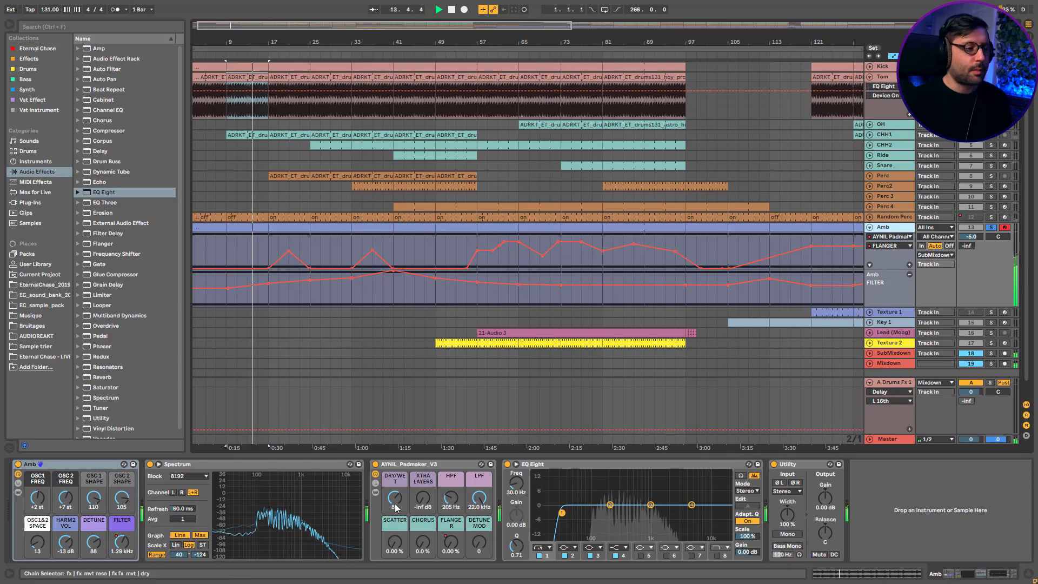
# Step: Examine the notes of the Amb clips at bars 25 and 57, playing the arrangement from bar 57
pyautogui.doubleClick(323, 230)
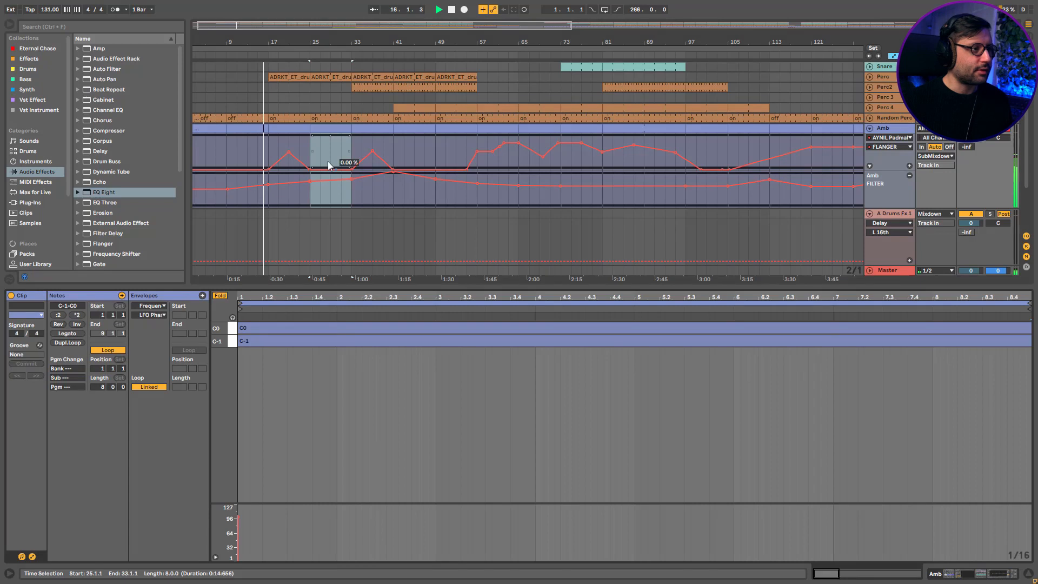
pyautogui.click(481, 137)
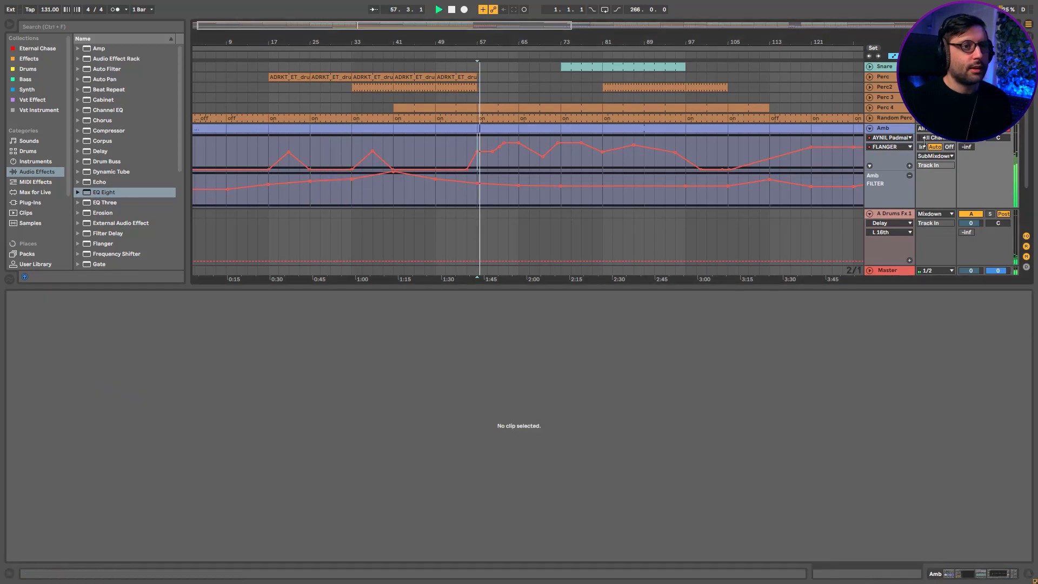
pyautogui.click(893, 130)
pyautogui.click(499, 129)
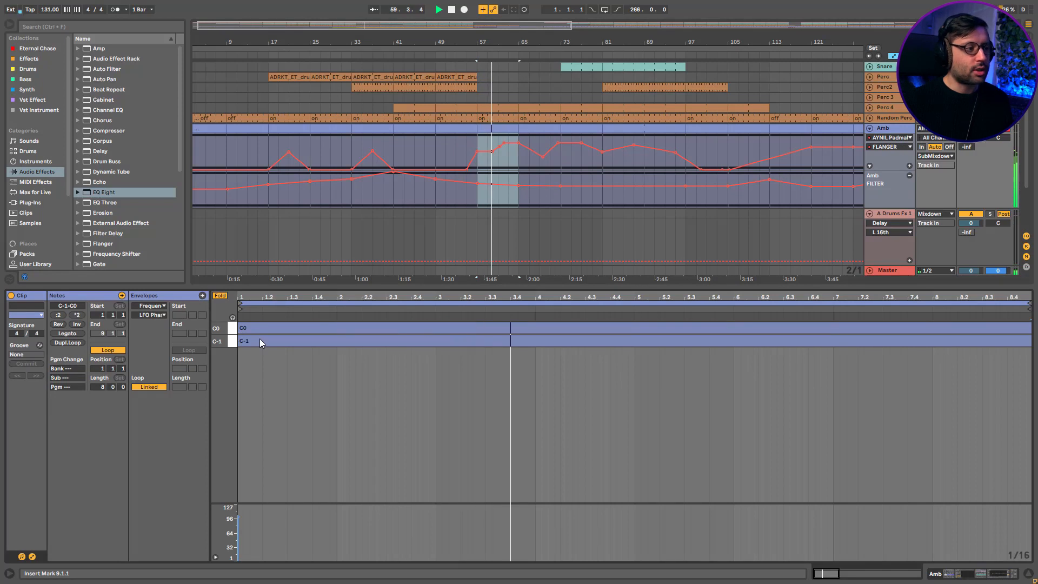
pyautogui.doubleClick(883, 130)
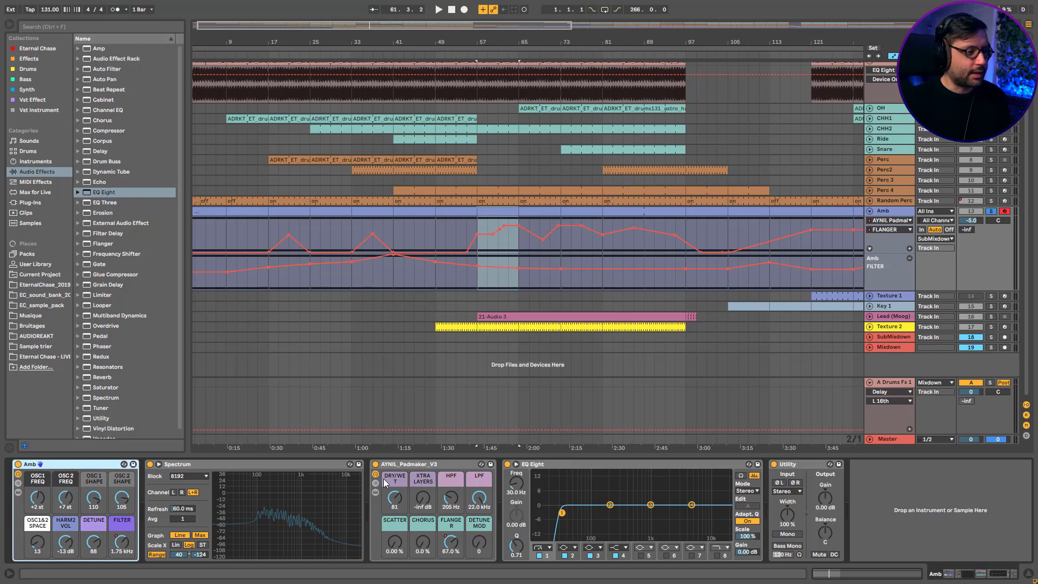
# Step: Play the Amb track while toggling its AYNIL_Padmaker_V3 rack, and take the track out of solo
pyautogui.press('space')
pyautogui.click(375, 463)
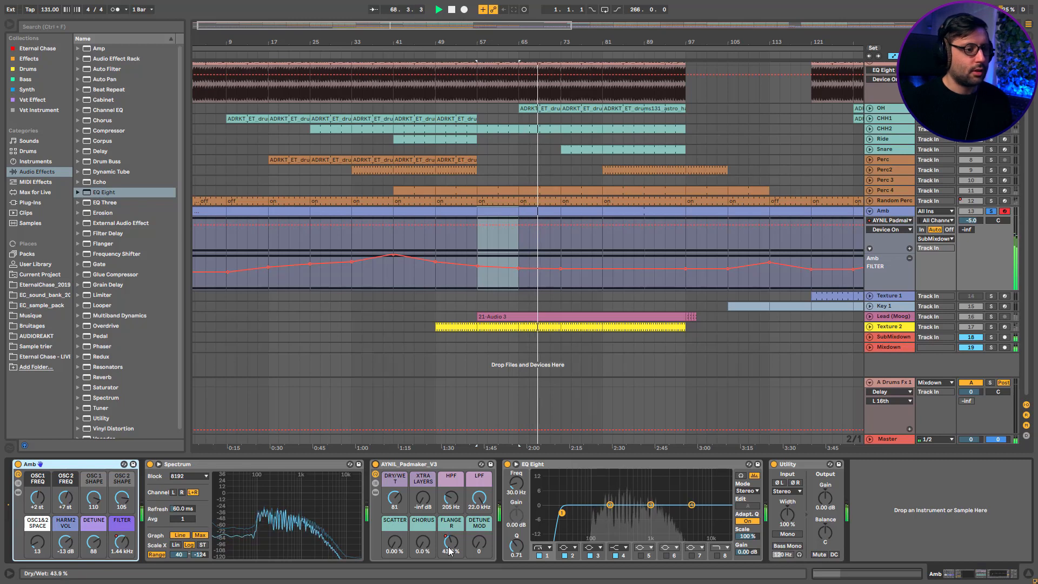
pyautogui.scroll(1, 953, 206)
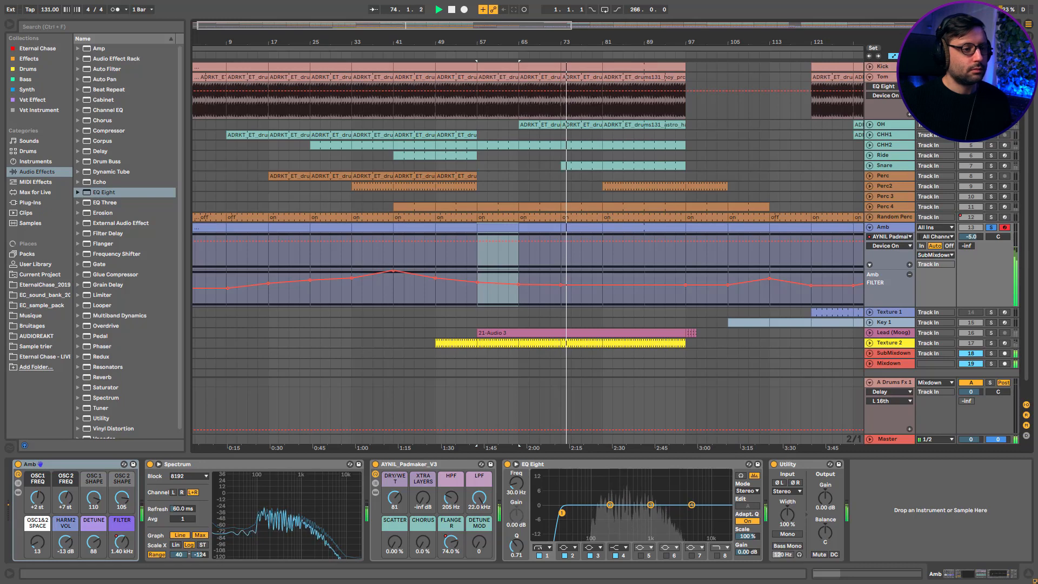
pyautogui.click(992, 228)
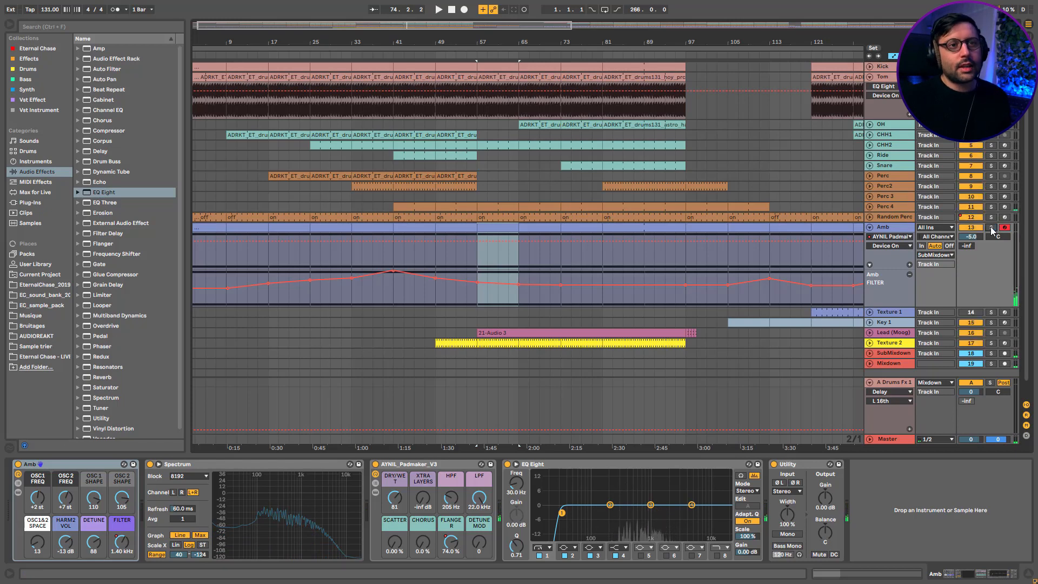
# Step: Fold the Tom track, solo the OH track, and play from bar 129 while inspecting the OH and CHH1 device chains
pyautogui.click(868, 79)
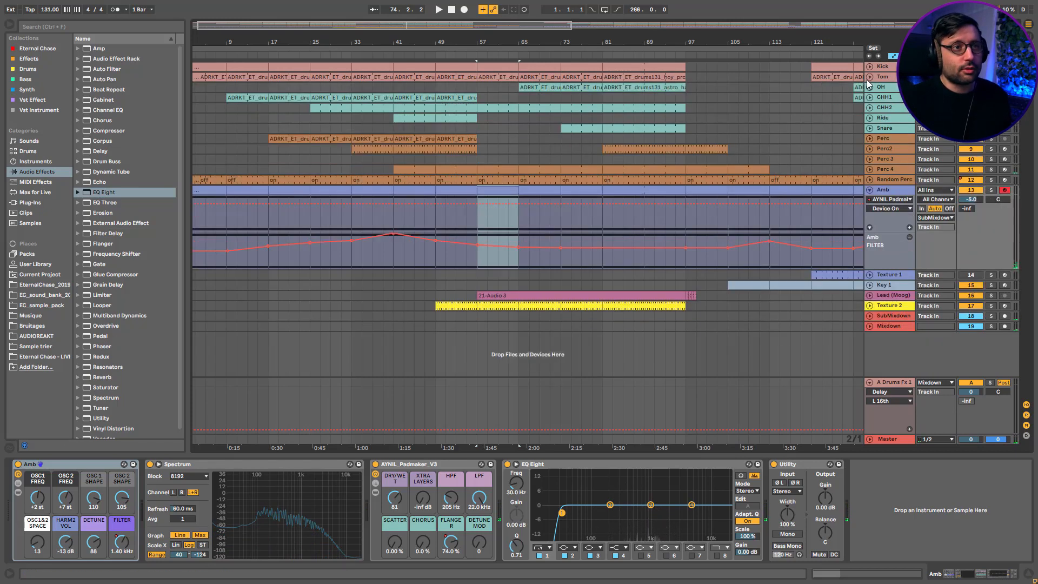
pyautogui.moveTo(438, 27)
pyautogui.mouseDown()
pyautogui.moveTo(433, 14)
pyautogui.moveTo(462, 12)
pyautogui.moveTo(434, 16)
pyautogui.mouseUp()
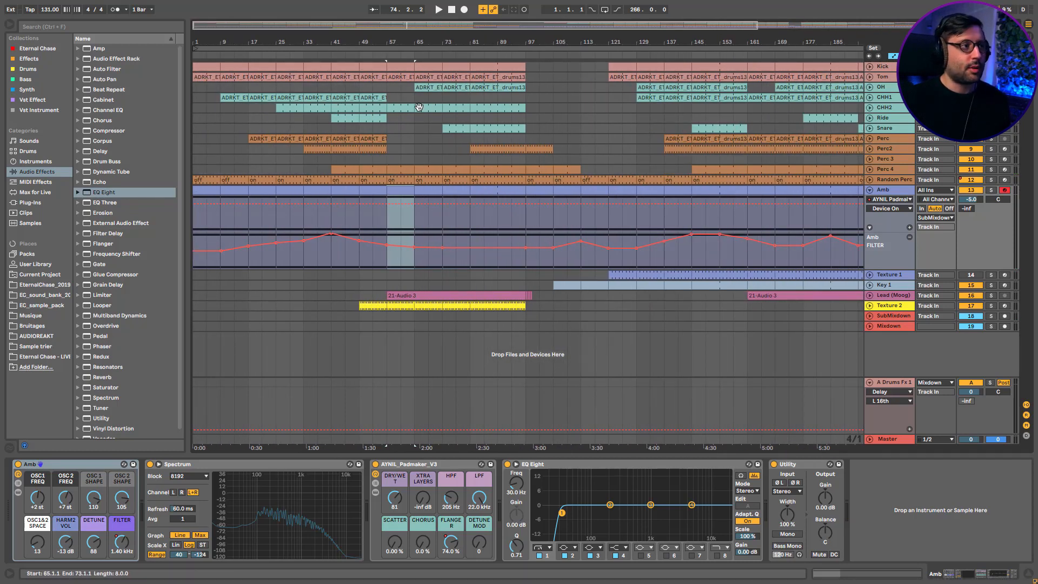
pyautogui.click(880, 87)
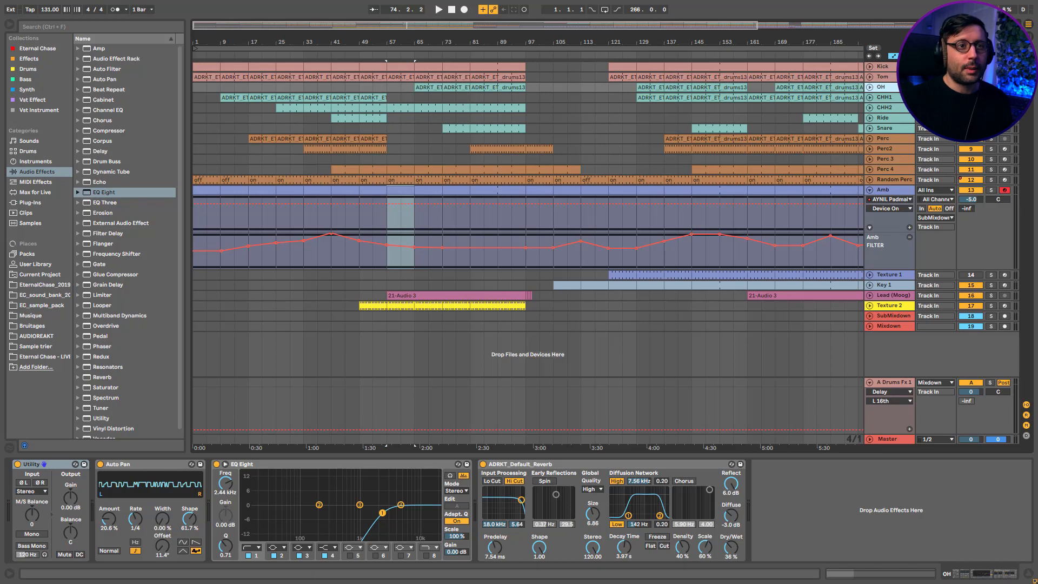
pyautogui.click(990, 87)
pyautogui.click(651, 87)
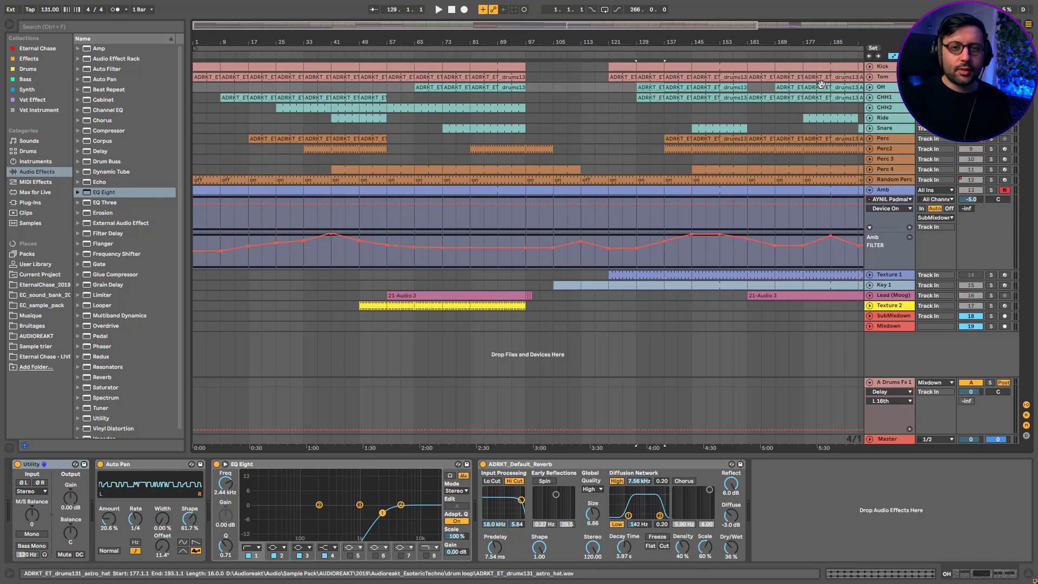
pyautogui.press('space')
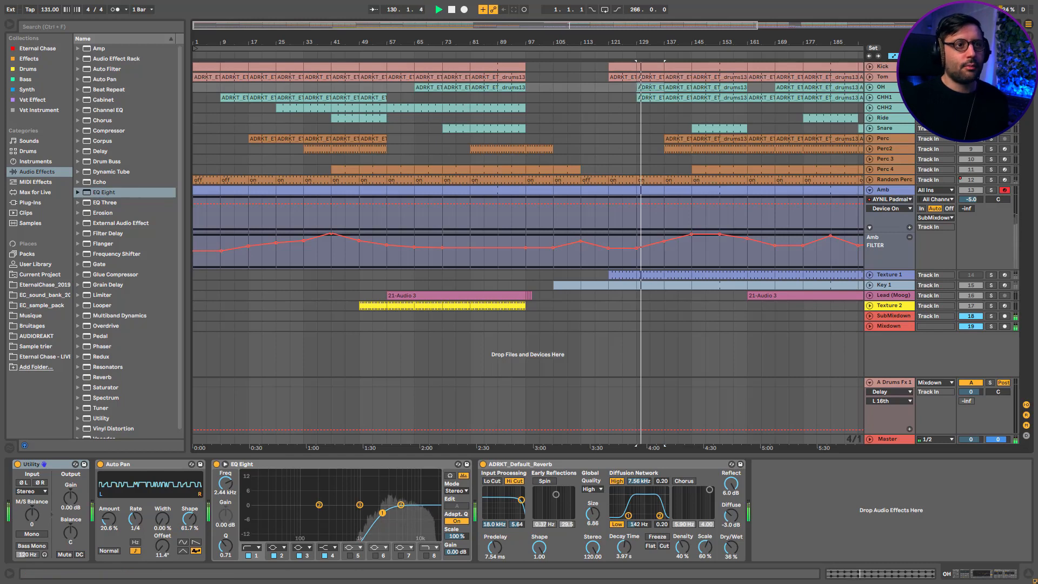
pyautogui.click(886, 97)
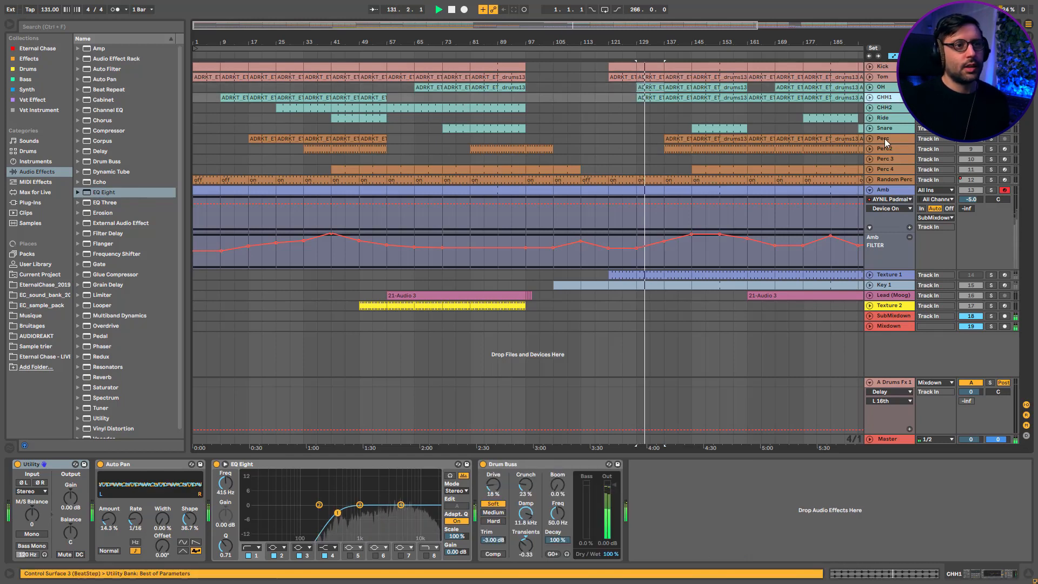
pyautogui.press('space')
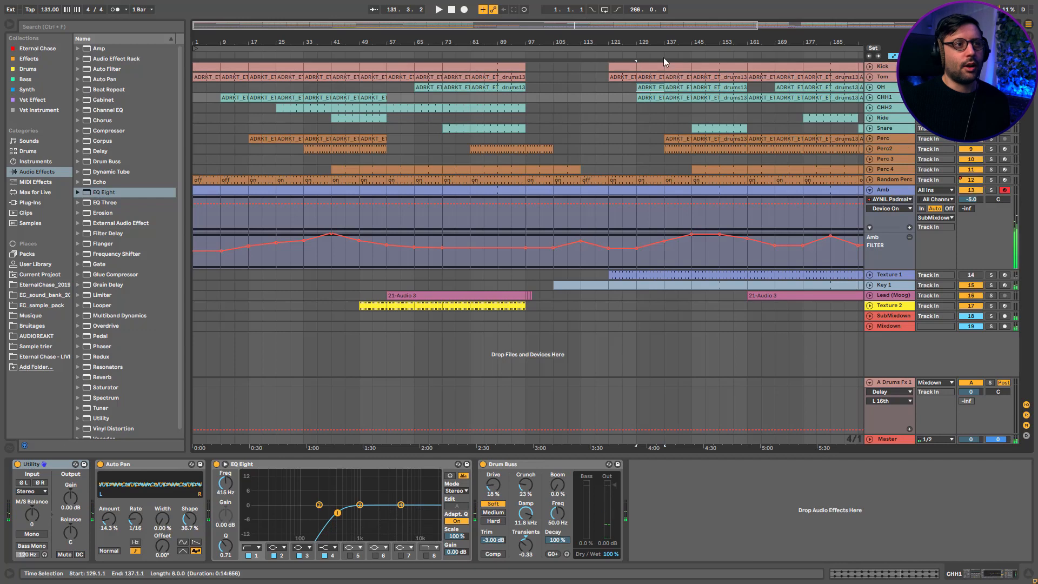
# Step: Solo the Perc track and play its clip from bar 145 with its effects shown
pyautogui.moveTo(537, 36); pyautogui.dragTo(538, 22)
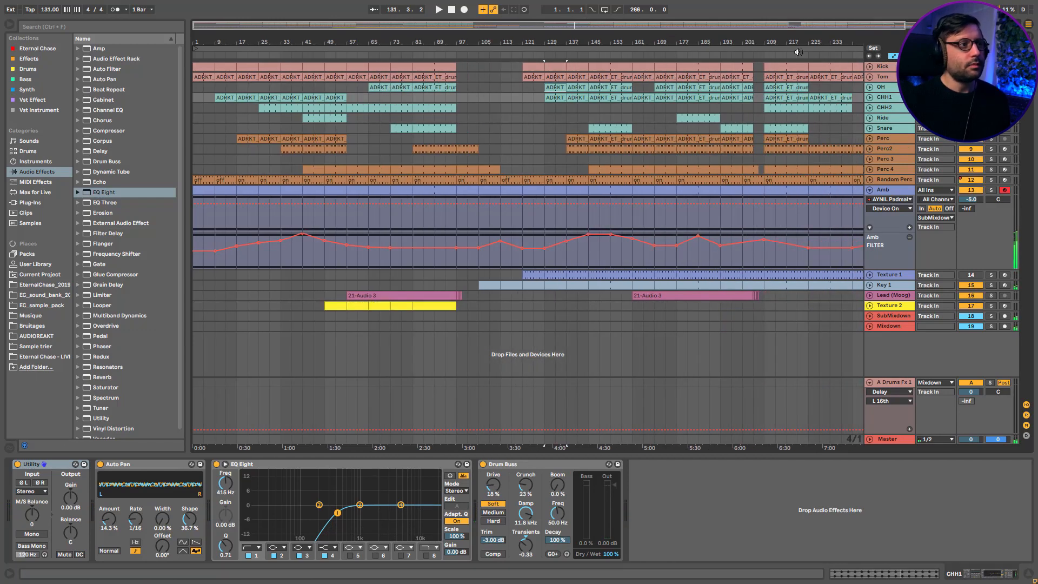
pyautogui.click(390, 99)
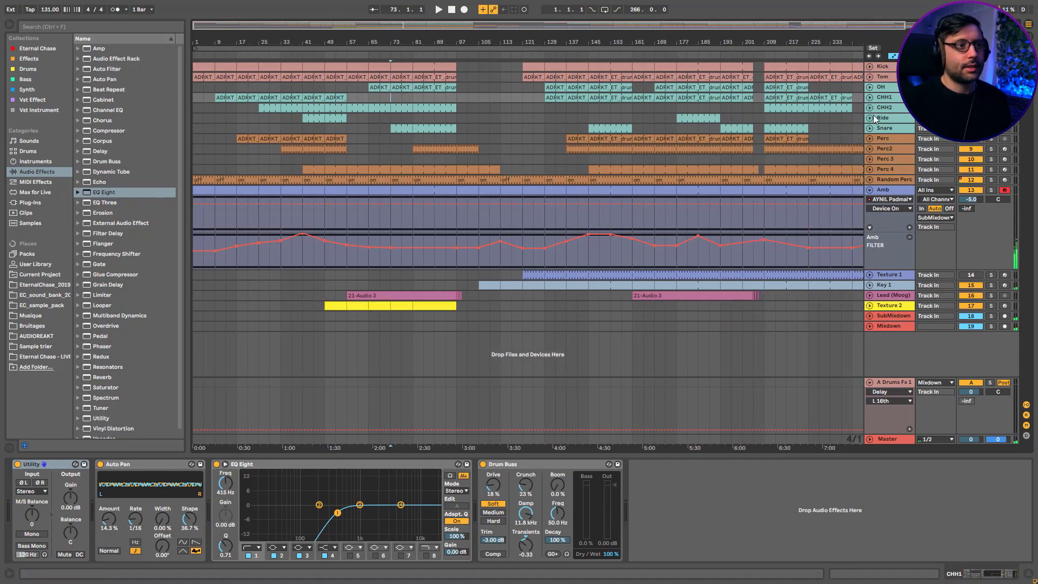
pyautogui.click(998, 136)
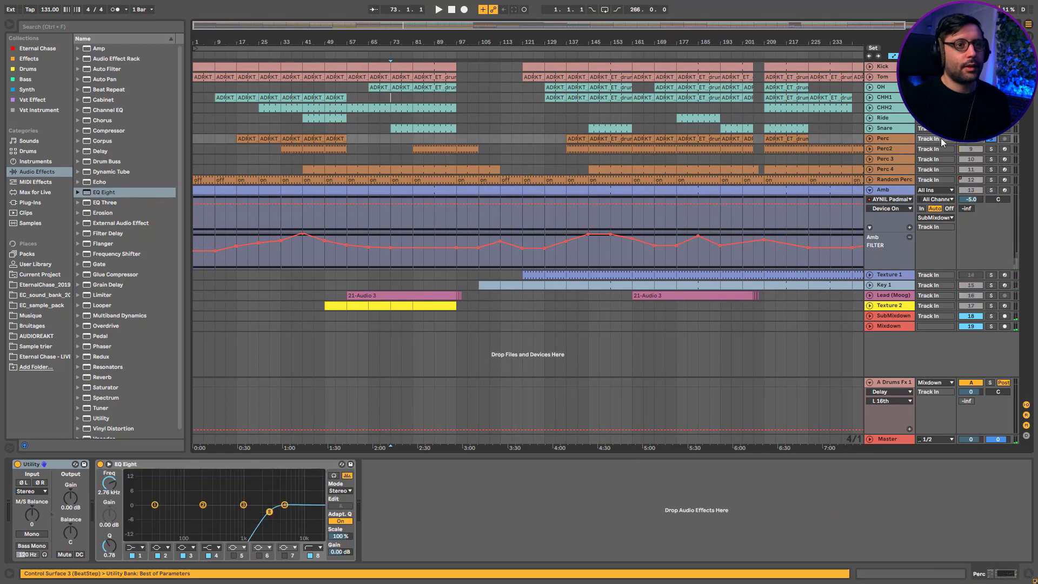
pyautogui.click(628, 137)
pyautogui.press('space')
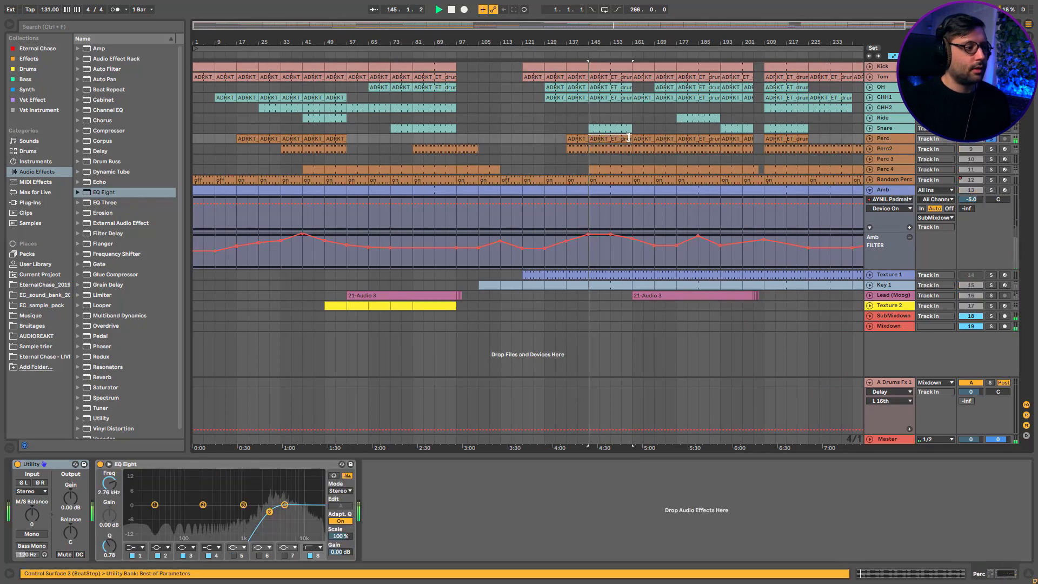
# Step: Solo the Perc2 track and play it from bar 145 with its device chain shown
pyautogui.click(892, 151)
pyautogui.click(991, 149)
pyautogui.press('space')
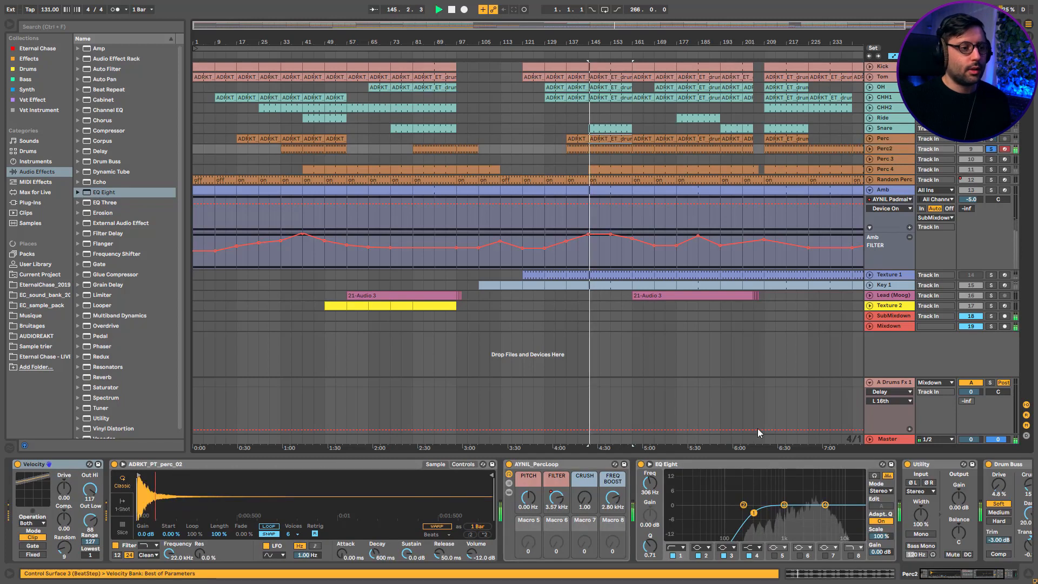
# Step: Open the Perc2 clip at bar 145 to view its notes, and return to the track's device chain
pyautogui.doubleClick(614, 151)
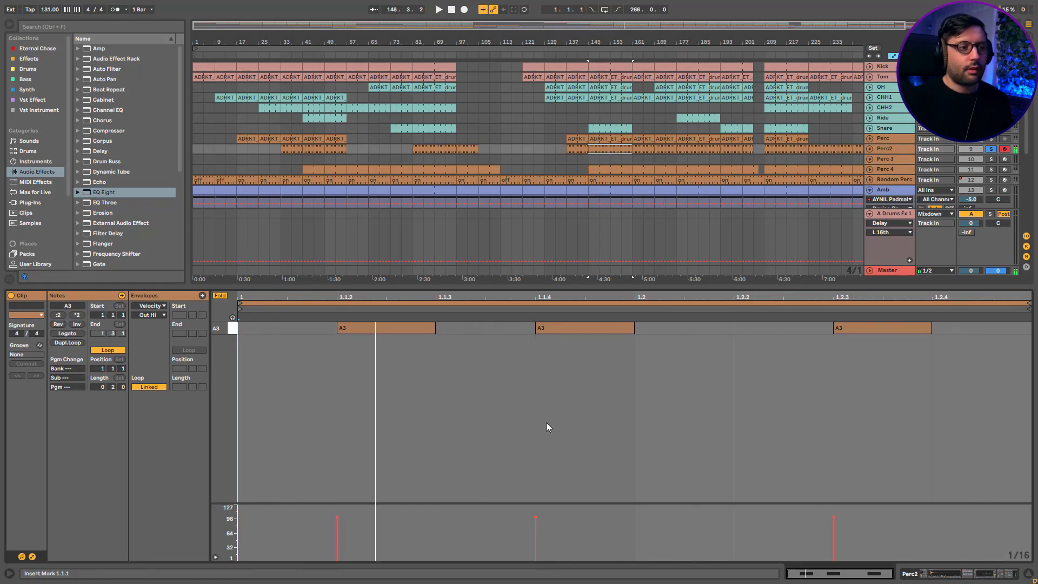
pyautogui.click(879, 147)
pyautogui.moveTo(936, 573)
pyautogui.mouseDown()
pyautogui.moveTo(962, 573)
pyautogui.moveTo(938, 573)
pyautogui.mouseUp()
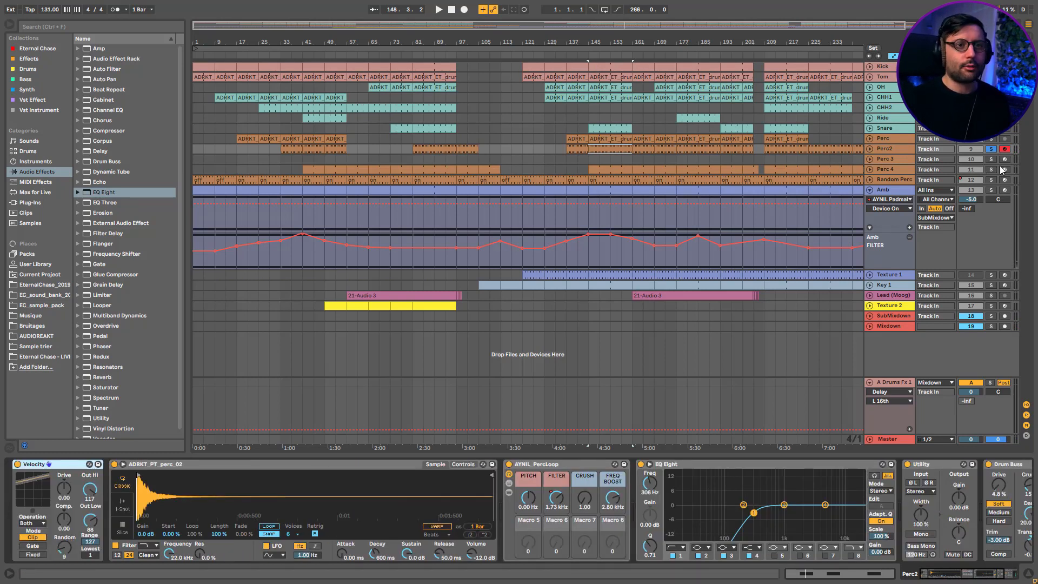
# Step: Solo the Perc 4 track, play it from bar 145 while toggling its Frequency Shifter, and take it out of solo
pyautogui.click(992, 169)
pyautogui.click(880, 169)
pyautogui.press('space')
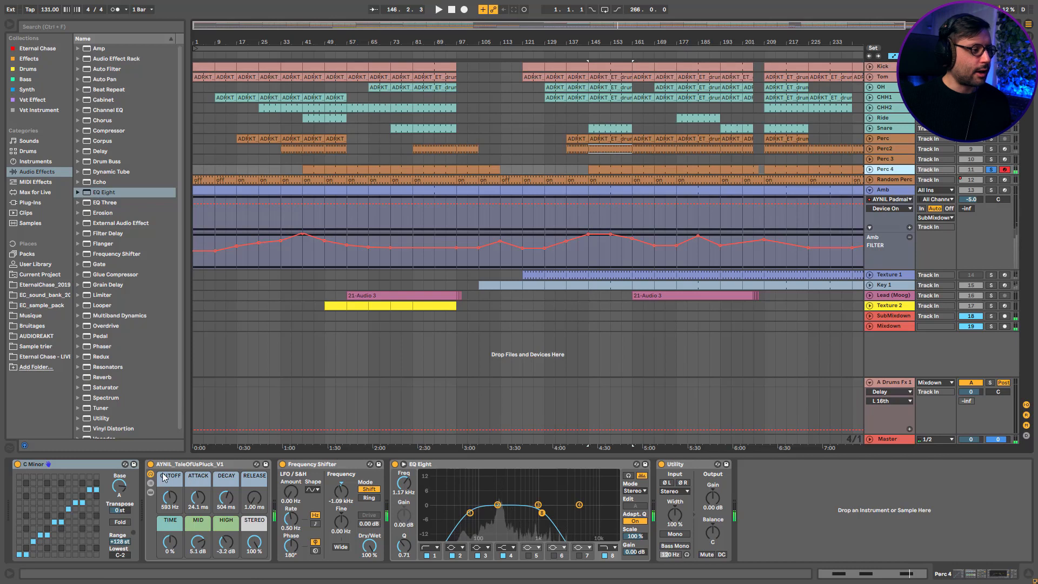
pyautogui.click(282, 464)
pyautogui.press('space')
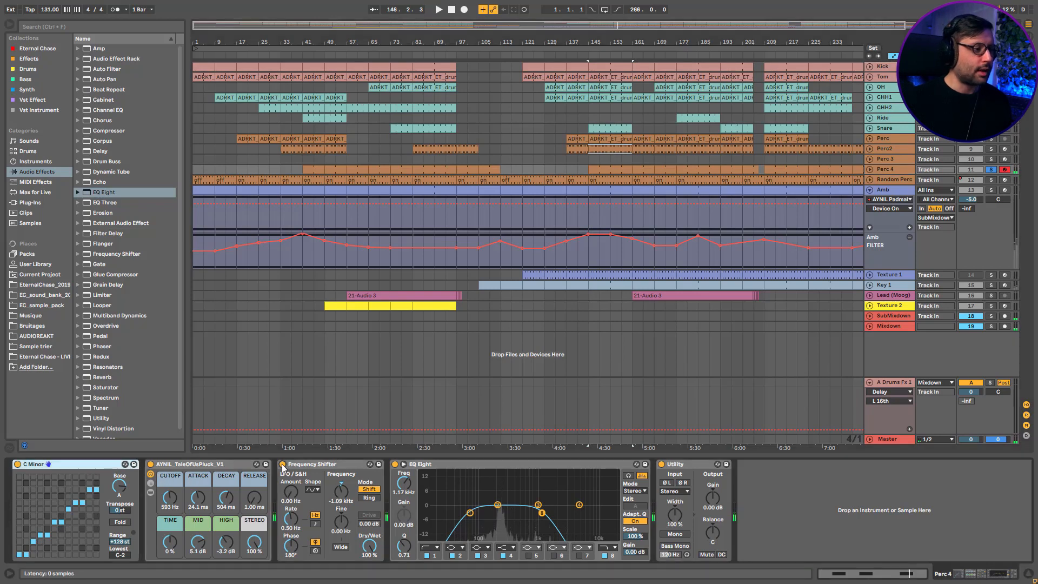
pyautogui.press('space')
pyautogui.click(221, 469)
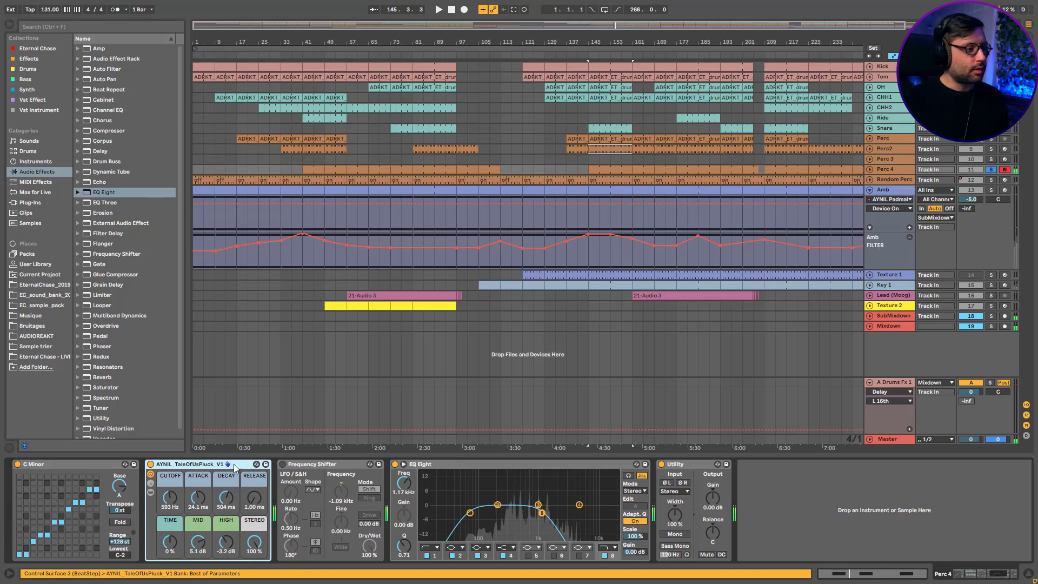
pyautogui.click(282, 464)
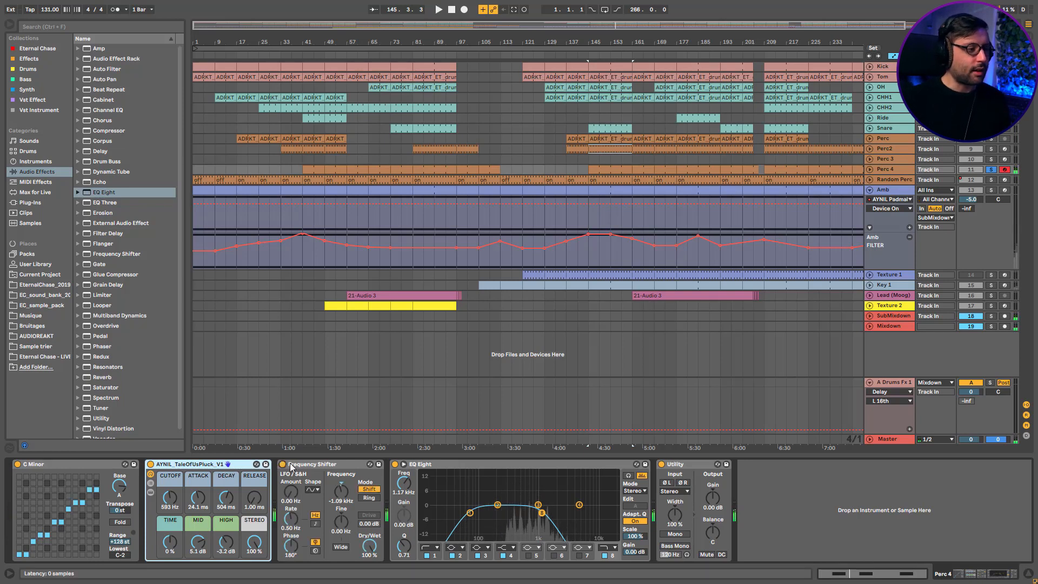
pyautogui.press('space')
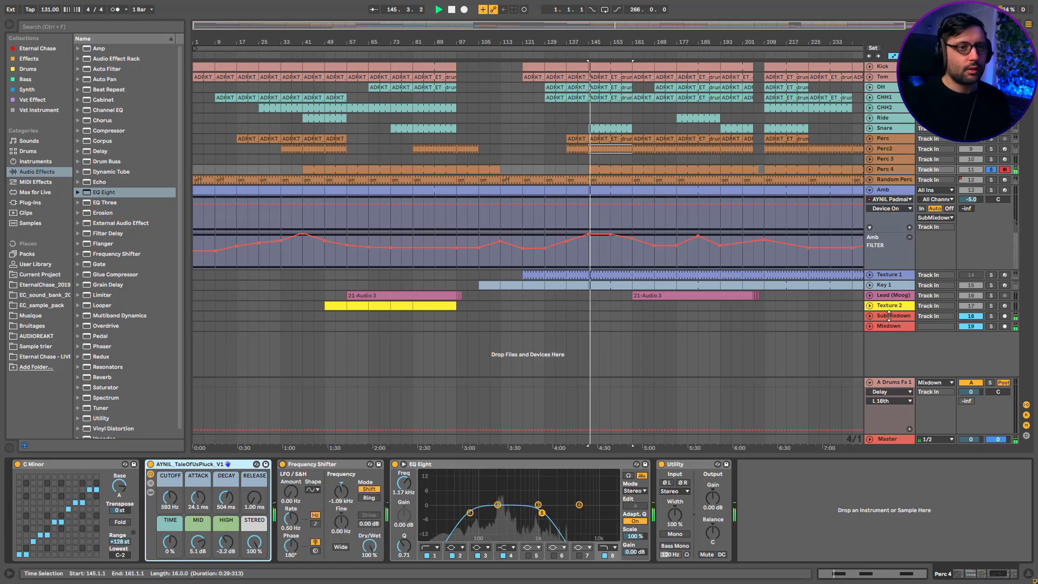
pyautogui.click(992, 169)
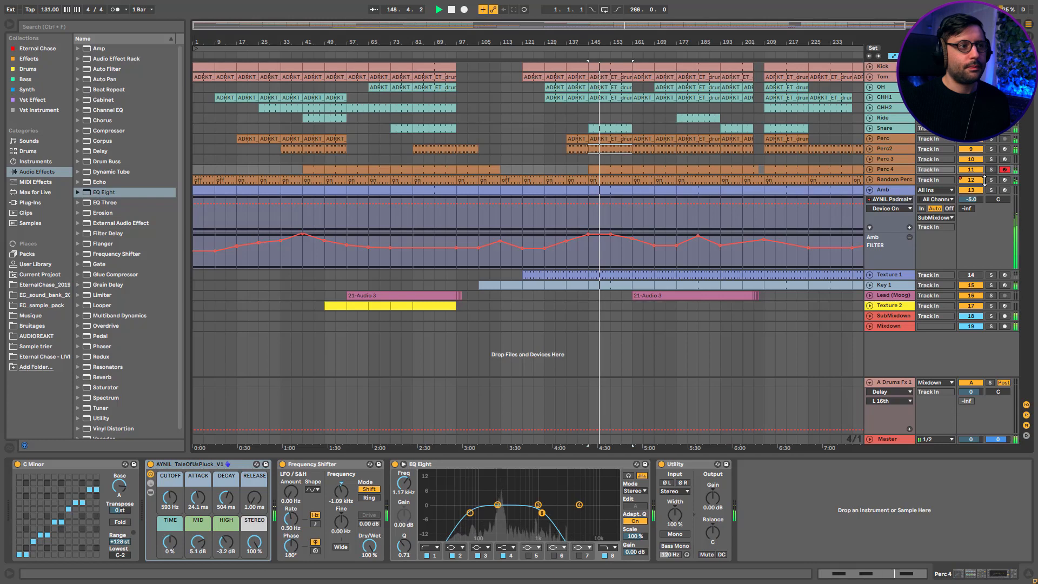
# Step: Solo the Random Perc track, inspect its device chain from euclidean sequencer to Utility, and play it
pyautogui.click(991, 179)
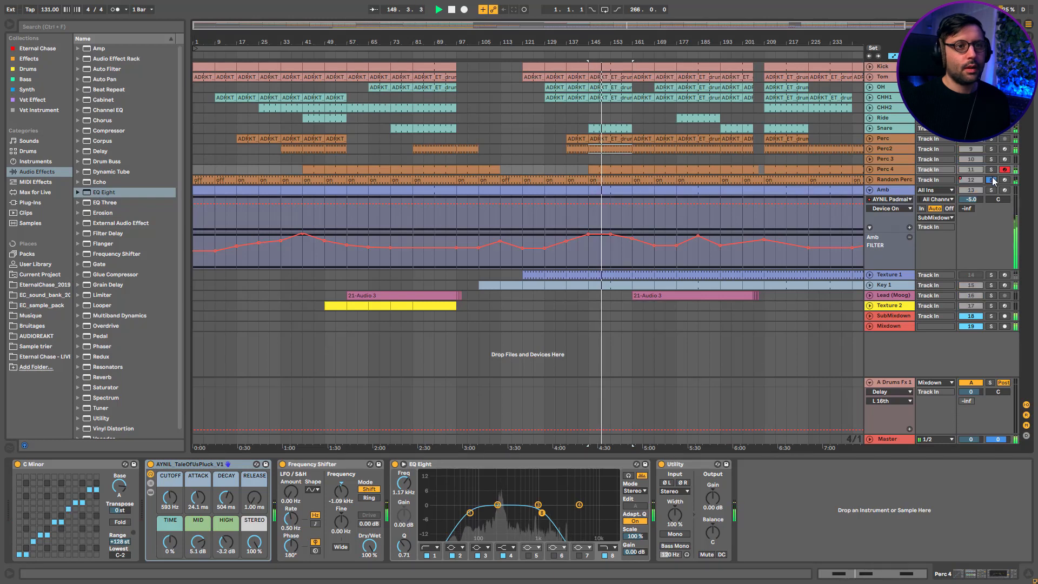
pyautogui.click(895, 179)
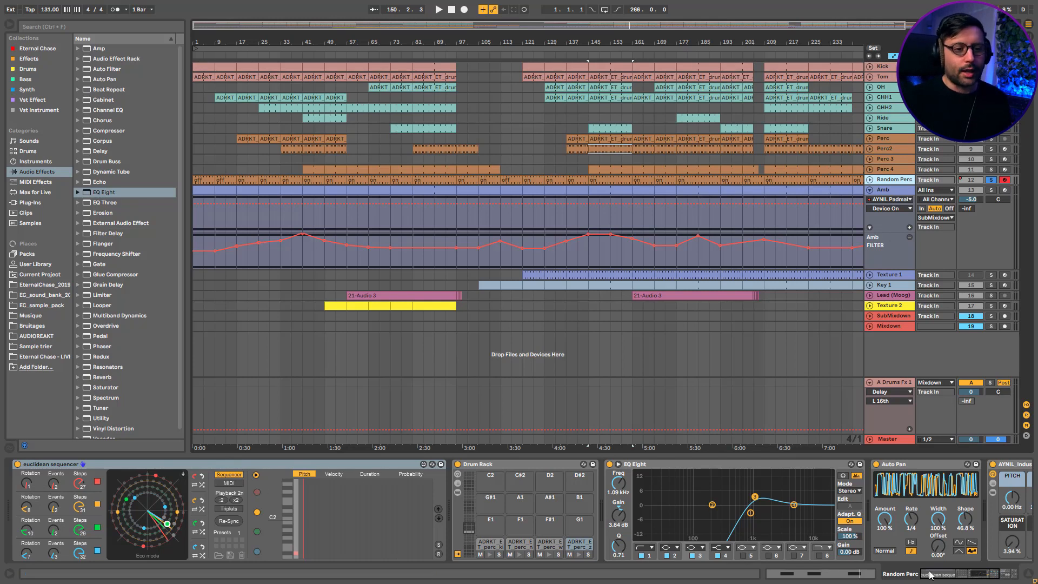
pyautogui.moveTo(929, 573); pyautogui.dragTo(932, 573)
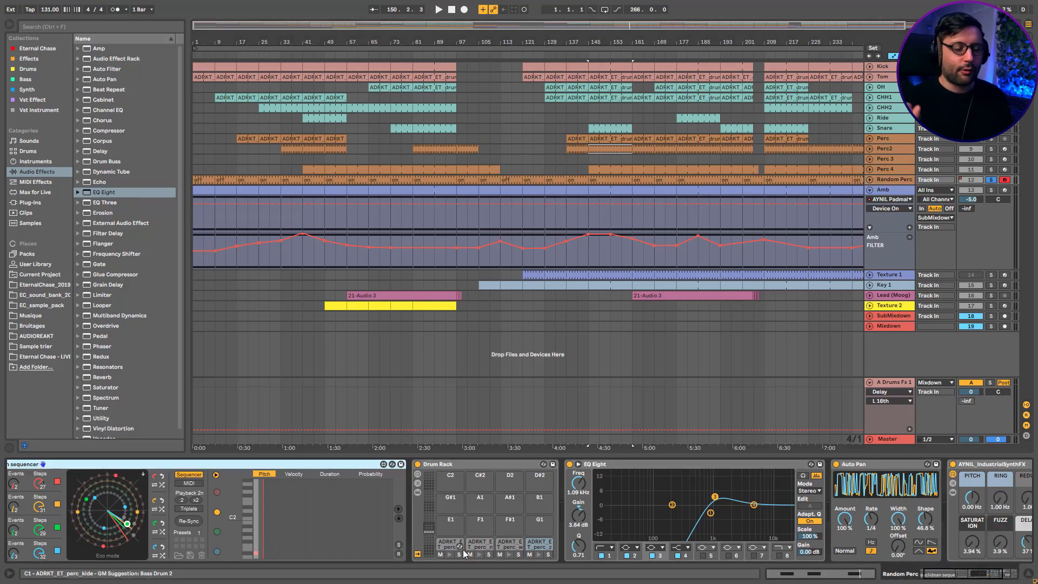
pyautogui.click(884, 466)
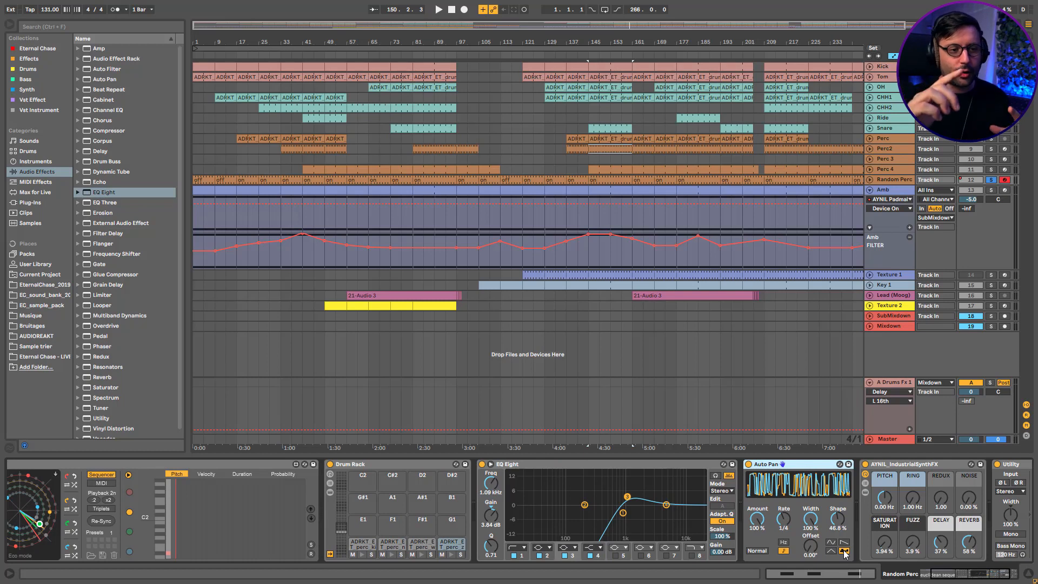
pyautogui.hscroll(3, 845, 554)
pyautogui.press('space')
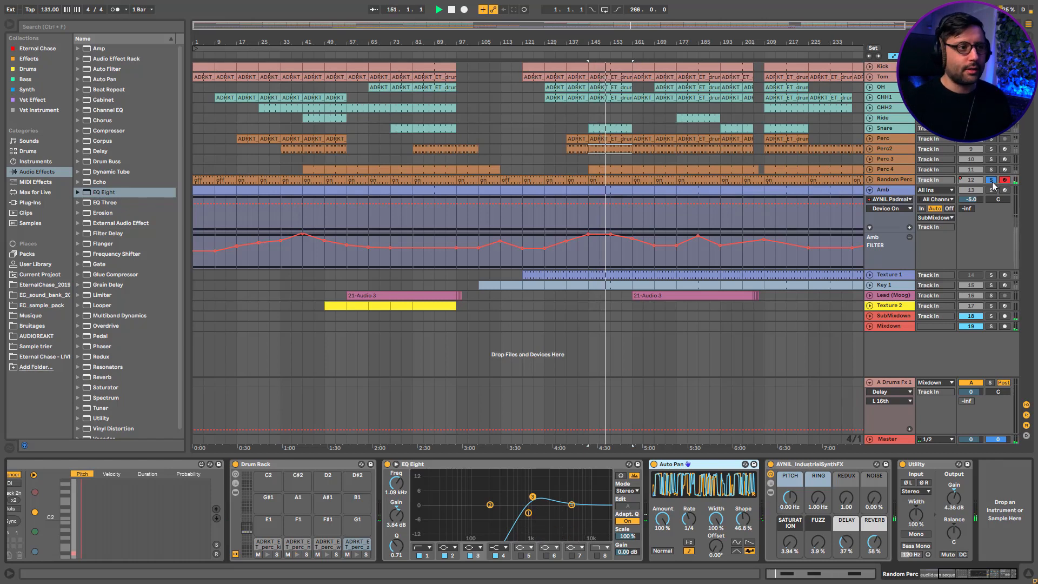
# Step: Solo the Key 1 track and play it from bar 145 with its Wavetable device chain shown
pyautogui.click(991, 285)
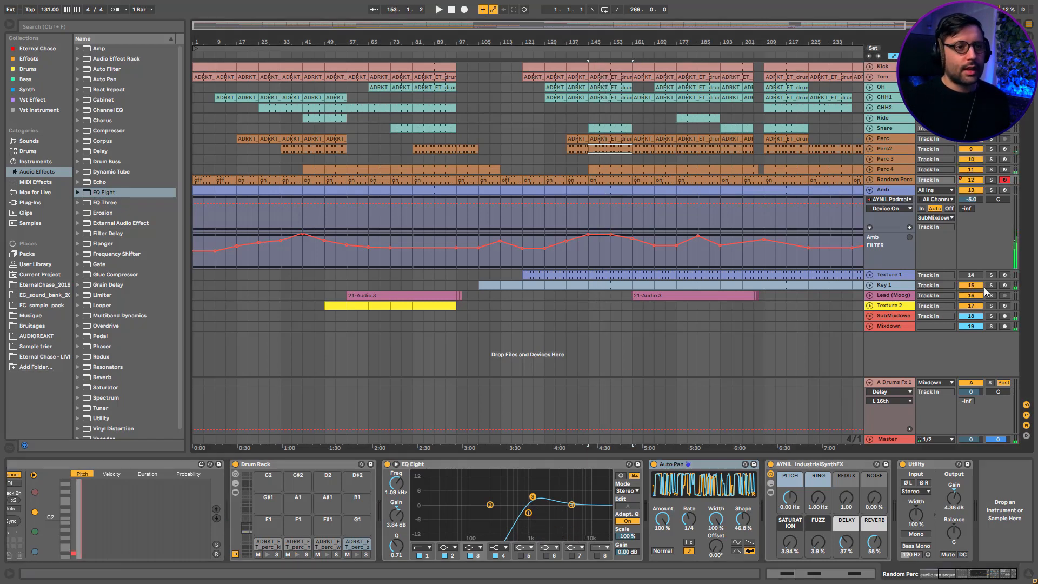
pyautogui.click(714, 285)
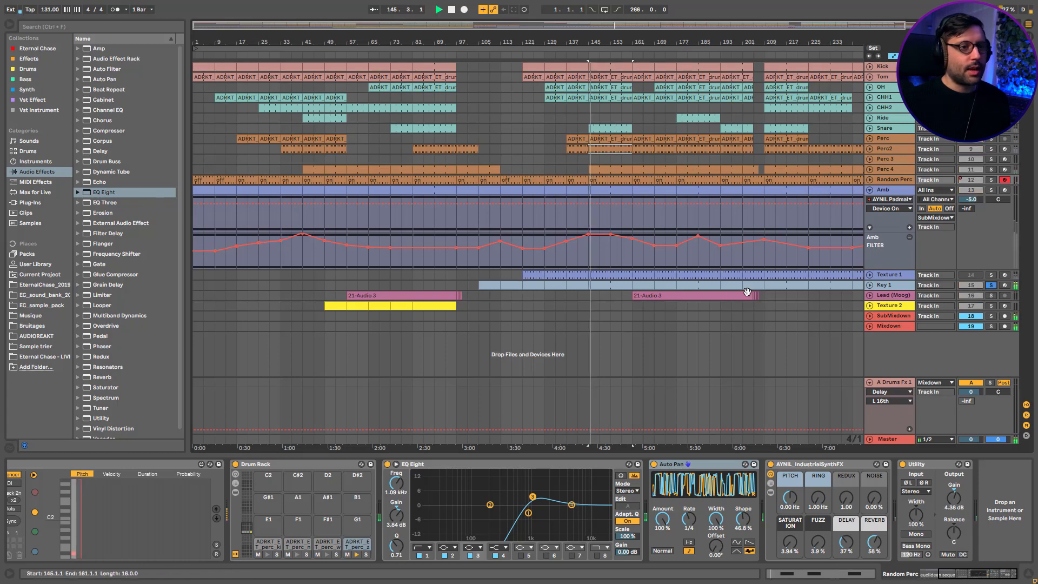
pyautogui.click(898, 294)
pyautogui.click(897, 287)
pyautogui.press('space')
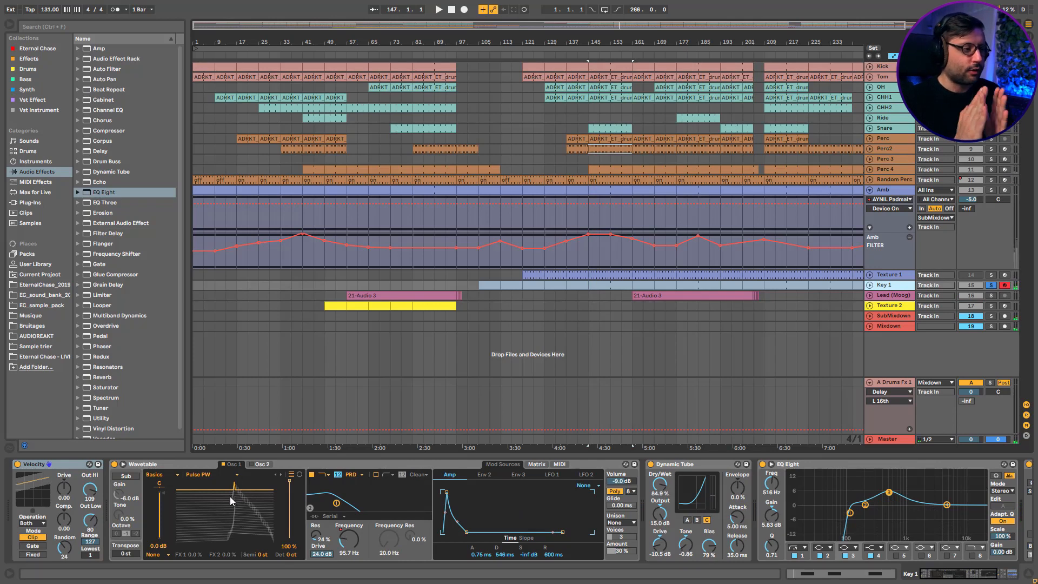
pyautogui.press('space')
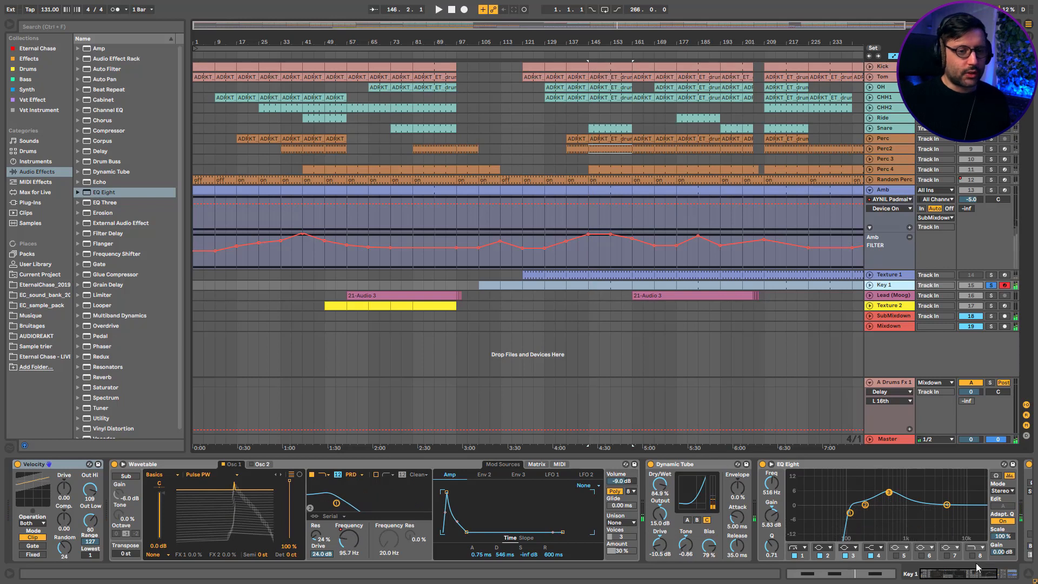
pyautogui.press('space')
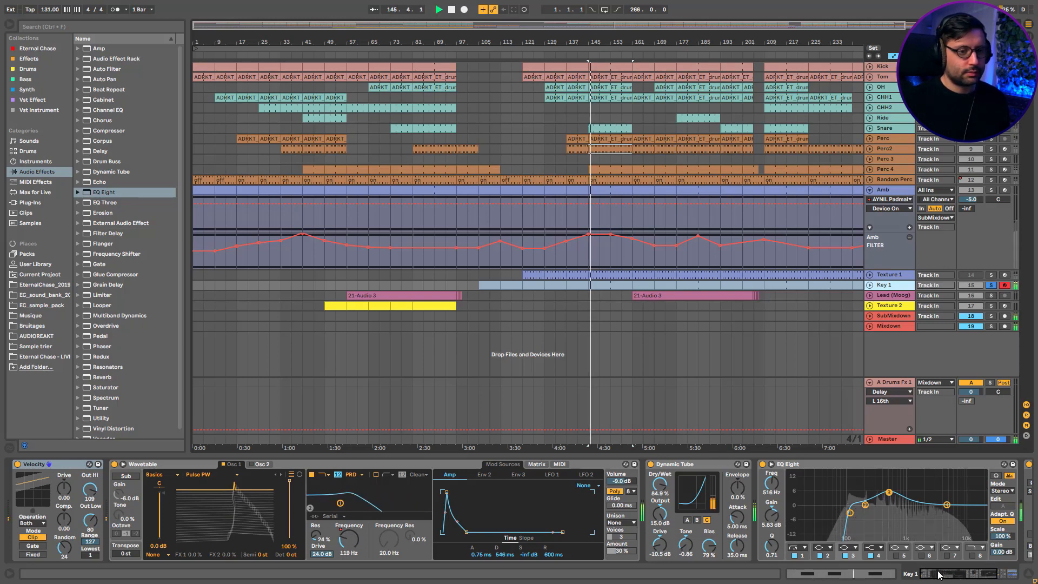
# Step: Play Key 1 from bar 145 with its Dynamic Tube and AYNIL_Dubchord Classic_Sync-18th rack toggled to compare the sound
pyautogui.hscroll(5, 757, 514)
pyautogui.click(391, 465)
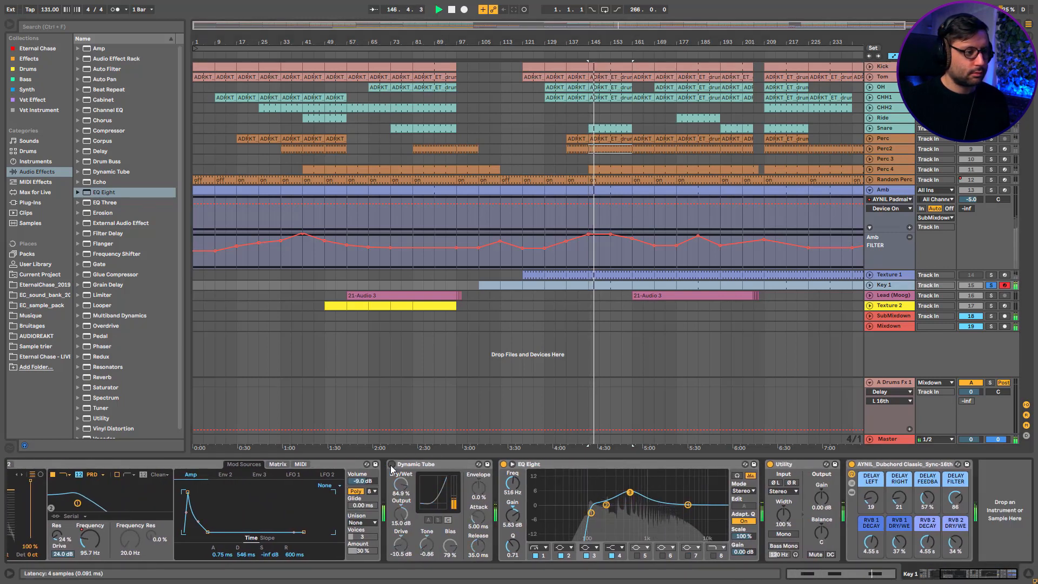
pyautogui.click(852, 463)
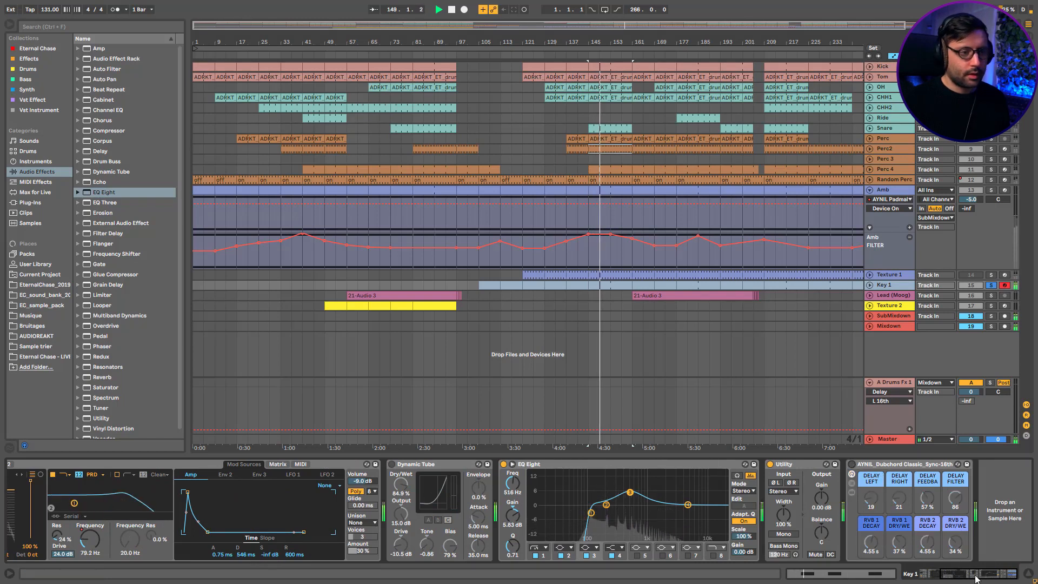
pyautogui.moveTo(977, 579); pyautogui.dragTo(958, 575)
pyautogui.press('space')
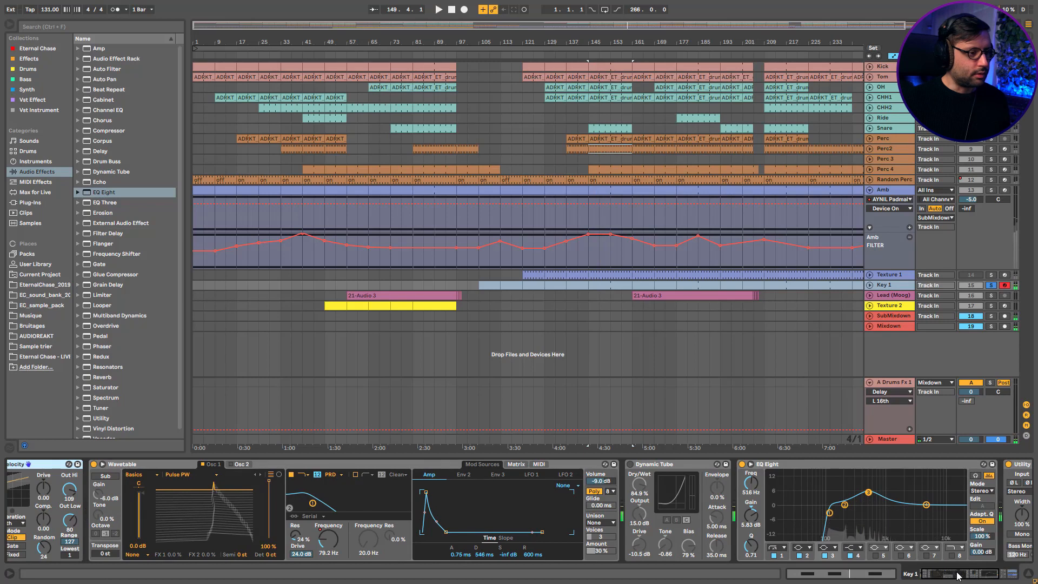
pyautogui.press('space')
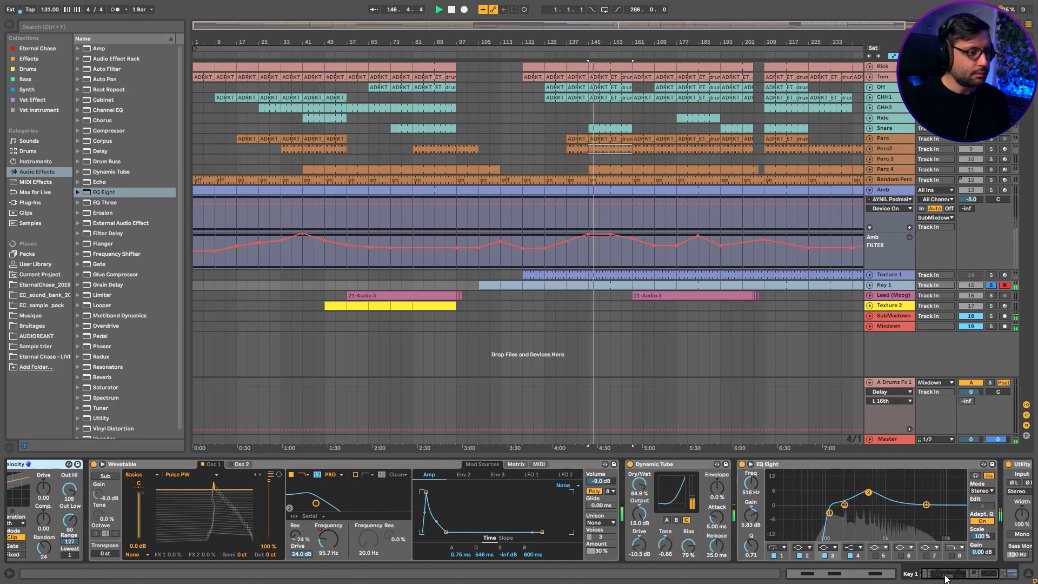
# Step: Switch Key 1's AYNIL_Dubchord rack back on, play the track from bar 145, and take it out of solo
pyautogui.moveTo(946, 579); pyautogui.dragTo(965, 578)
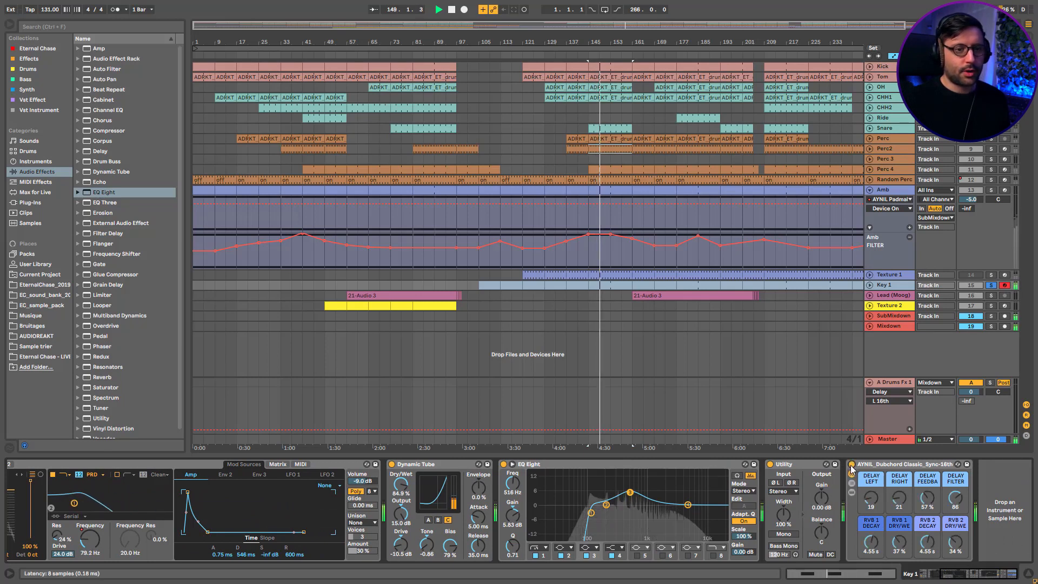
pyautogui.press('space')
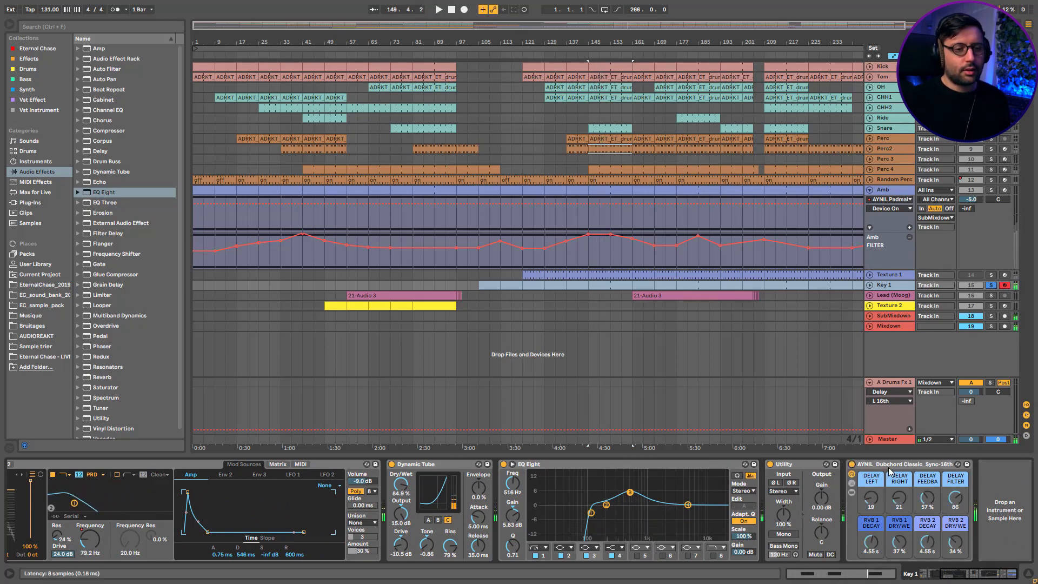
pyautogui.click(890, 471)
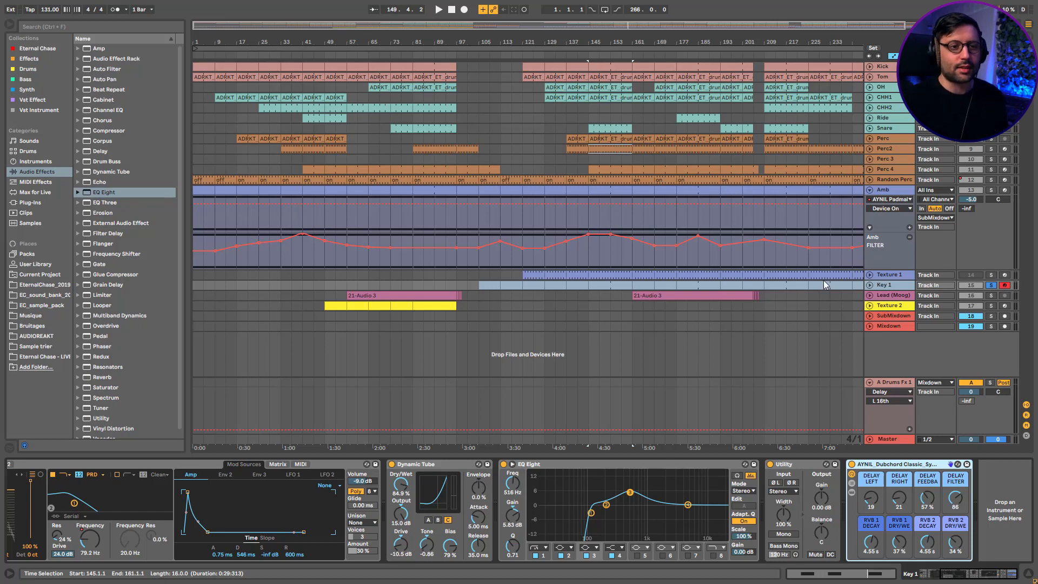
pyautogui.press('space')
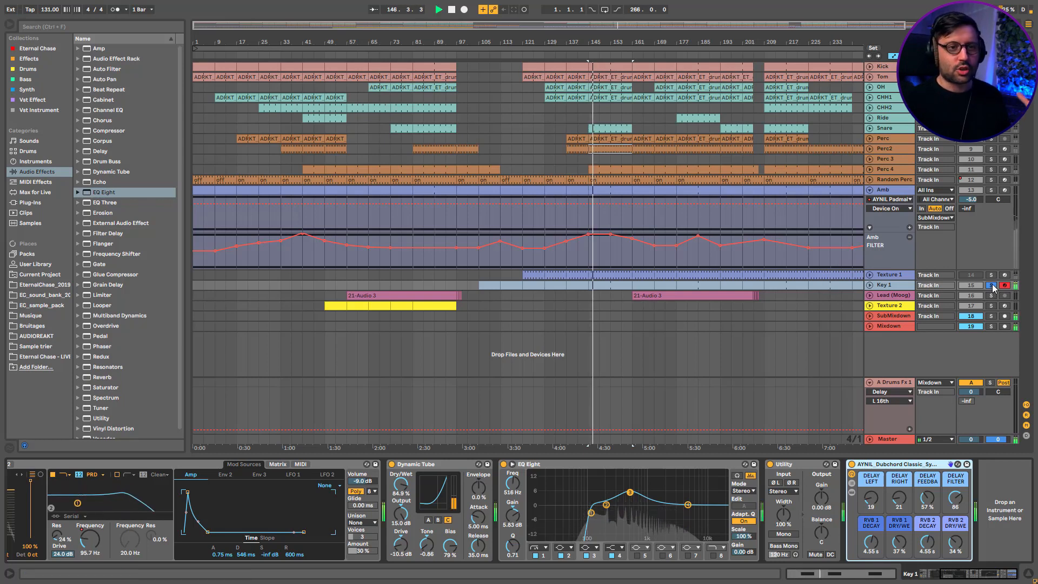
pyautogui.click(992, 285)
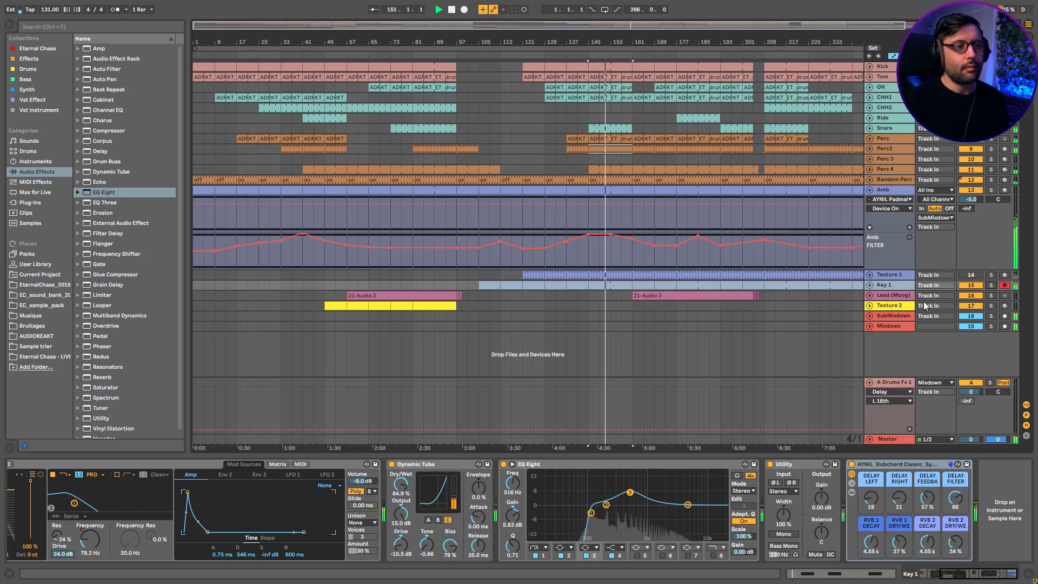
# Step: Solo the Lead (Moog) track and play its clip from bar 57 with its effects shown
pyautogui.click(355, 295)
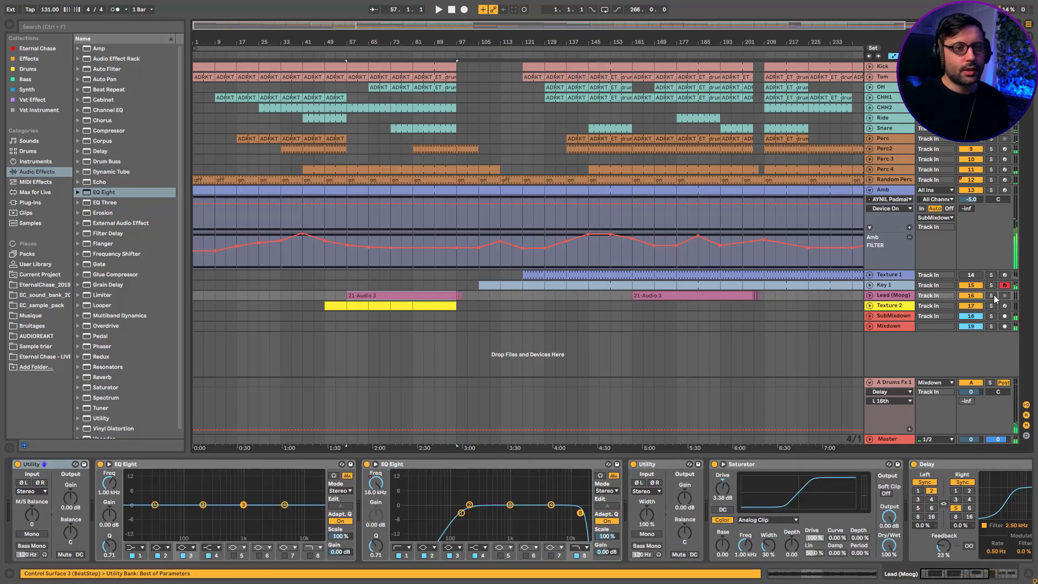
pyautogui.click(992, 296)
pyautogui.press('space')
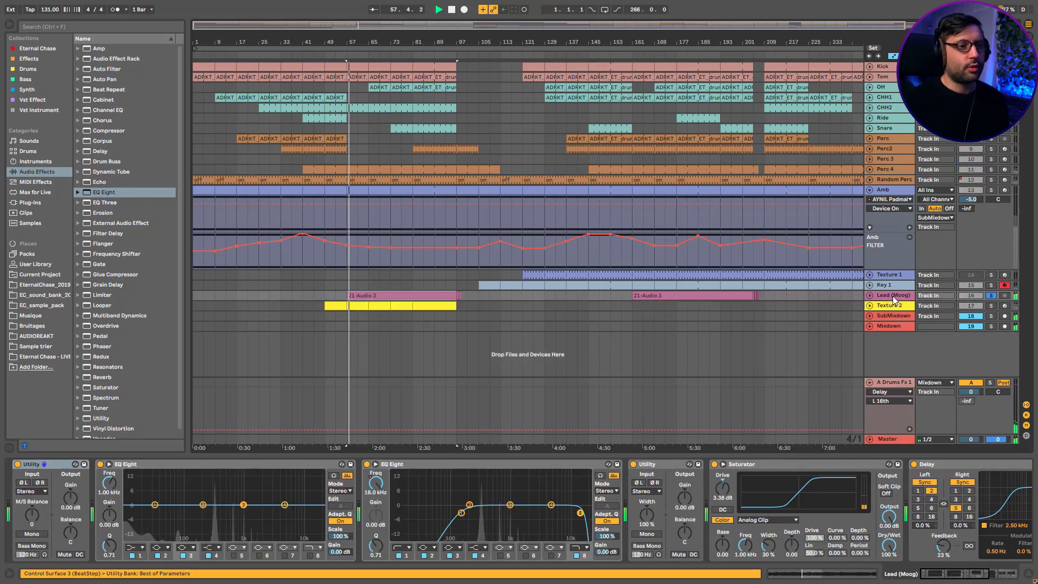
pyautogui.press('space')
# Step: Insert a MIDI track below Lead (Moog) and copy that track's effects from the second EQ Eight onward into it
pyautogui.rightClick(893, 296)
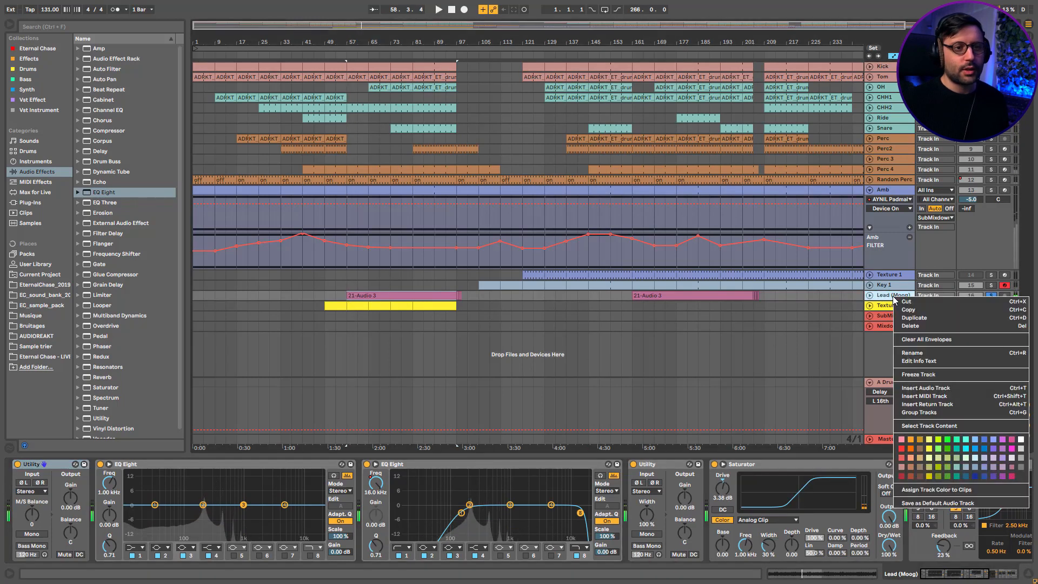
pyautogui.press('Escape')
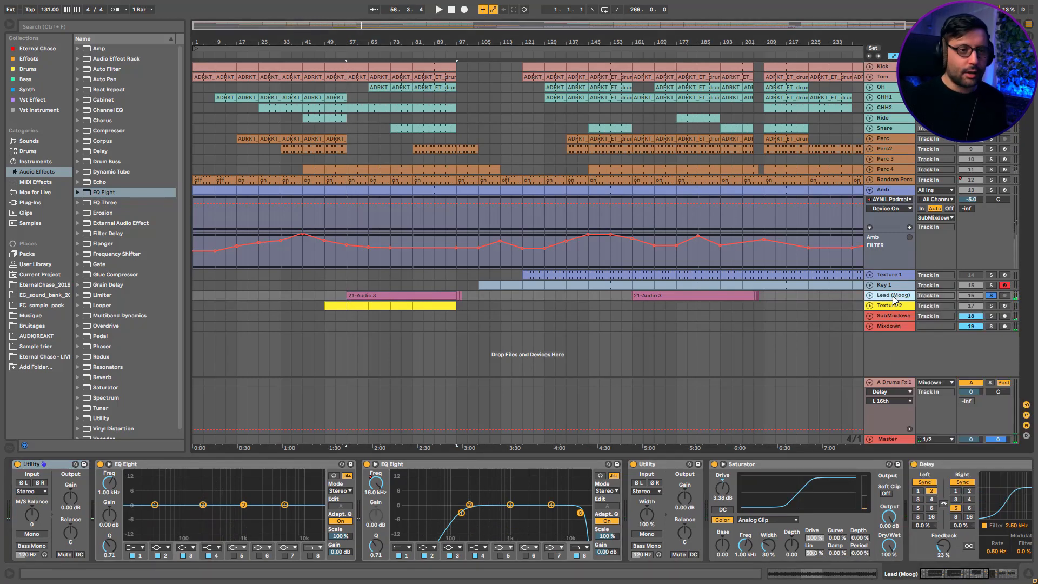
pyautogui.hotkey('ctrl', 'shift', 't')
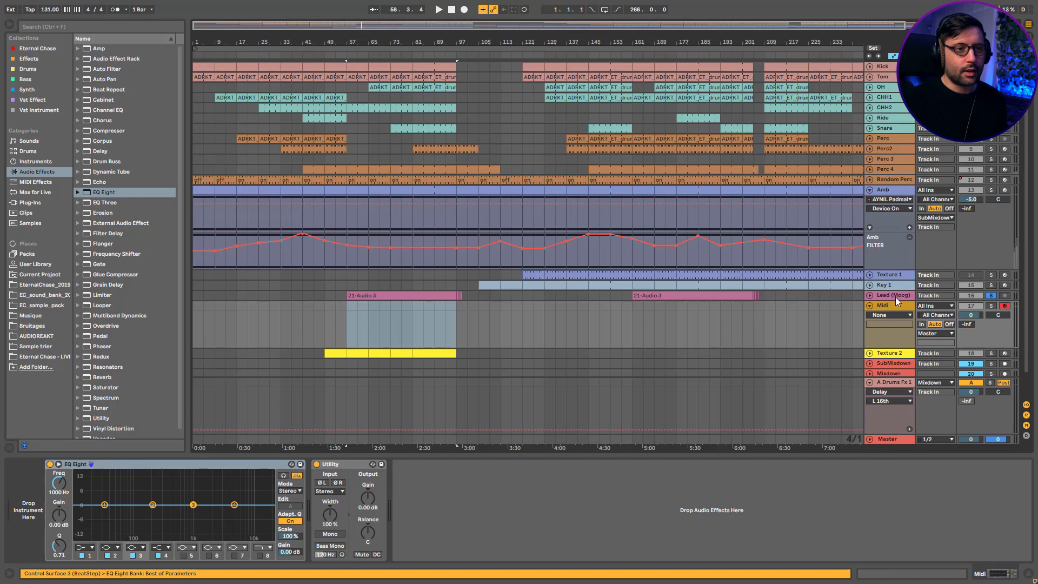
pyautogui.click(895, 296)
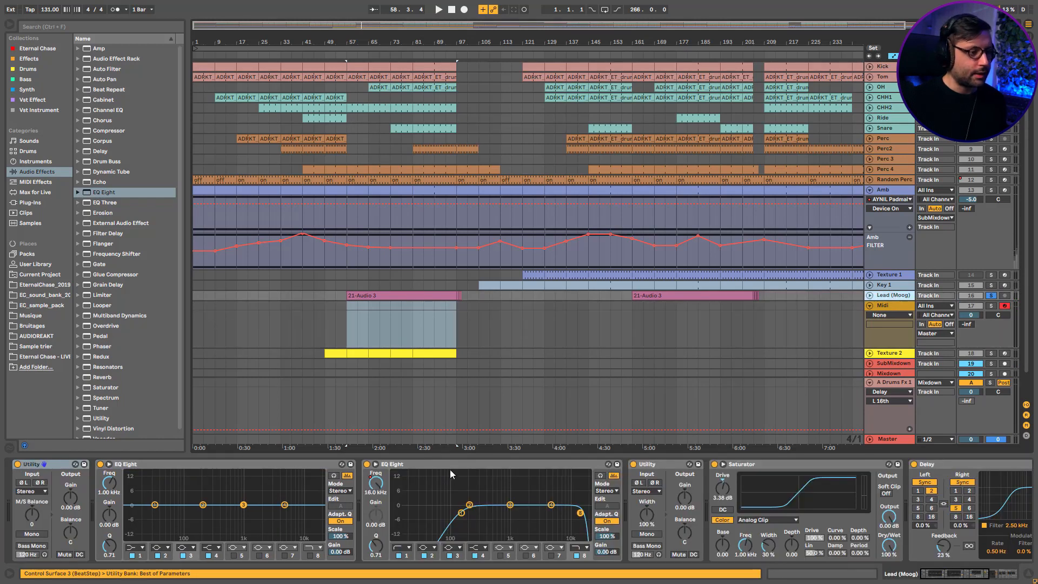
pyautogui.click(435, 319)
# Step: Load the Wavetable instrument onto the new MIDI track and solo that track in place of Lead (Moog)
pyautogui.press('space')
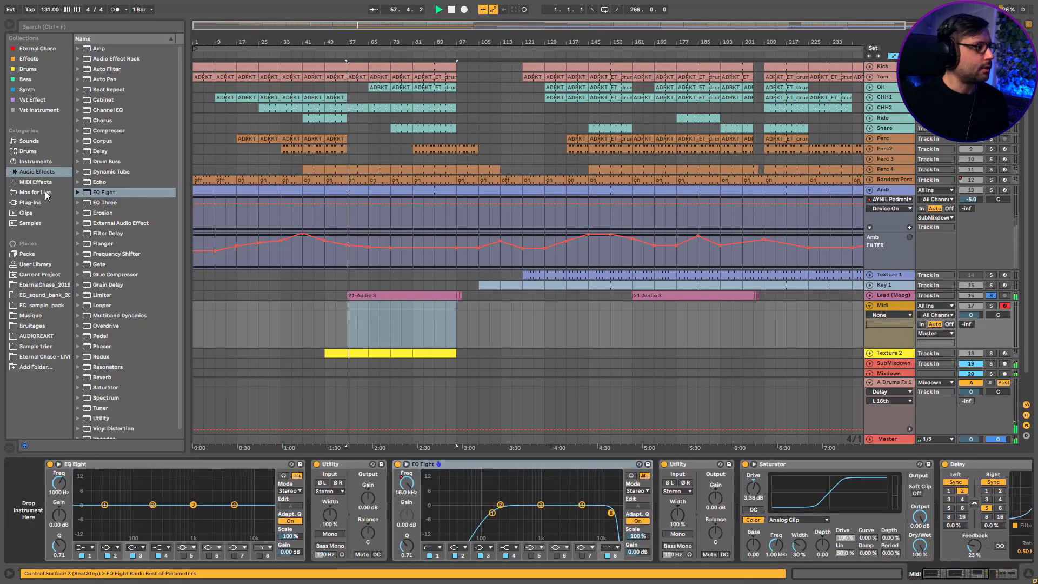
pyautogui.click(39, 161)
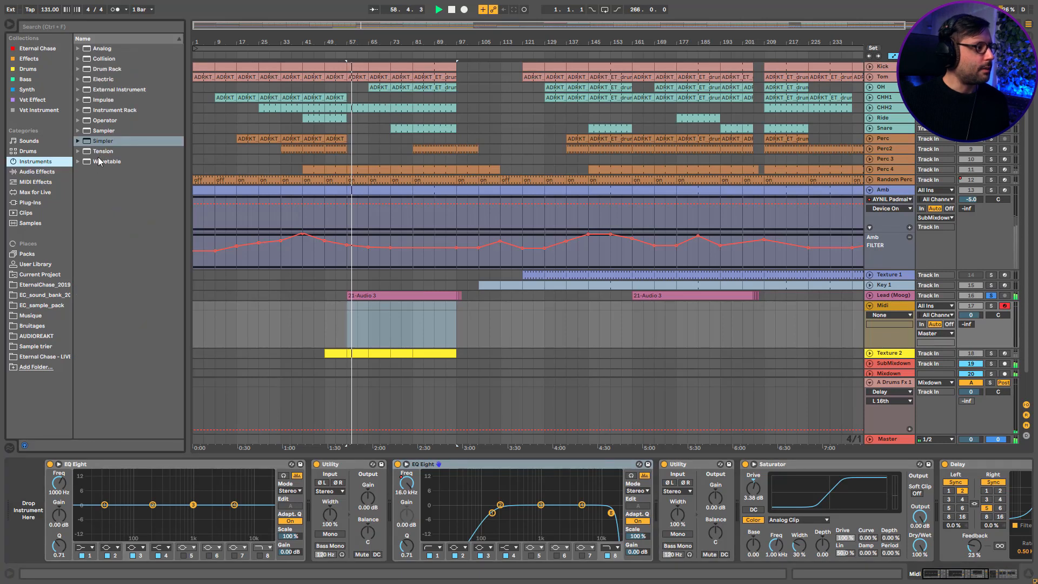
pyautogui.moveTo(99, 161); pyautogui.dragTo(37, 498)
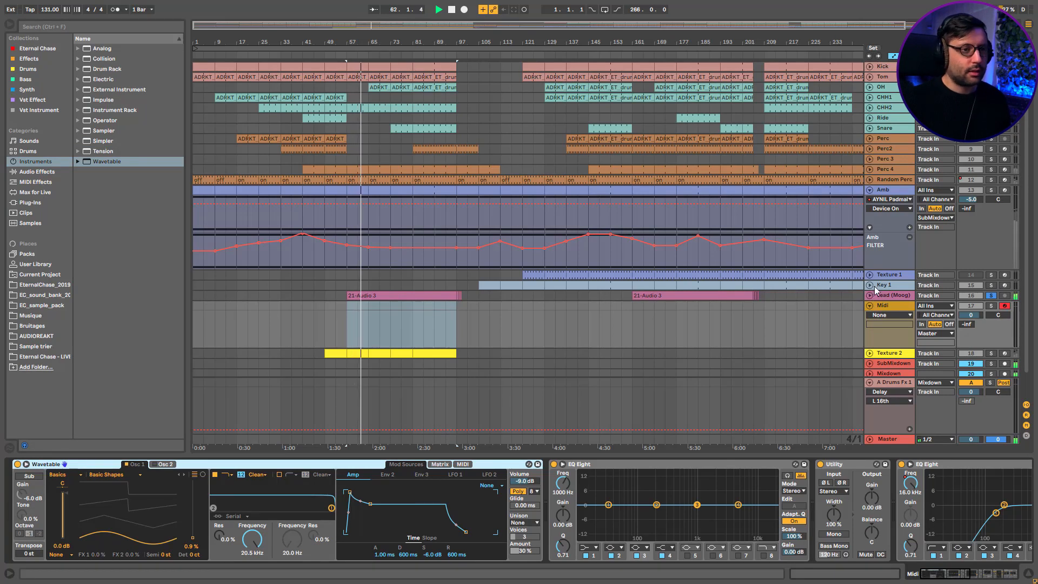
pyautogui.press('space')
pyautogui.click(895, 304)
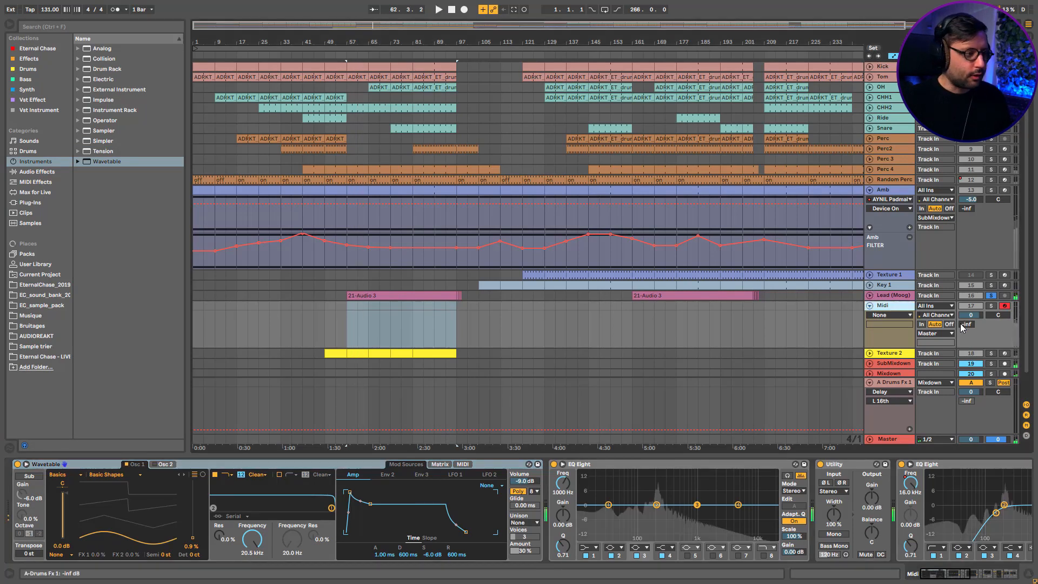
pyautogui.click(992, 306)
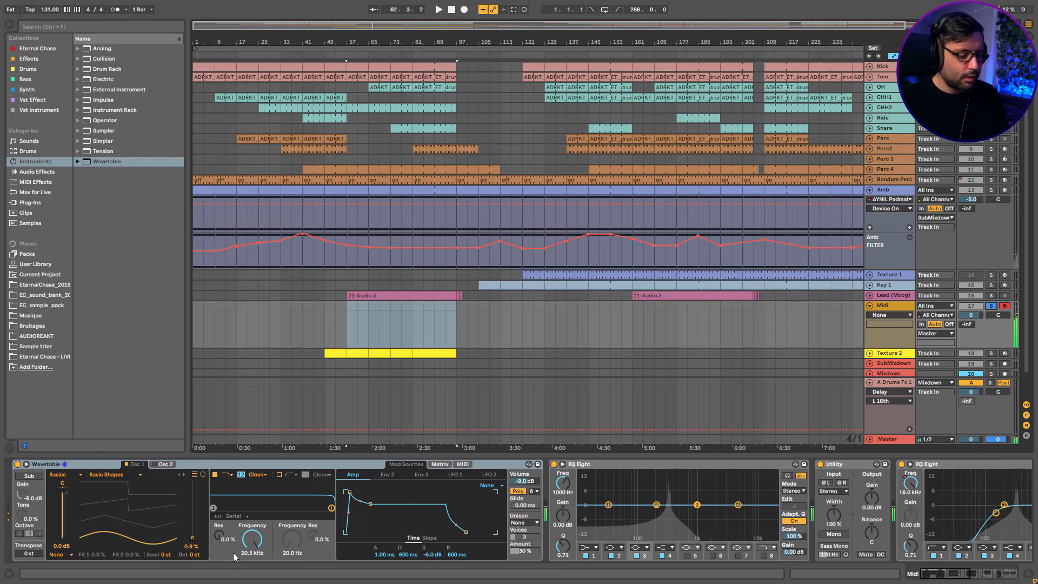
# Step: Shape the Wavetable lead with oscillator 1 position at 67%, a 24 dB PRD filter at 181 Hz with 2.63 dB drive, and mono voicing with glide
pyautogui.moveTo(193, 537); pyautogui.dragTo(193, 505)
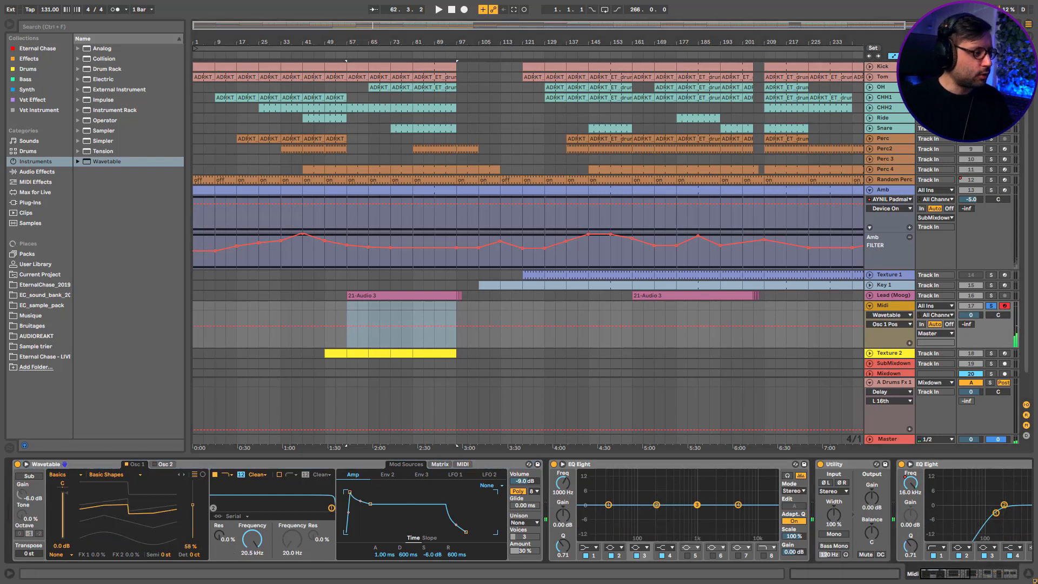
pyautogui.click(254, 476)
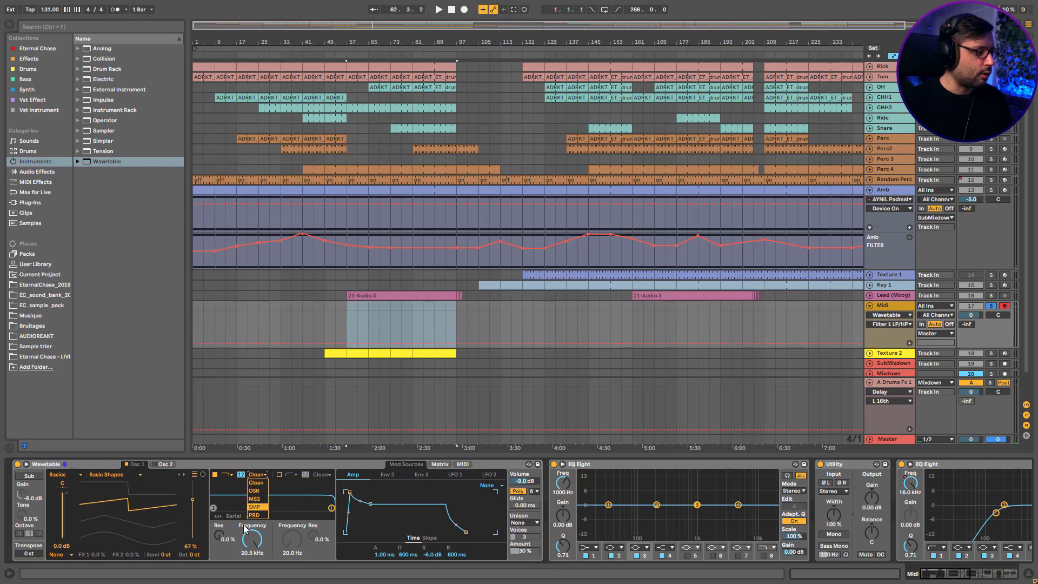
pyautogui.click(254, 515)
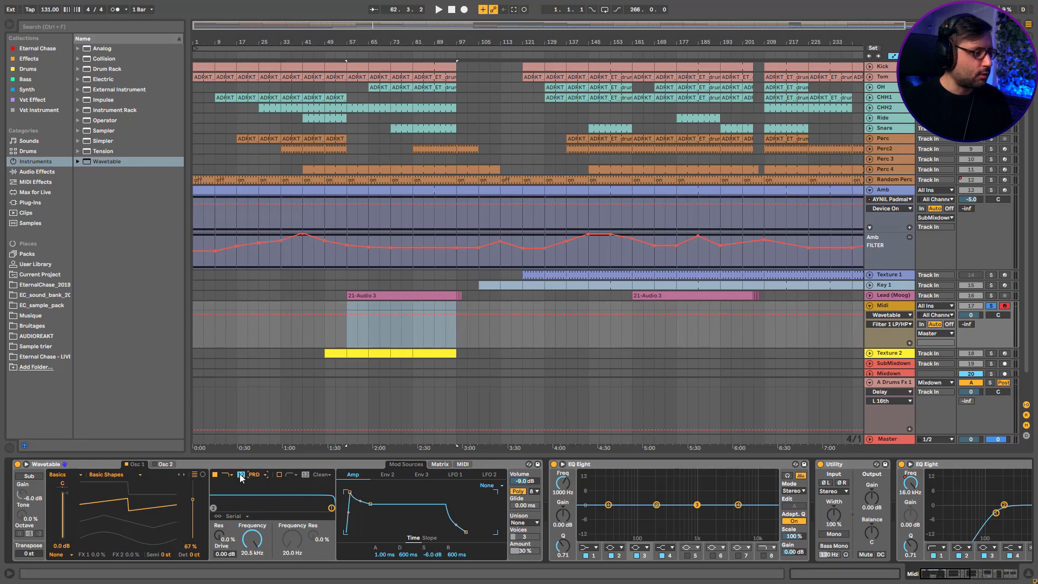
pyautogui.click(241, 476)
pyautogui.moveTo(255, 544); pyautogui.dragTo(226, 548)
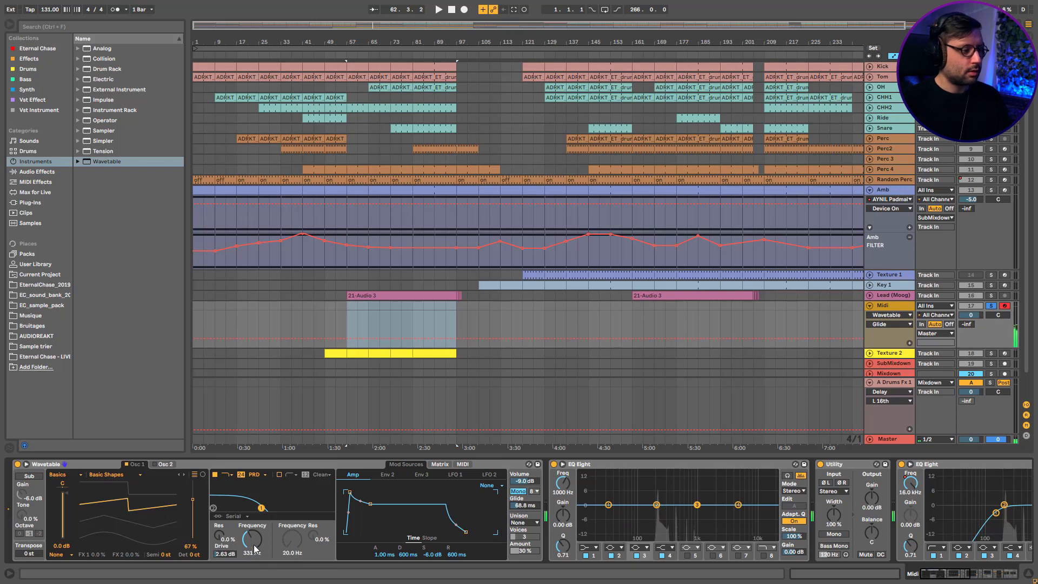
pyautogui.moveTo(253, 540)
pyautogui.mouseDown()
pyautogui.moveTo(252, 531)
pyautogui.moveTo(252, 542)
pyautogui.mouseUp()
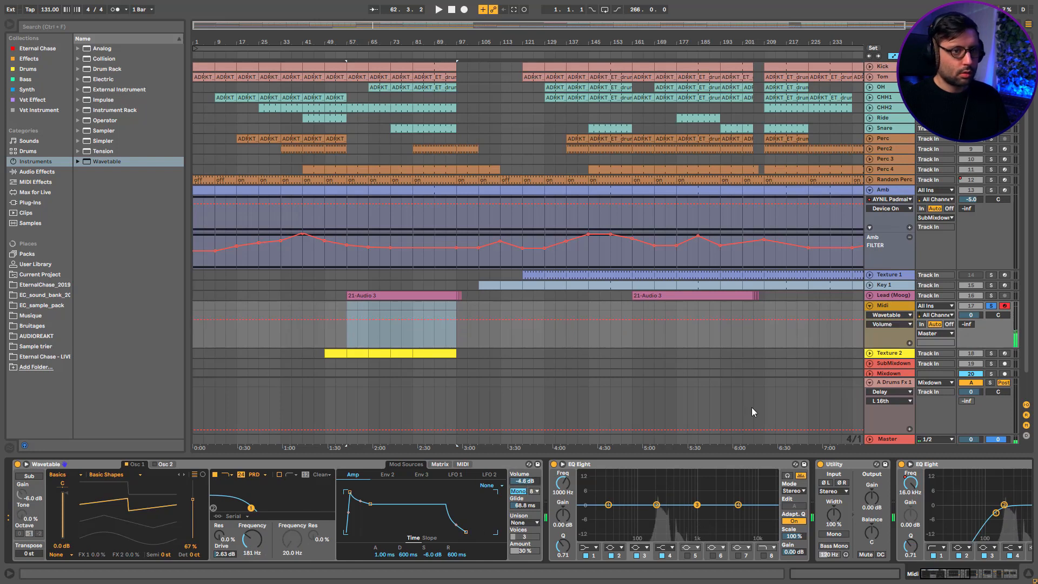
# Step: Delete the Wavetable MIDI track and audition the unfolded Texture 2 track in solo from bar 57
pyautogui.click(893, 306)
pyautogui.press('Delete')
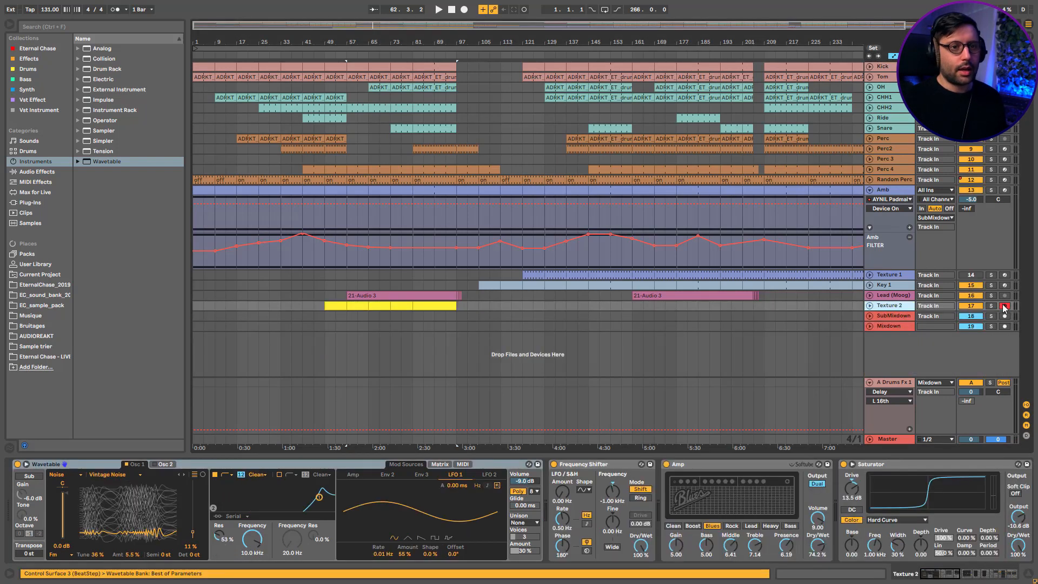
pyautogui.press('space')
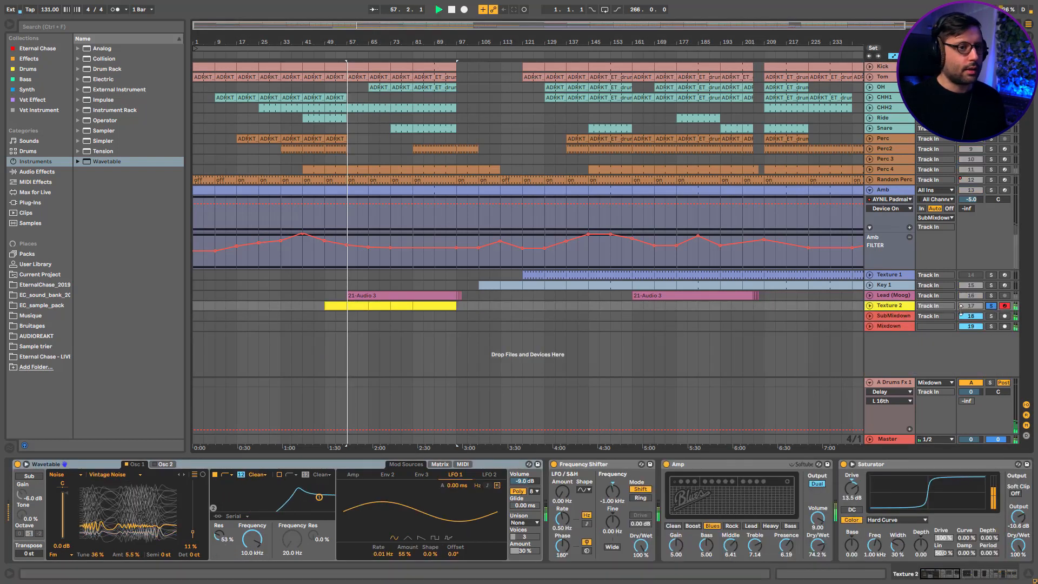
pyautogui.click(869, 306)
pyautogui.press('space')
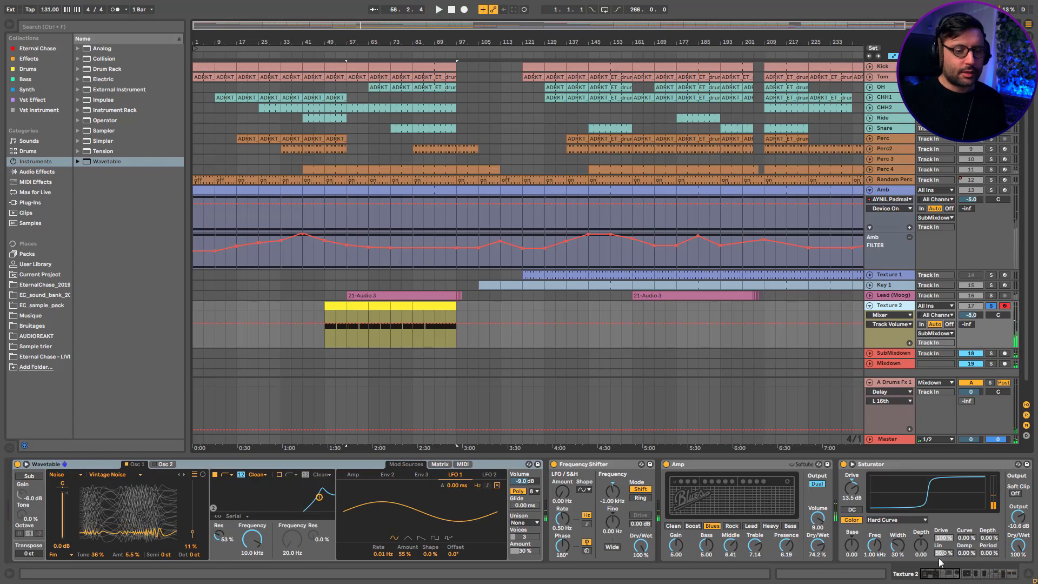
# Step: Play Texture 2 while examining its effects chain through to the Reverb, switching adrkt_Phaser_Pad off and on to compare
pyautogui.moveTo(941, 573)
pyautogui.mouseDown()
pyautogui.moveTo(971, 573)
pyautogui.moveTo(941, 573)
pyautogui.mouseUp()
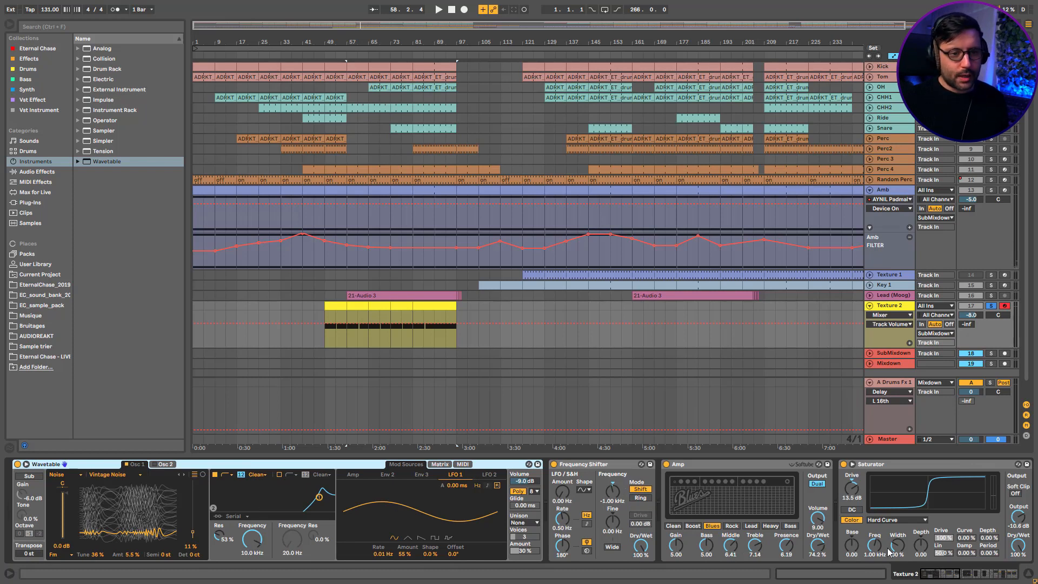
pyautogui.moveTo(934, 573); pyautogui.dragTo(969, 574)
pyautogui.press('space')
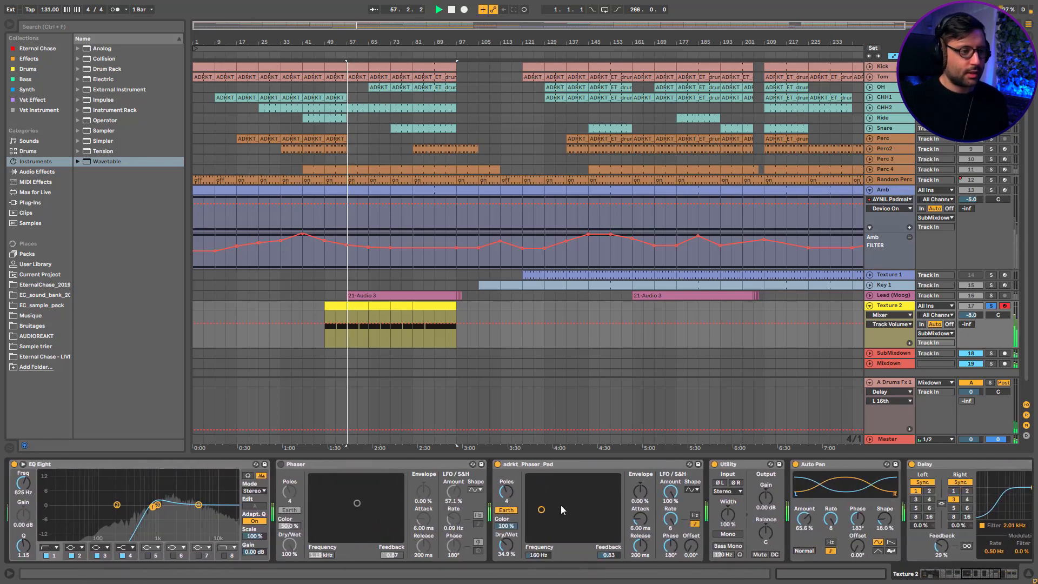
pyautogui.click(497, 465)
pyautogui.click(497, 465)
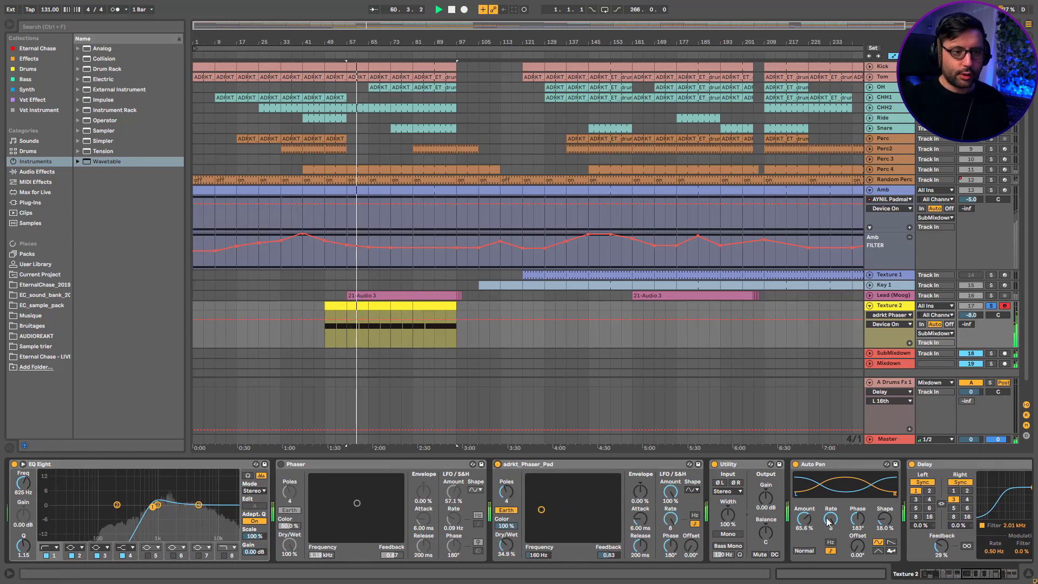
pyautogui.moveTo(988, 576); pyautogui.dragTo(1019, 573)
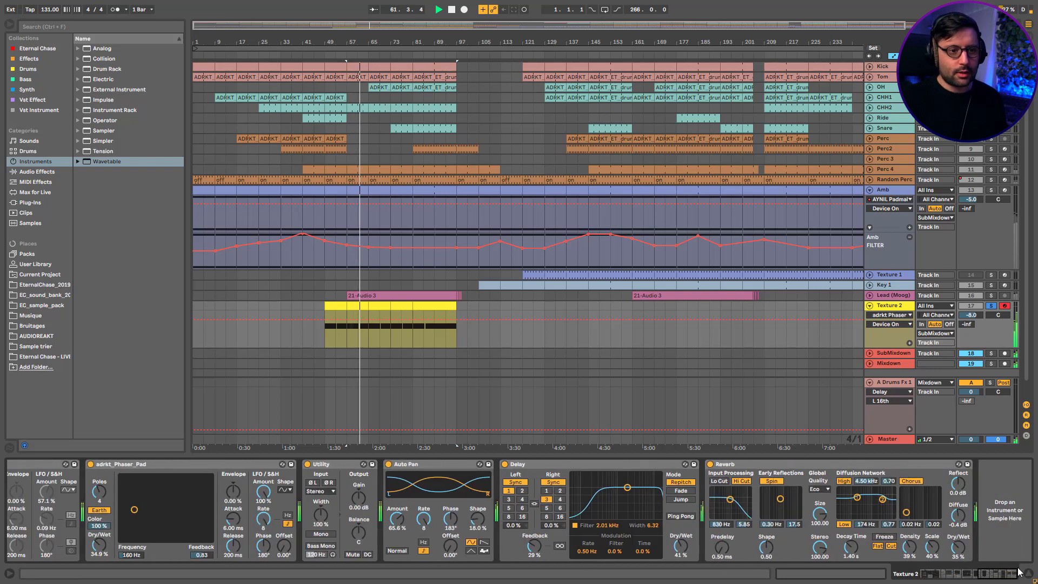
# Step: Fold the Amb track and fit the whole arrangement in view
pyautogui.click(870, 191)
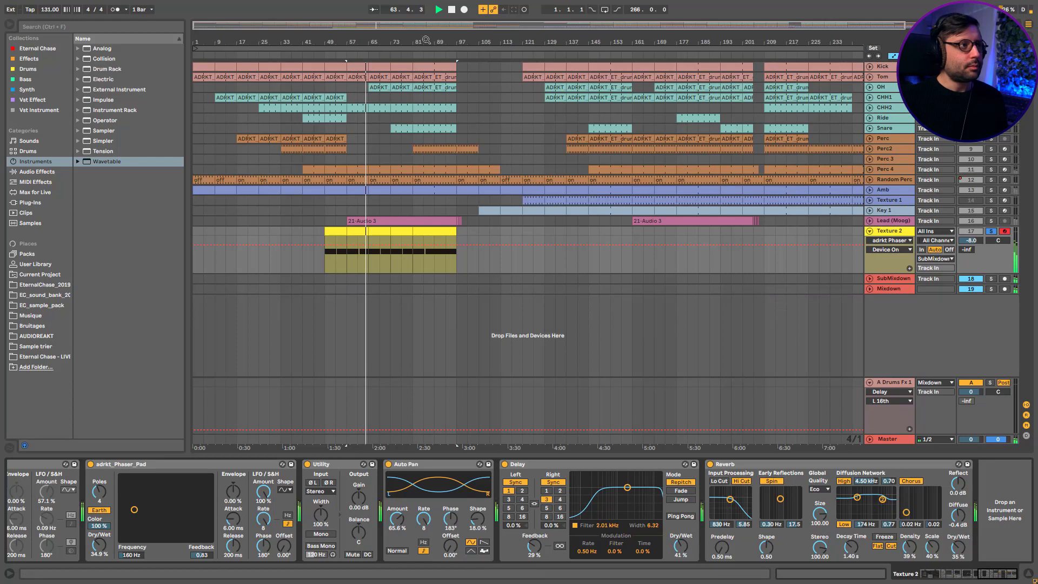
pyautogui.doubleClick(508, 27)
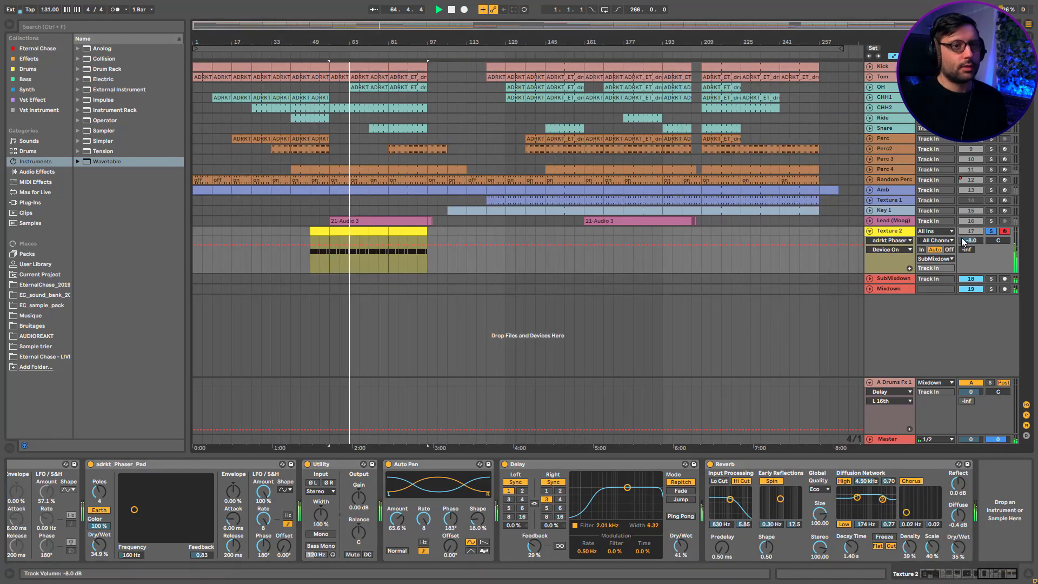